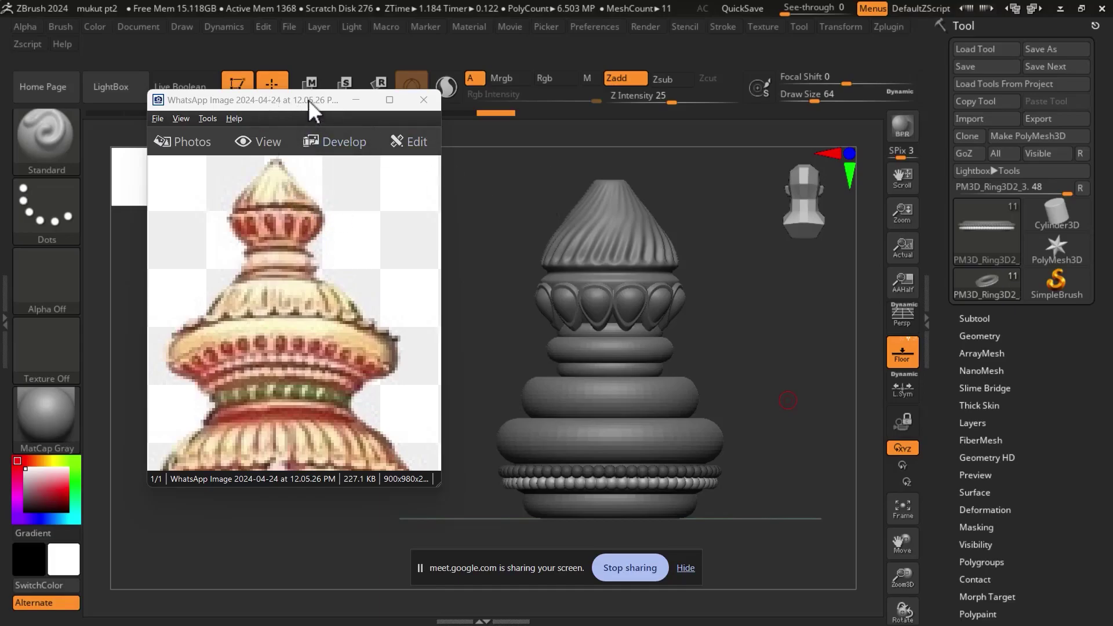
Move the reference photo window aside, leaving ZBrush back in sculpting mode.
left_click_drag(308, 100, 222, 97)
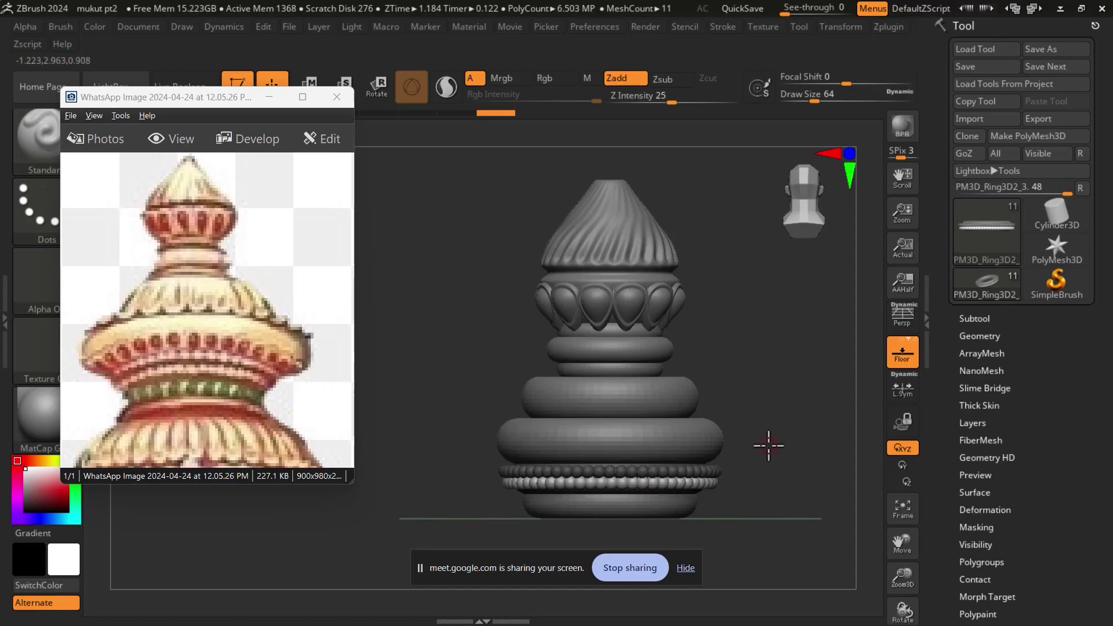
left_click_drag(253, 96, 225, 132)
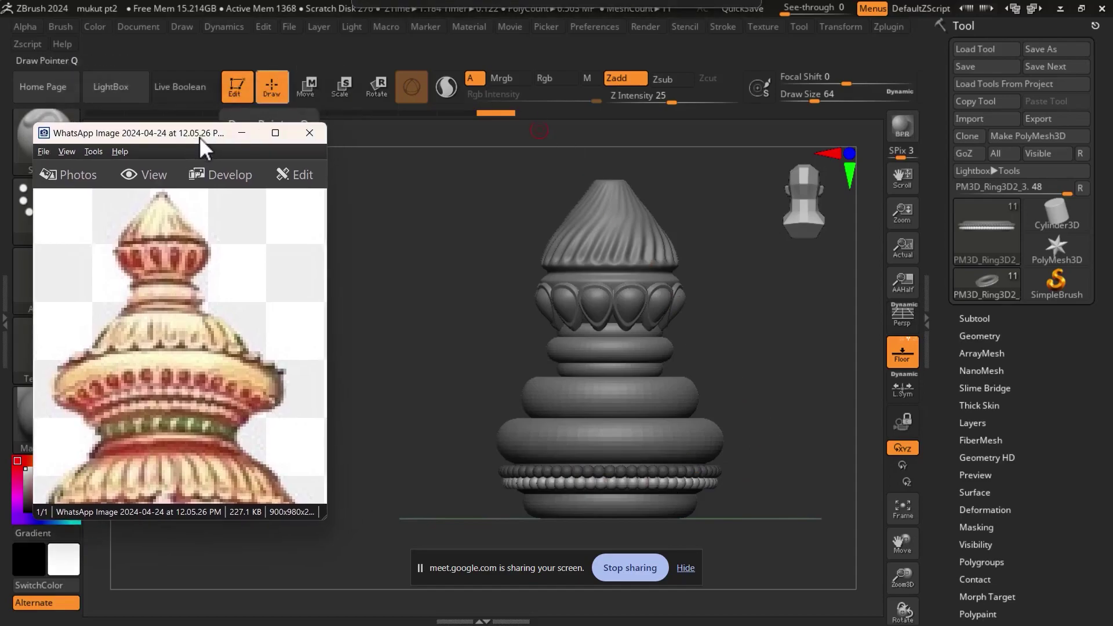
left_click(302, 90)
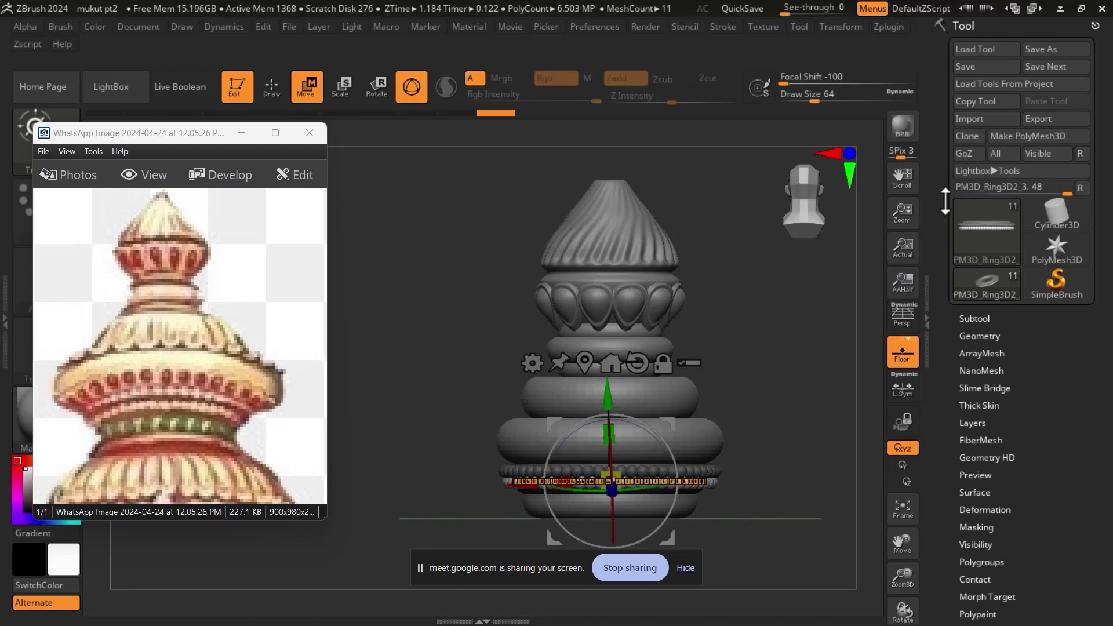
mouse_move(204, 148)
left_mouse_down()
mouse_move(295, 221)
mouse_move(256, 141)
left_mouse_up()
left_click(272, 89)
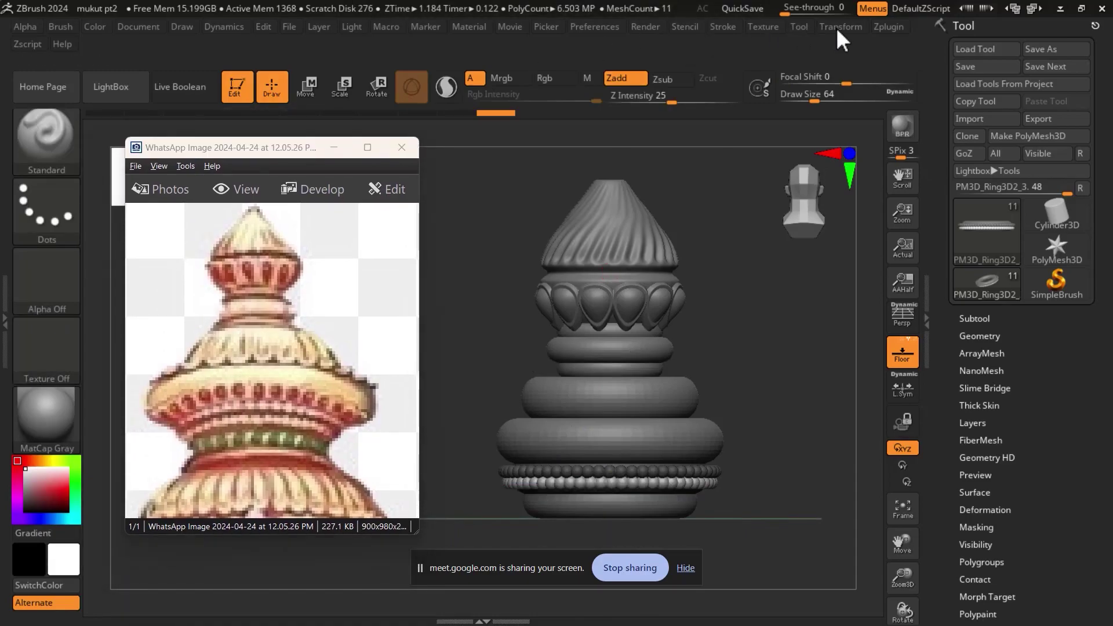
Disable (R) radial symmetry and Activate Symmetry, then select the PM3D_Ring3D2_1 ring.
left_click(836, 27)
left_click(859, 476)
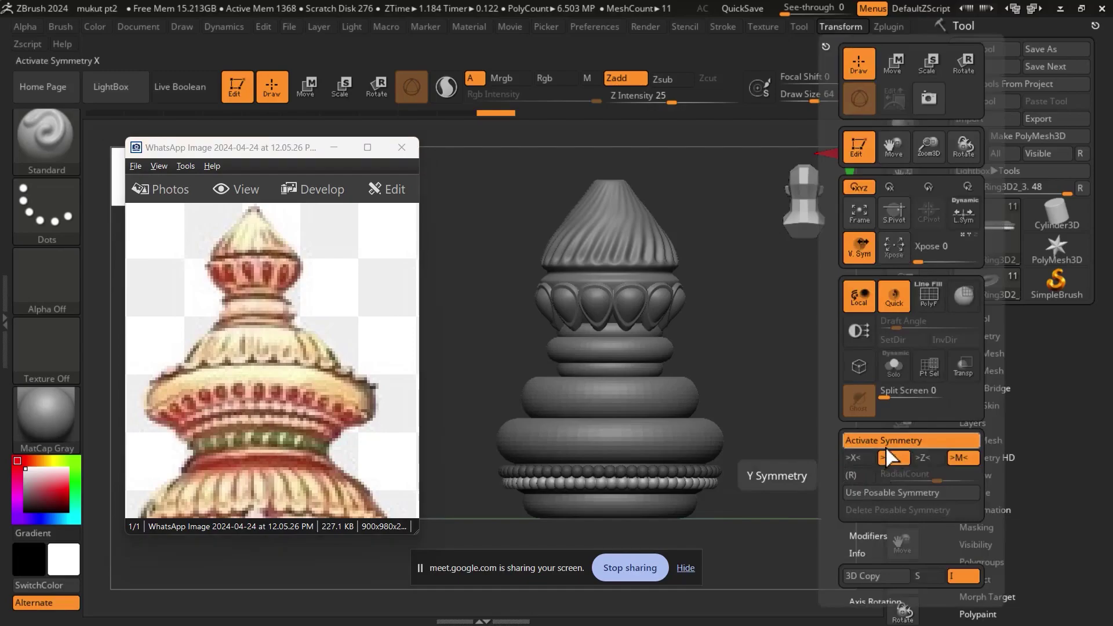
left_click(884, 441)
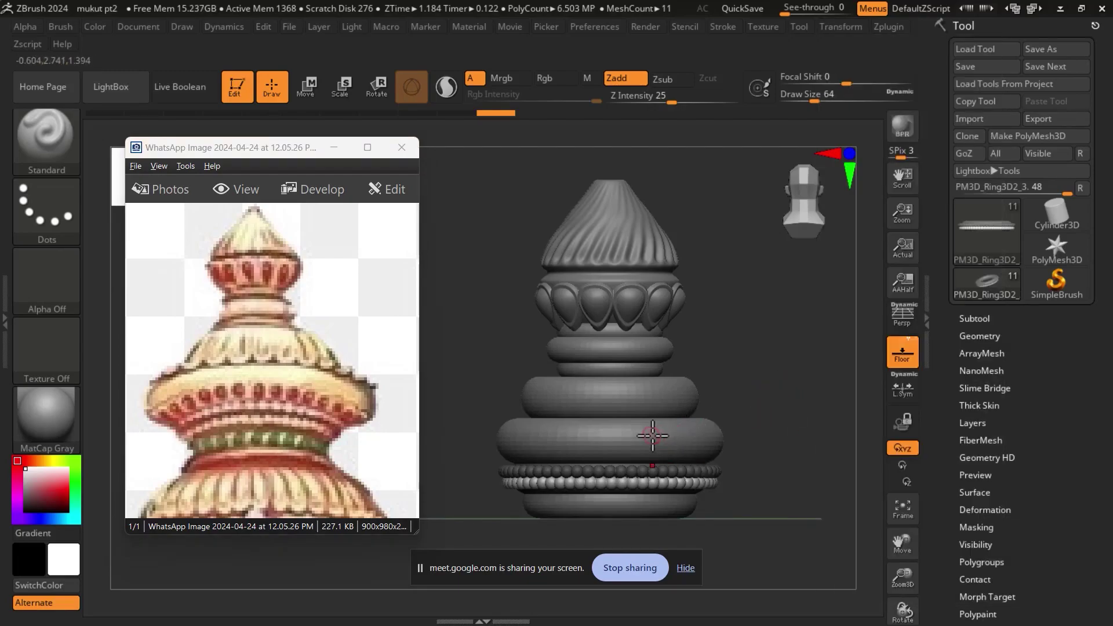
left_click(701, 435, "alt")
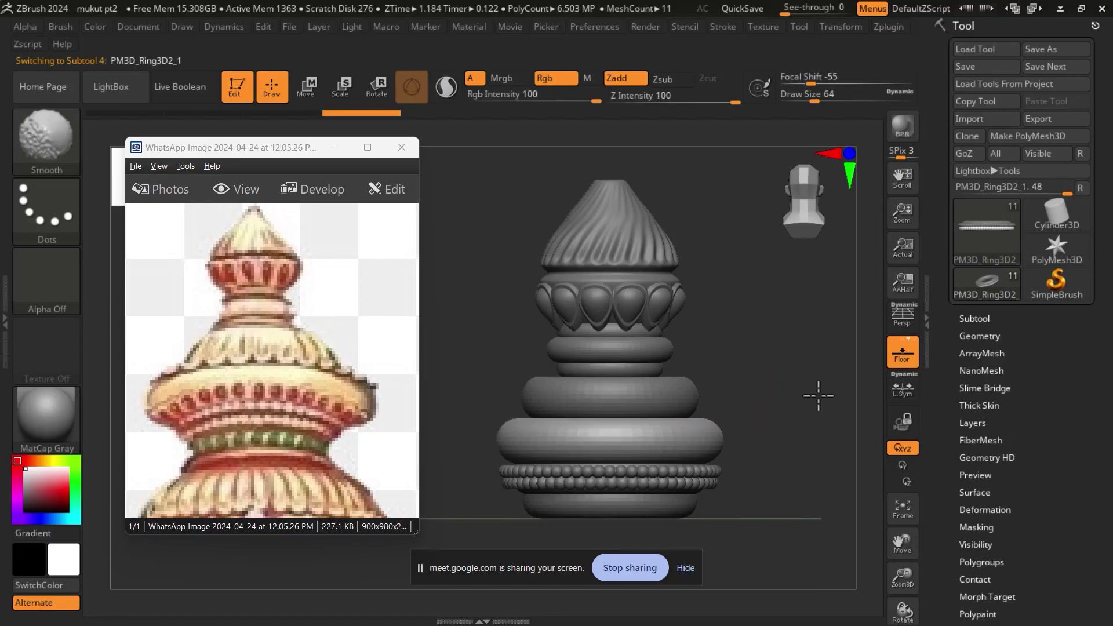
In Scale mode, widen the lower ring with the Deformation Size slider.
left_click_drag(812, 398, 784, 380, "alt")
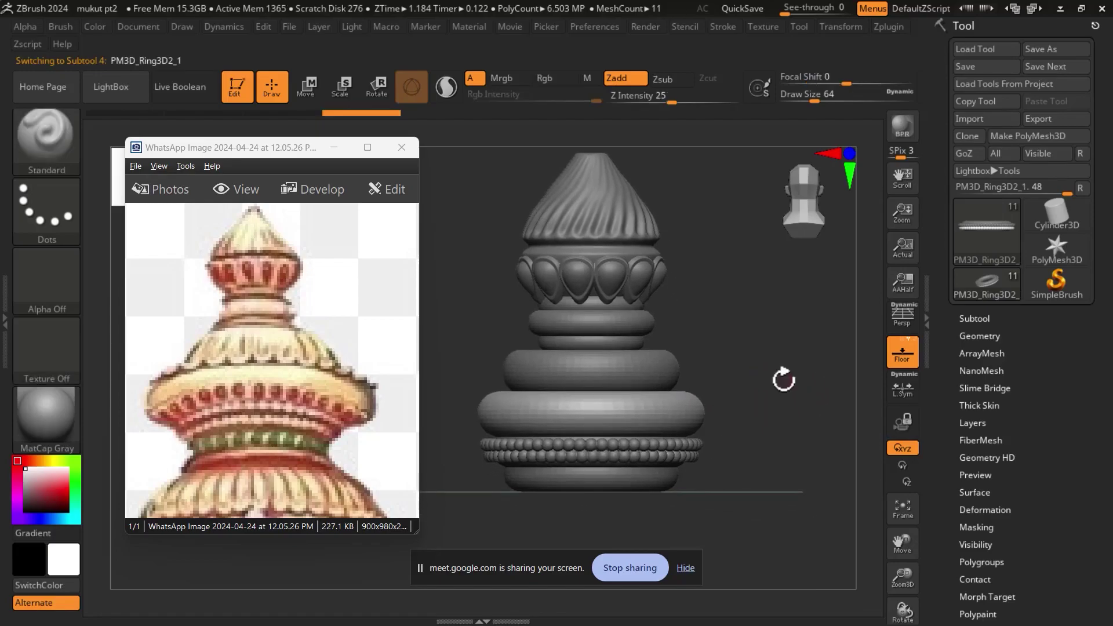
left_click(345, 93)
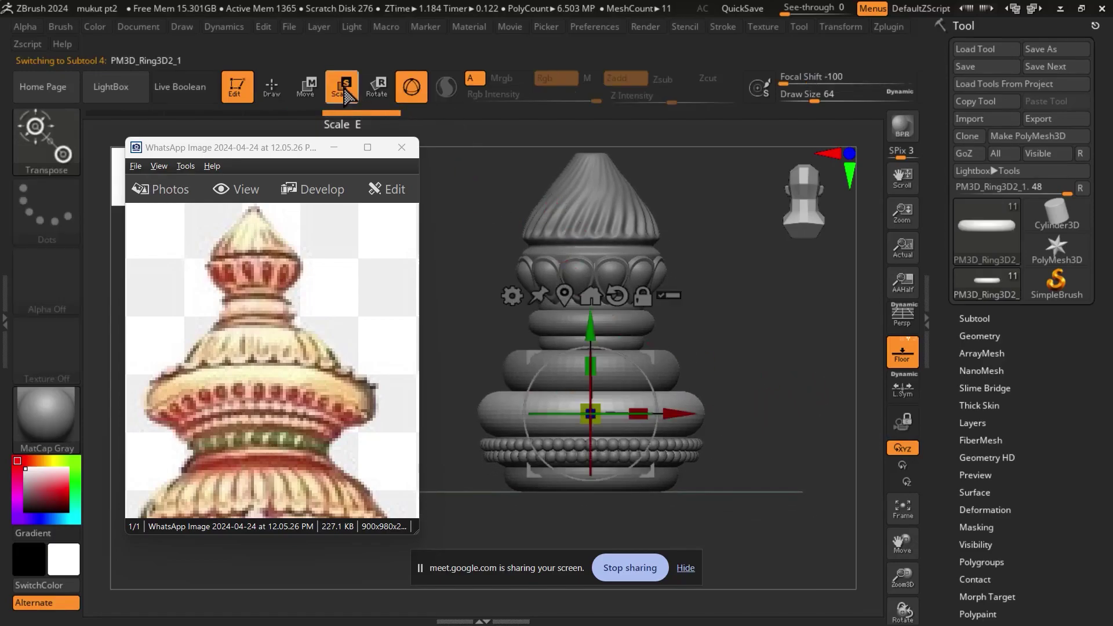
left_click_drag(753, 370, 771, 409)
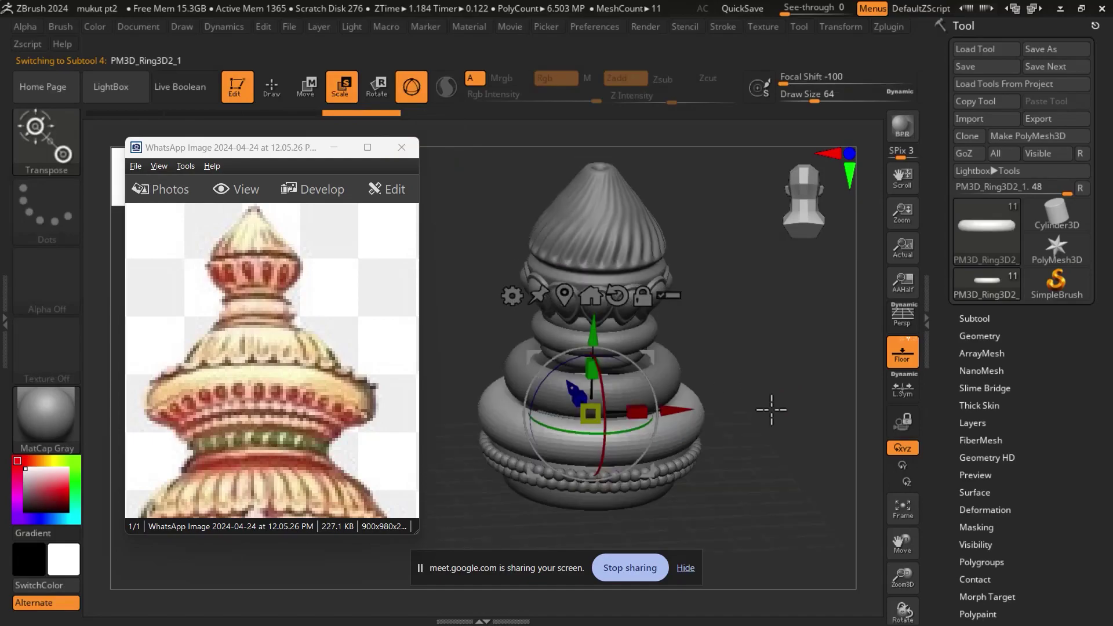
left_click_drag(940, 410, 935, 281)
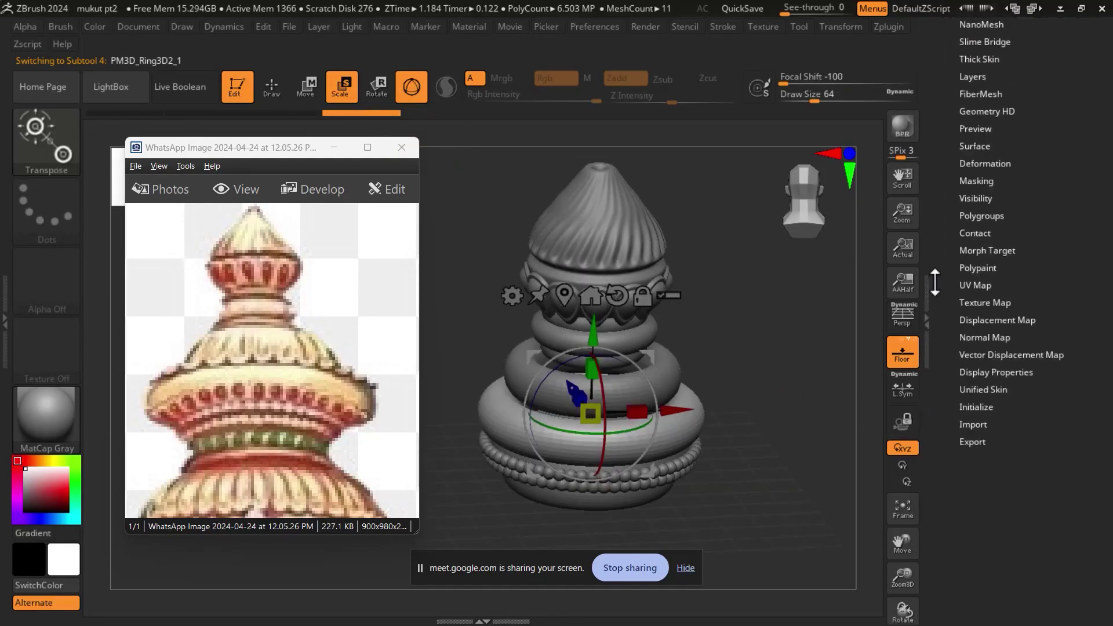
left_click(1004, 165)
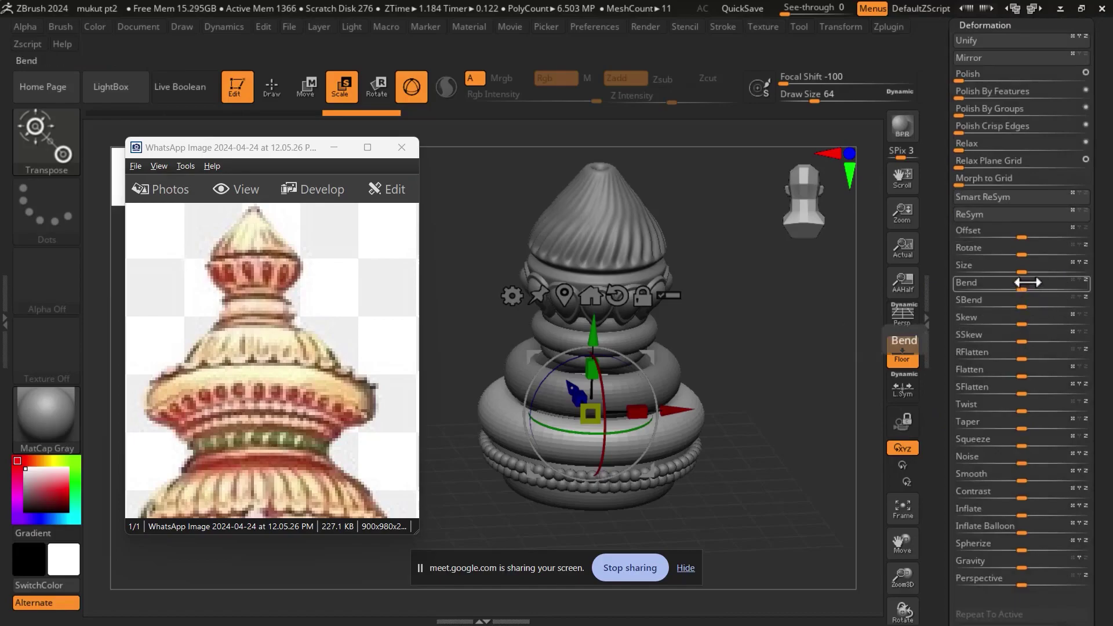
left_click_drag(1025, 273, 1034, 272)
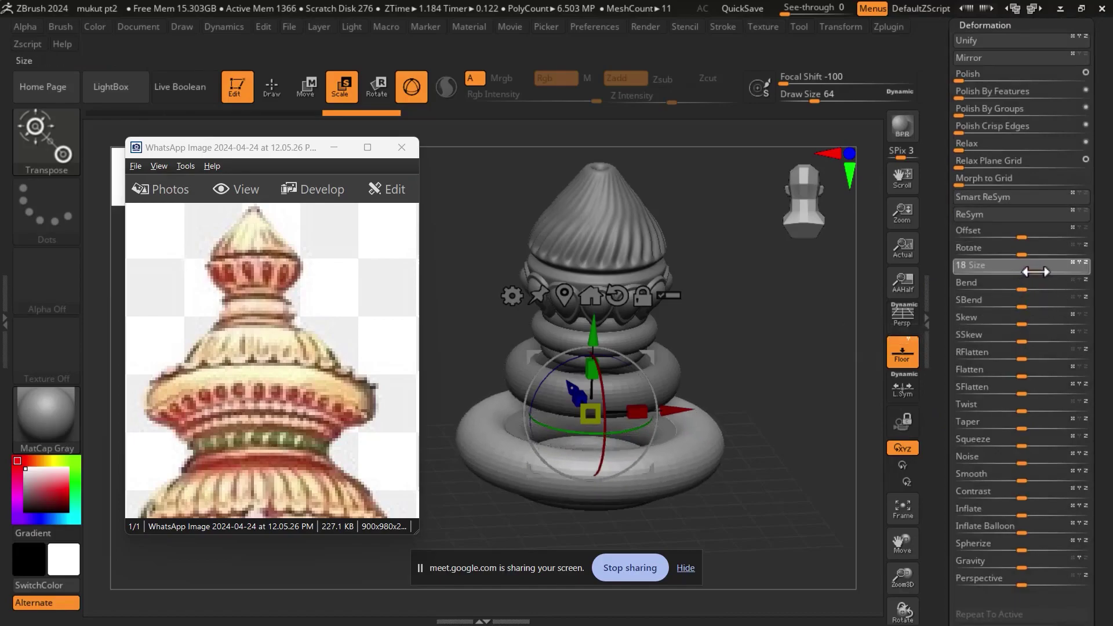
Raise the ring with the gizmo's Y arrow, widen it further, then fine-tune its height.
left_click_drag(775, 360, 800, 362, "shift")
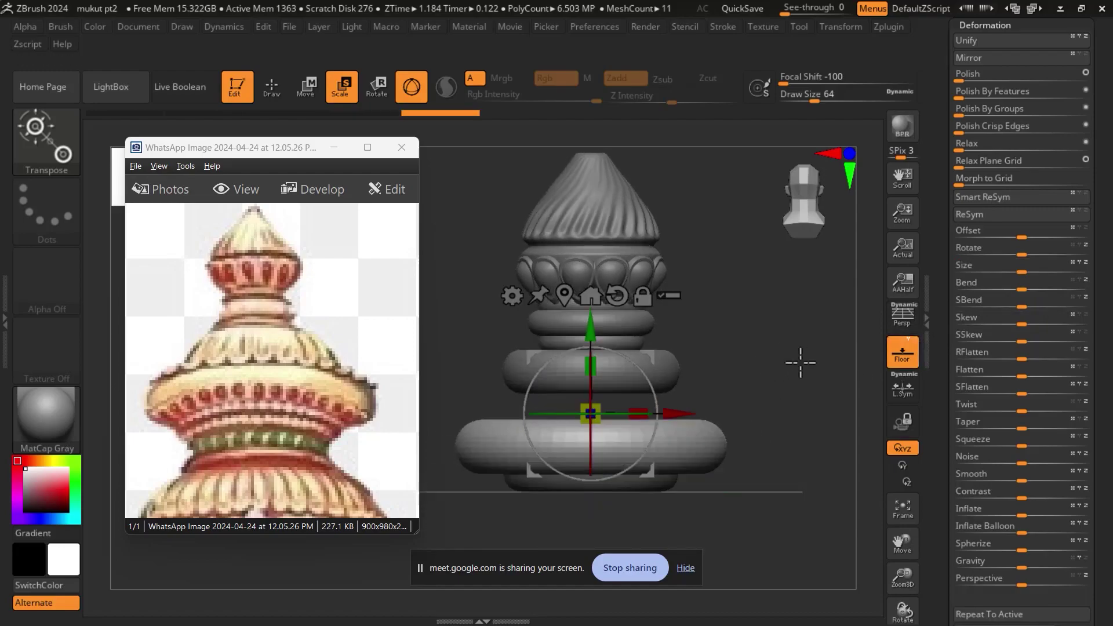
left_click_drag(591, 330, 586, 296)
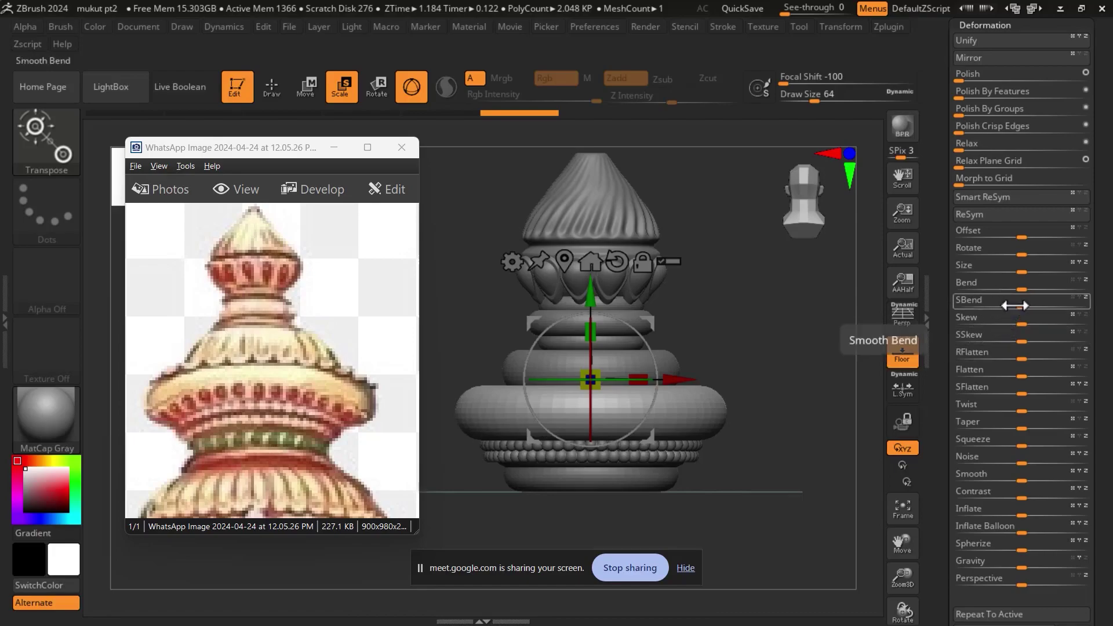
left_click_drag(1022, 274, 1027, 270)
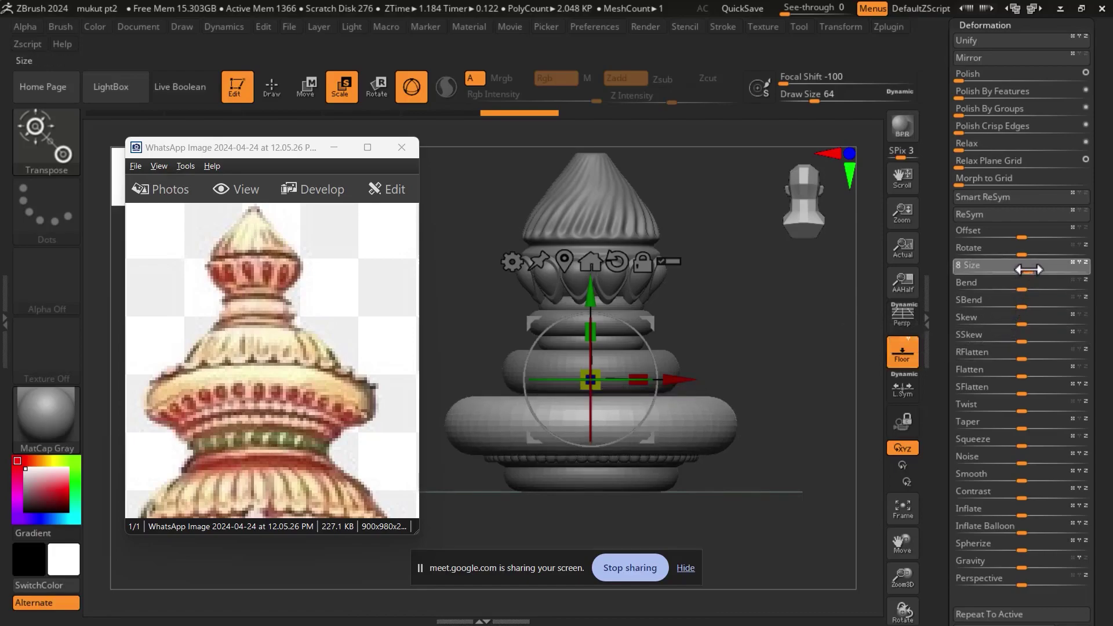
left_click_drag(594, 294, 594, 279)
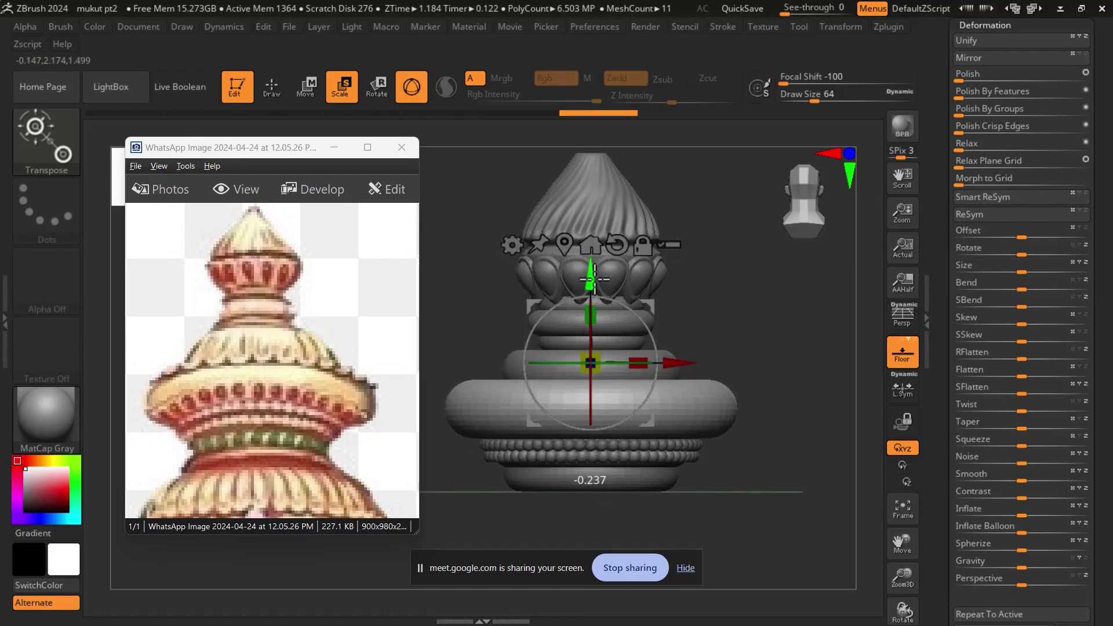
key("ctrl+z")
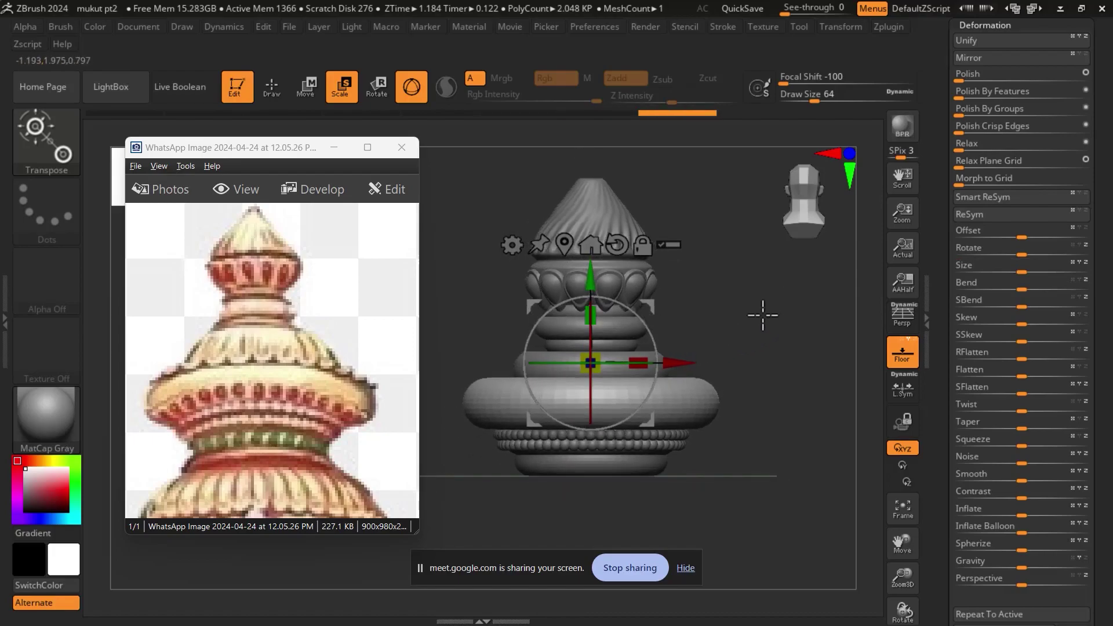
key("ctrl+z")
key("ctrl+z")
key("ctrl+z")
key("ctrl+z")
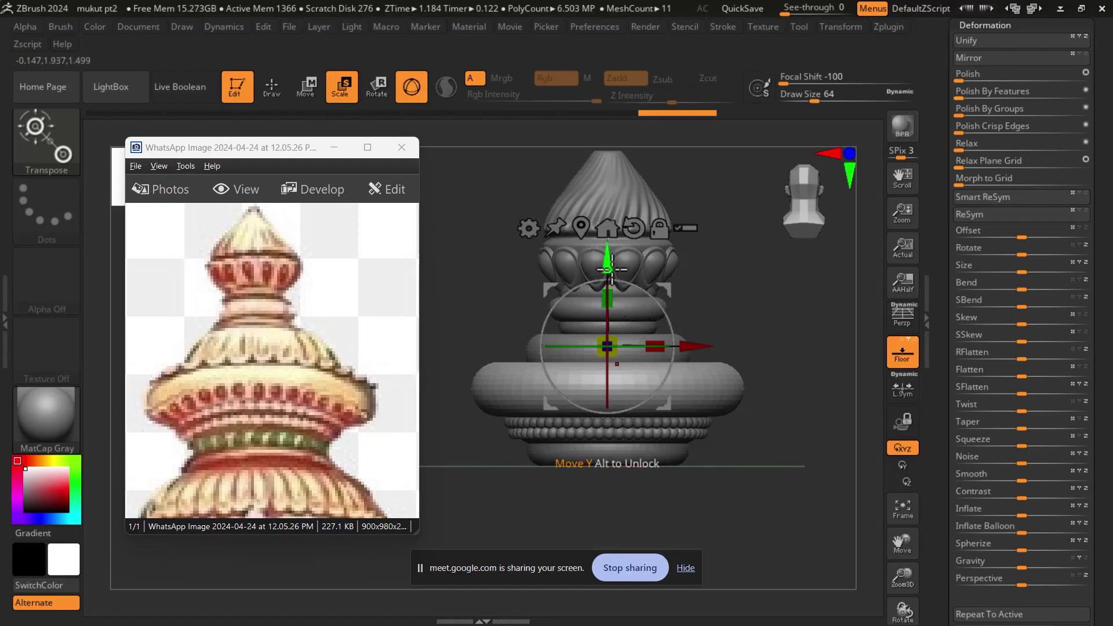
left_click_drag(608, 264, 609, 268)
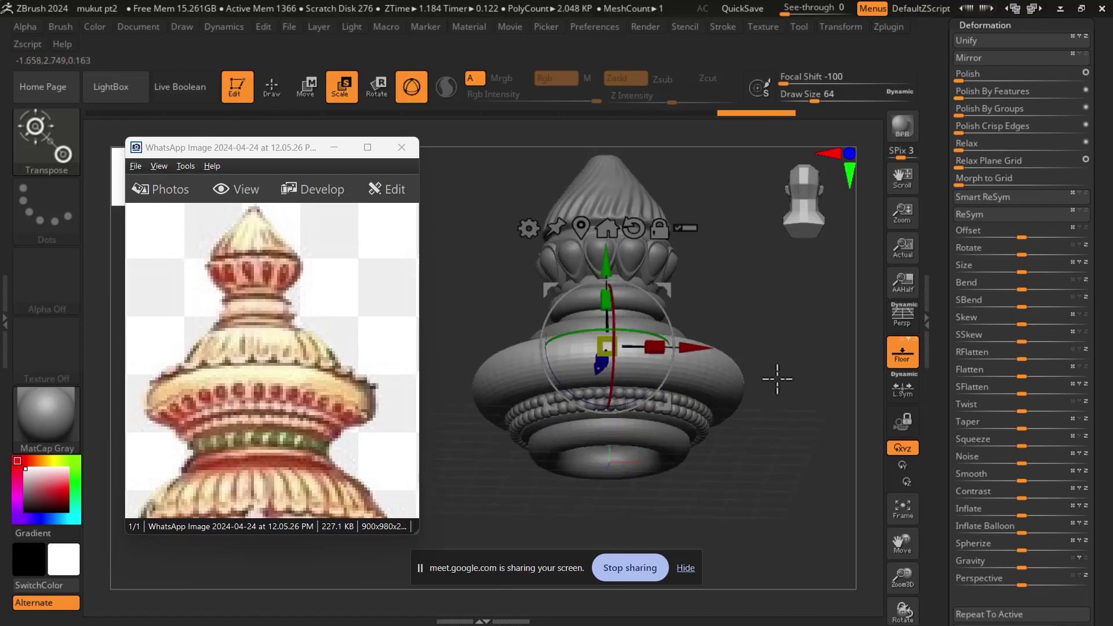
mouse_move(774, 413)
left_mouse_down()
mouse_move(775, 352)
mouse_move(775, 427)
mouse_move(773, 418)
left_mouse_up()
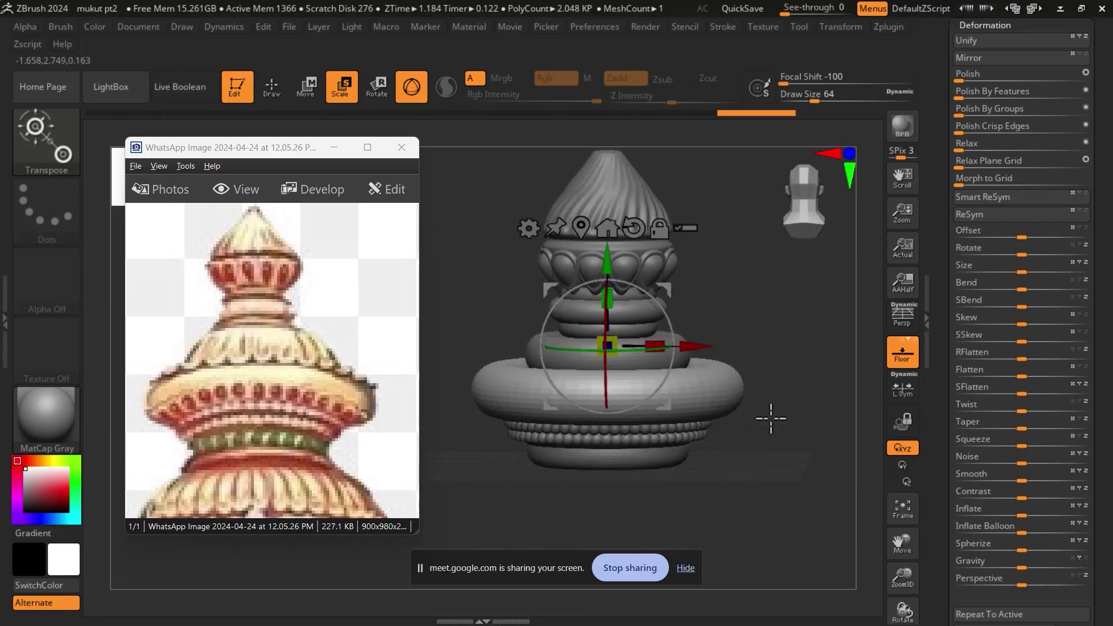
From the Subtool list, select bottom ring PM3D_Ring3D2_4, briefly checking PM3D_Ring3D2_3.
scroll(961, 273, "up", 5)
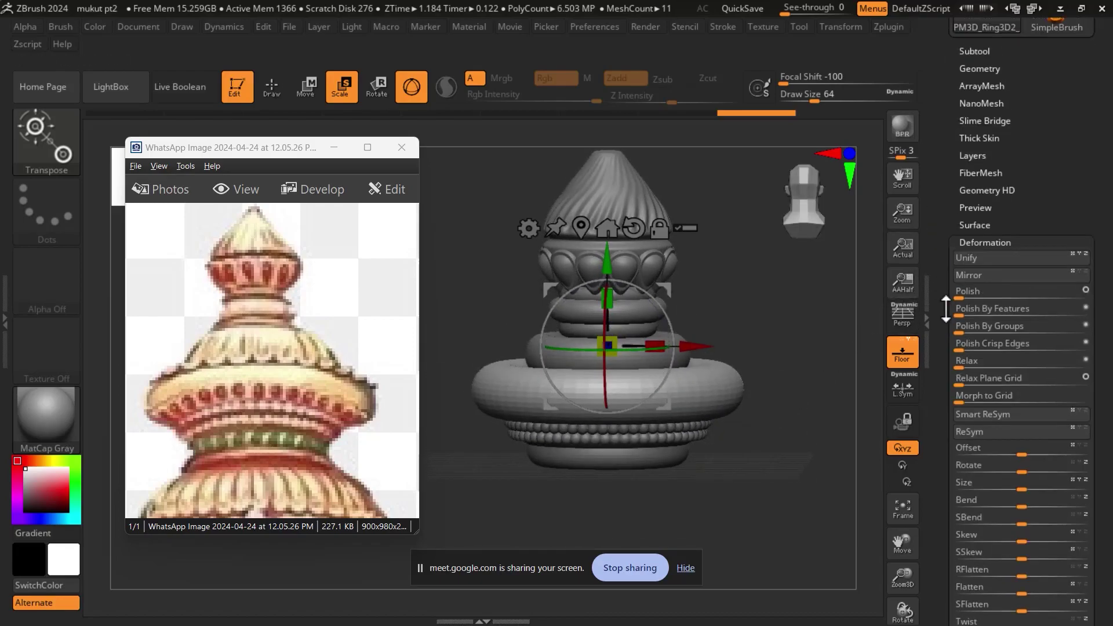
left_click(974, 192)
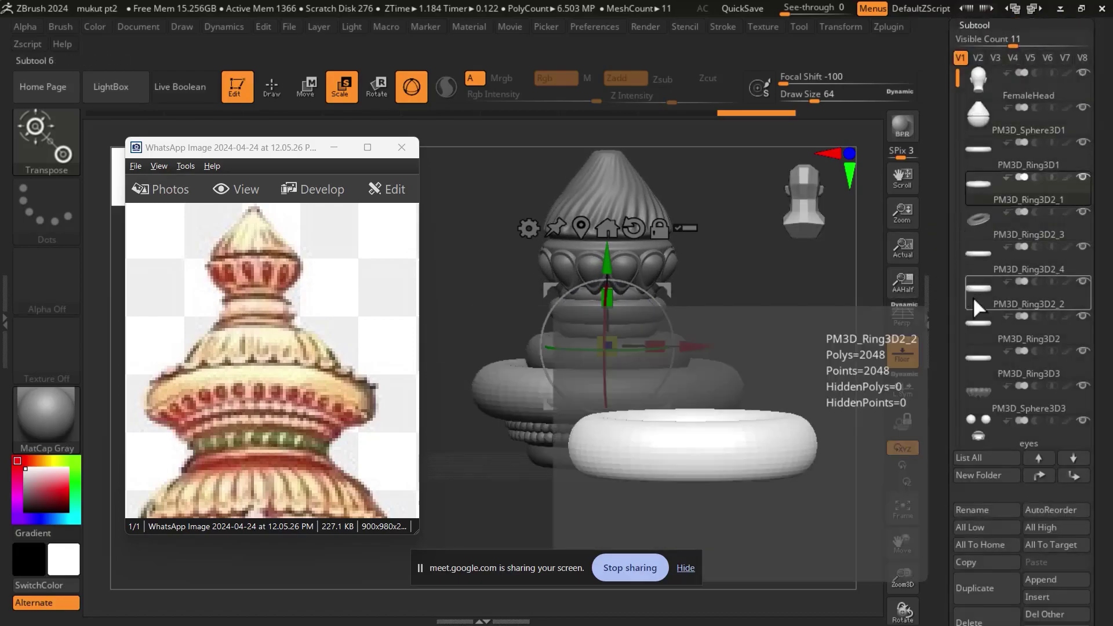
left_click(640, 447, "alt")
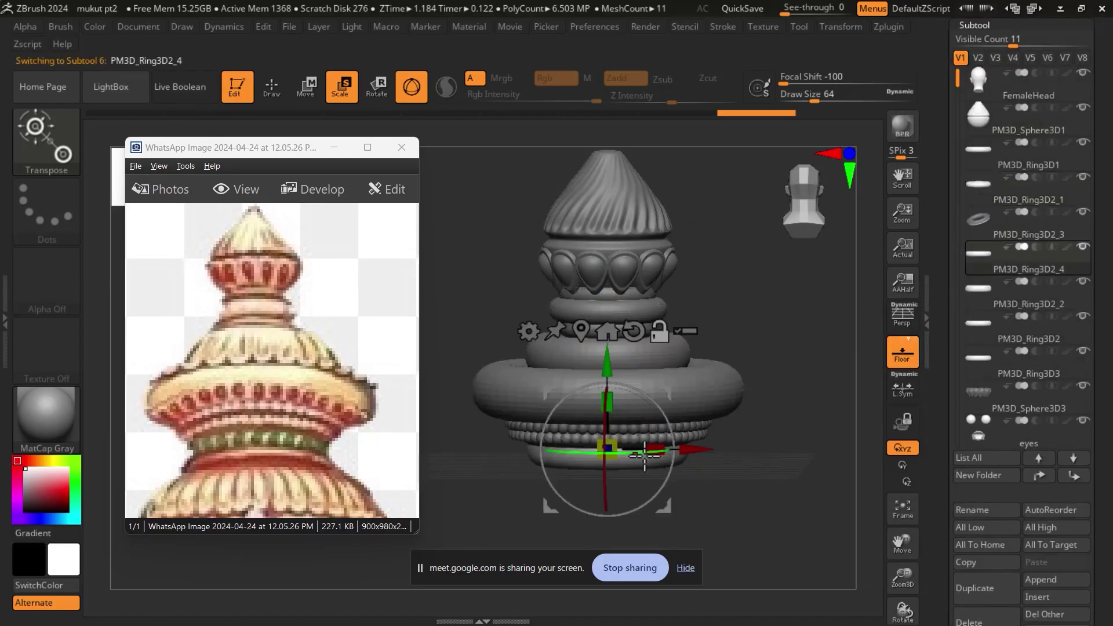
left_click_drag(783, 411, 795, 407)
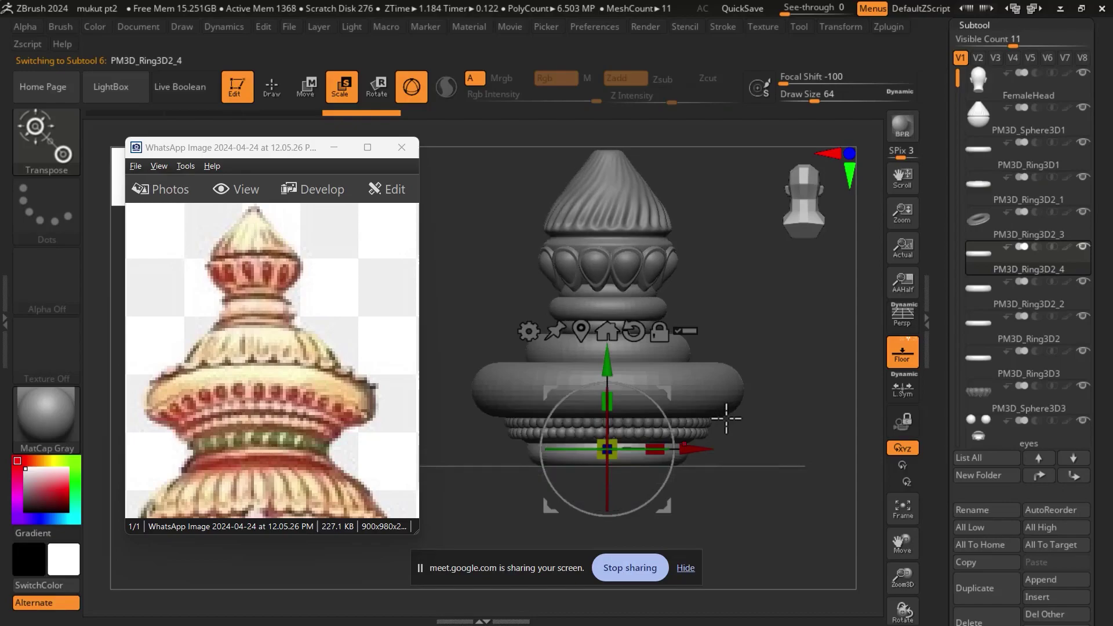
left_click_drag(718, 428, 746, 405)
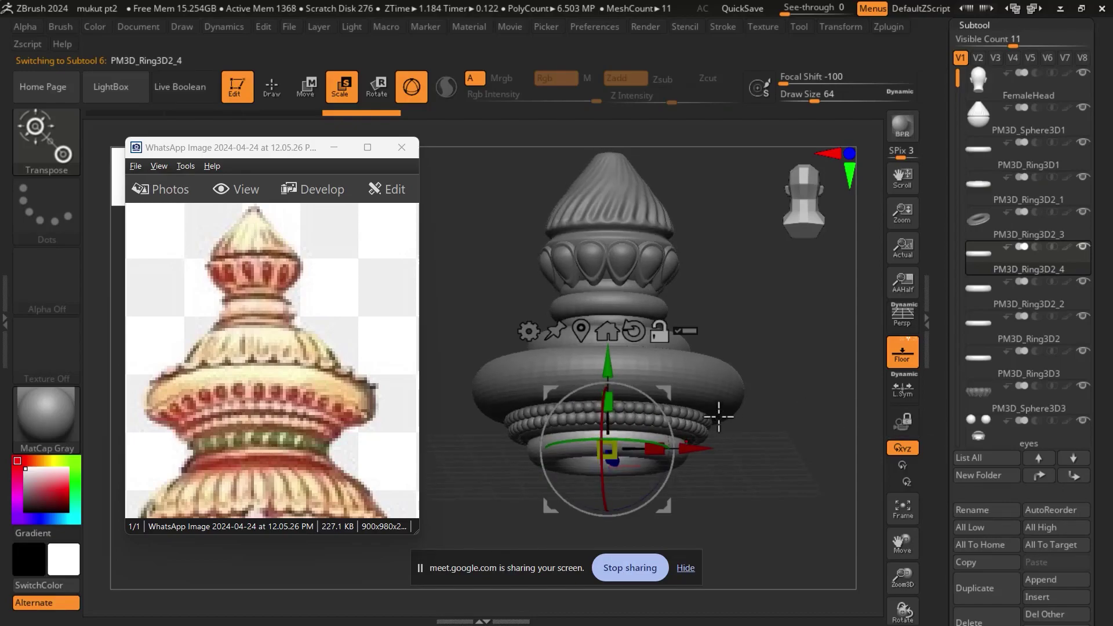
left_click(699, 415, "alt")
left_click(702, 413, "alt")
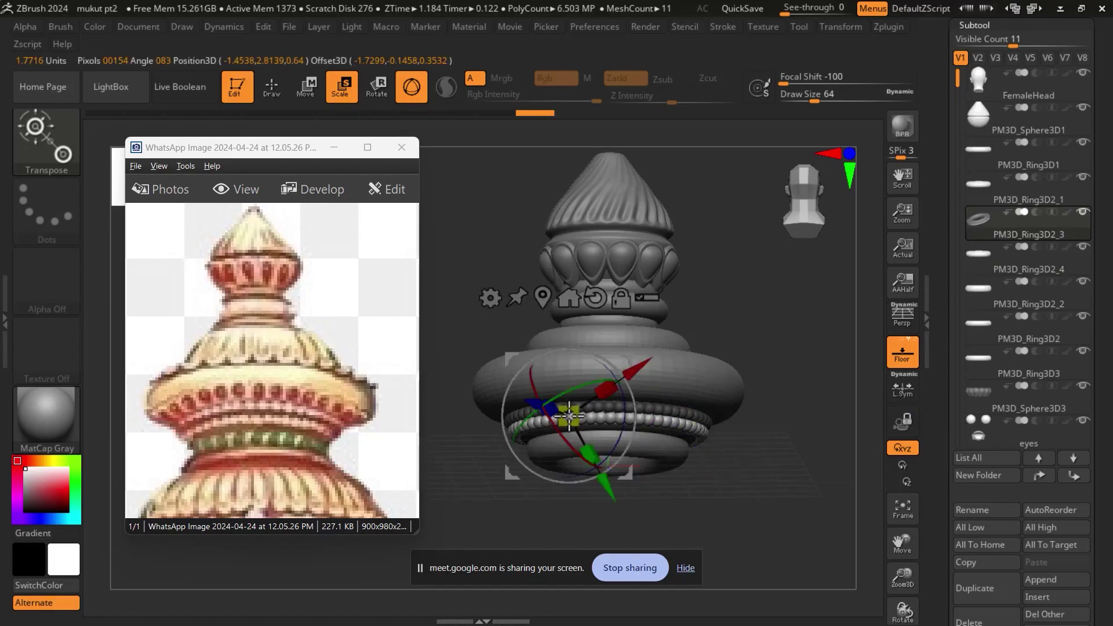
left_click(671, 444, "alt")
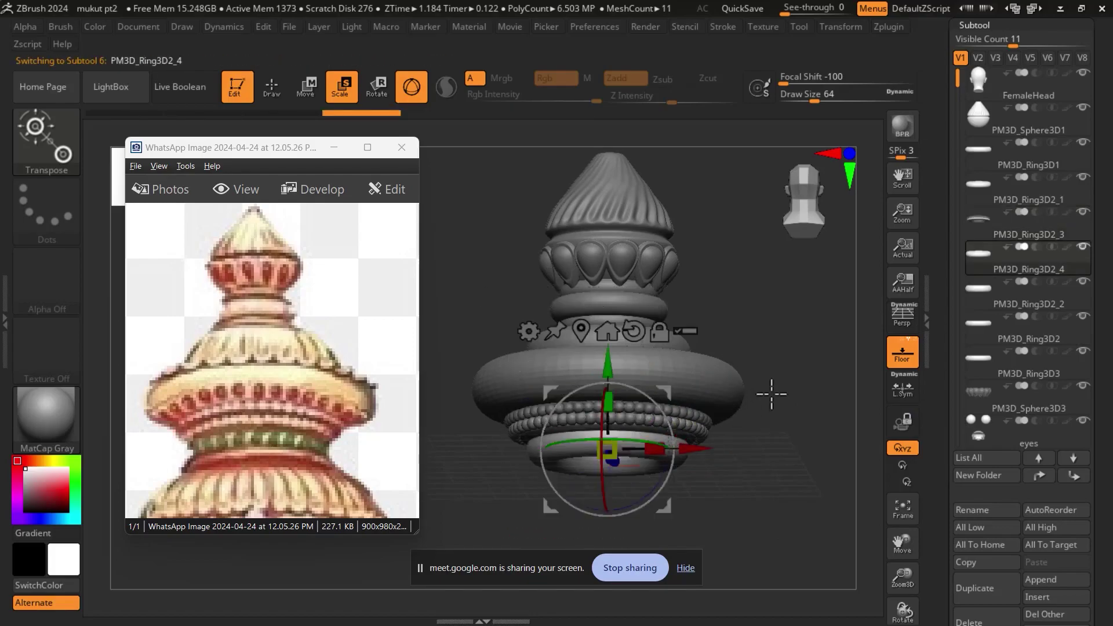
left_click_drag(786, 368, 793, 370, "shift")
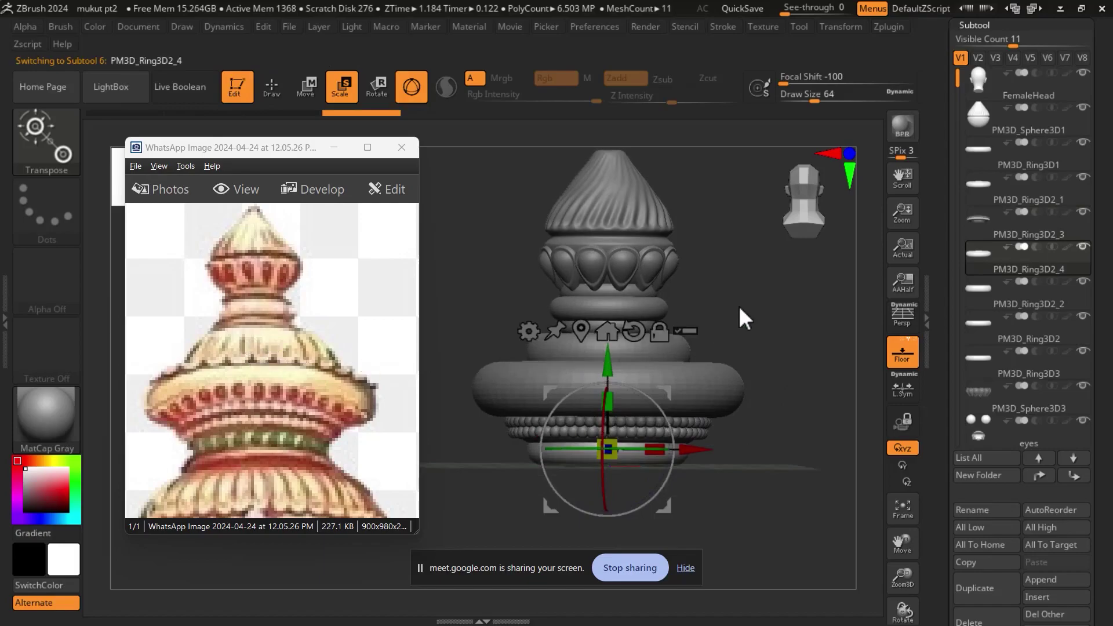
left_click_drag(739, 309, 742, 328)
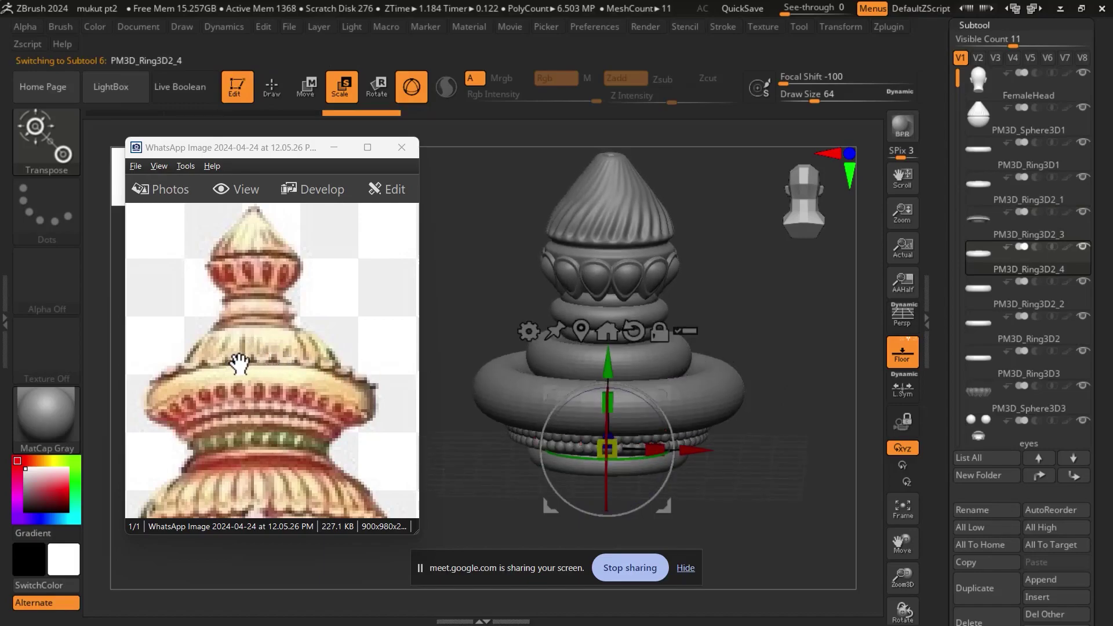
Pan and zoom the reference photo to show the crown's whole upper spire.
left_click_drag(271, 397, 276, 398)
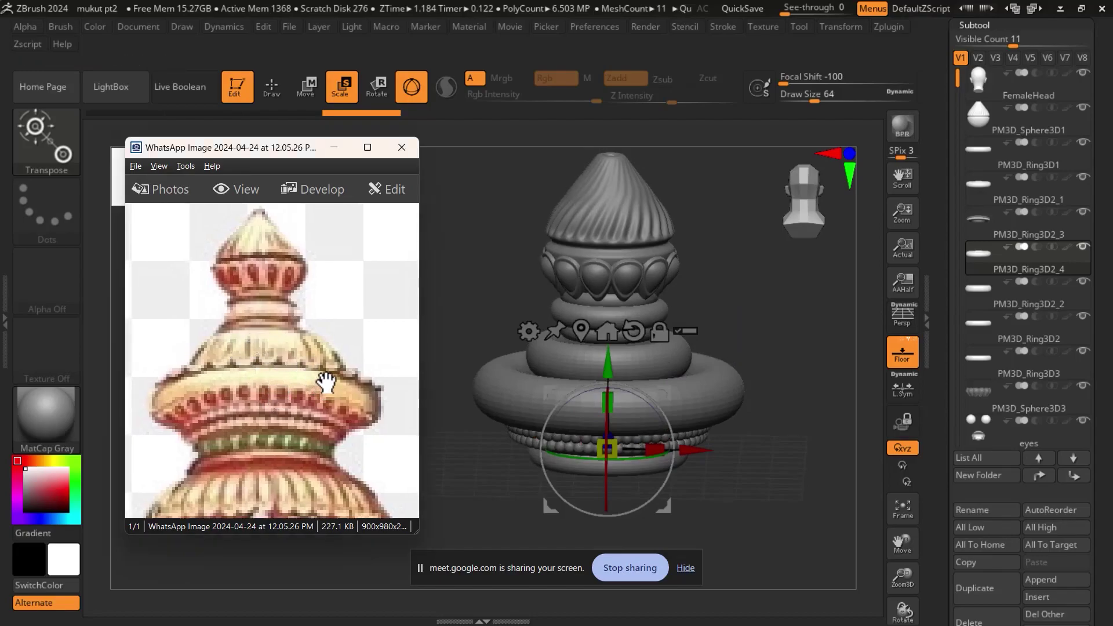
mouse_move(318, 372)
left_mouse_down()
mouse_move(366, 307)
mouse_move(366, 365)
left_mouse_up()
scroll(365, 365, "up", 3)
scroll(356, 350, "up", 2)
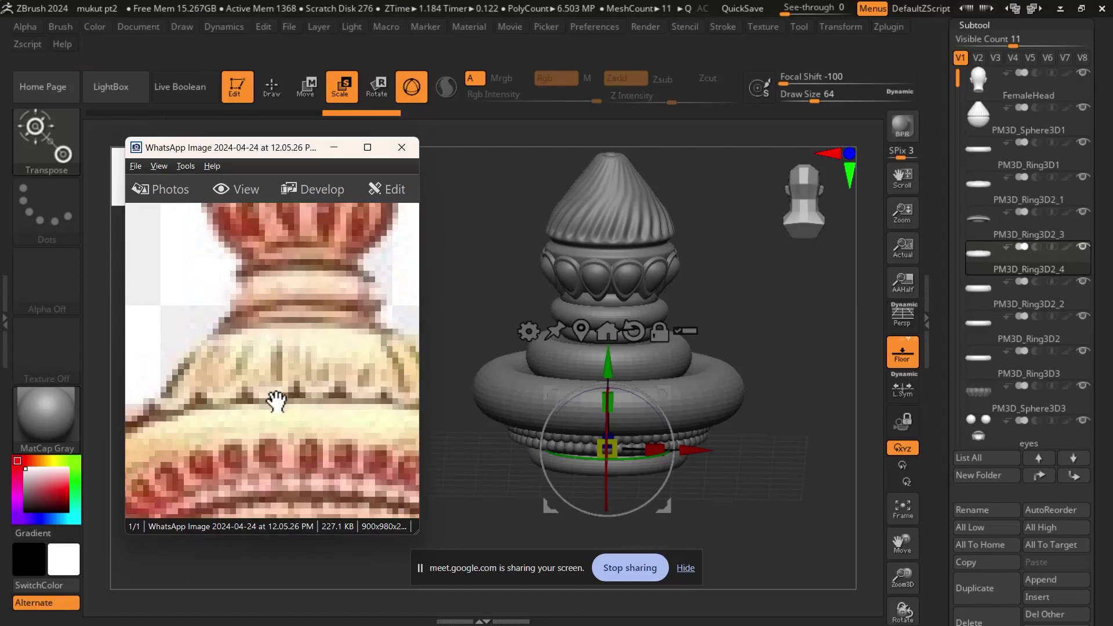
scroll(282, 397, "down", 2)
scroll(301, 391, "down", 2)
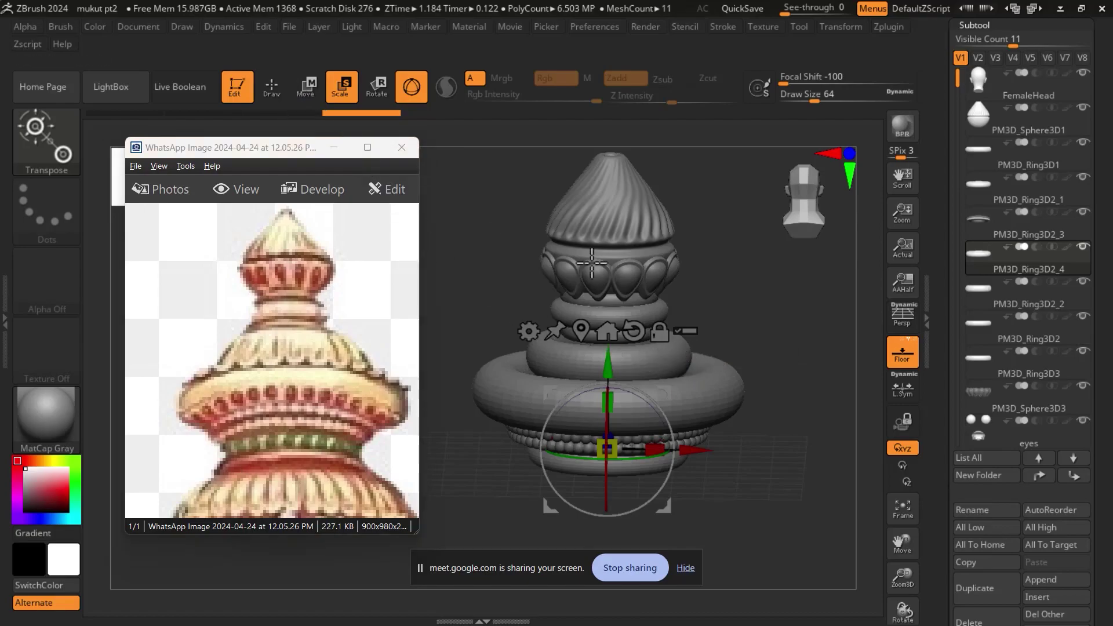
Enlarge the PM3D_Ring3D2_2 ring with the Transpose scale box.
left_click(662, 359)
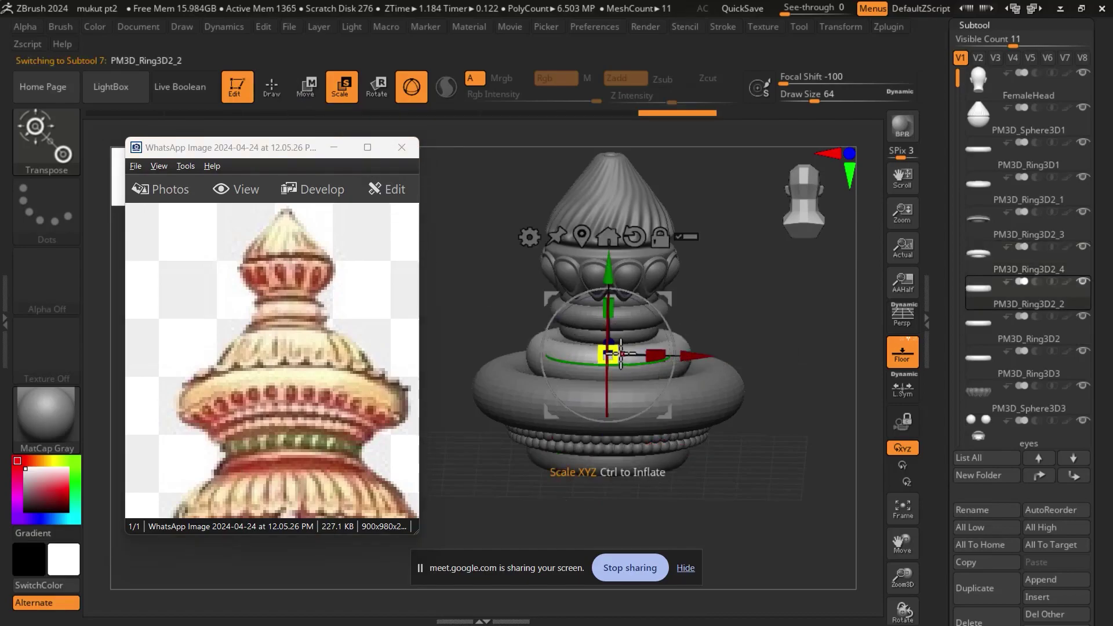
left_click_drag(620, 351, 634, 351)
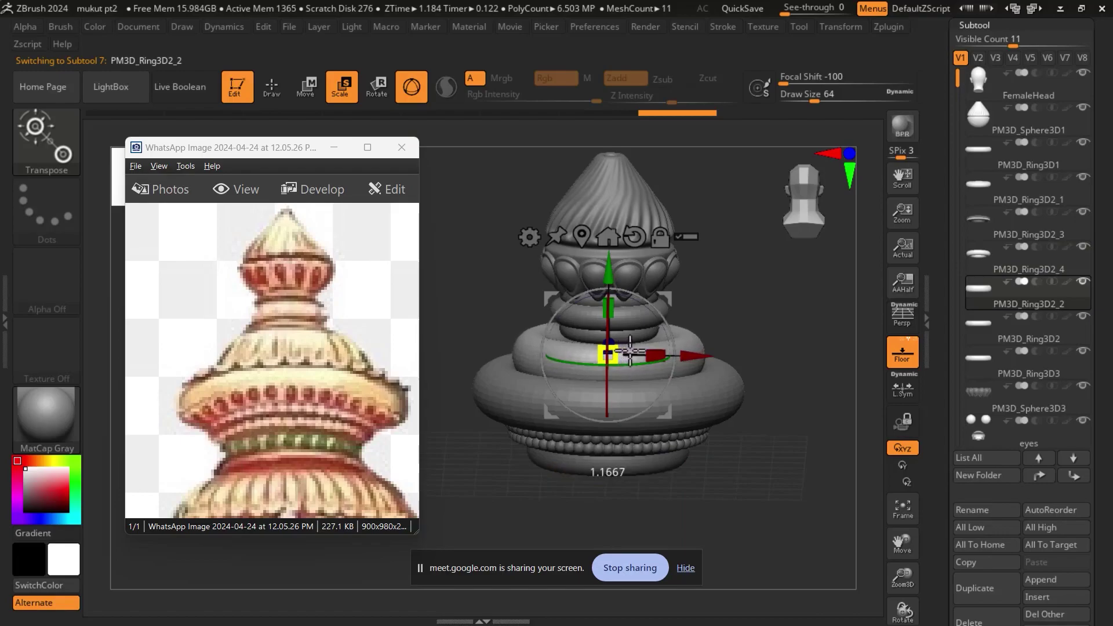
left_click_drag(658, 356, 664, 356)
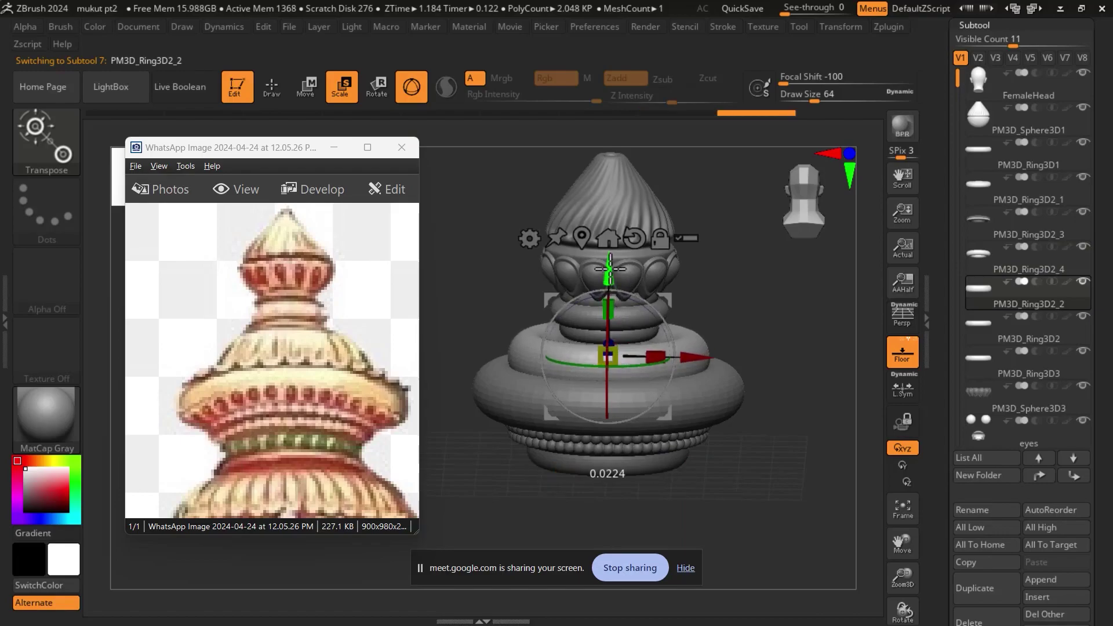
left_click_drag(732, 310, 775, 302, "shift")
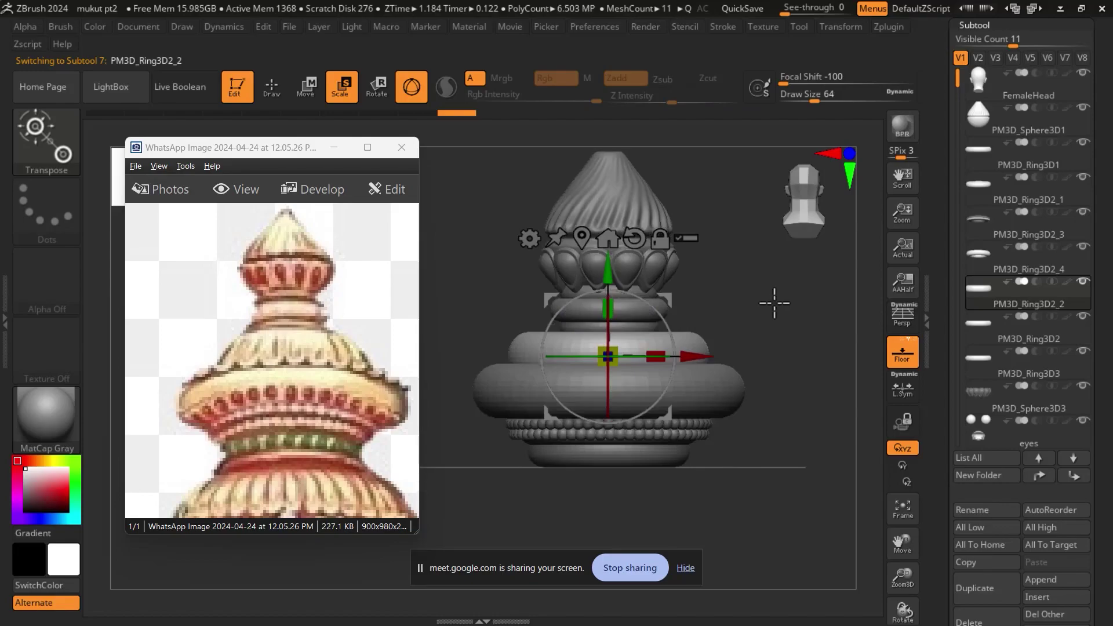
Activate PM3D_Ring3D3, move the reference photo further left, and return to Draw mode.
scroll(778, 303, "up", 5)
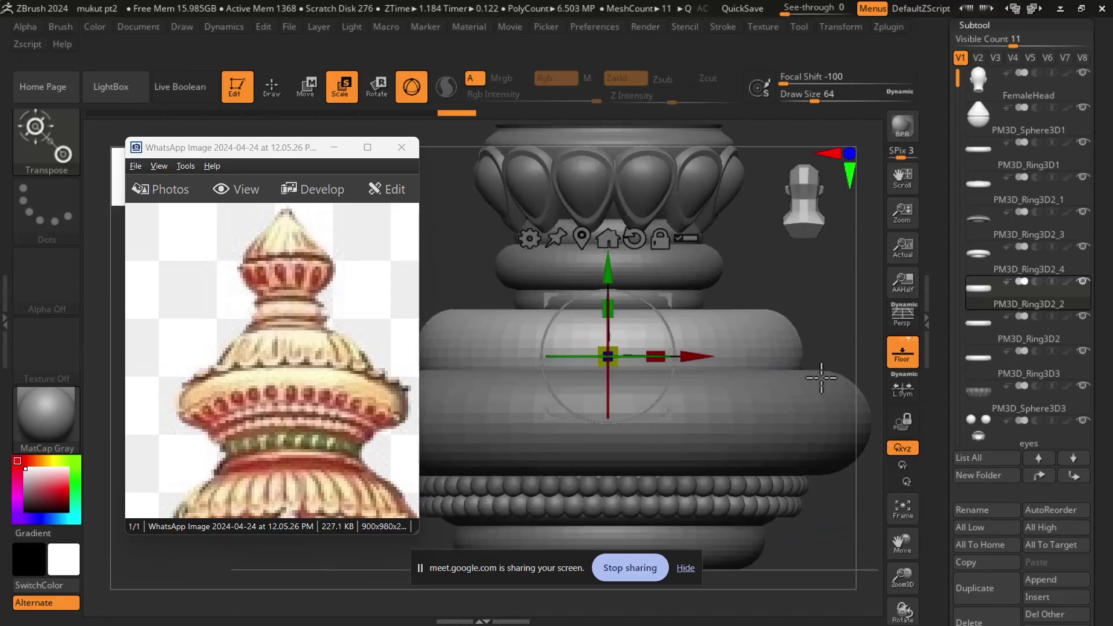
left_click(699, 299, "alt")
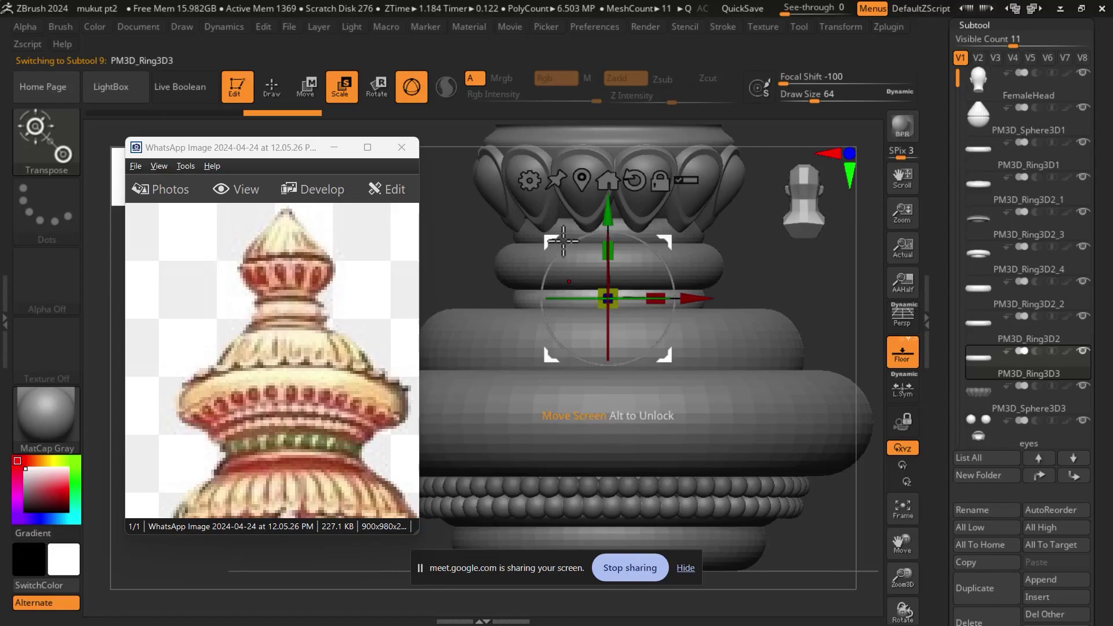
mouse_move(780, 286)
left_mouse_down()
mouse_move(768, 260)
mouse_move(796, 326)
mouse_move(793, 313)
left_mouse_up()
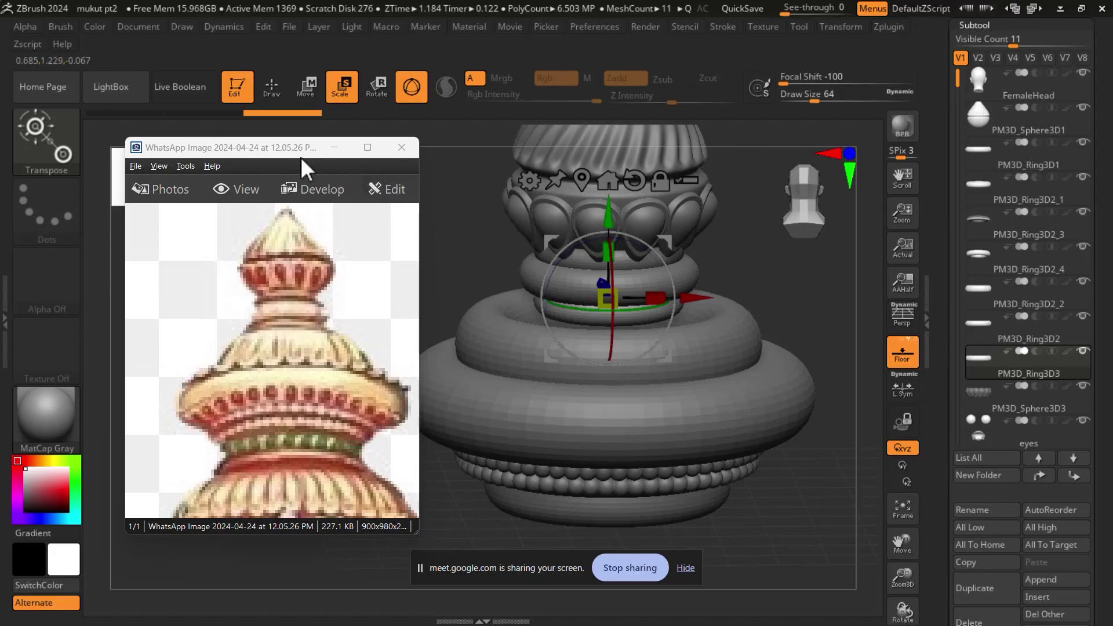
left_click_drag(302, 149, 237, 139)
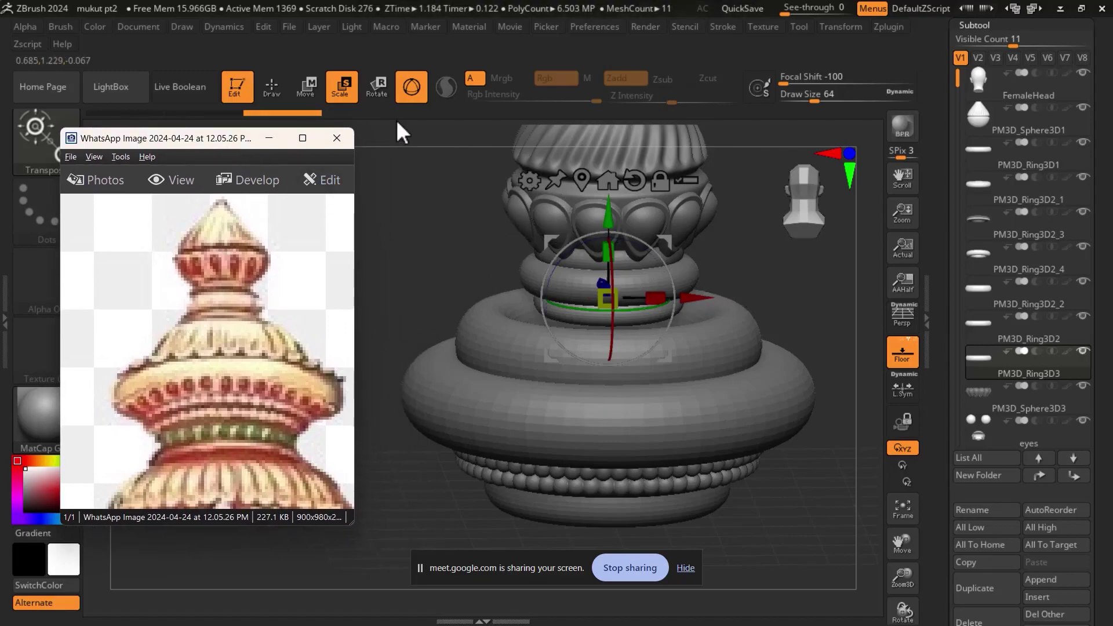
key("q")
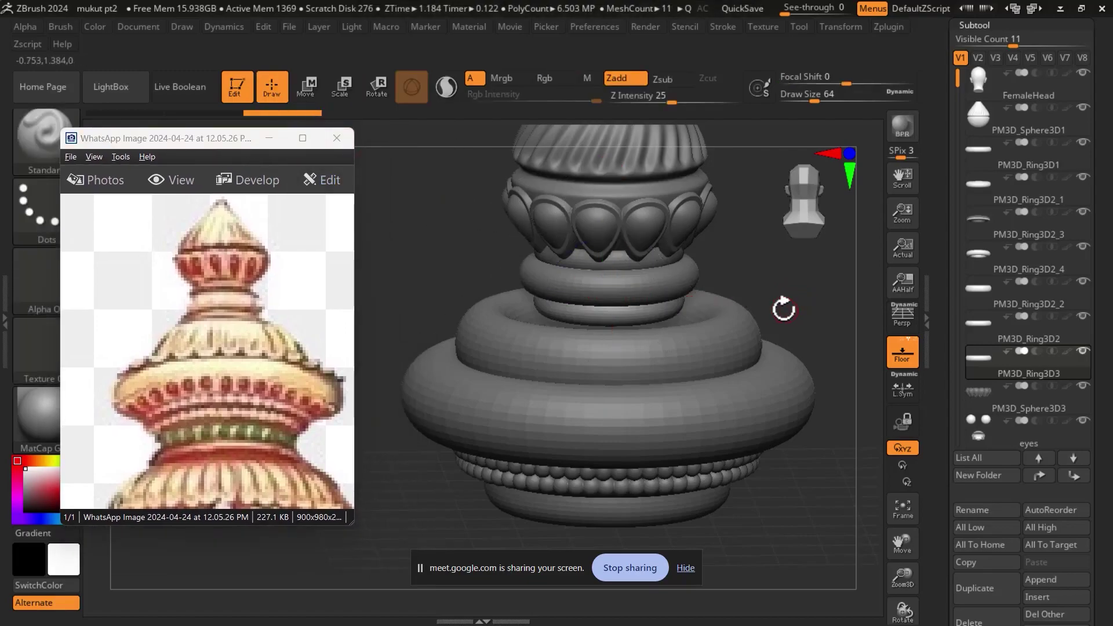
Reactivate PM3D_Ring3D2_2 and enable Y-axis radial symmetry with RadialCount 20.
left_click(690, 348, "alt")
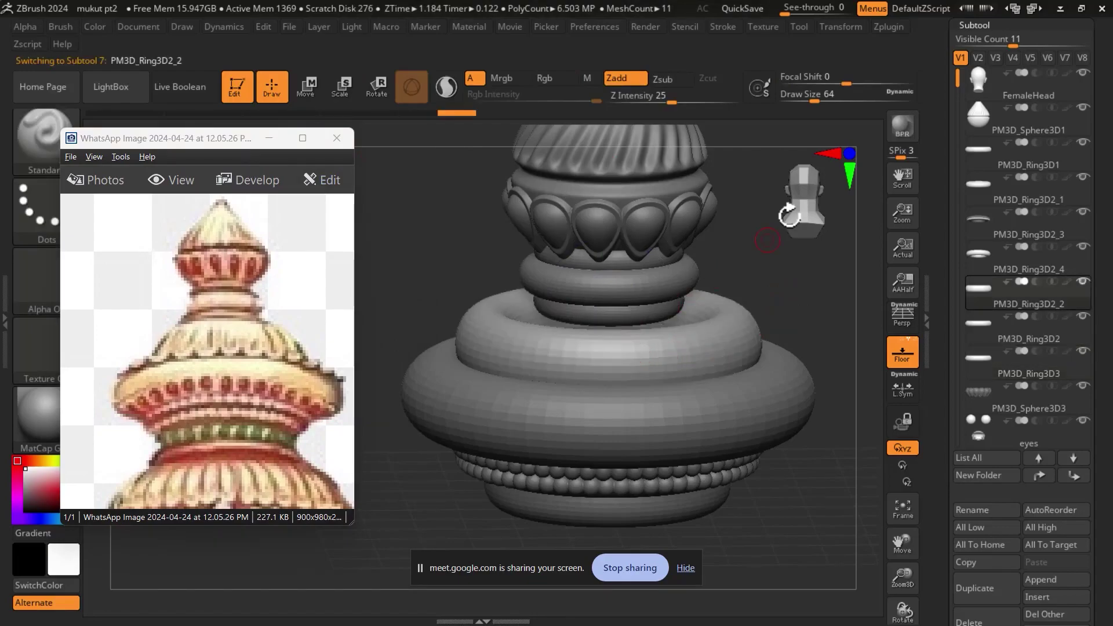
left_click(841, 29)
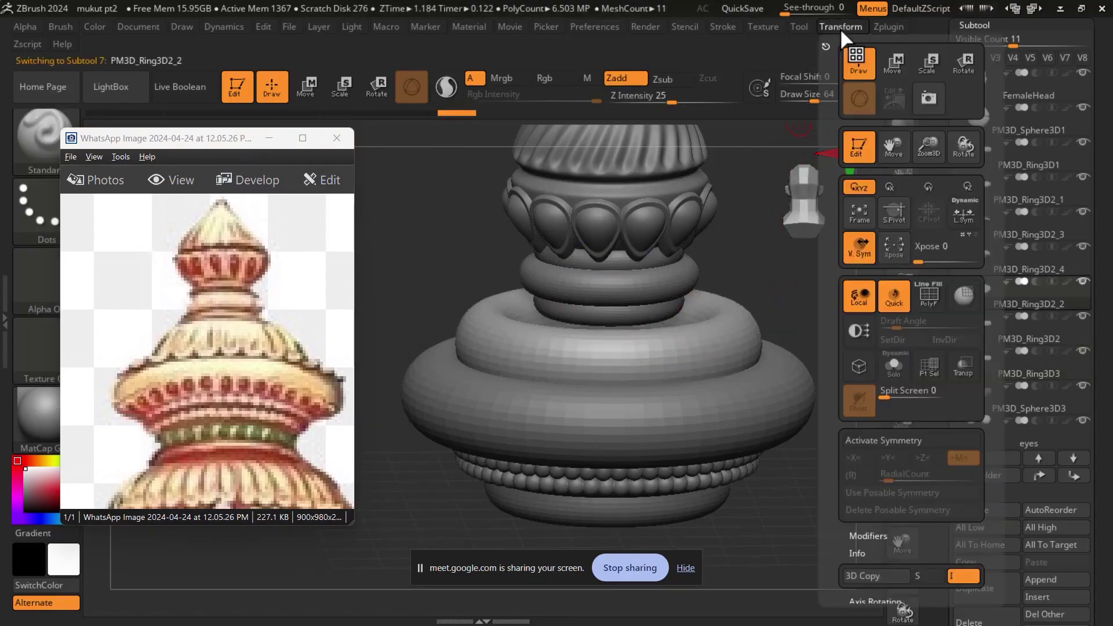
left_click(901, 440)
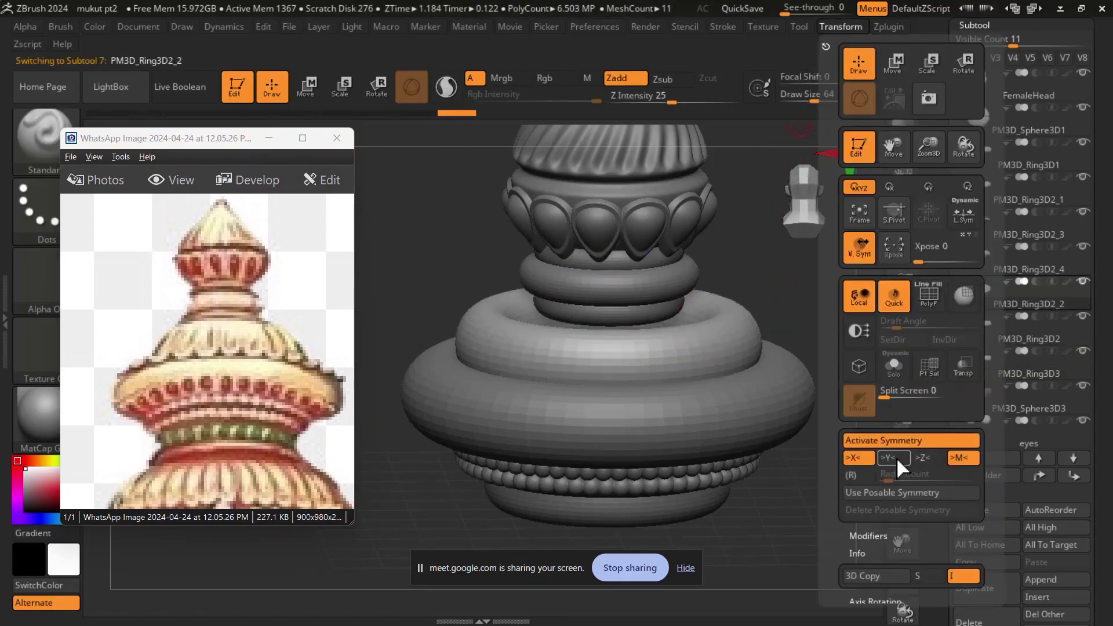
left_click(862, 472)
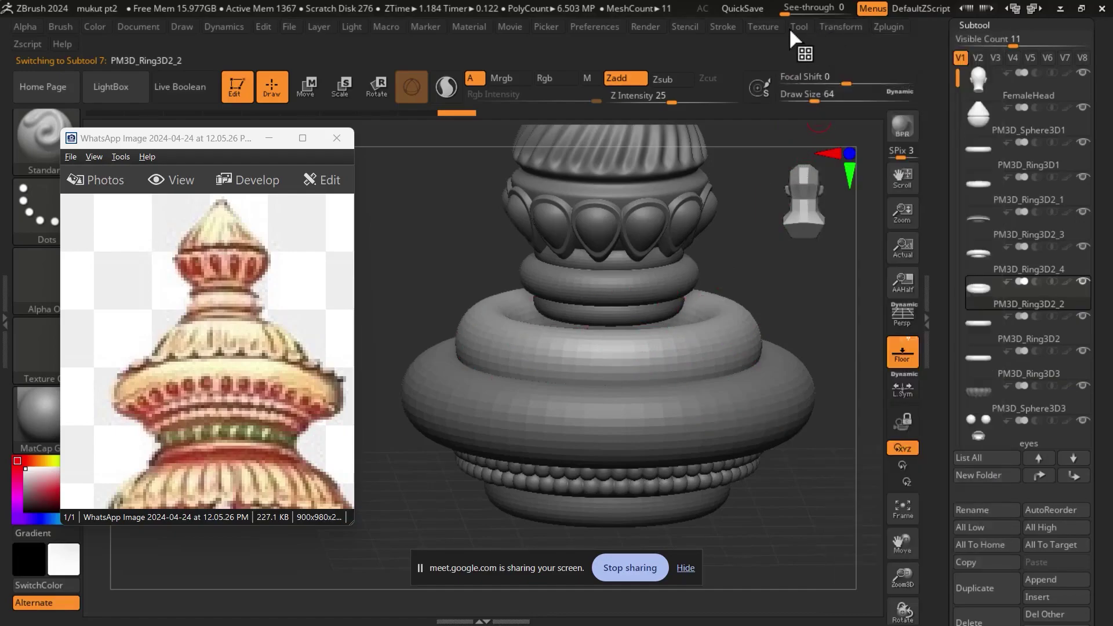
left_click(833, 27)
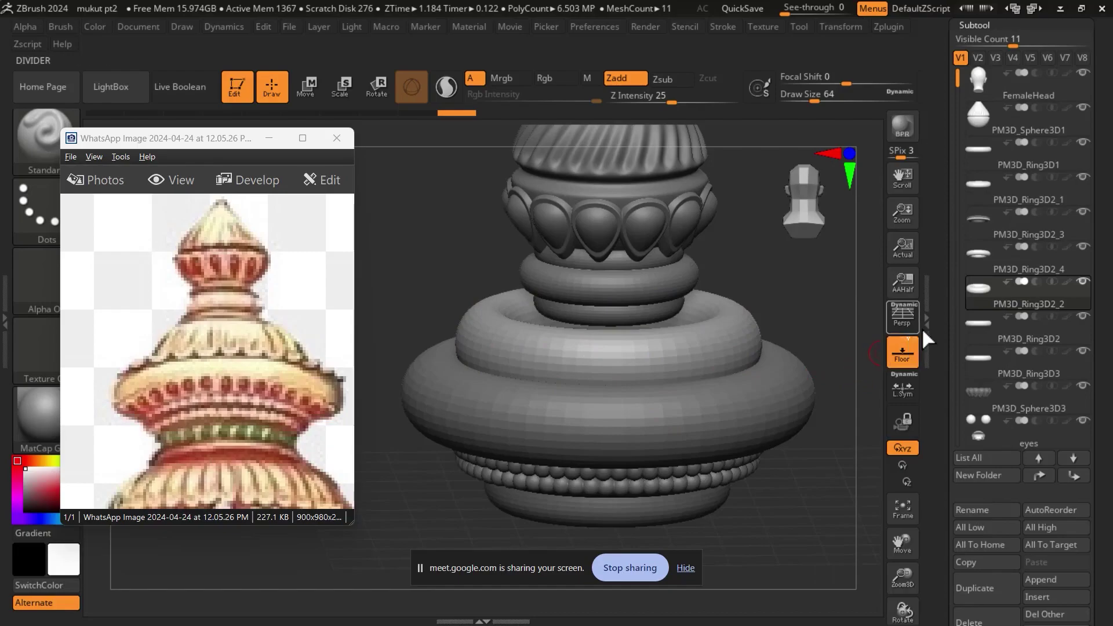
Ctrl-paint radially repeated vertical mask stripes around the ring.
left_click_drag(944, 282, 966, 429)
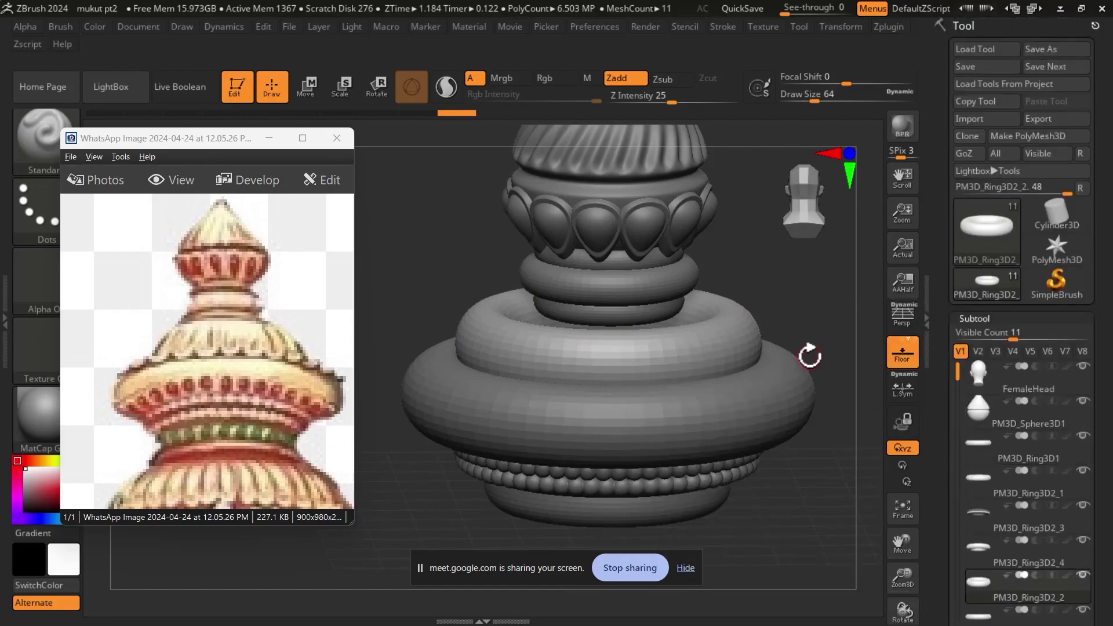
key("ctrl")
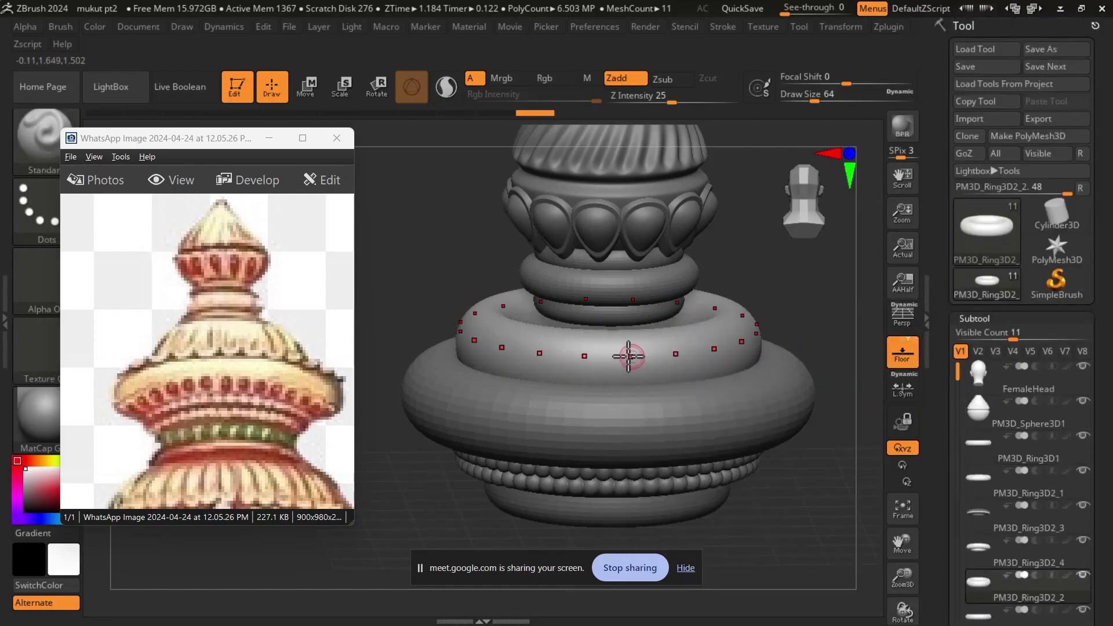
left_click_drag(935, 422, 938, 243)
left_click(979, 486)
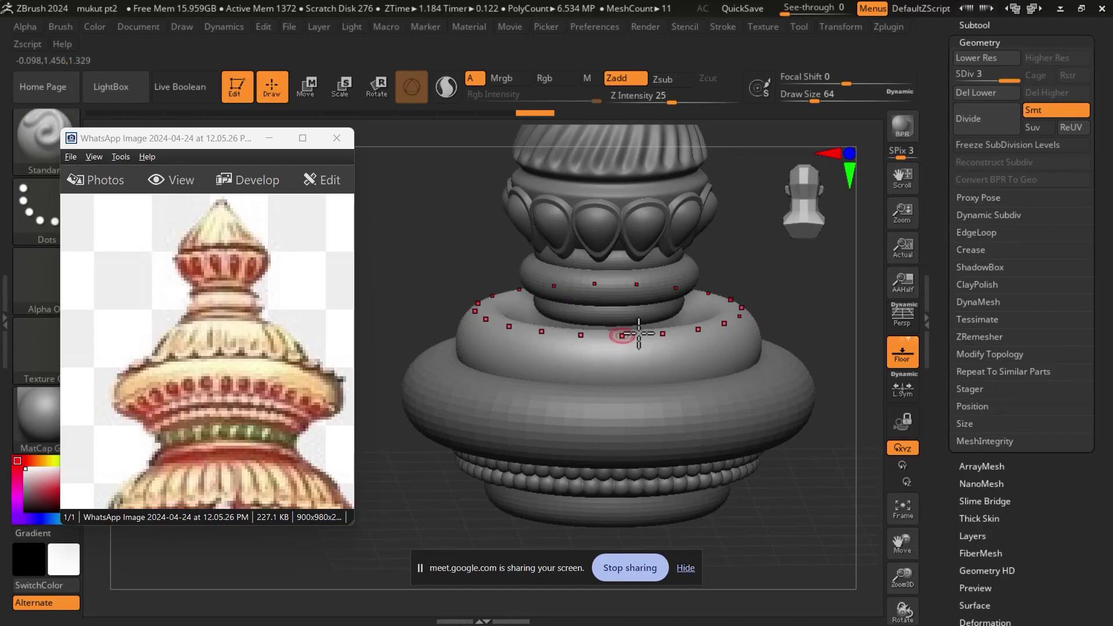
left_click_drag(737, 281, 735, 341)
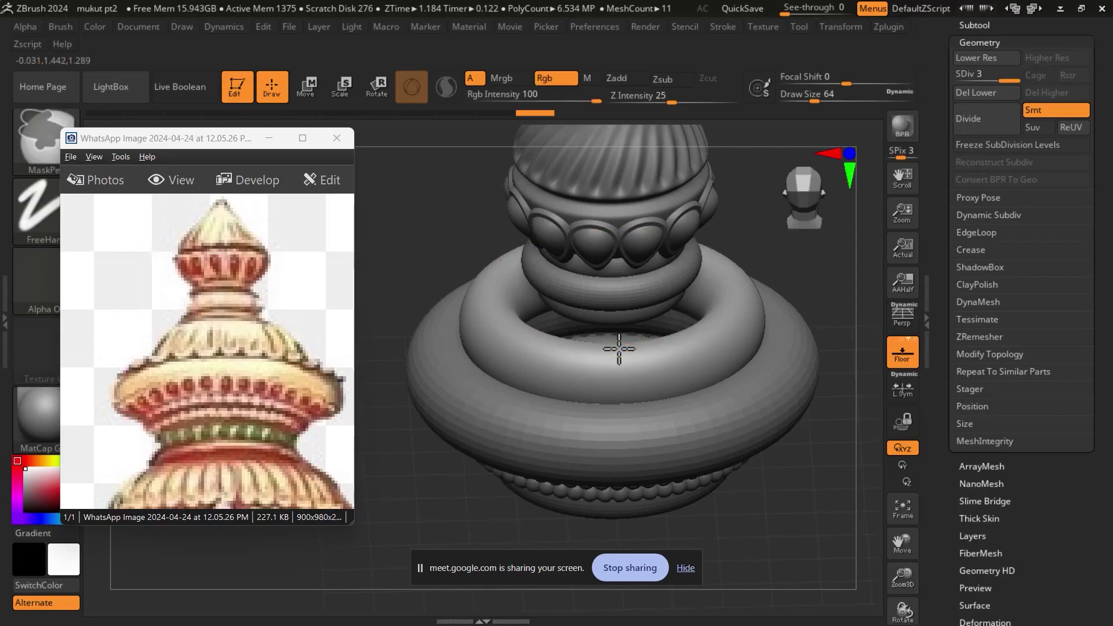
left_click(612, 350, "ctrl")
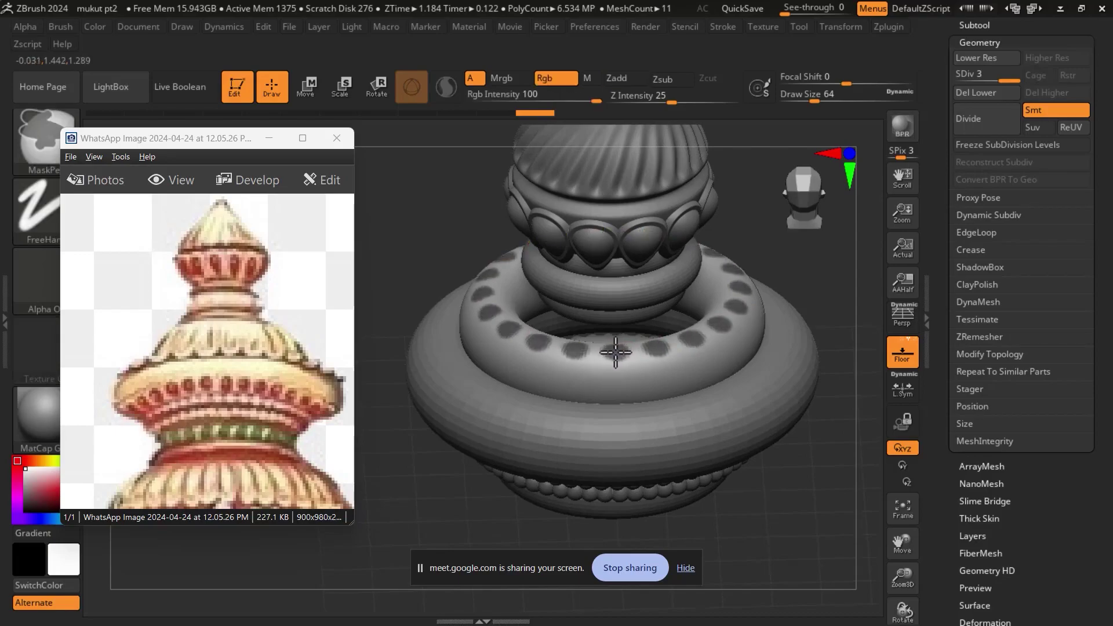
mouse_move(616, 352)
left_mouse_down("ctrl")
mouse_move(603, 393)
mouse_move(615, 396)
mouse_move(621, 358)
left_mouse_up("ctrl")
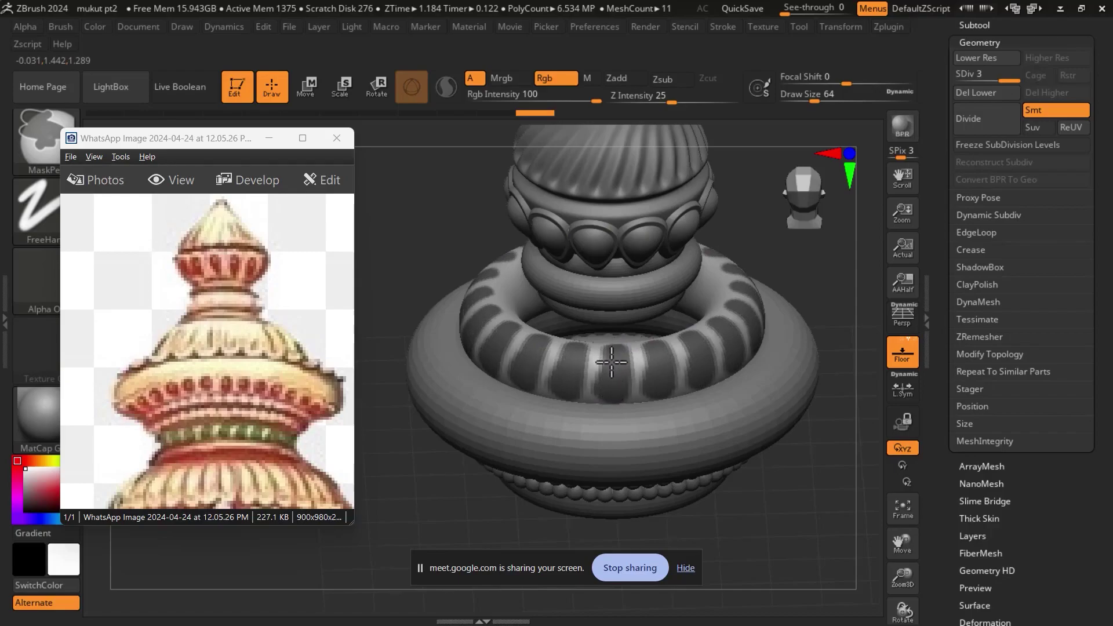
Inspect the striped ring, undo the groove stripes, and bring up the Start menu.
left_click_drag(769, 308, 772, 264)
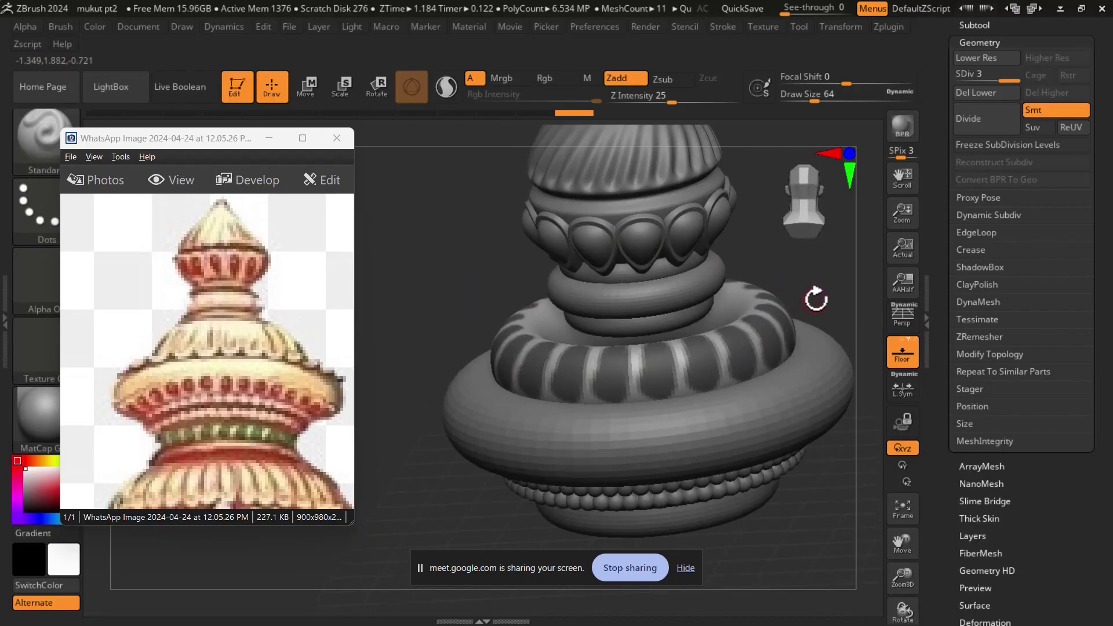
left_click_drag(815, 299, 822, 297, "shift")
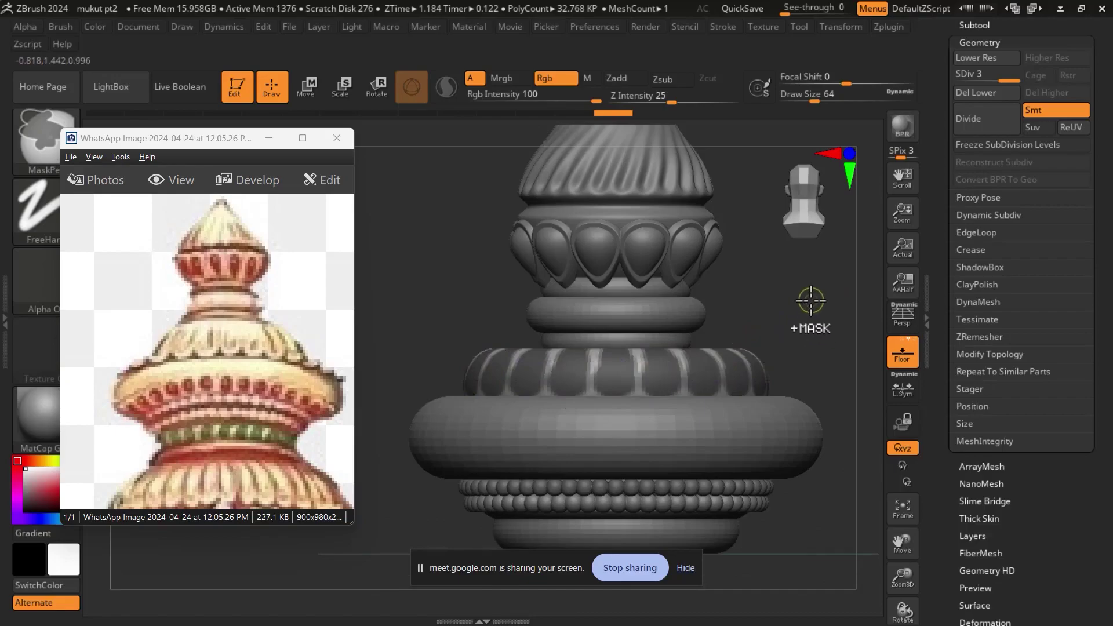
key("ctrl+z")
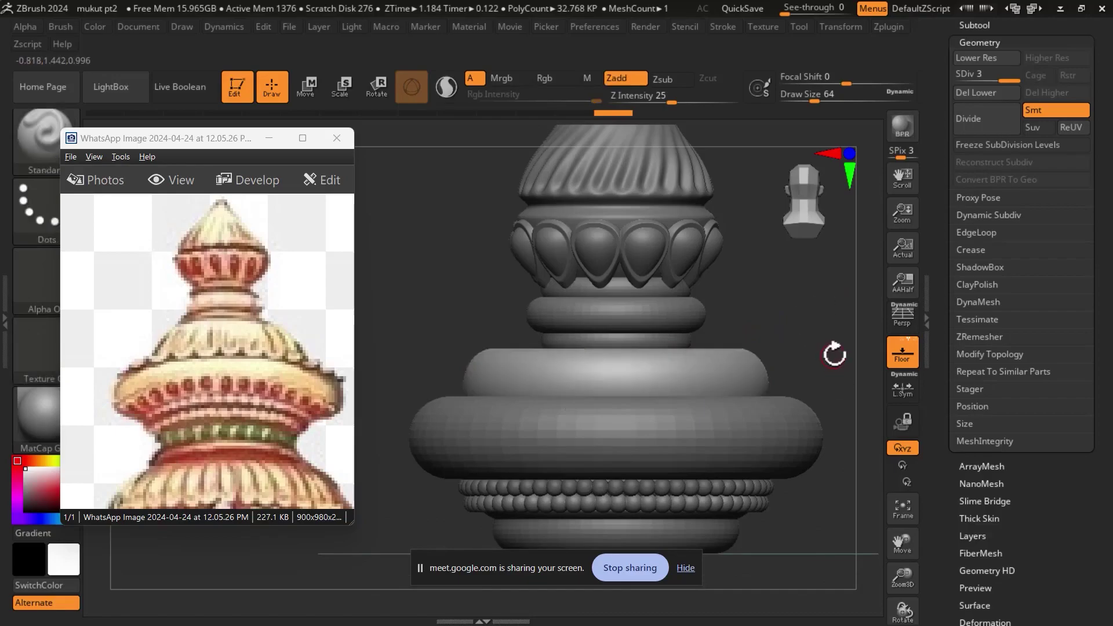
key("super")
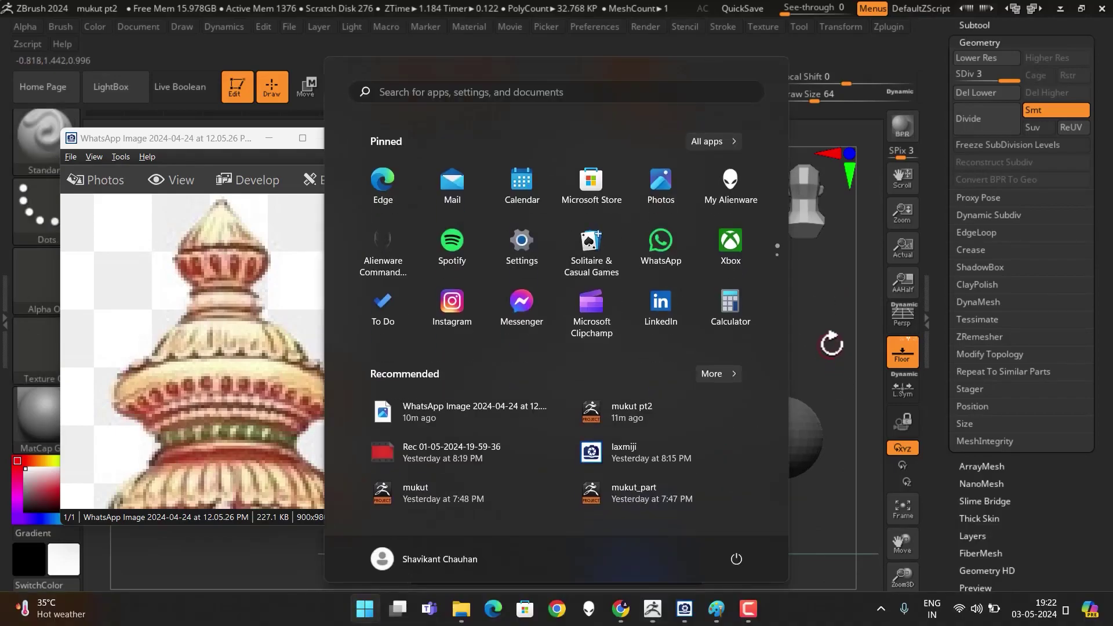
Launch the On-Screen Keyboard via a 'key' Start search, toggle its Ctrl, then minimize it.
left_click(847, 339)
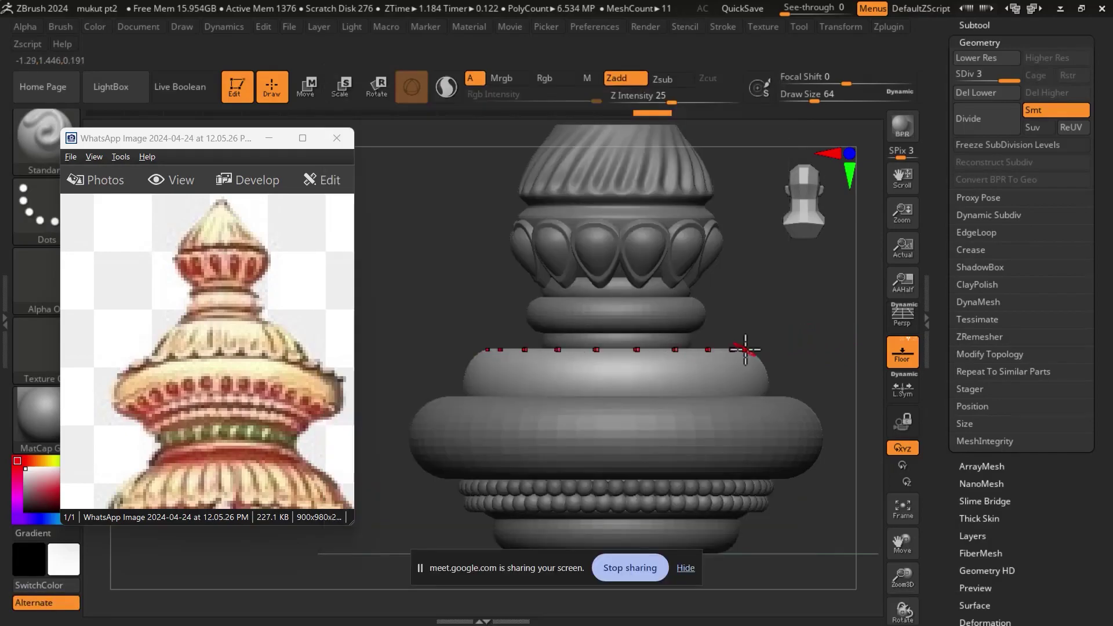
key("super")
type("ke")
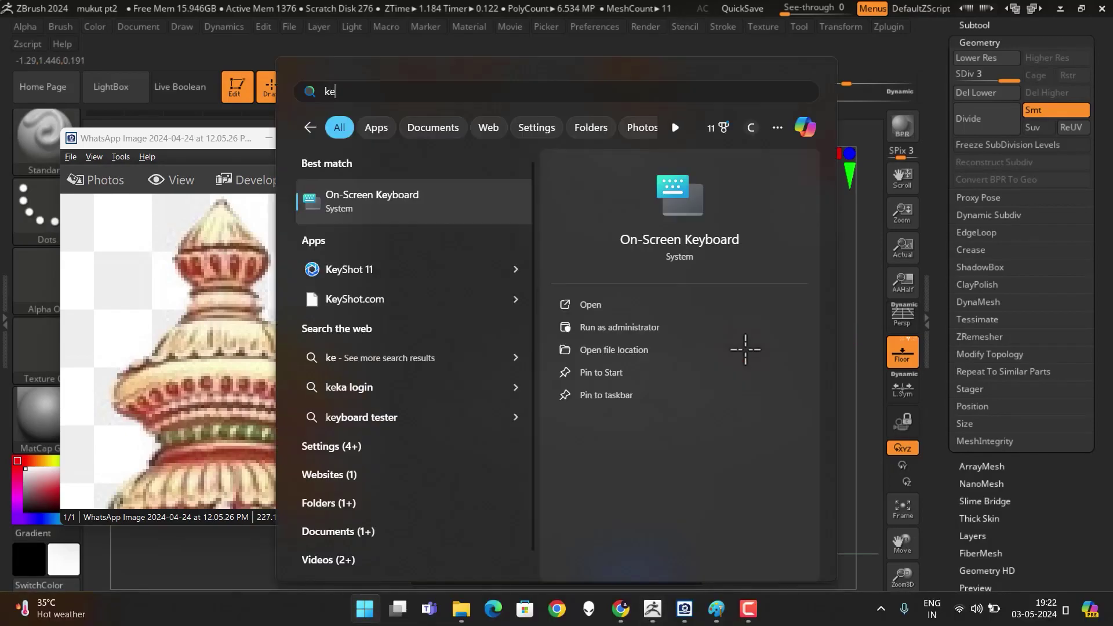
type("y")
left_click(404, 214)
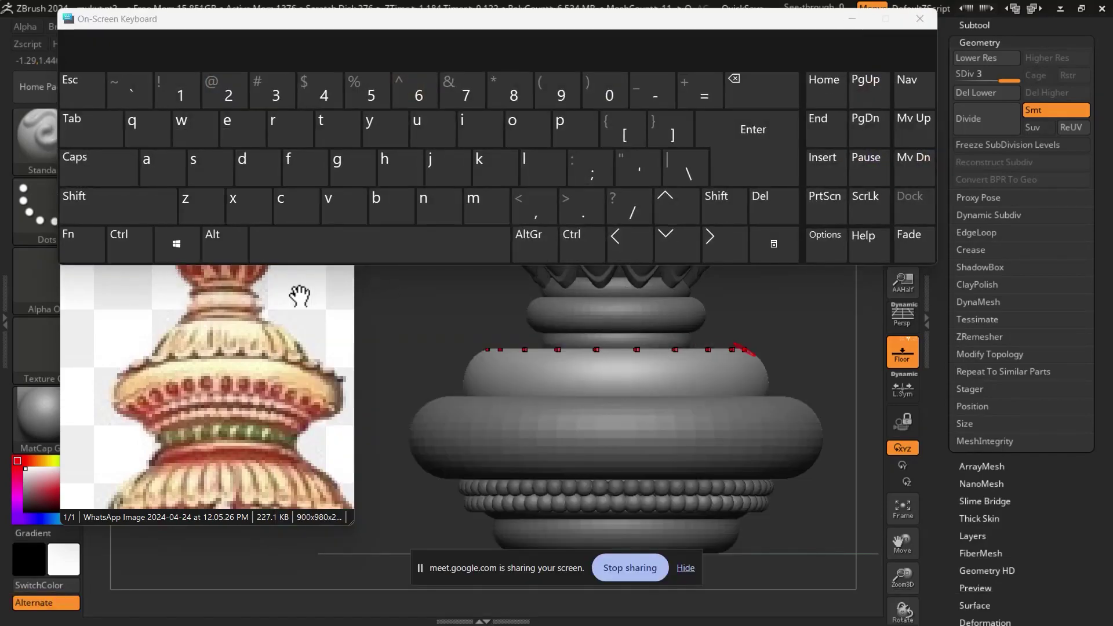
key("ctrl")
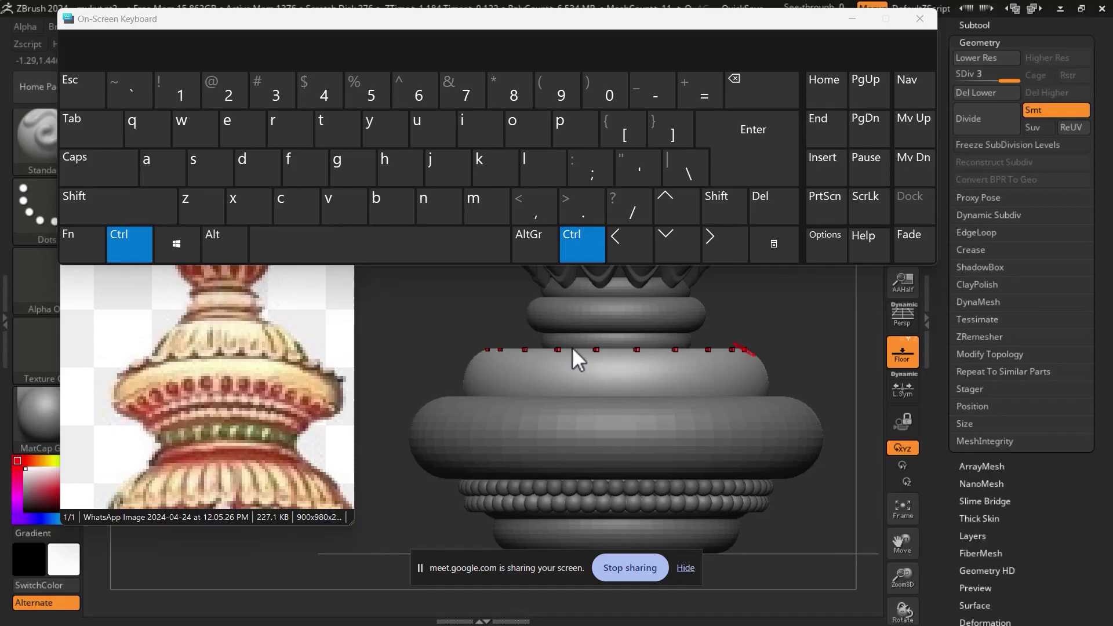
left_click(746, 330, "ctrl")
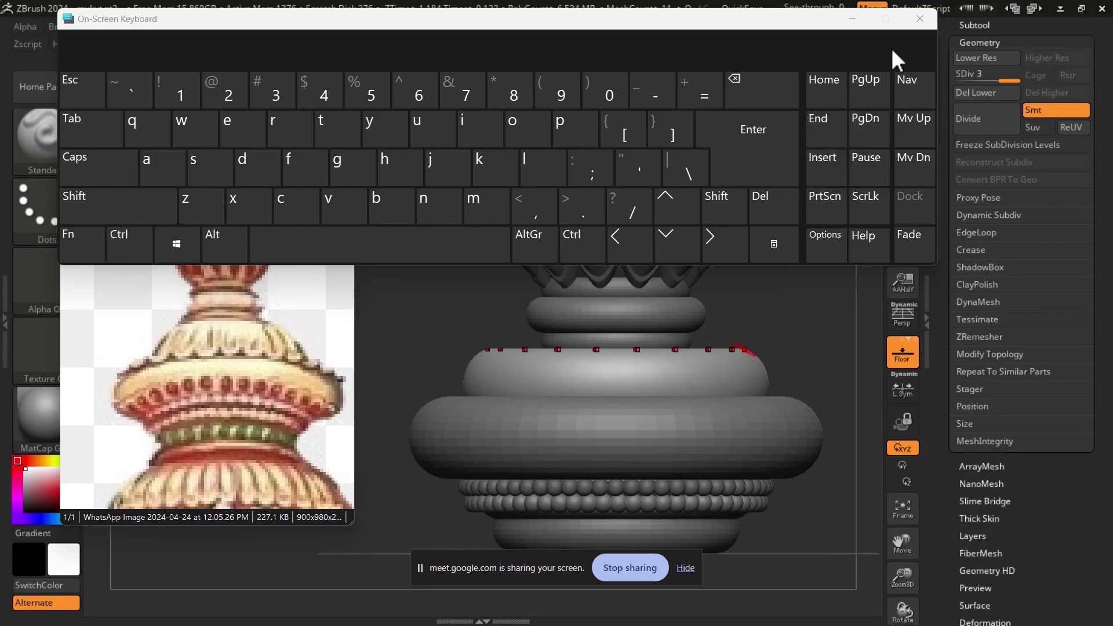
left_click(852, 19)
left_click_drag(793, 329, 796, 365)
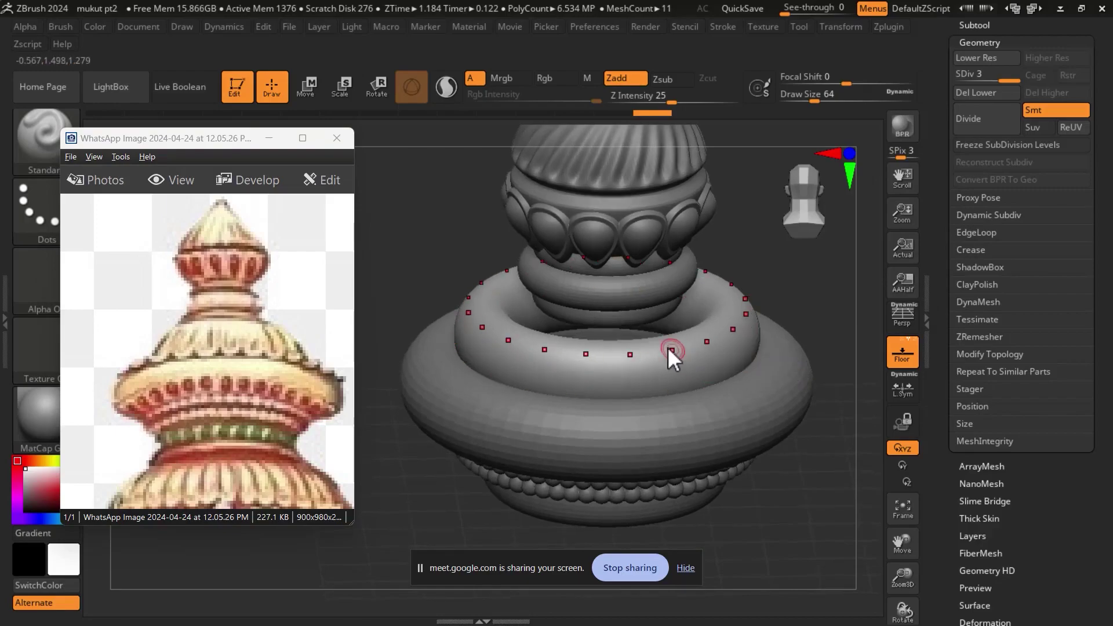
Subdivide the ring mesh and Ctrl-paint radially repeated petal masks around the lower band.
left_click(975, 129)
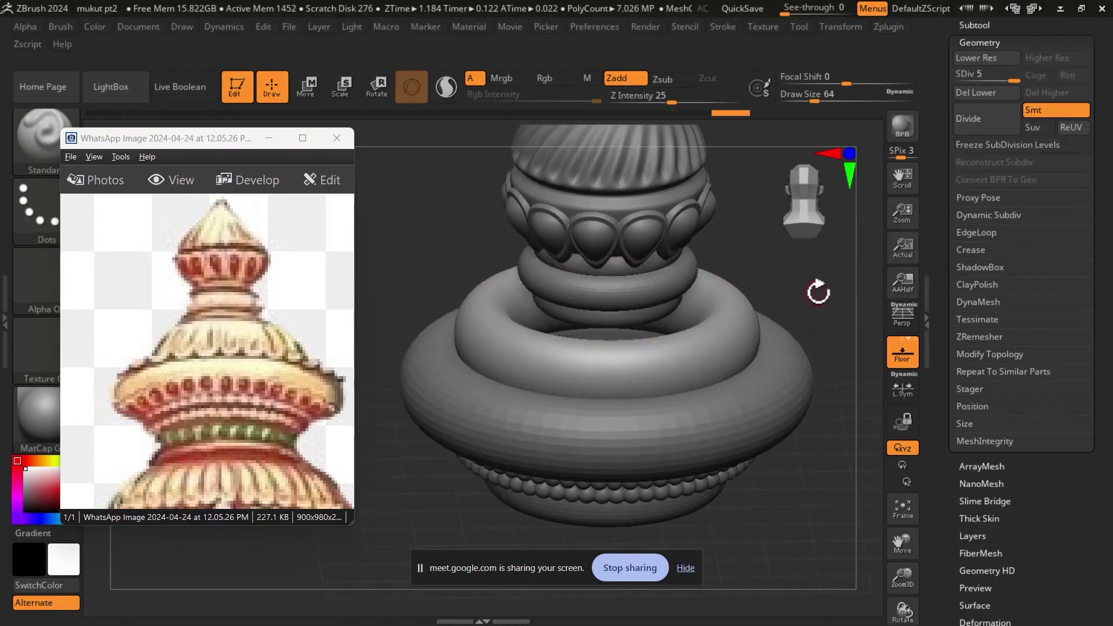
left_click_drag(817, 290, 791, 301, "shift")
mouse_move(720, 340)
left_mouse_down()
mouse_move(627, 378)
mouse_move(646, 390)
mouse_move(643, 357)
left_mouse_up()
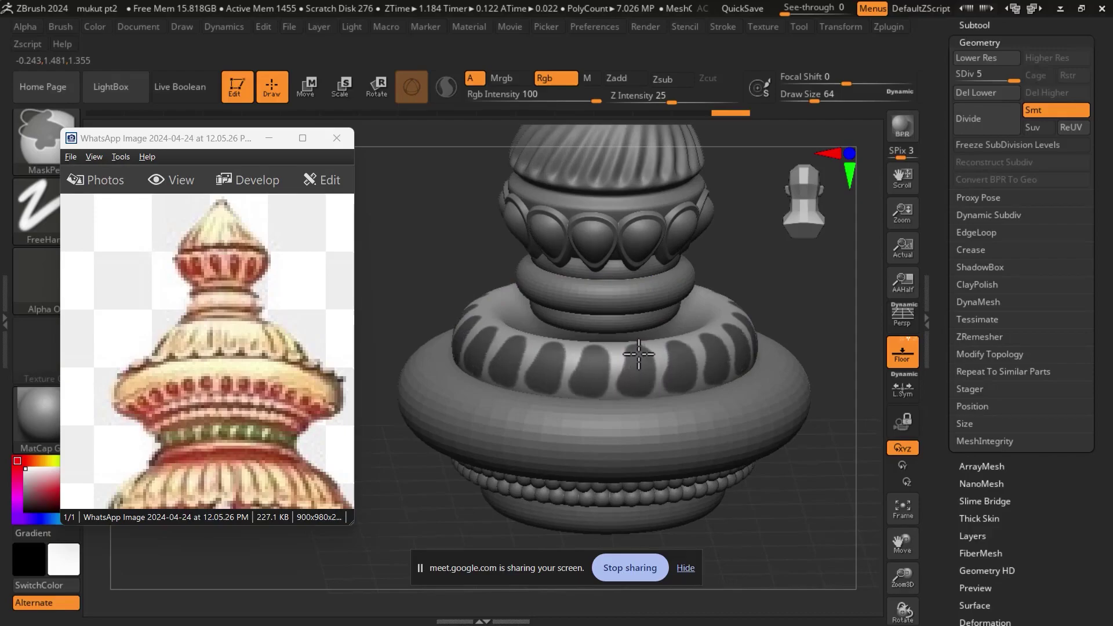
mouse_move(793, 313)
left_mouse_down()
mouse_move(785, 303)
mouse_move(807, 318)
mouse_move(746, 365)
left_mouse_up()
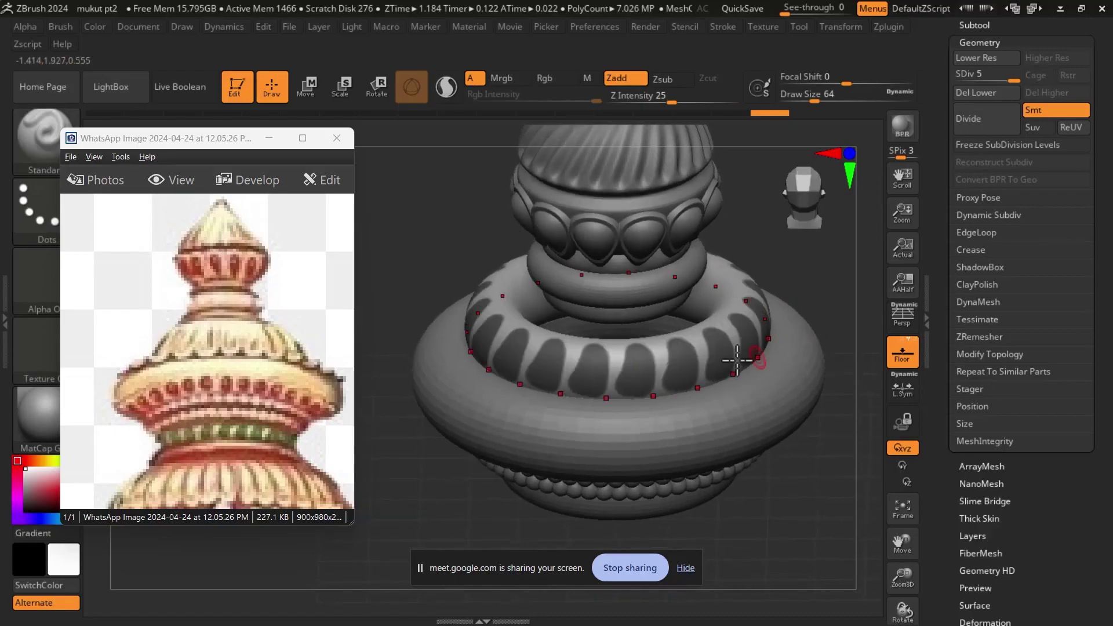
key("ctrl")
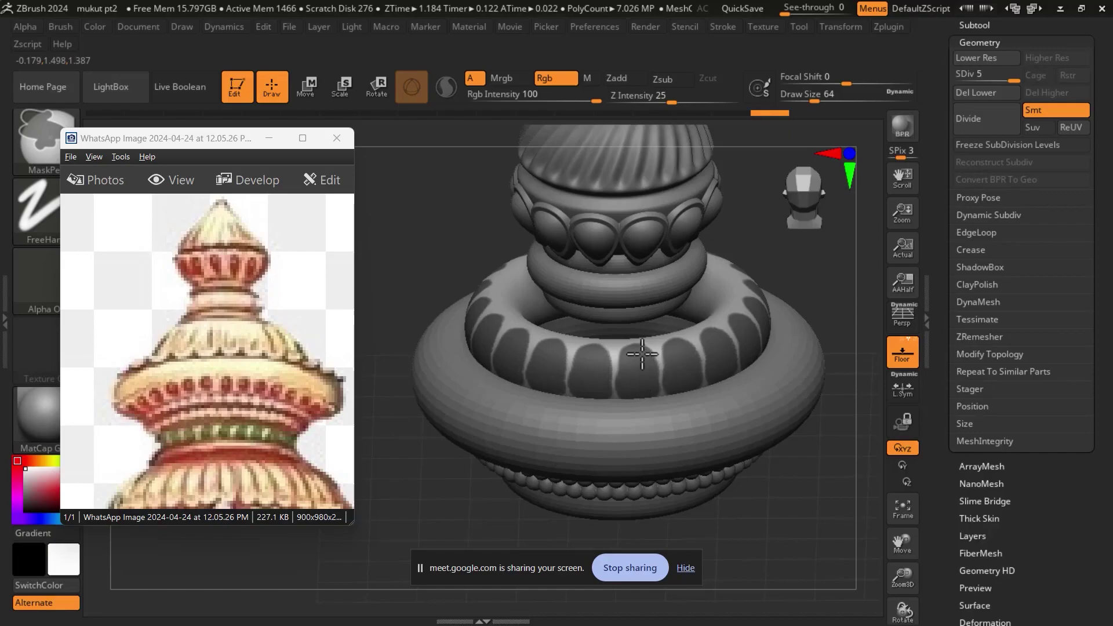
left_click_drag(633, 351, 632, 341, "ctrl")
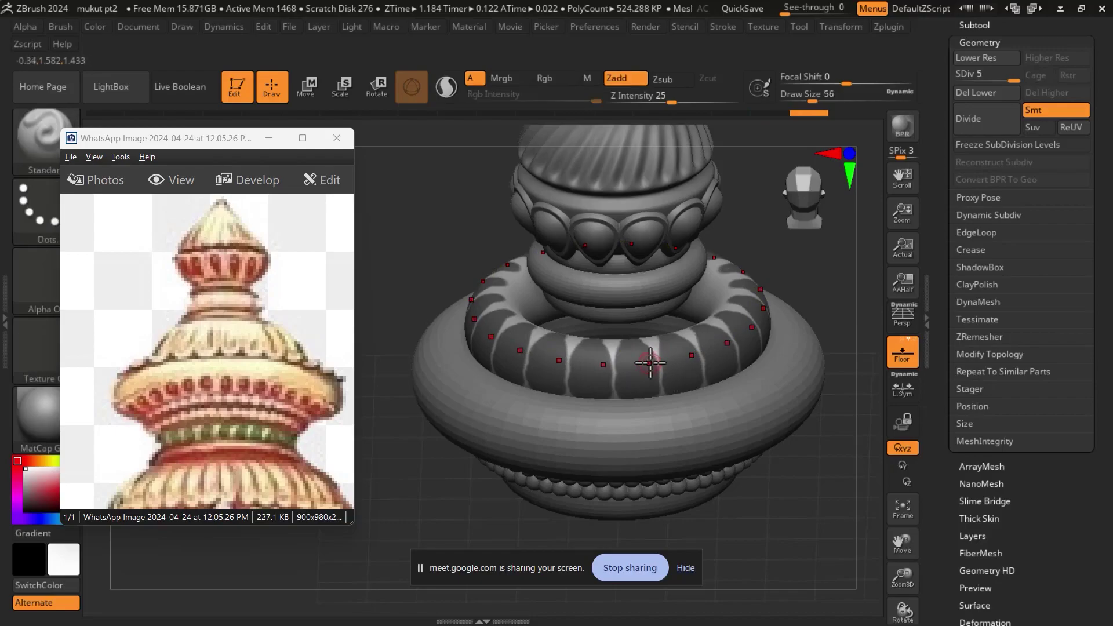
Reduce Draw Size to about 31 and erase stray mask between the petals.
key("bracketleft")
key("ctrl")
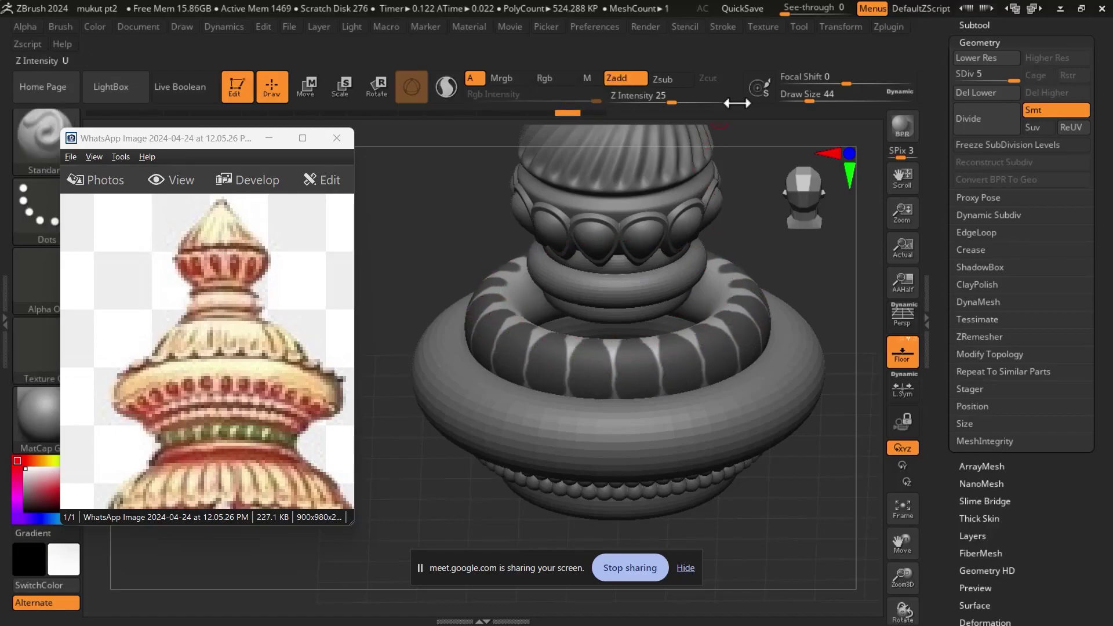
left_click_drag(809, 101, 785, 117)
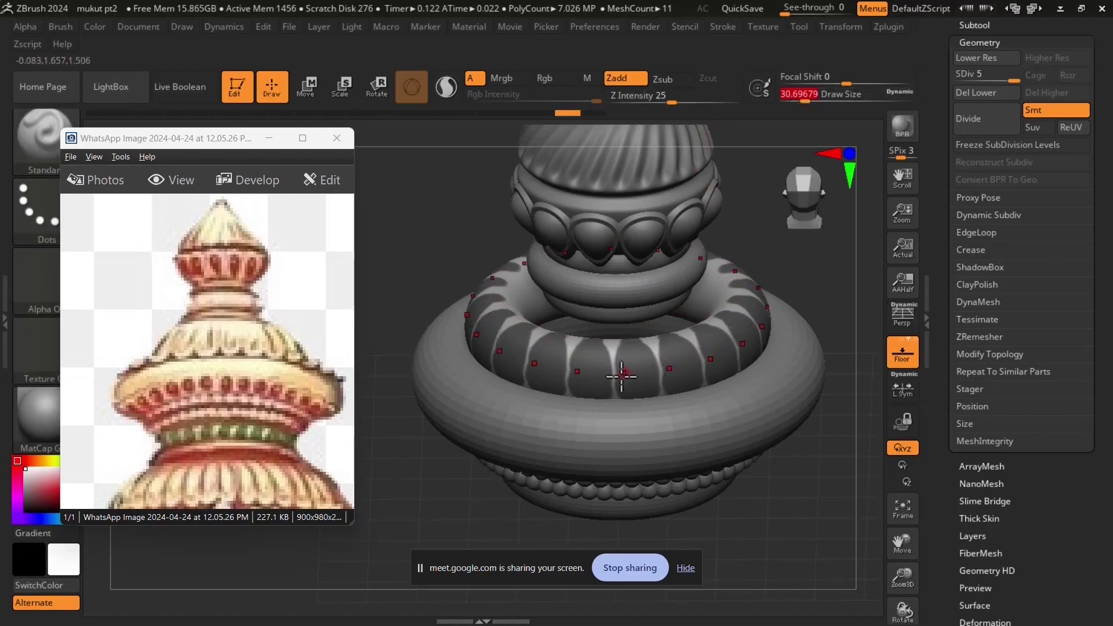
key("ctrl+alt")
left_click_drag(620, 346, 614, 371)
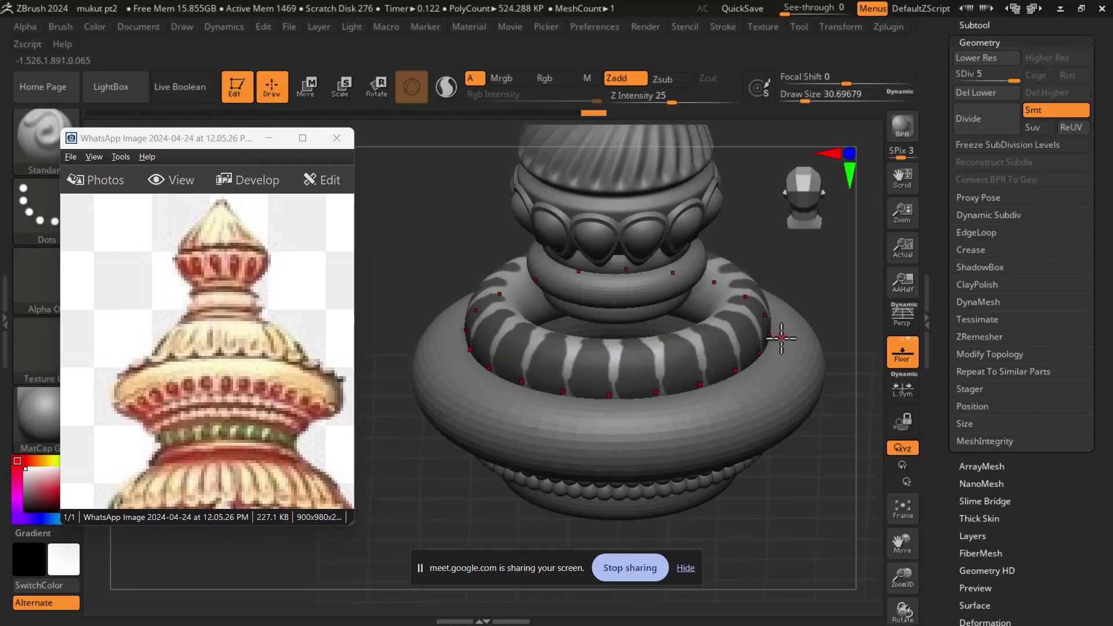
left_click_drag(808, 296, 811, 300)
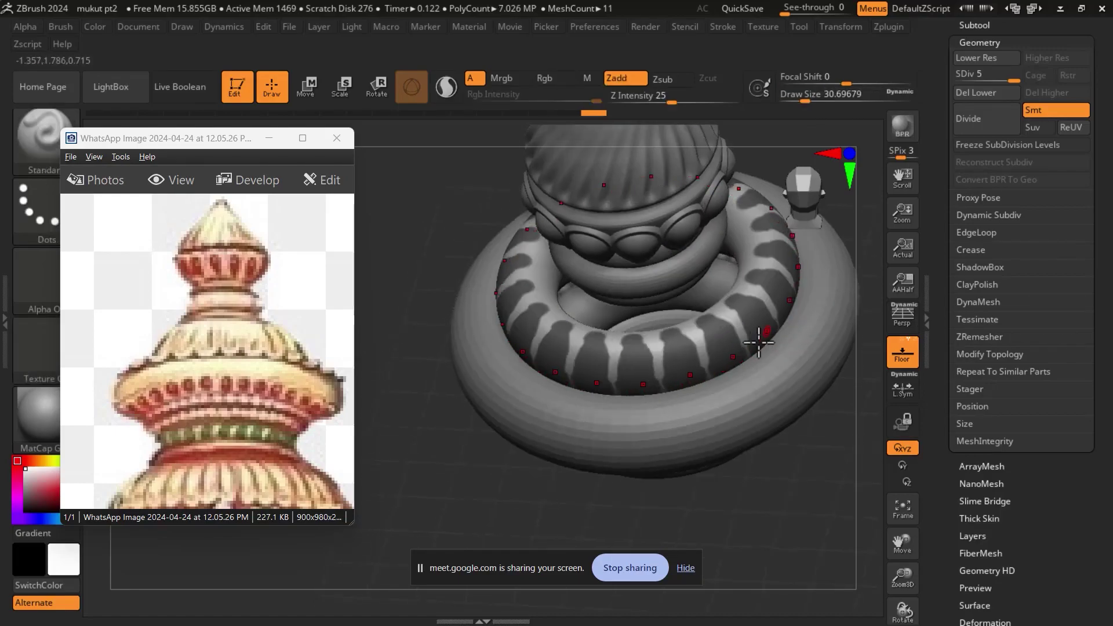
Touch up the petal mask from straight side, front and top-down views.
key("shift")
left_click_drag(821, 464, 831, 436, "shift")
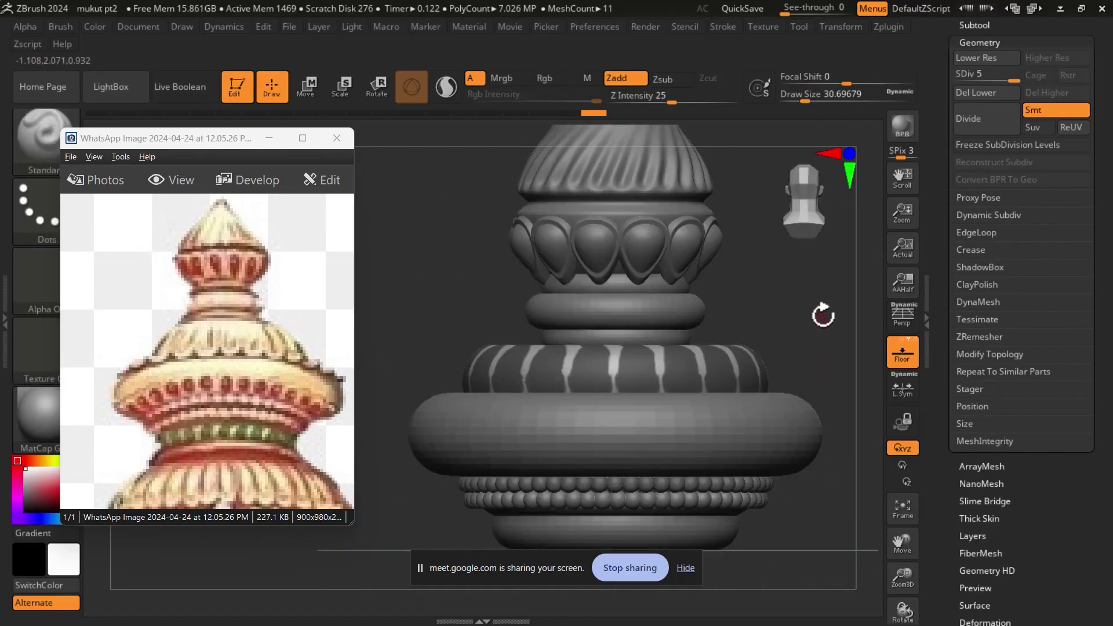
left_click_drag(822, 316, 778, 375)
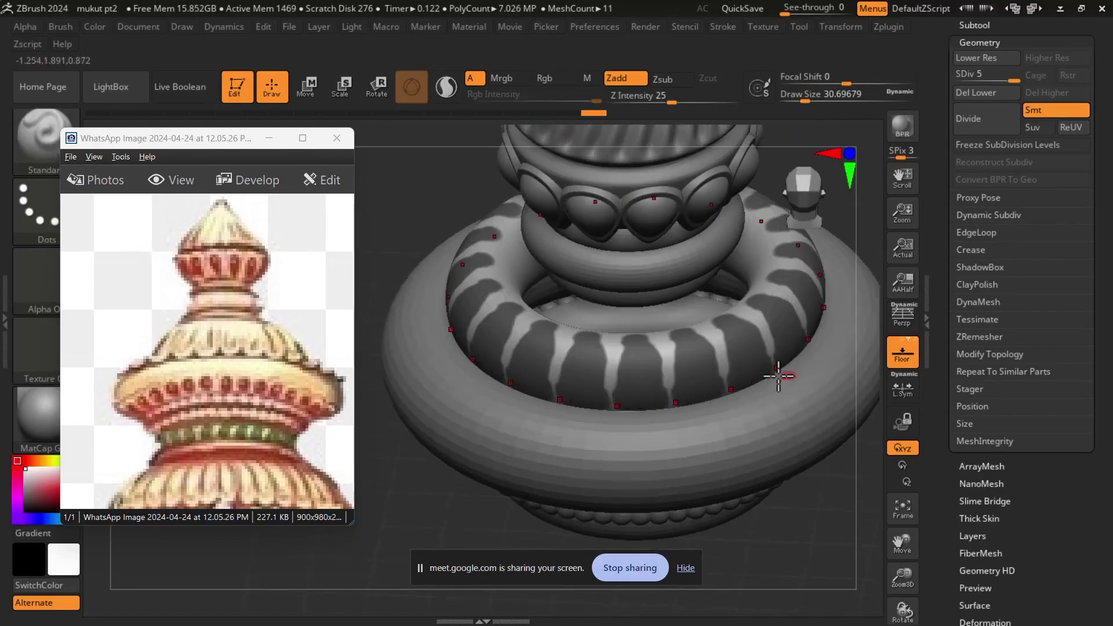
key("ctrl")
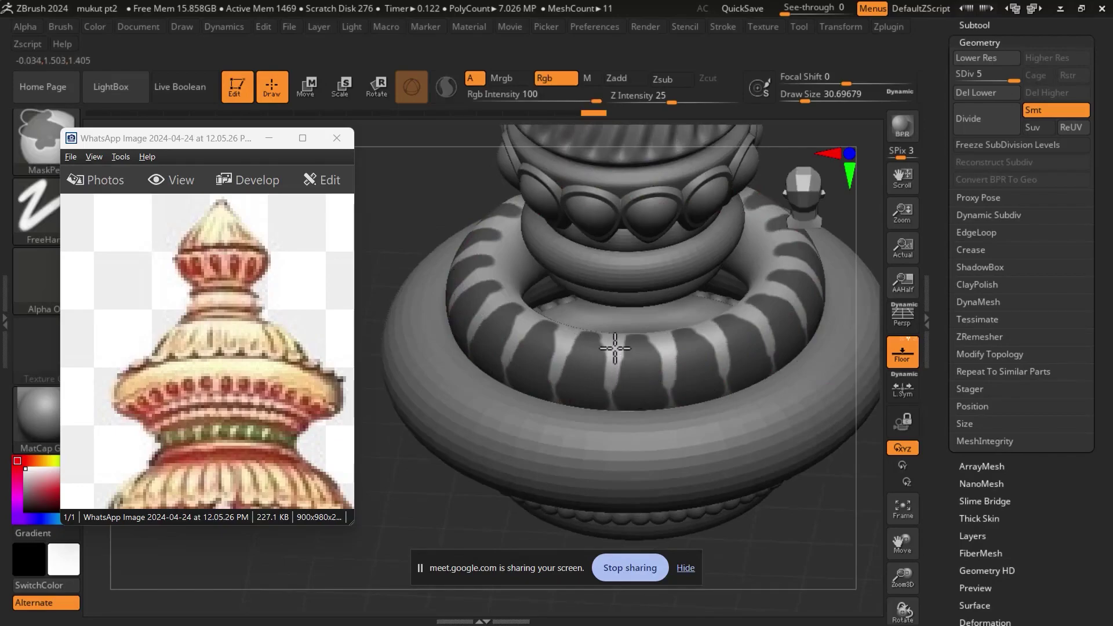
left_click(613, 374, "alt")
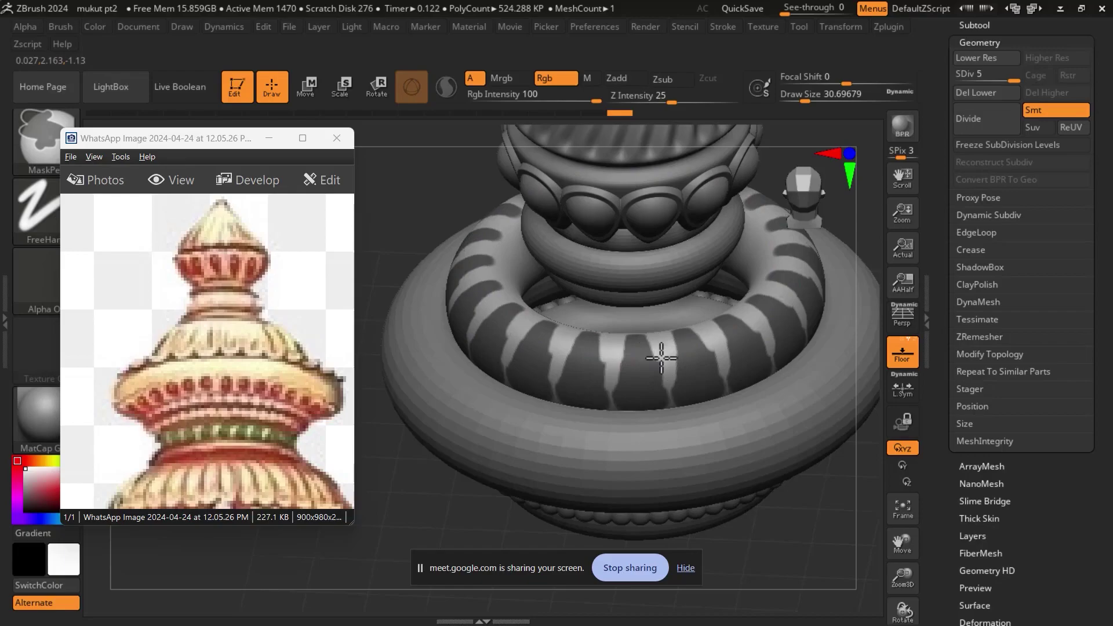
left_click(674, 430)
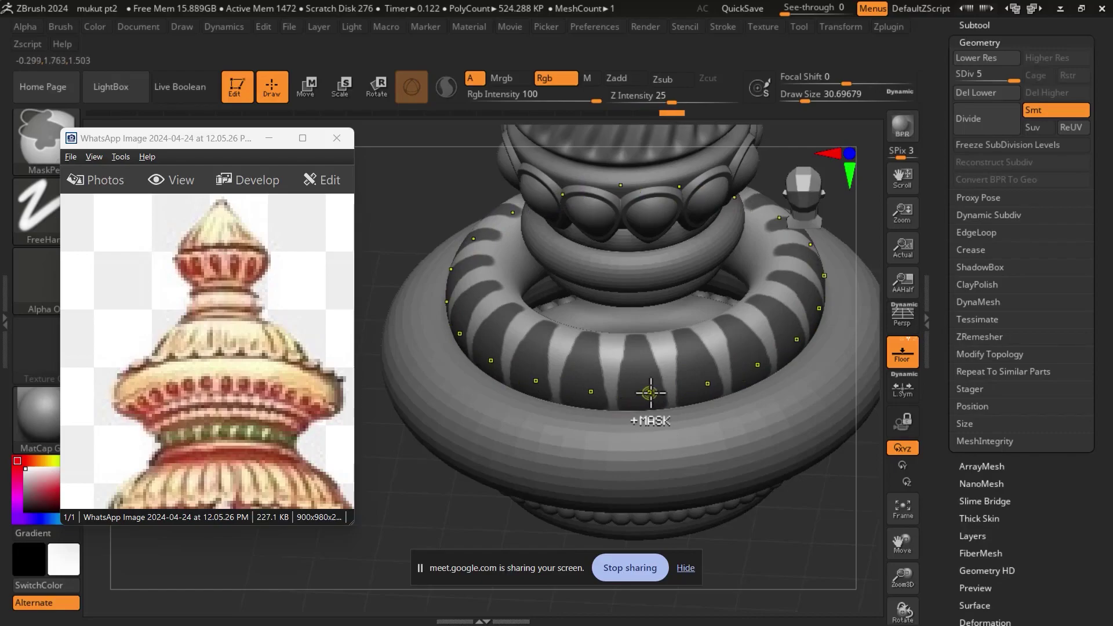
left_click_drag(812, 497, 824, 506, "shift")
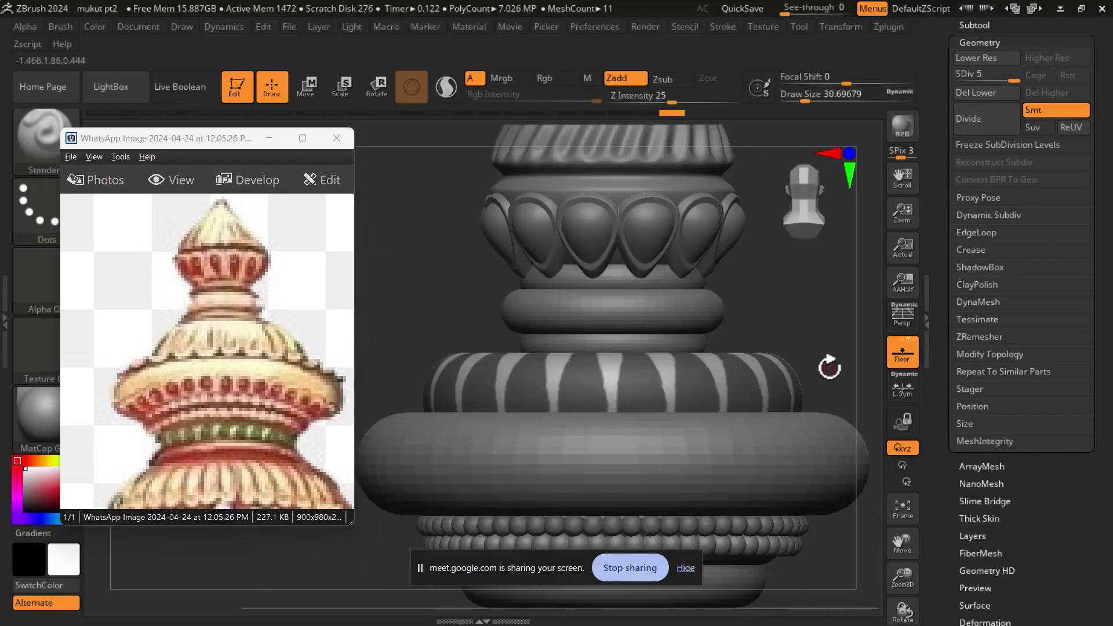
key("ctrl")
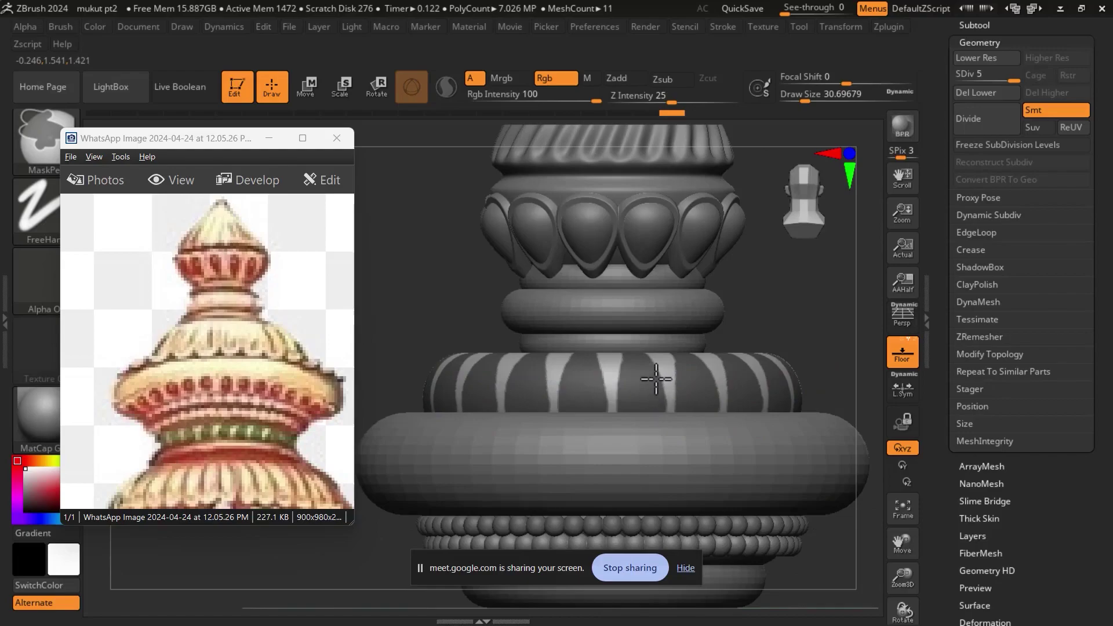
left_click_drag(808, 298, 827, 379)
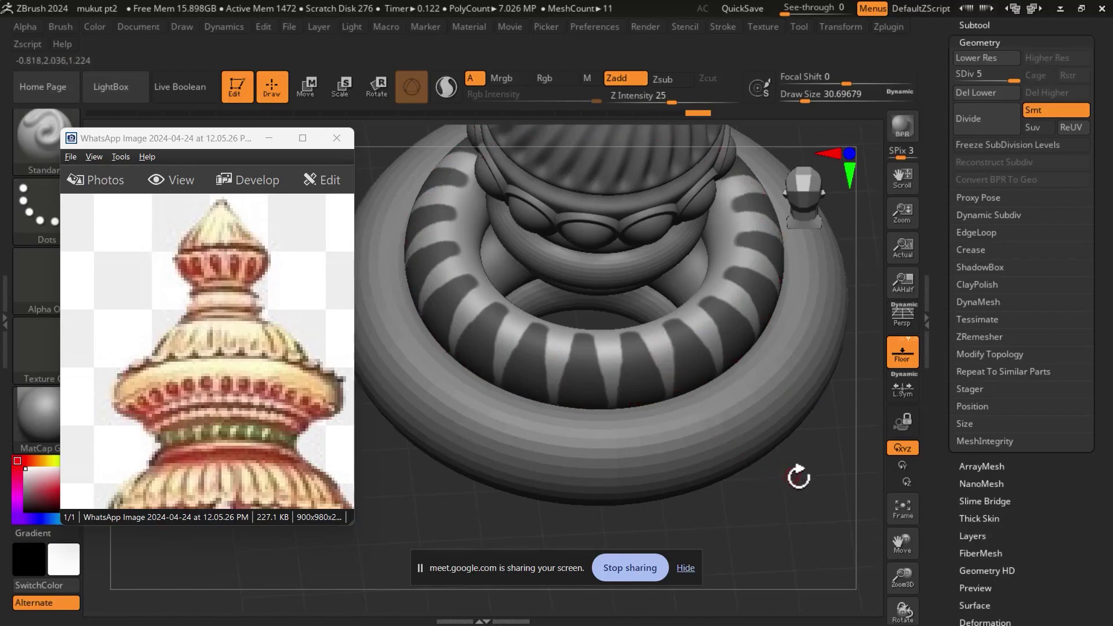
left_click_drag(814, 493, 813, 395)
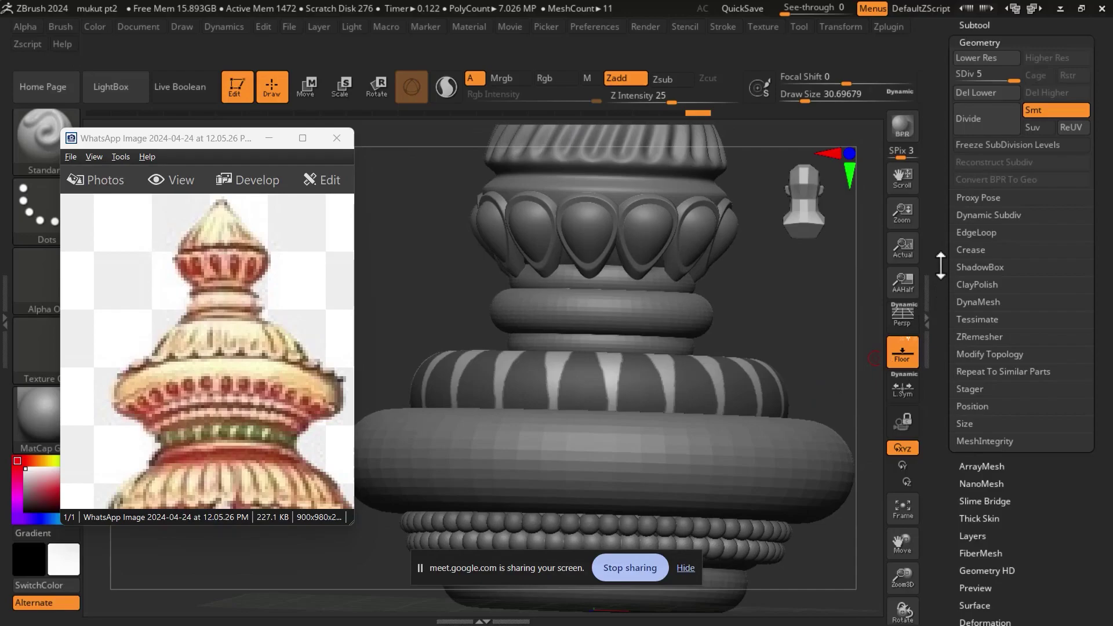
Invert the petal mask twice and scroll the Tool palette up to Subtool.
left_click(810, 310, "ctrl")
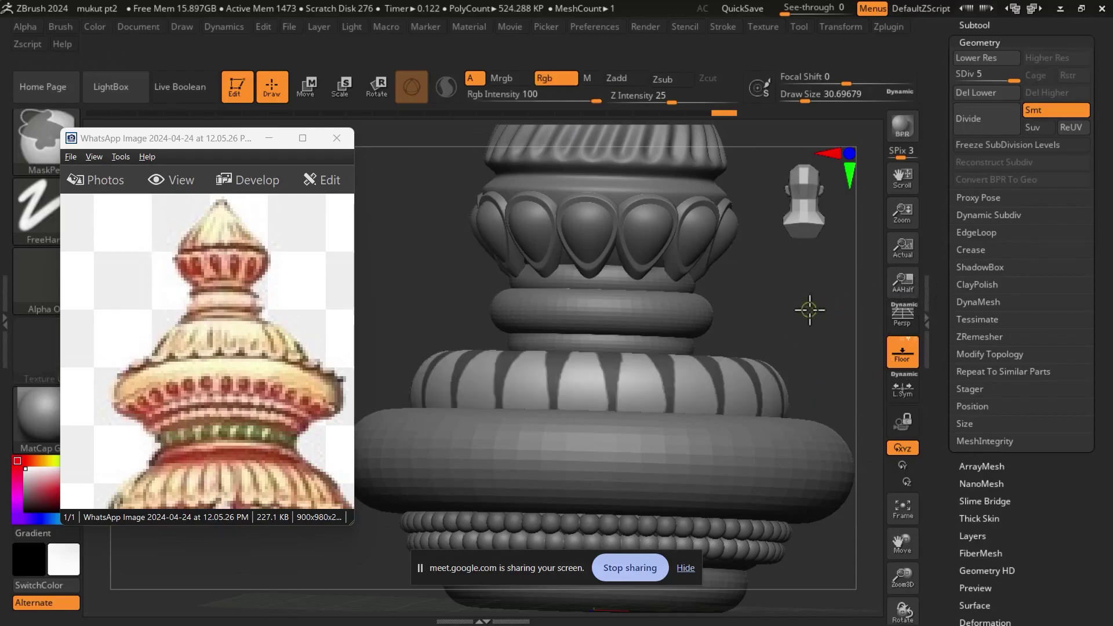
left_click(810, 310, "ctrl")
scroll(955, 316, "up", 5)
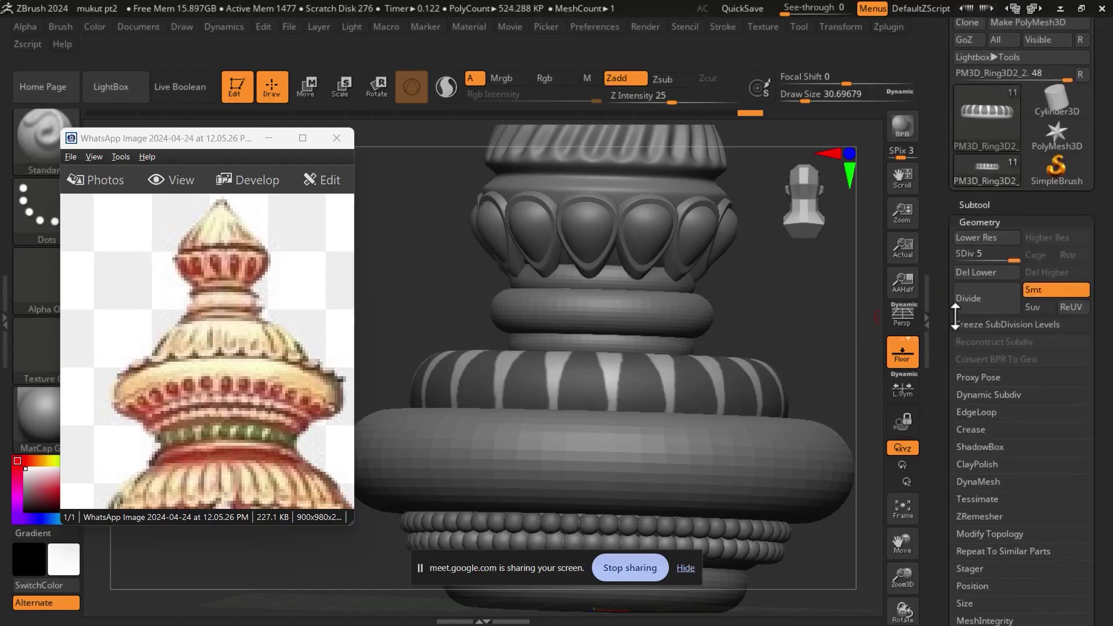
scroll(985, 302, "up", 4)
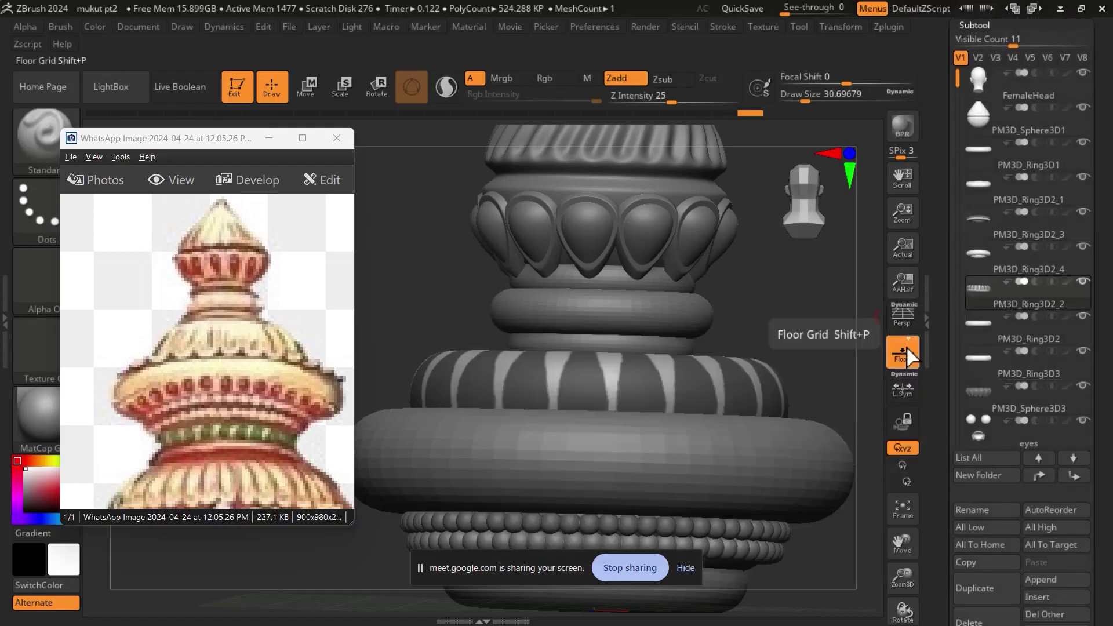
Solo the petal-masked ring, tilt it into view, and reveal Extract settings (S Smt 5, Thick 0.02).
left_click(983, 285, "shift")
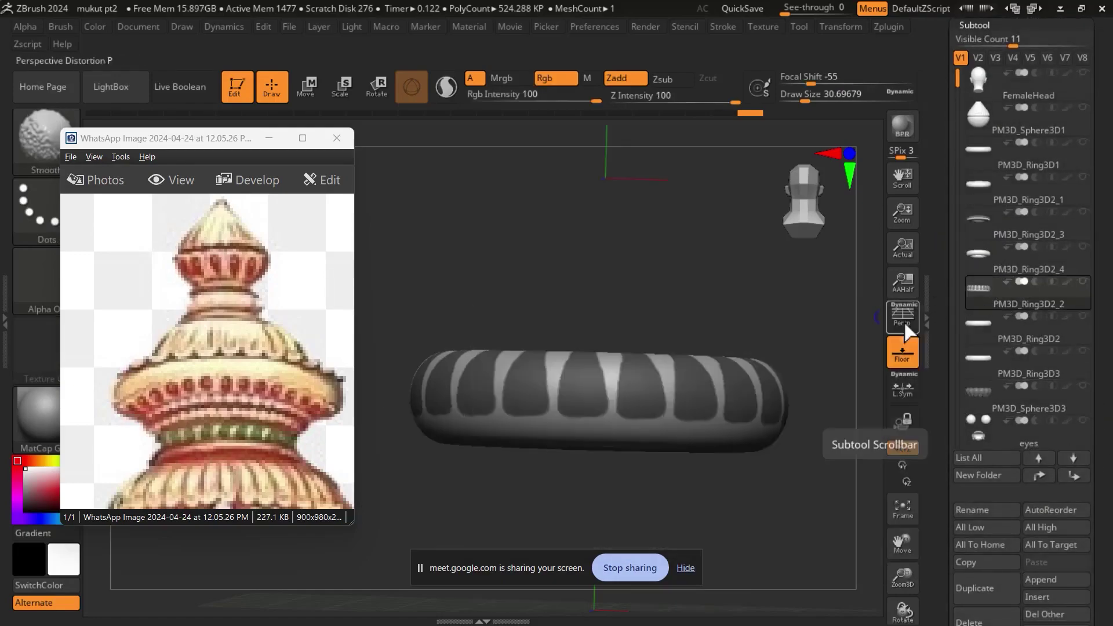
left_click_drag(728, 288, 721, 330)
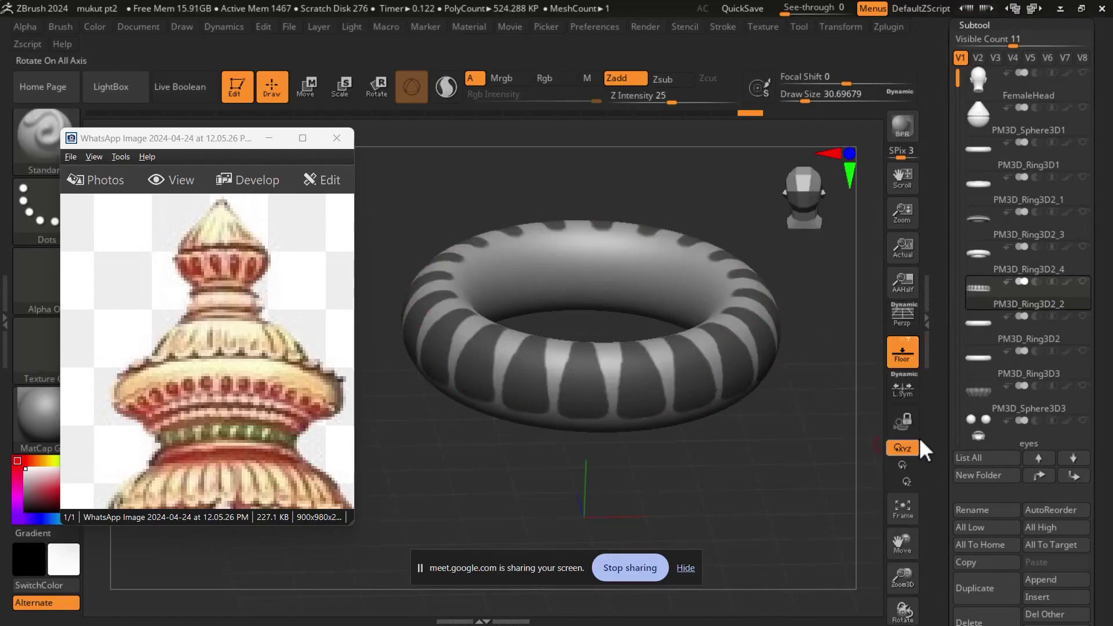
scroll(941, 402, "down", 5)
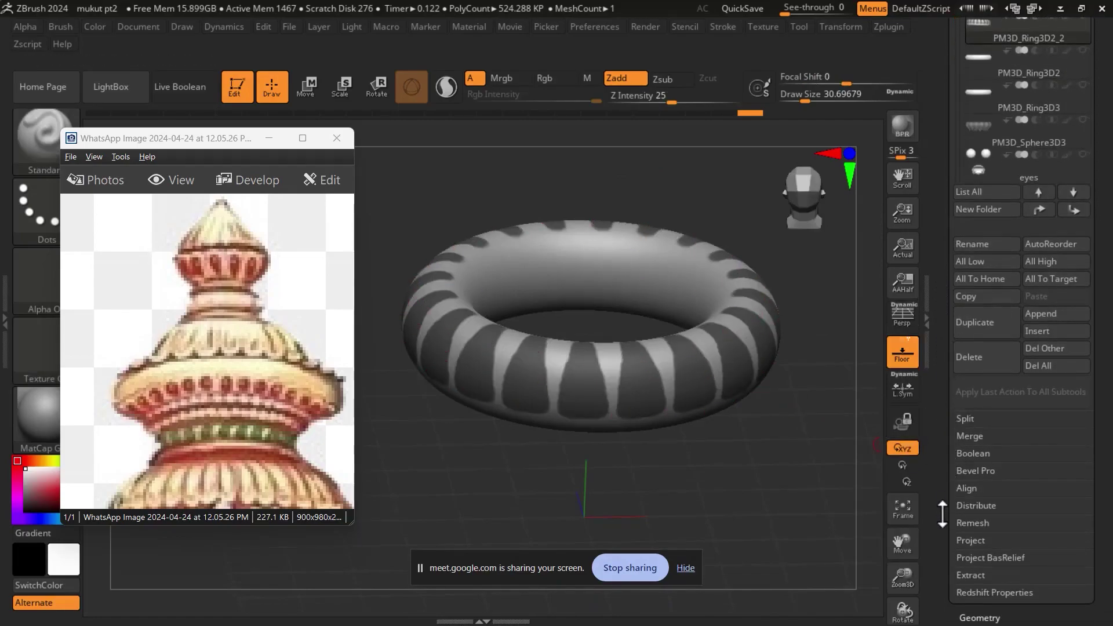
left_click(973, 574)
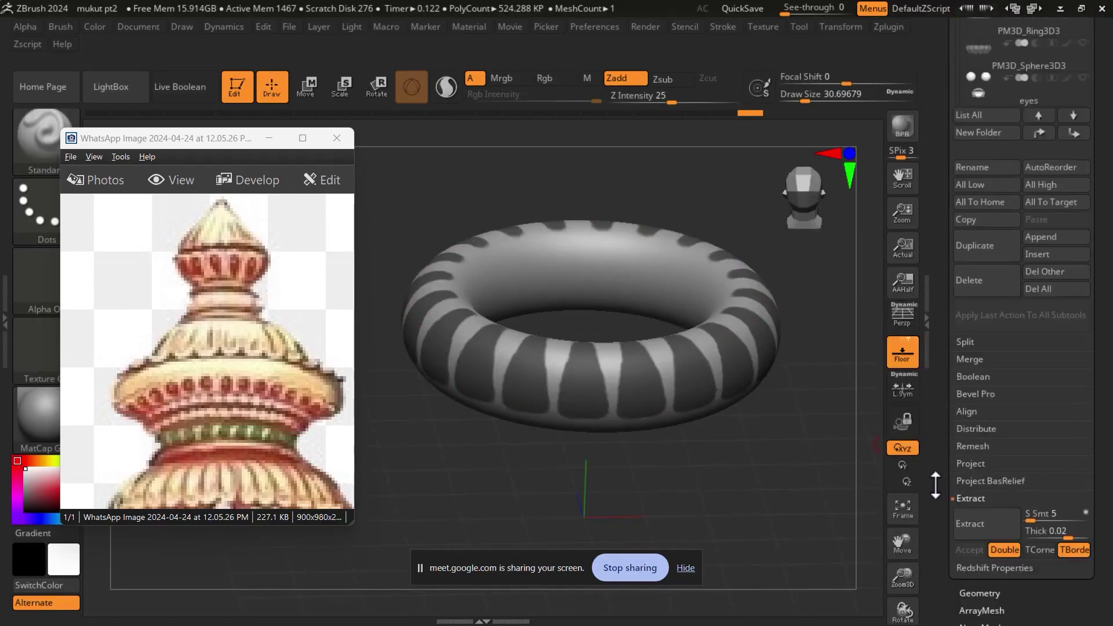
scroll(980, 464, "down", 5)
Extract the masked petals with Double off and accept them as the Extract1 subtool.
left_click(1003, 370)
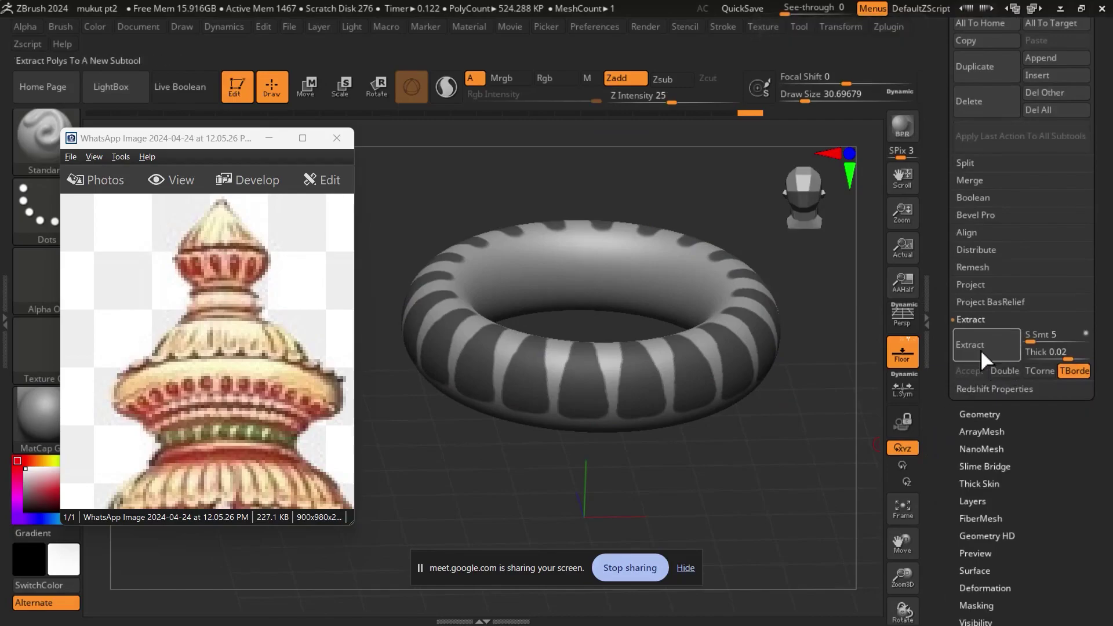
left_click(970, 343)
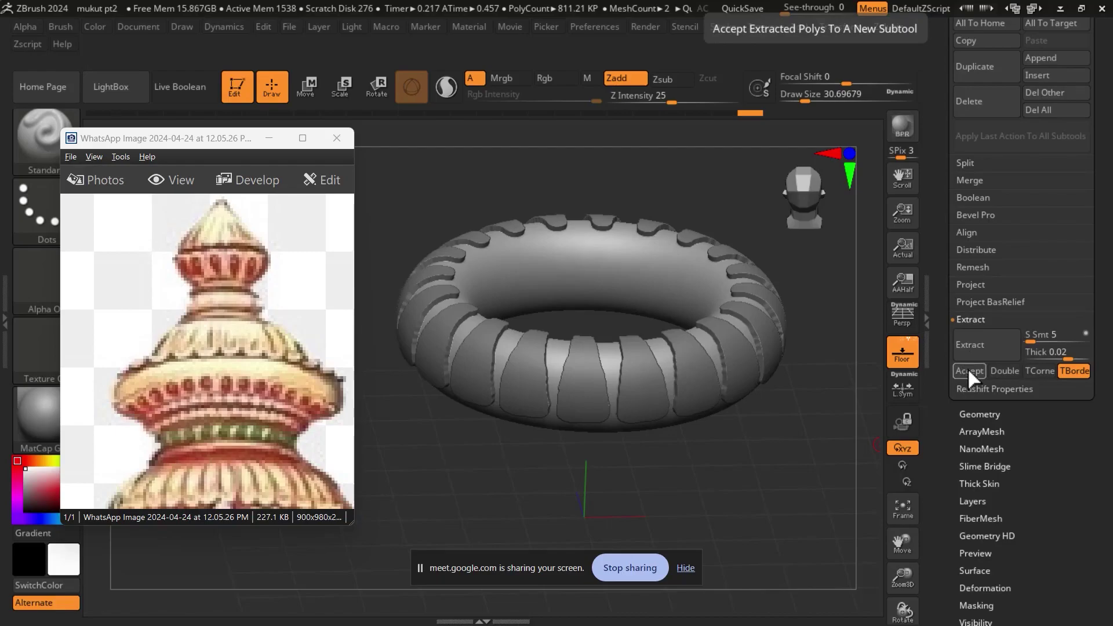
left_click(968, 367)
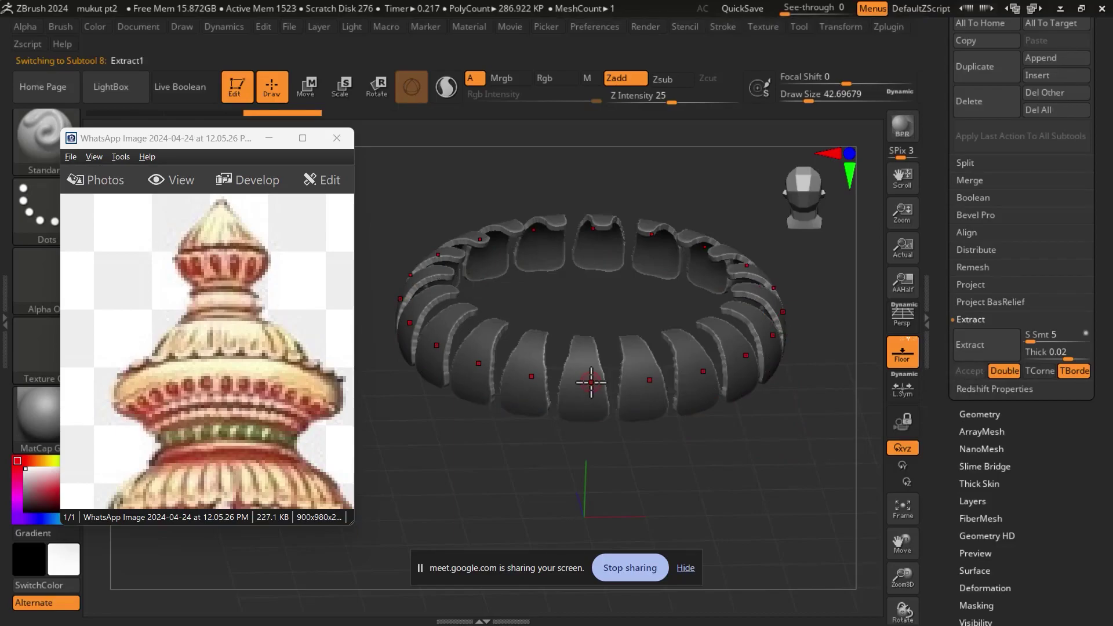
Clear the mask from the new Extract1 petal segments, viewing the ring from above.
key("shift")
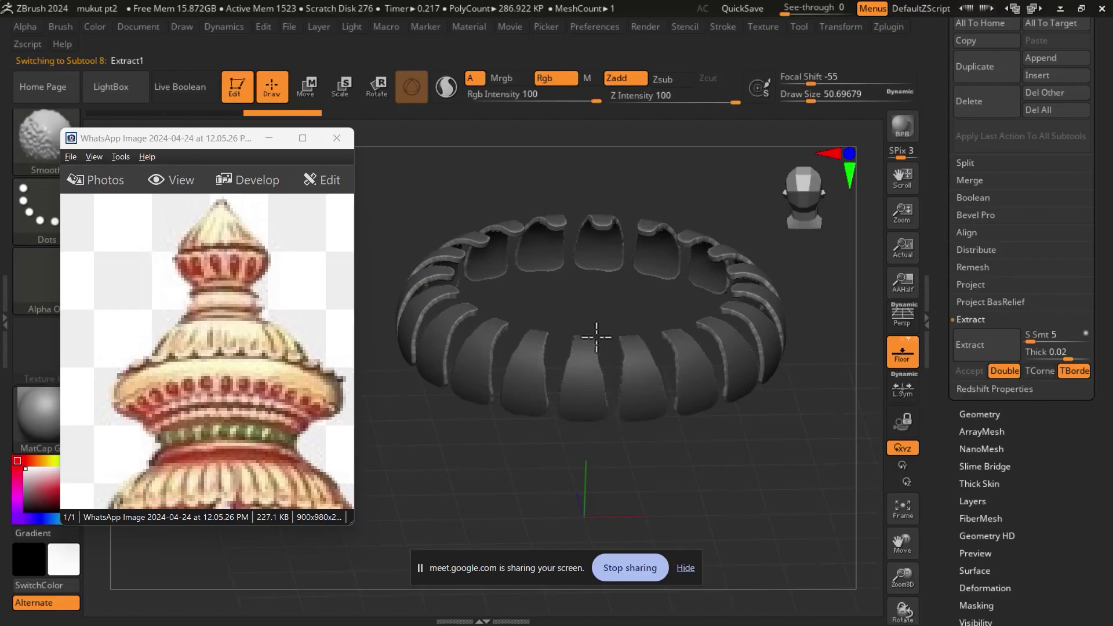
mouse_move(580, 326)
left_mouse_down()
mouse_move(730, 360)
mouse_move(677, 342)
left_mouse_up()
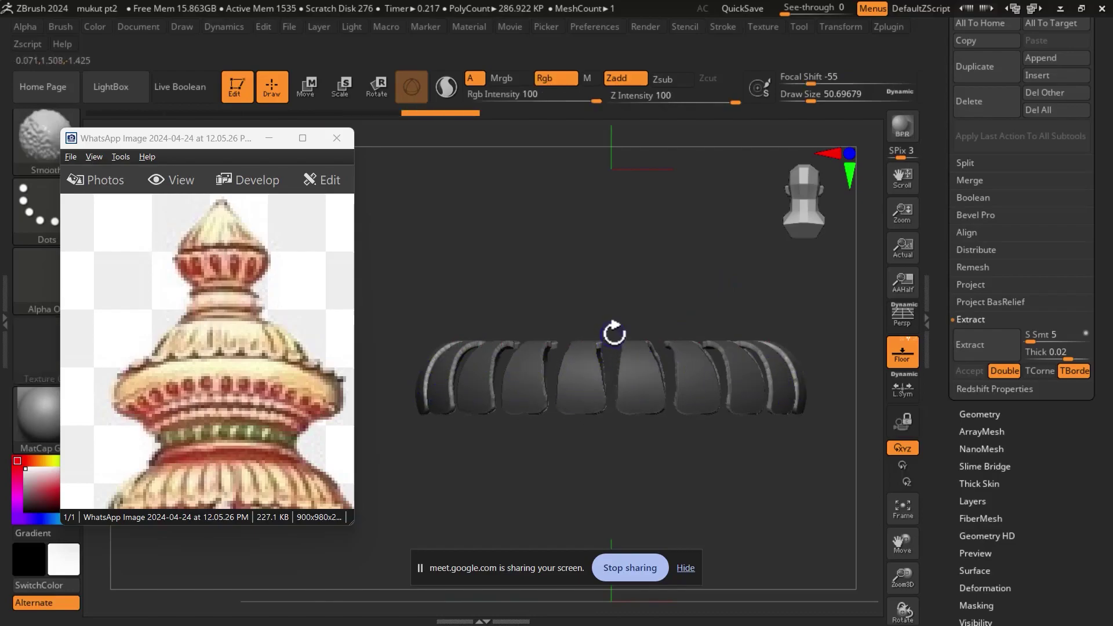
left_click_drag(624, 300, 680, 344)
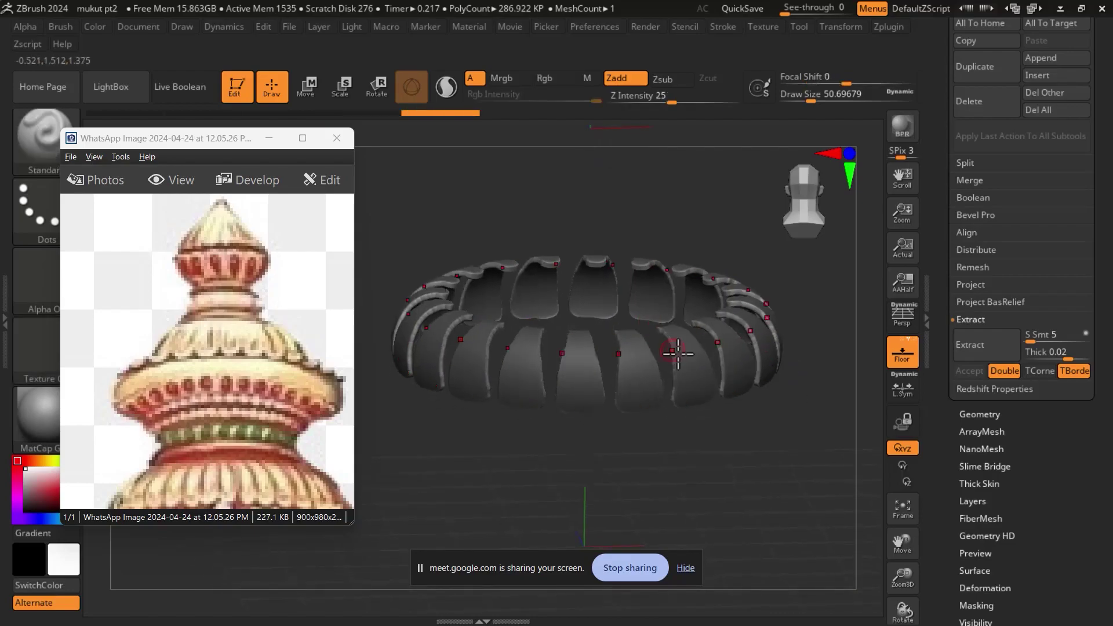
left_click_drag(779, 438, 799, 478, "ctrl")
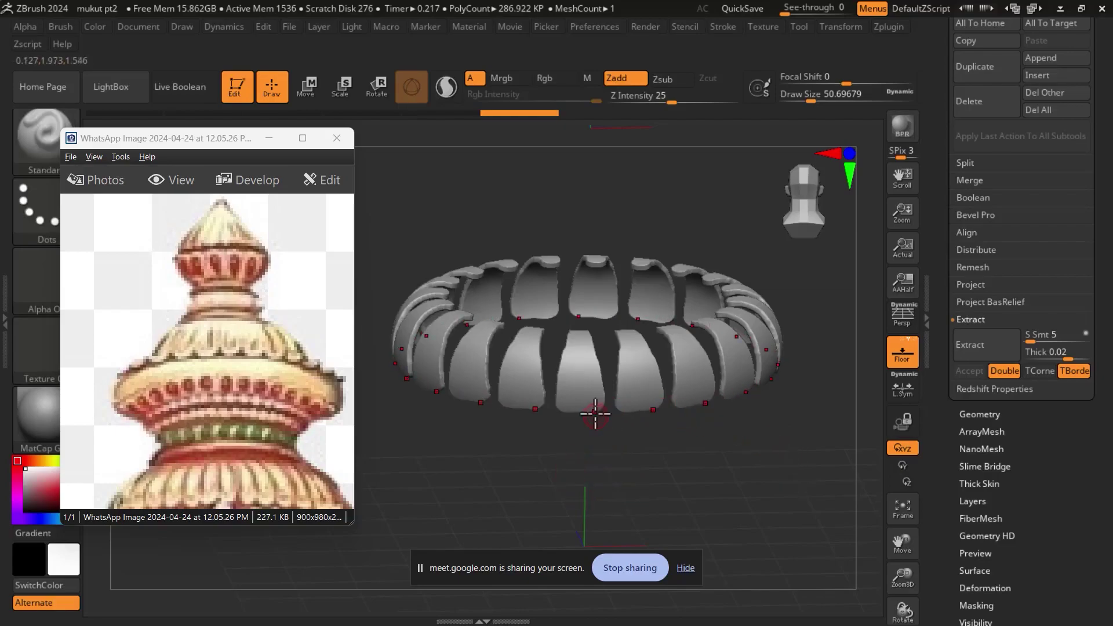
Switch to the compact_UI_brush_materials layout, pick the Move brush, and scroll Subtool to Extract1.
left_click(1021, 8)
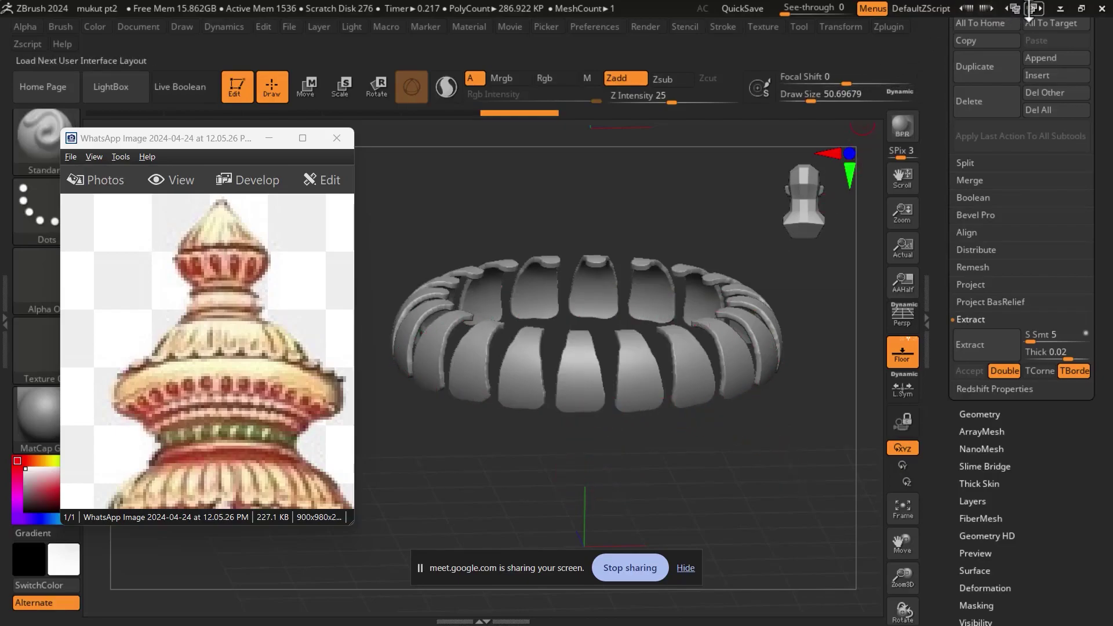
left_click(1030, 8)
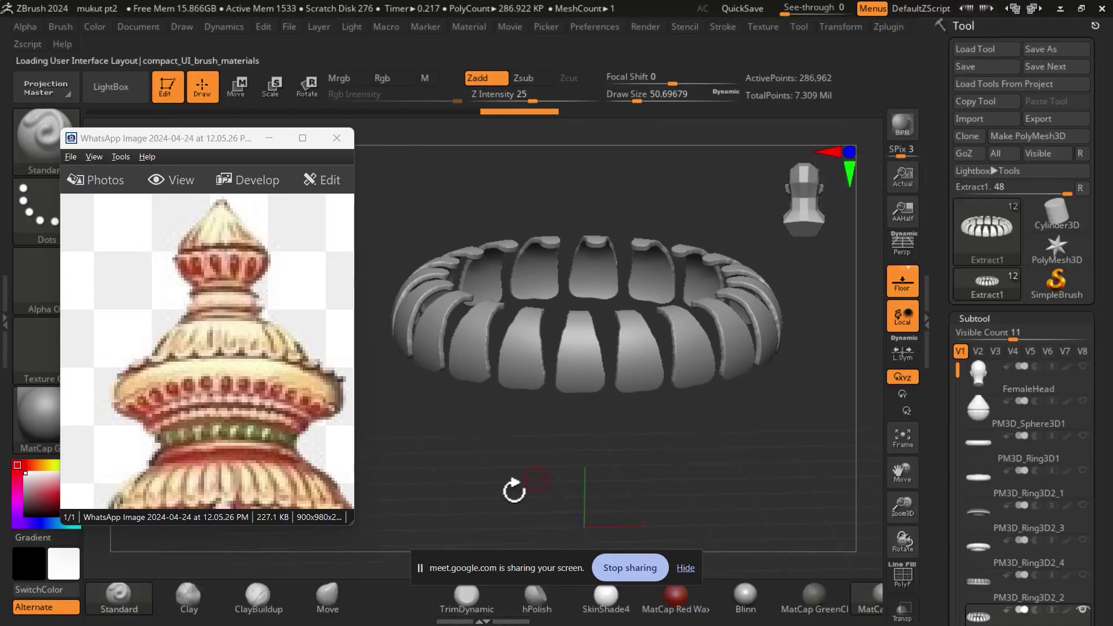
left_click(347, 592)
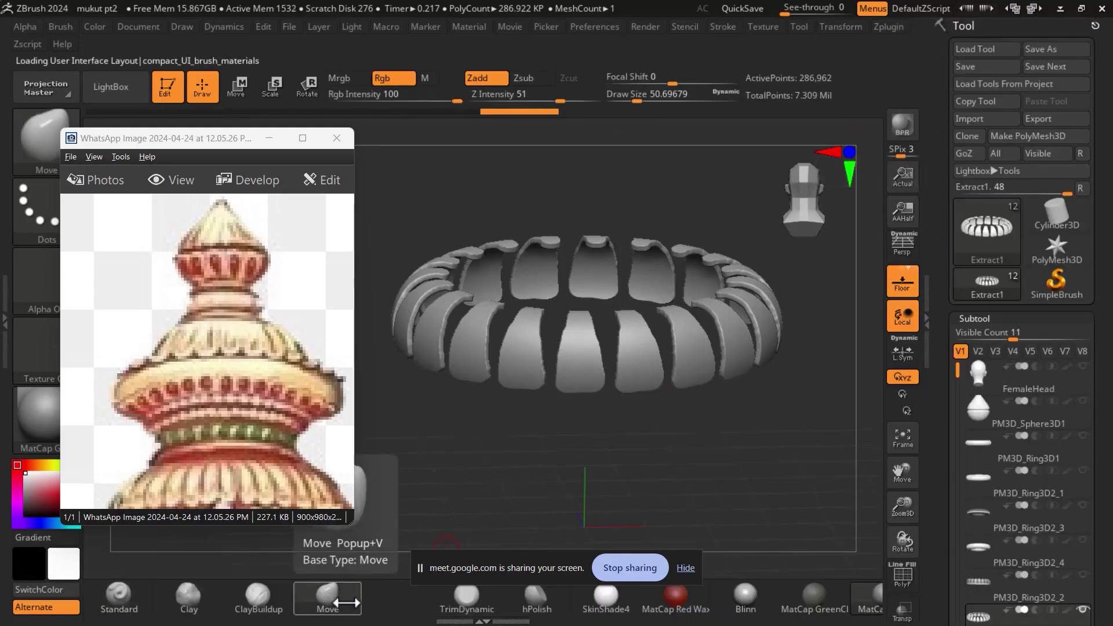
key("b")
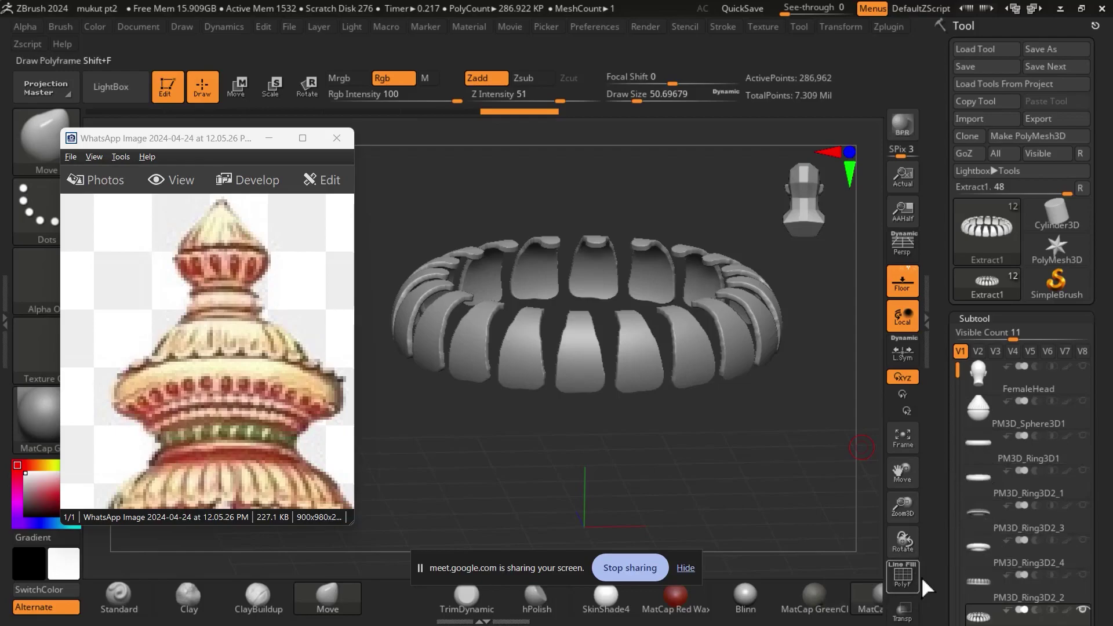
left_click_drag(960, 374, 964, 426)
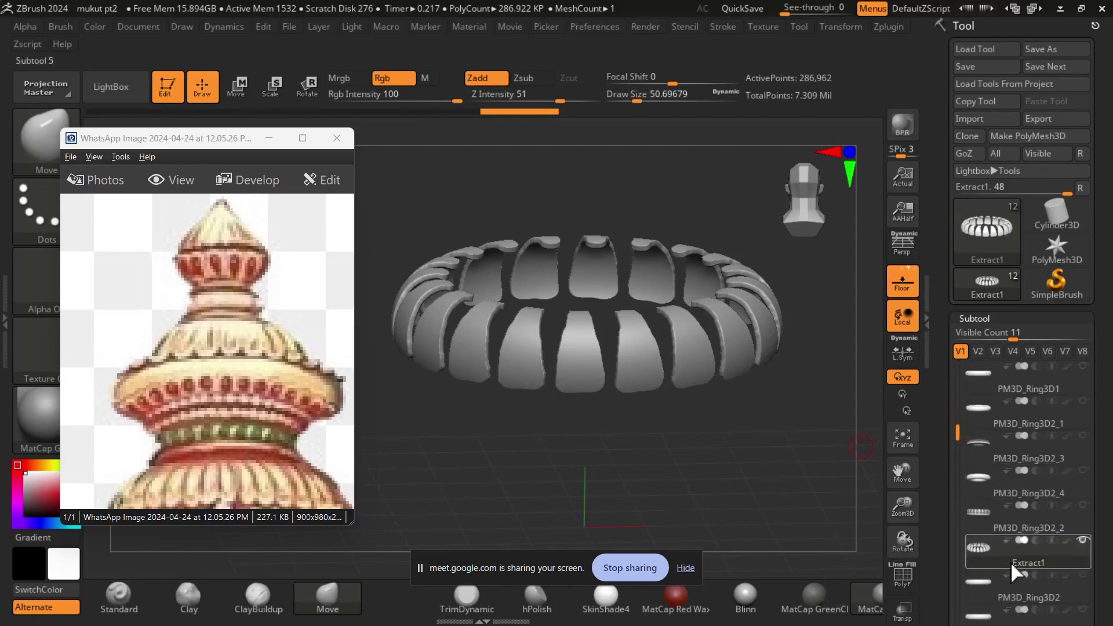
Show all crown subtools again and orbit to look down onto the crown.
left_click(983, 546, "shift")
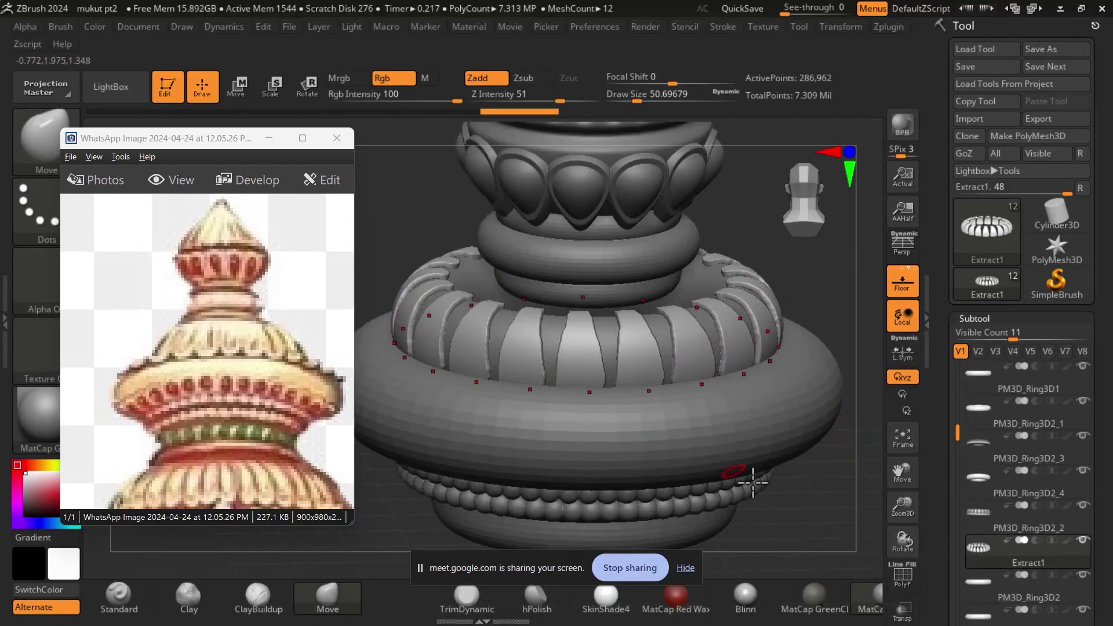
left_click_drag(837, 516, 844, 518)
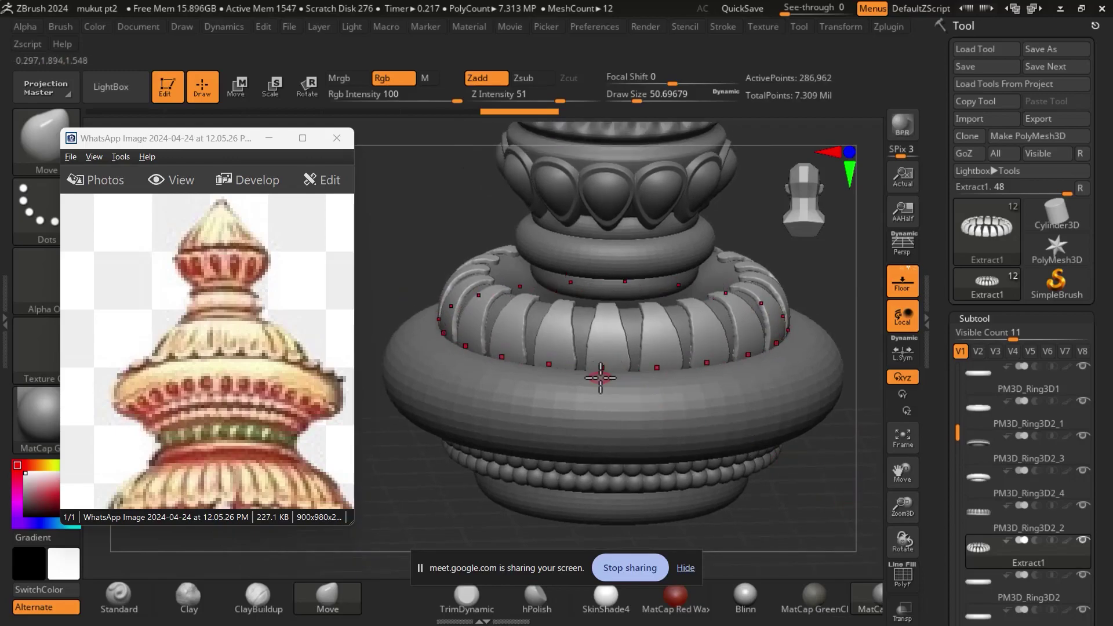
left_click_drag(822, 479, 718, 458)
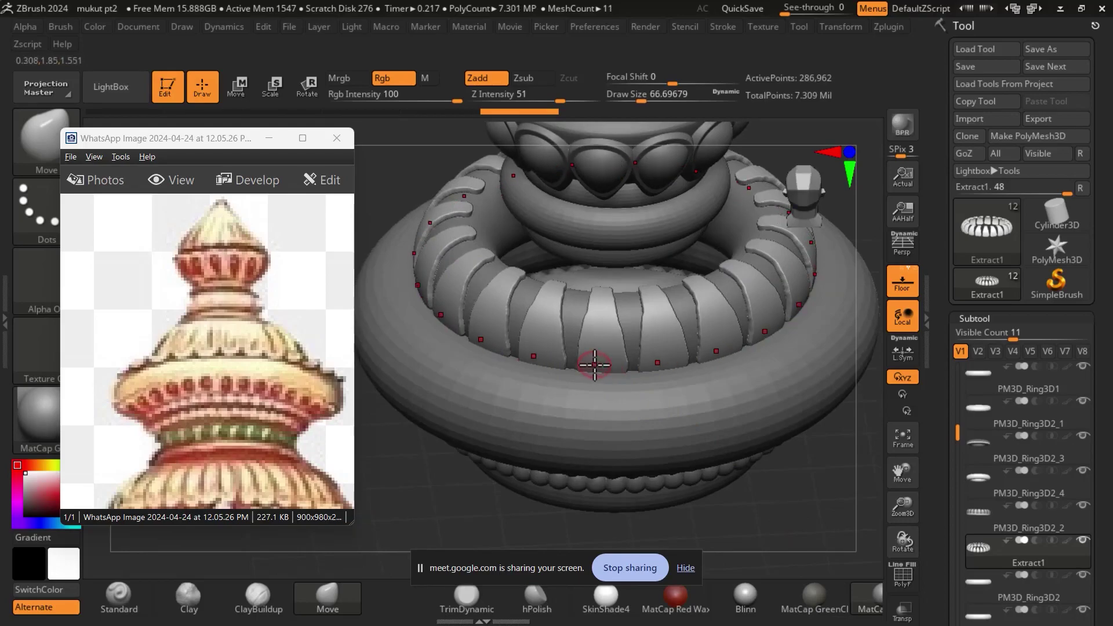
Raise the brush Draw Size to about 125 and orbit to a side view of the crown base.
key("s")
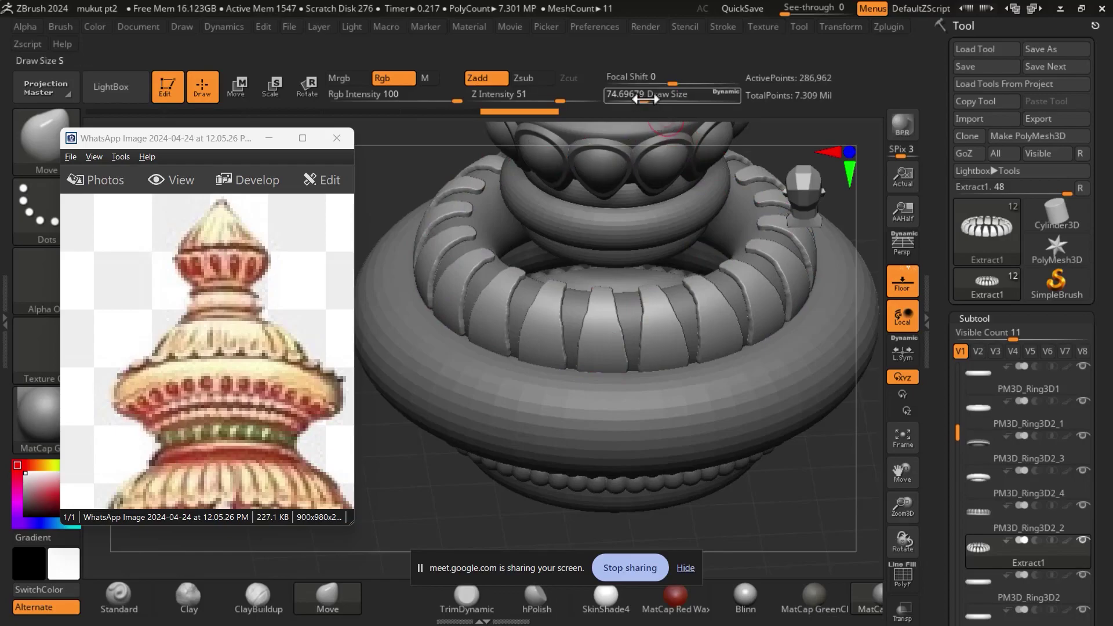
left_click_drag(643, 123, 654, 123)
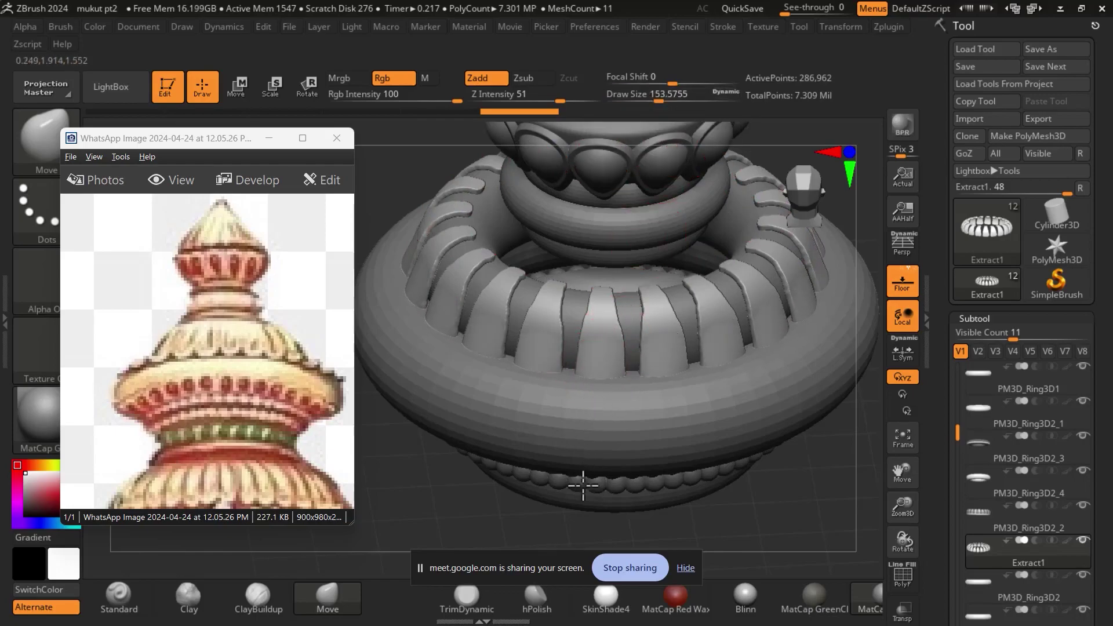
left_click_drag(800, 508, 720, 504)
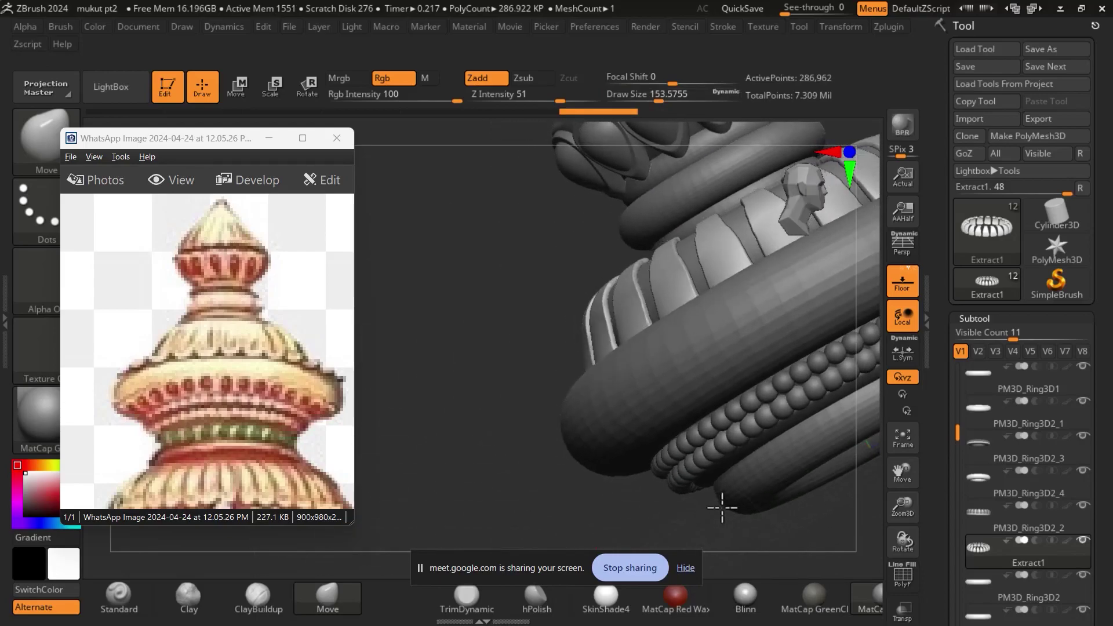
mouse_move(505, 469)
left_mouse_down()
mouse_move(545, 427)
mouse_move(497, 427)
mouse_move(550, 423)
mouse_move(510, 409)
mouse_move(557, 462)
mouse_move(720, 517)
mouse_move(840, 442)
mouse_move(752, 489)
mouse_move(803, 539)
mouse_move(789, 474)
mouse_move(790, 496)
mouse_move(538, 408)
left_mouse_up()
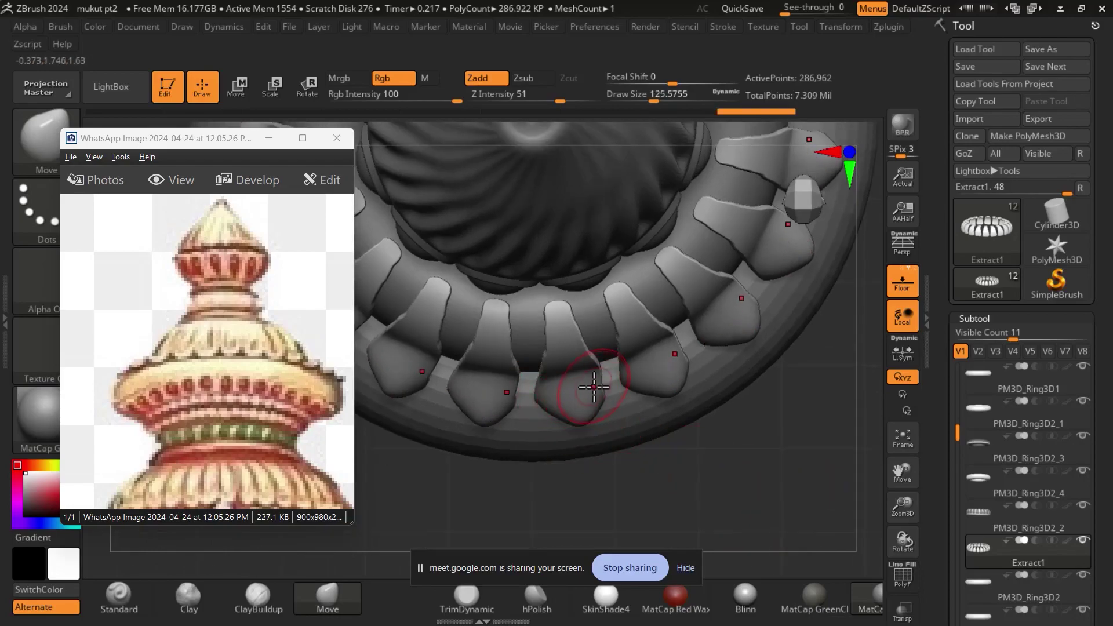
Nudge the petal edges with light Move strokes, then reduce Draw Size to about 90.
left_click_drag(604, 390, 571, 405)
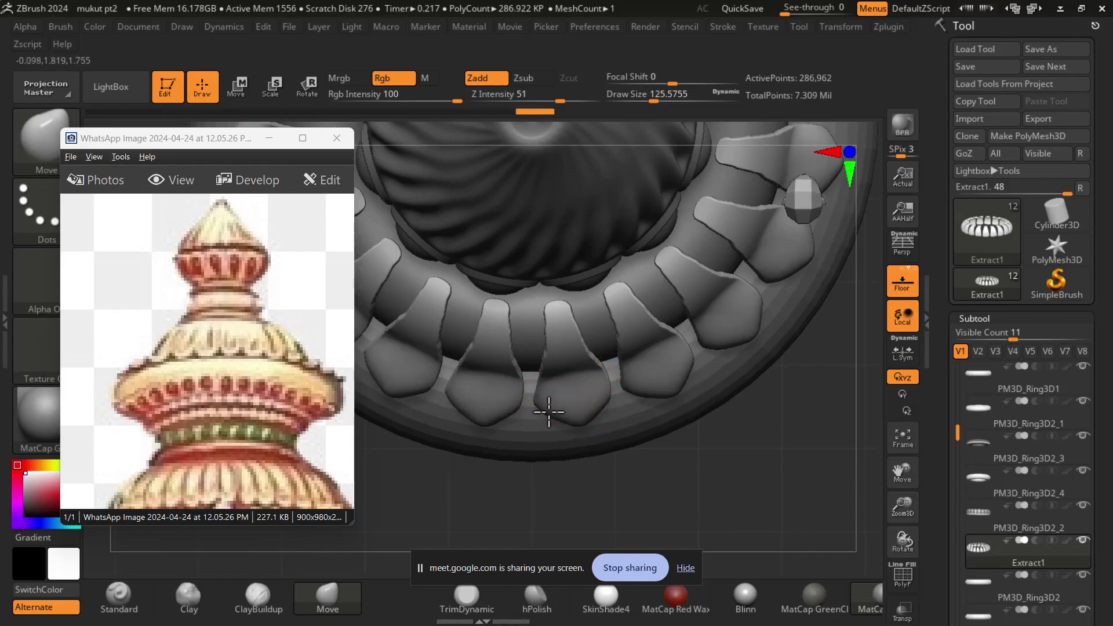
left_click_drag(710, 491, 554, 337)
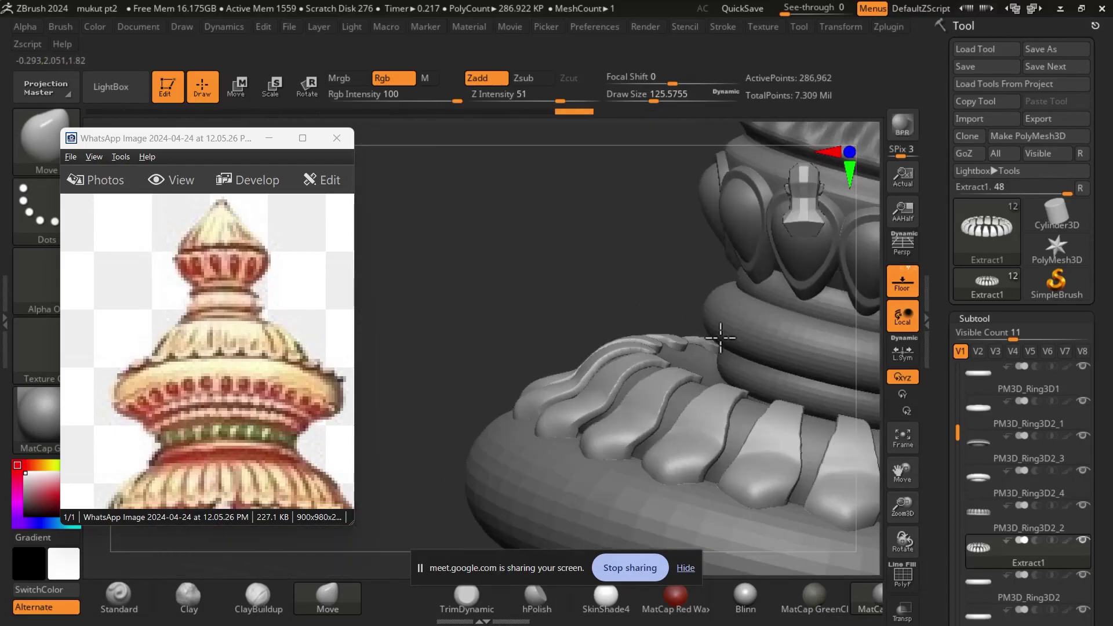
left_click_drag(528, 358, 527, 318)
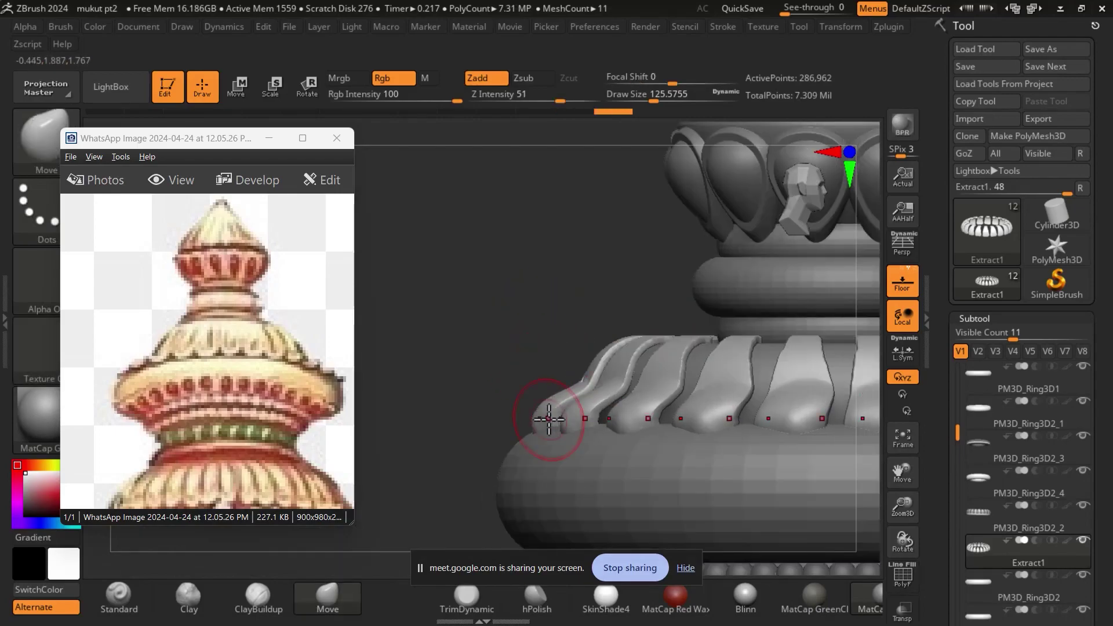
mouse_move(527, 316)
left_mouse_down()
mouse_move(813, 348)
mouse_move(840, 472)
left_mouse_up()
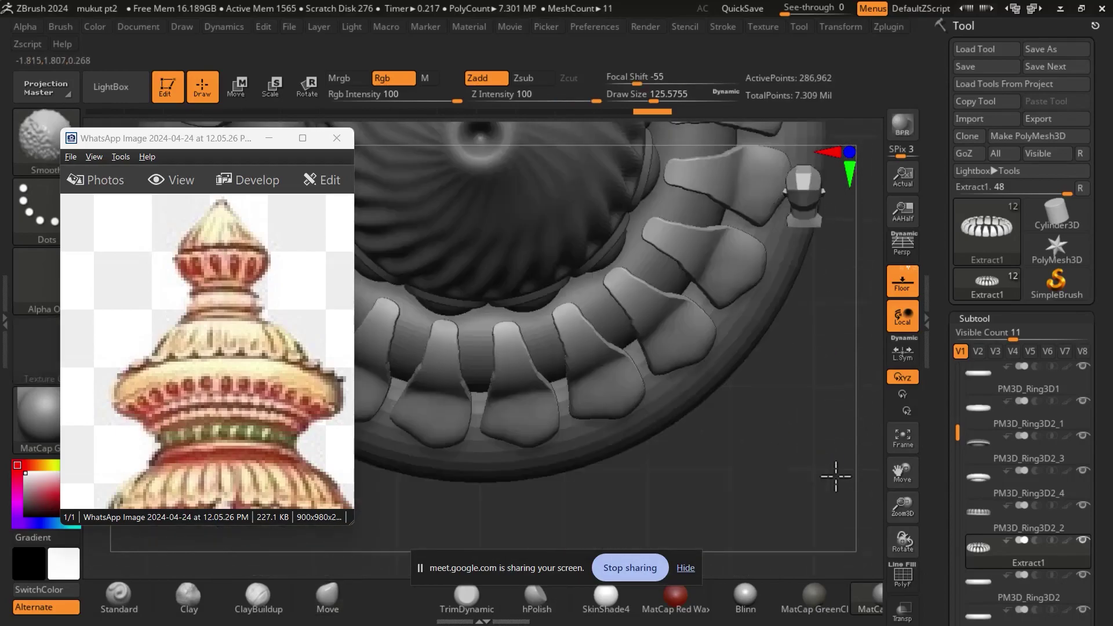
mouse_move(564, 426)
left_mouse_down()
mouse_move(578, 423)
mouse_move(502, 443)
left_mouse_up()
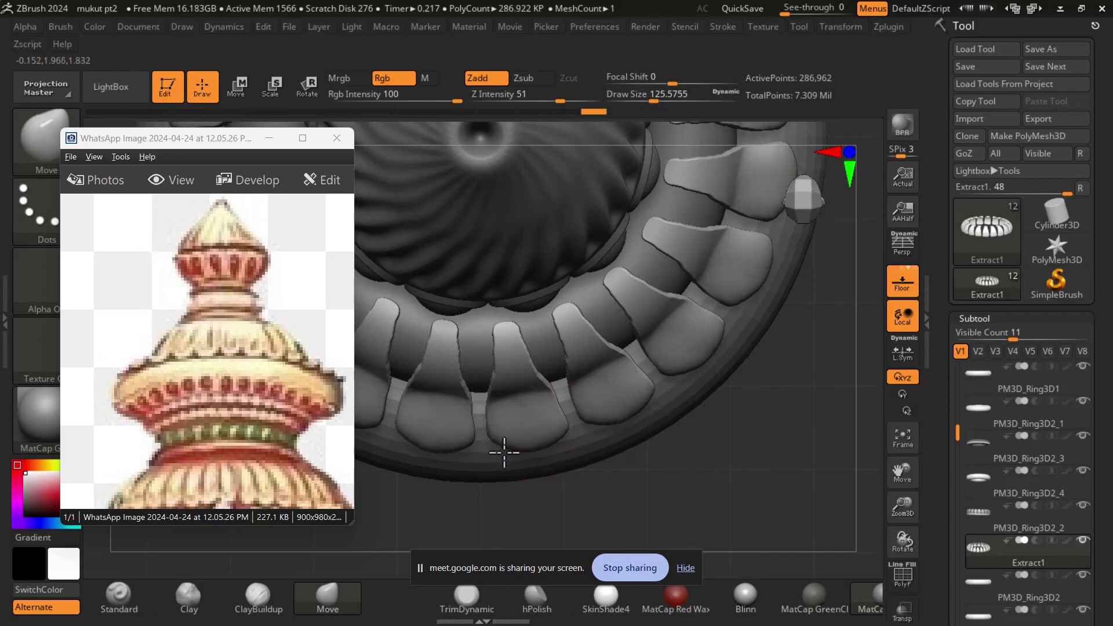
left_click_drag(740, 453, 758, 339, "shift")
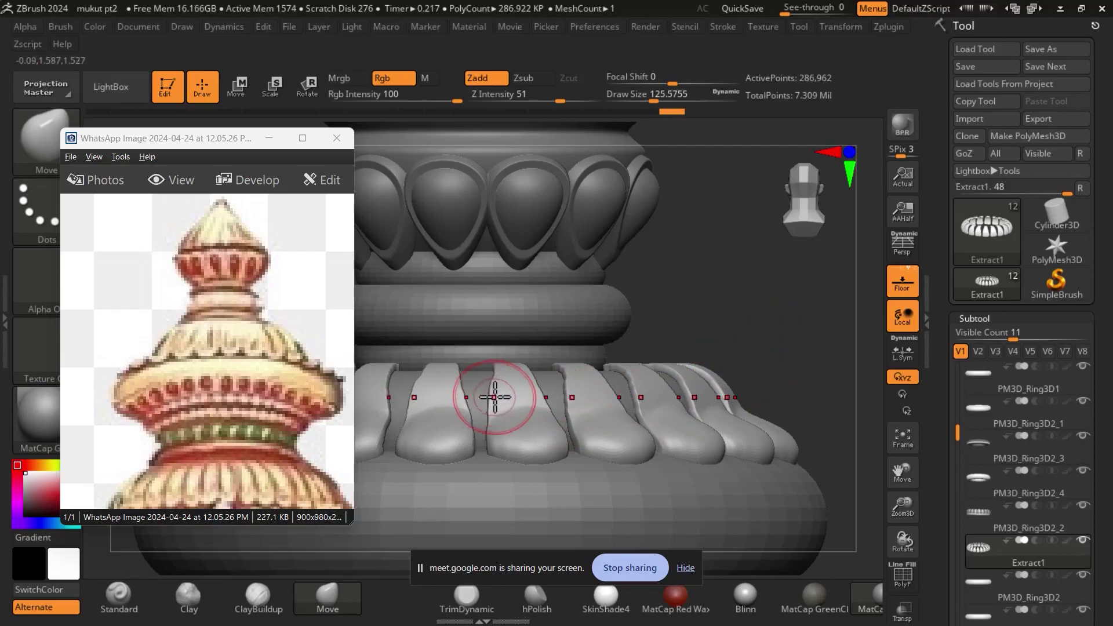
left_click_drag(656, 101, 646, 101)
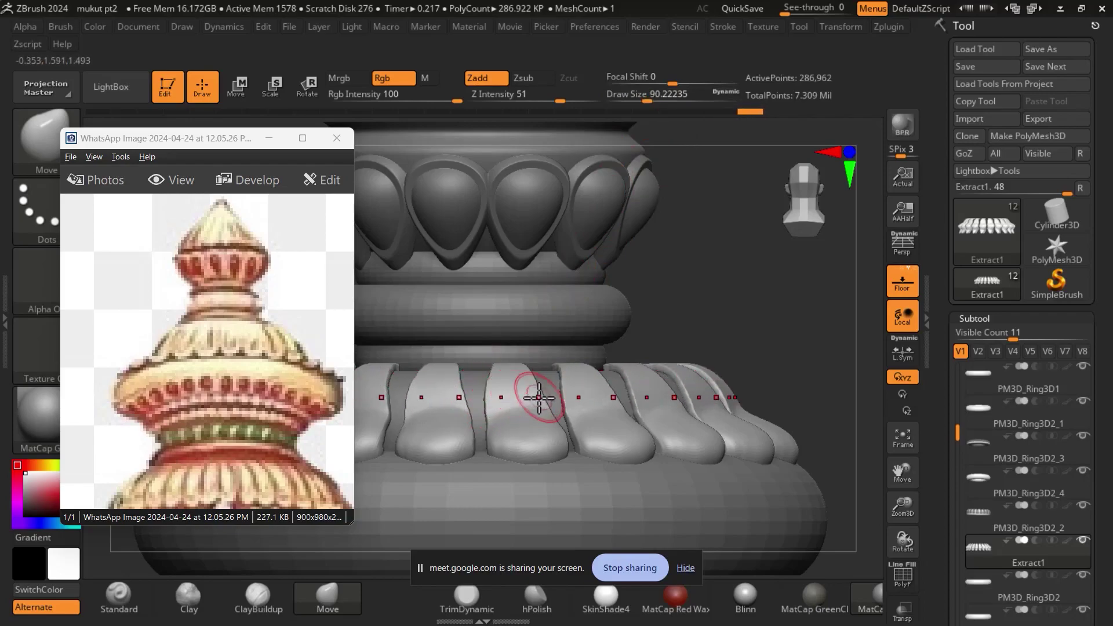
Try light Move strokes on the lower-tier petals, undoing the unsatisfactory ones.
left_click_drag(539, 378, 532, 372)
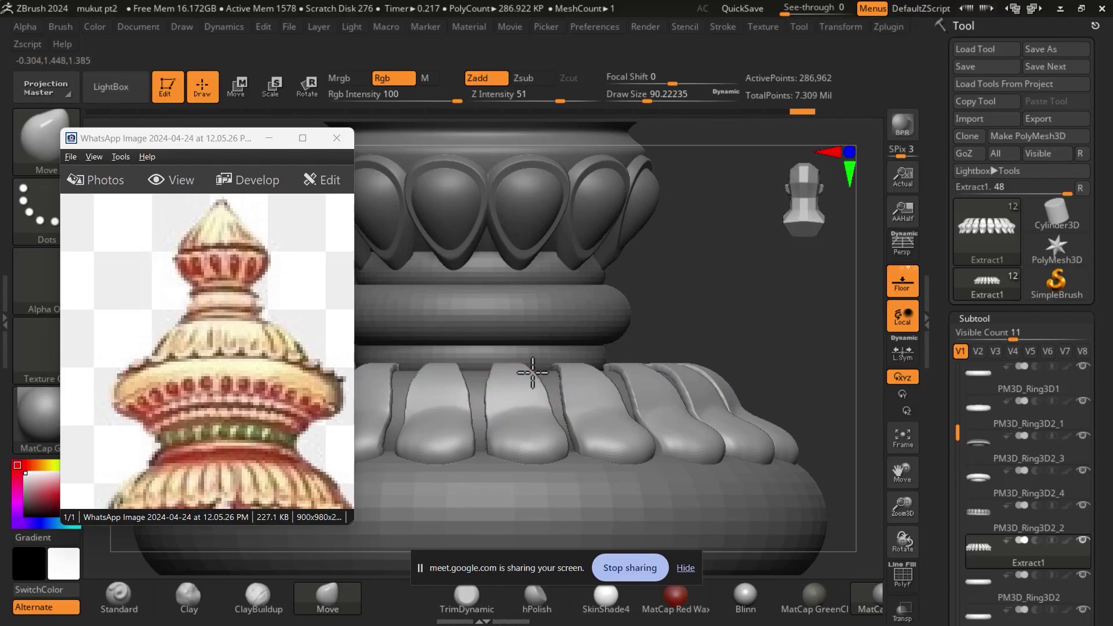
left_click_drag(723, 302, 708, 391)
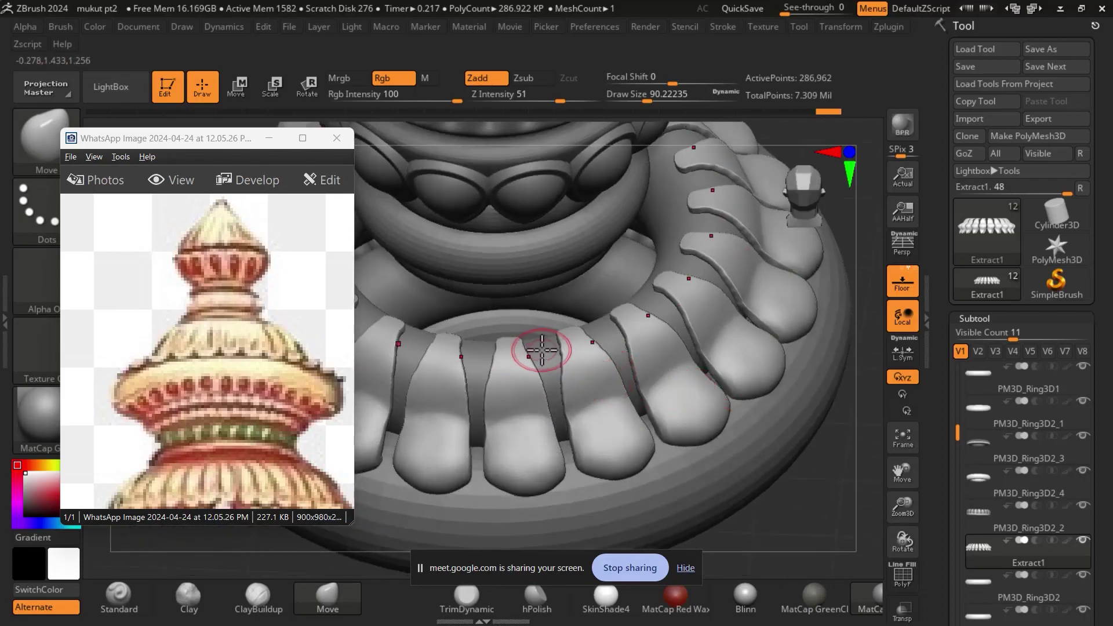
key("ctrl+z")
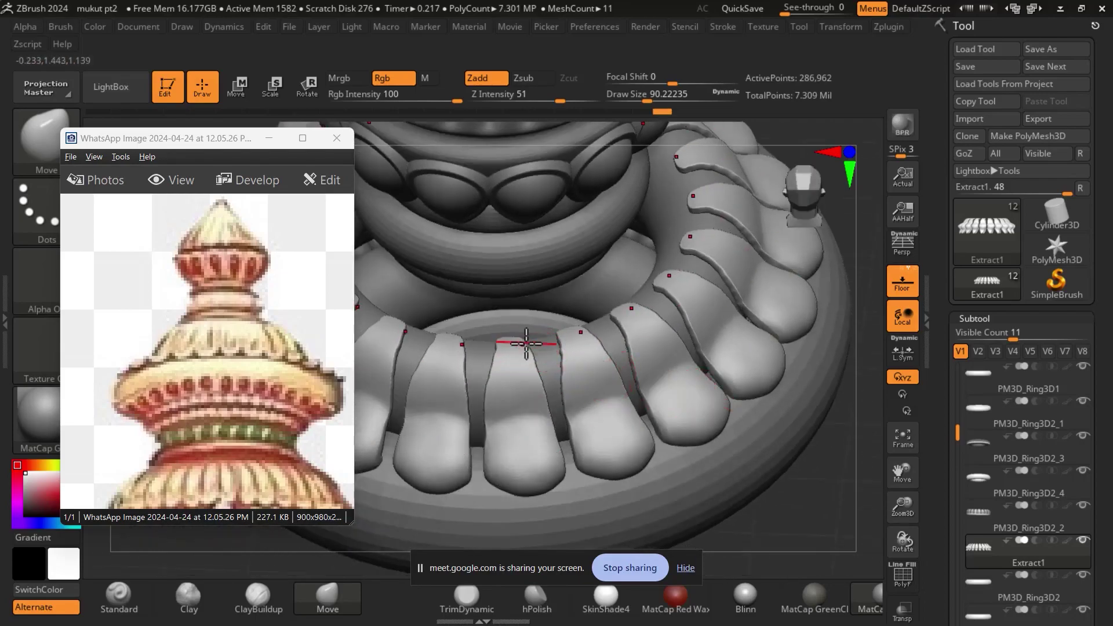
key("ctrl+z")
mouse_move(504, 348)
left_mouse_down()
mouse_move(480, 398)
mouse_move(493, 439)
mouse_move(485, 471)
left_mouse_up()
key("ctrl+z")
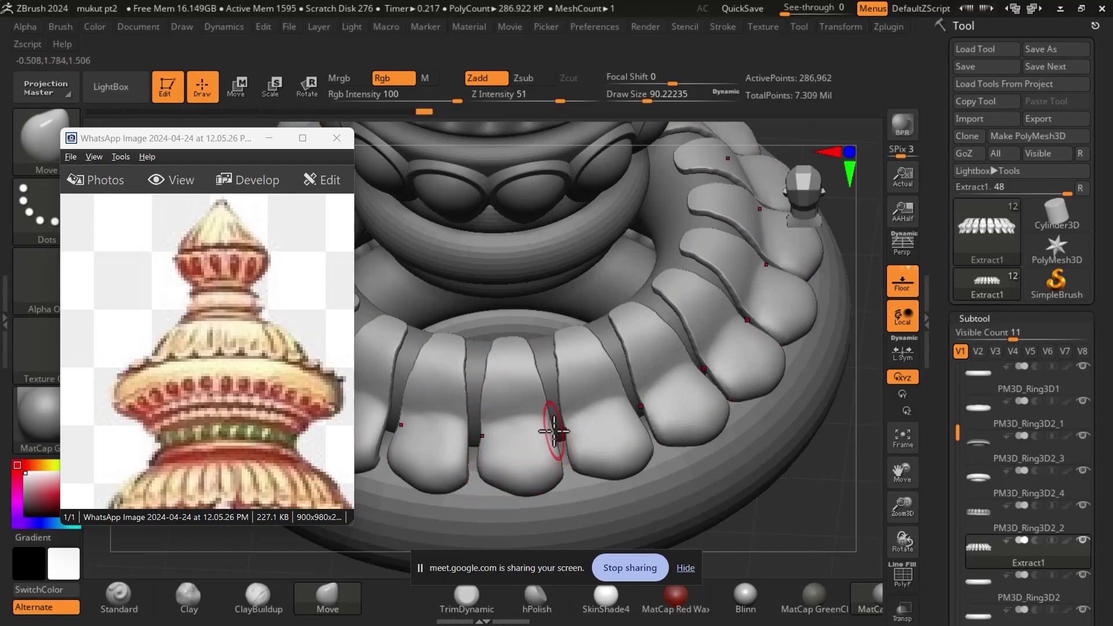
Deepen the grooves between the front petals with Move strokes along each gap.
left_click_drag(551, 433, 562, 458)
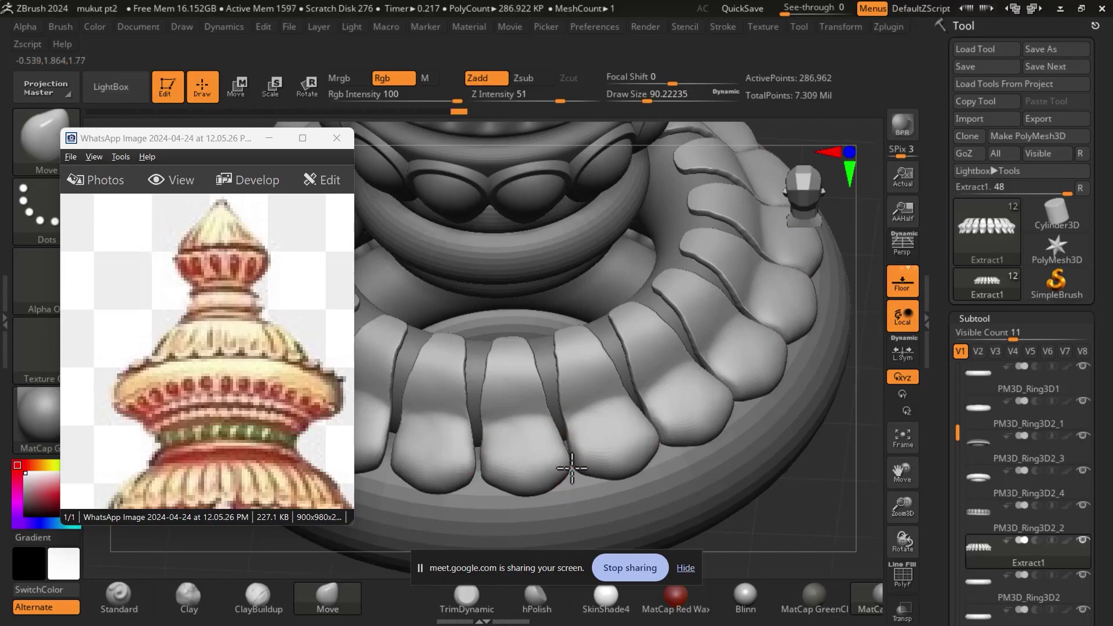
mouse_move(486, 448)
left_mouse_down()
mouse_move(489, 458)
mouse_move(477, 431)
mouse_move(492, 356)
left_mouse_up()
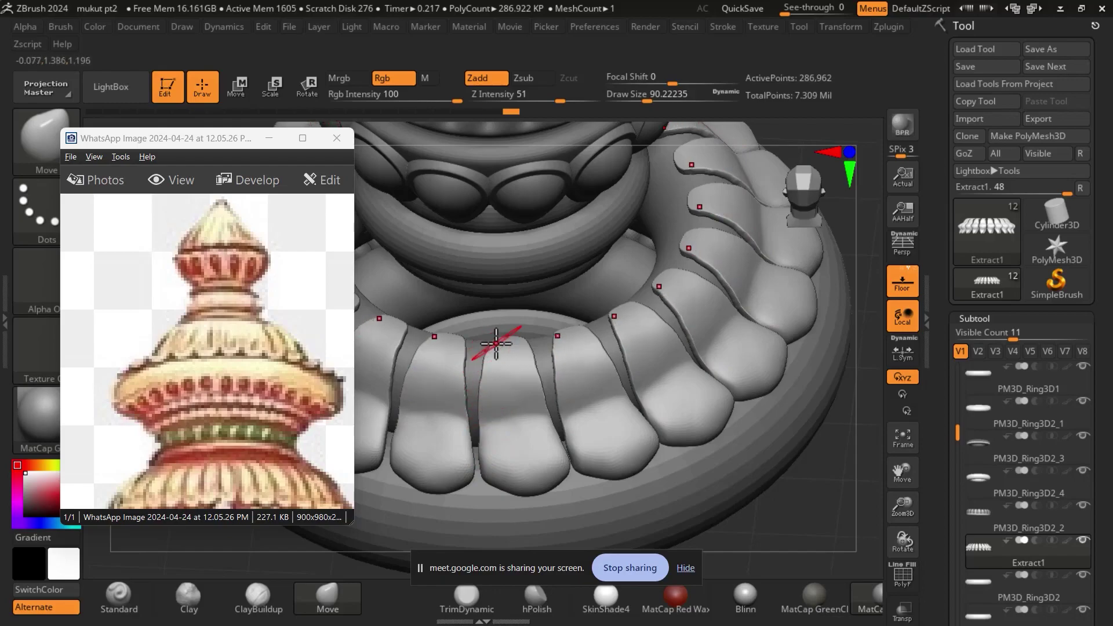
left_click_drag(529, 340, 551, 449)
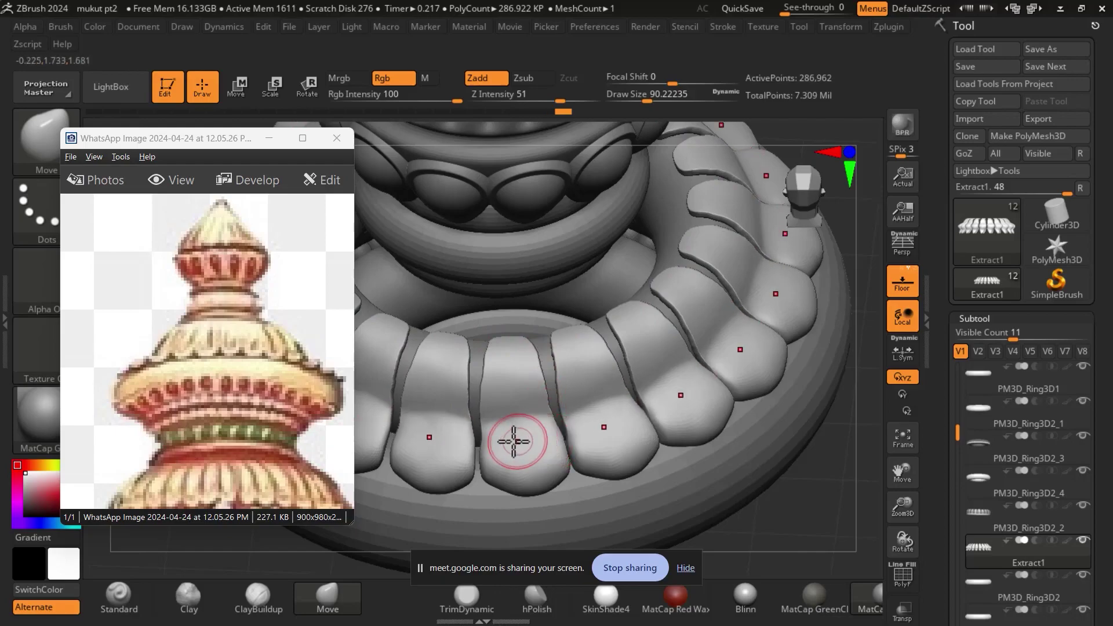
mouse_move(486, 409)
left_mouse_down()
mouse_move(488, 461)
mouse_move(571, 481)
left_mouse_up()
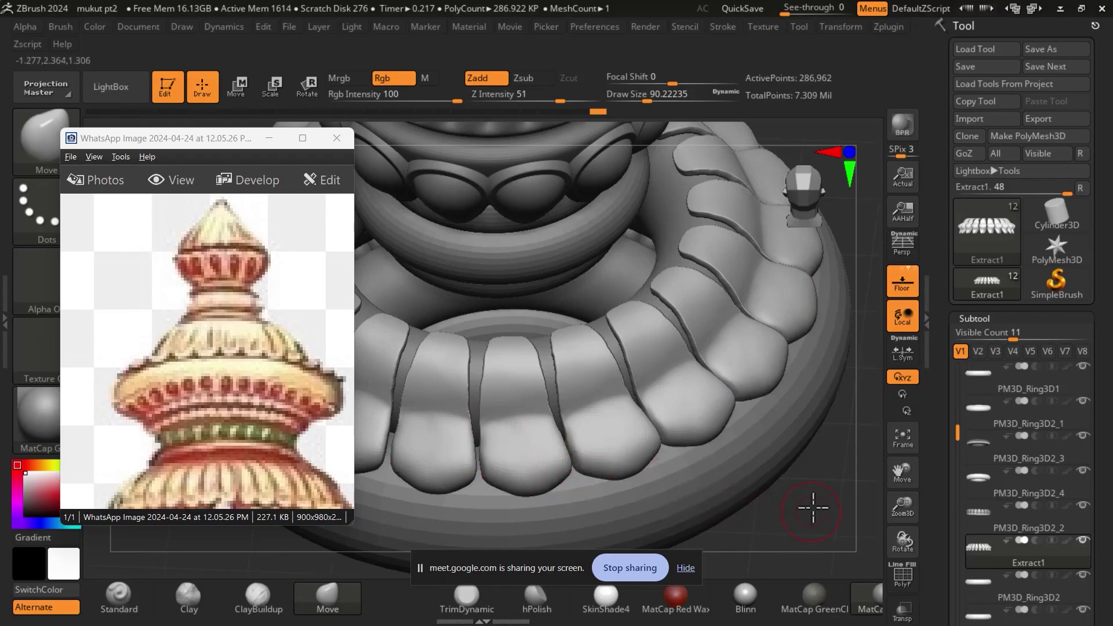
left_click_drag(812, 508, 805, 497)
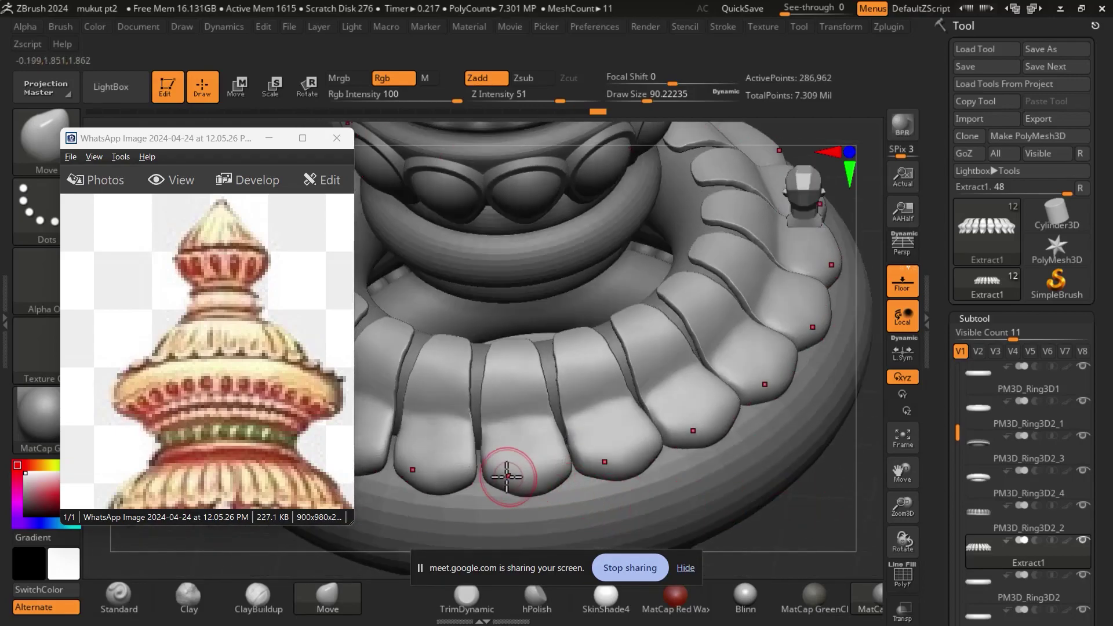
left_click_drag(485, 472, 487, 472)
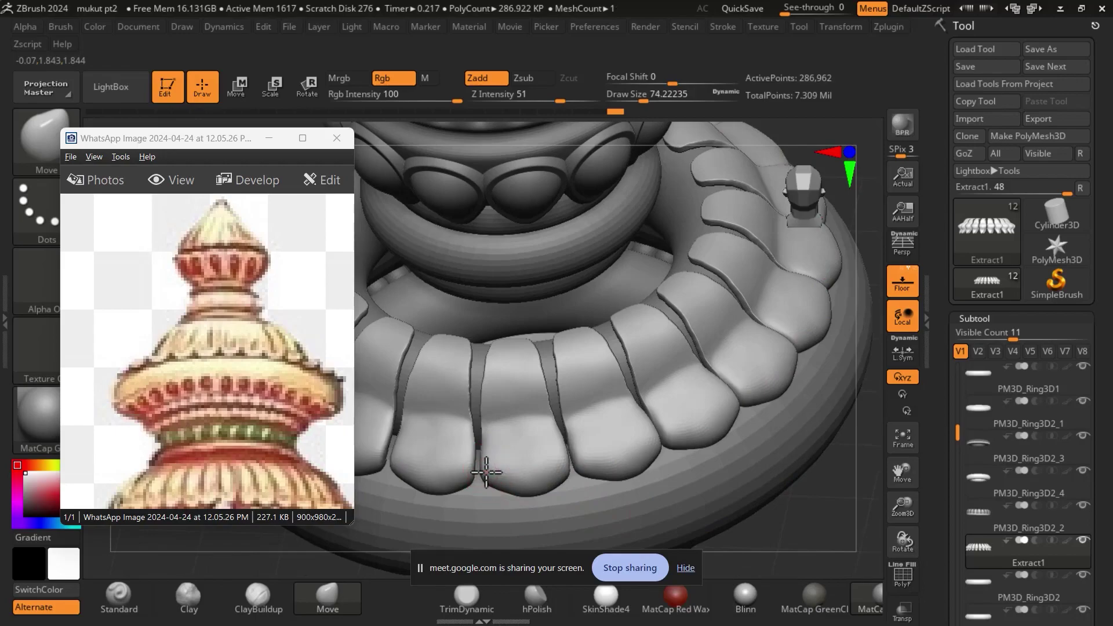
left_click_drag(487, 449, 485, 443)
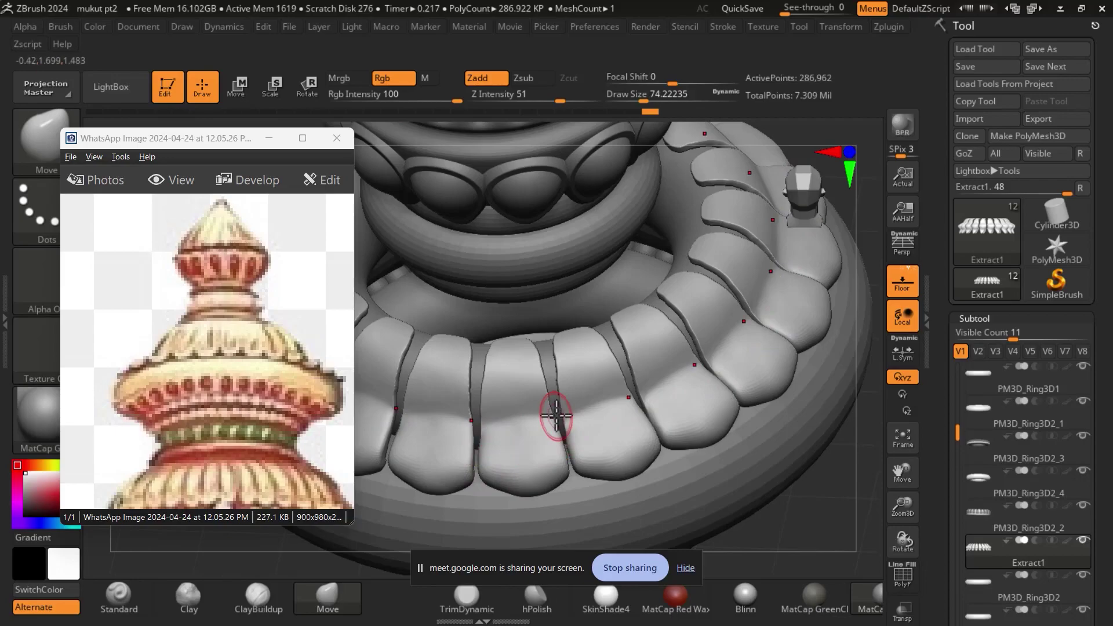
mouse_move(563, 433)
left_mouse_down()
mouse_move(542, 351)
mouse_move(487, 400)
left_mouse_up()
mouse_move(796, 510)
left_mouse_down()
mouse_move(800, 546)
mouse_move(631, 418)
left_mouse_up()
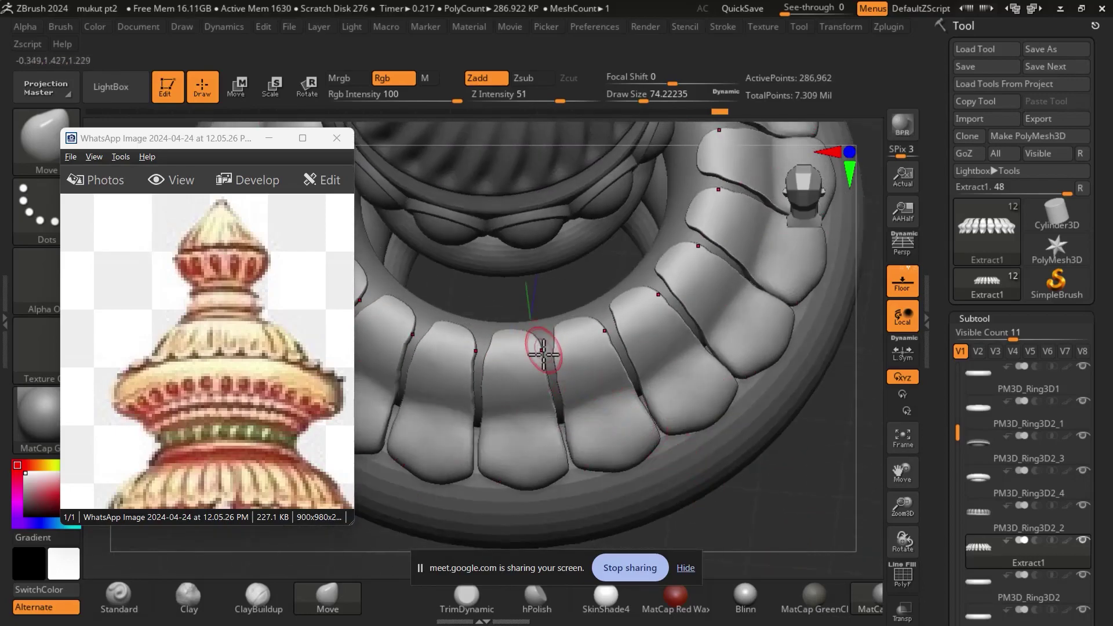
left_click_drag(537, 343, 559, 420)
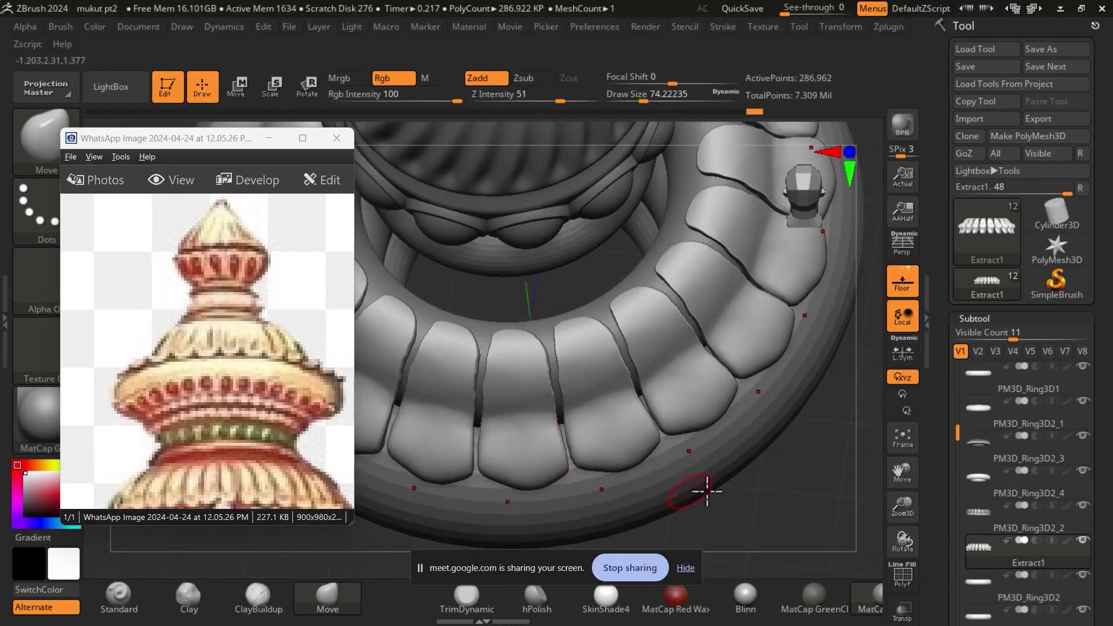
Pull the petal tips outward into rounded lobes from side and top views, undoing one stroke.
right_click_drag(824, 516, 770, 293)
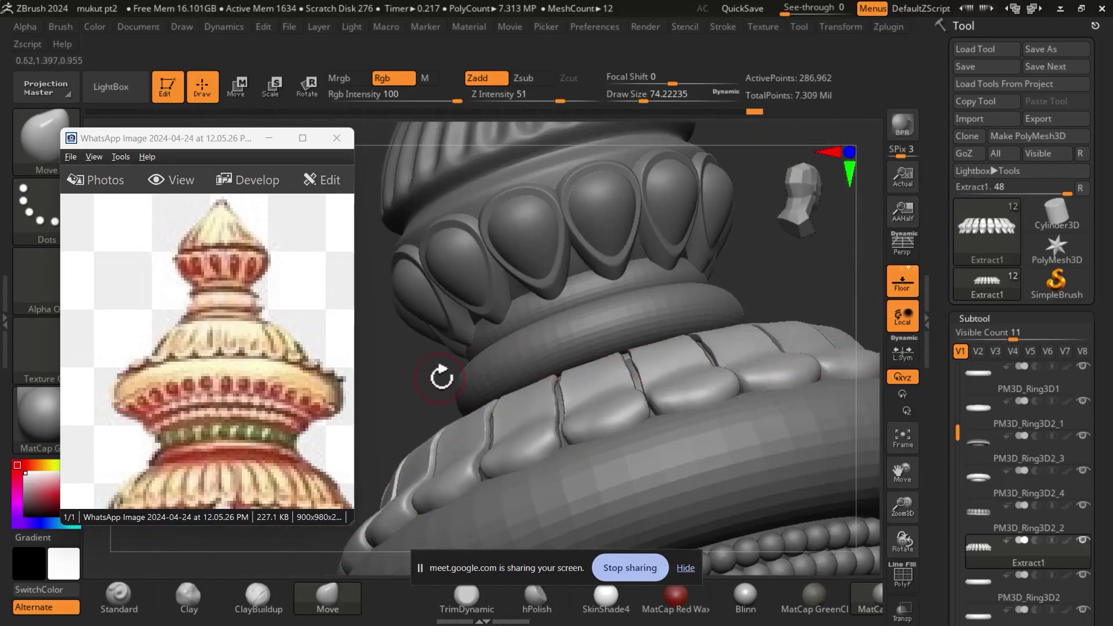
left_click_drag(397, 400, 461, 355, "shift")
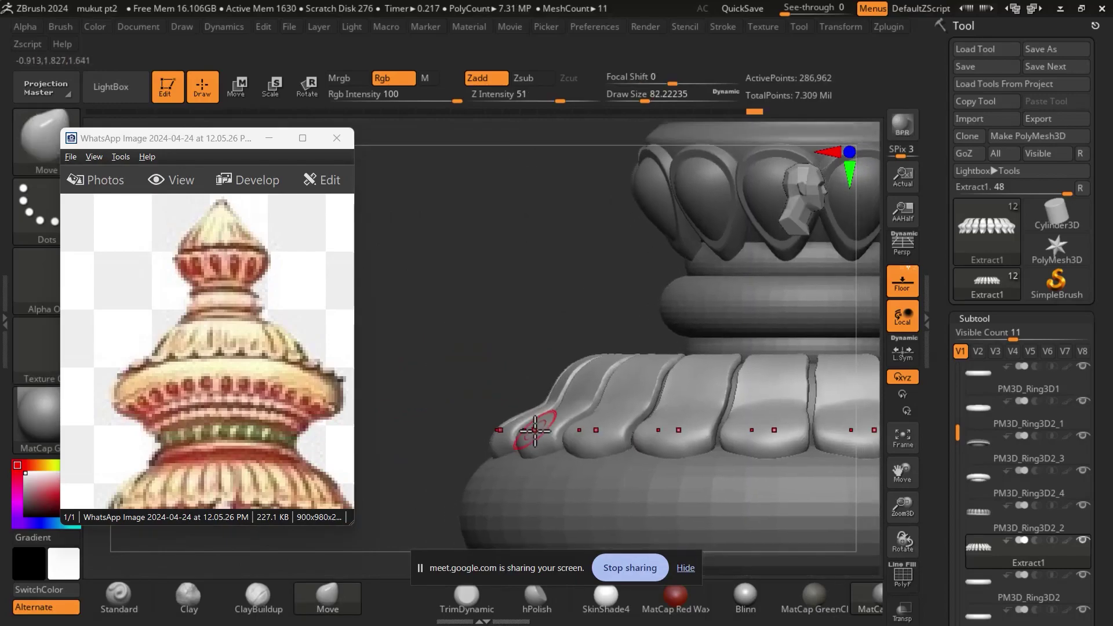
left_click_drag(547, 441, 514, 448)
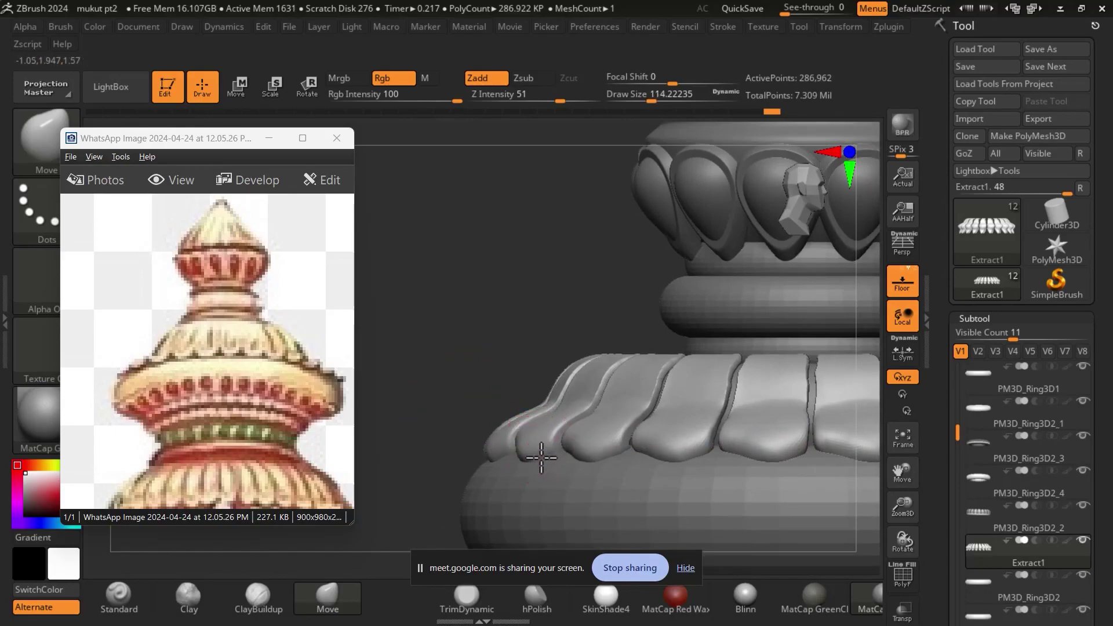
mouse_move(497, 371)
left_mouse_down()
mouse_move(511, 473)
mouse_move(447, 484)
left_mouse_up()
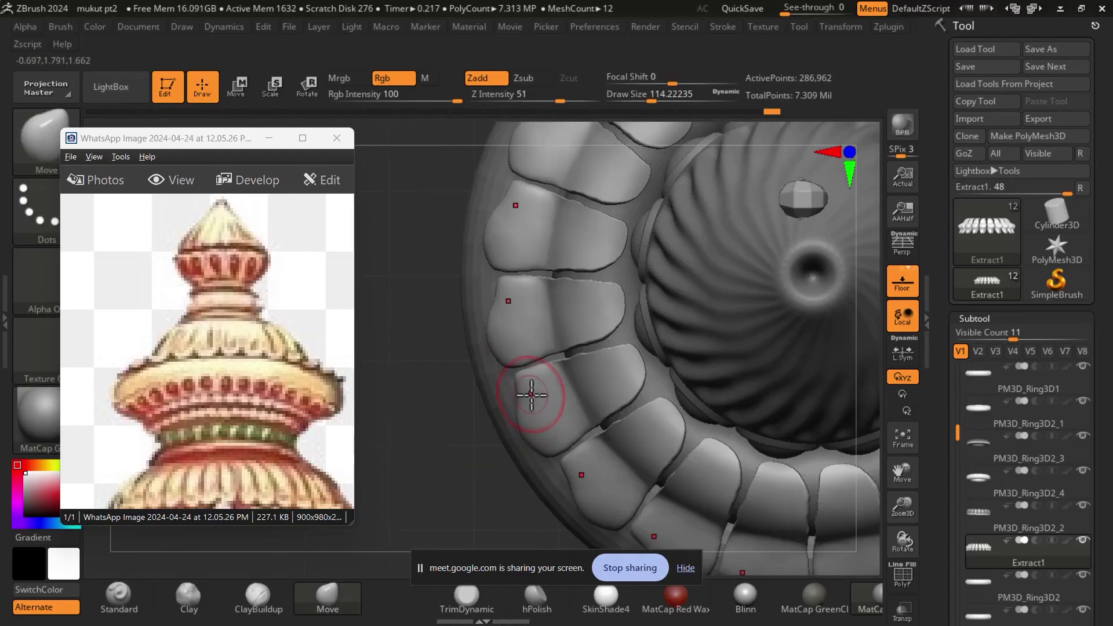
left_click_drag(511, 400, 514, 432)
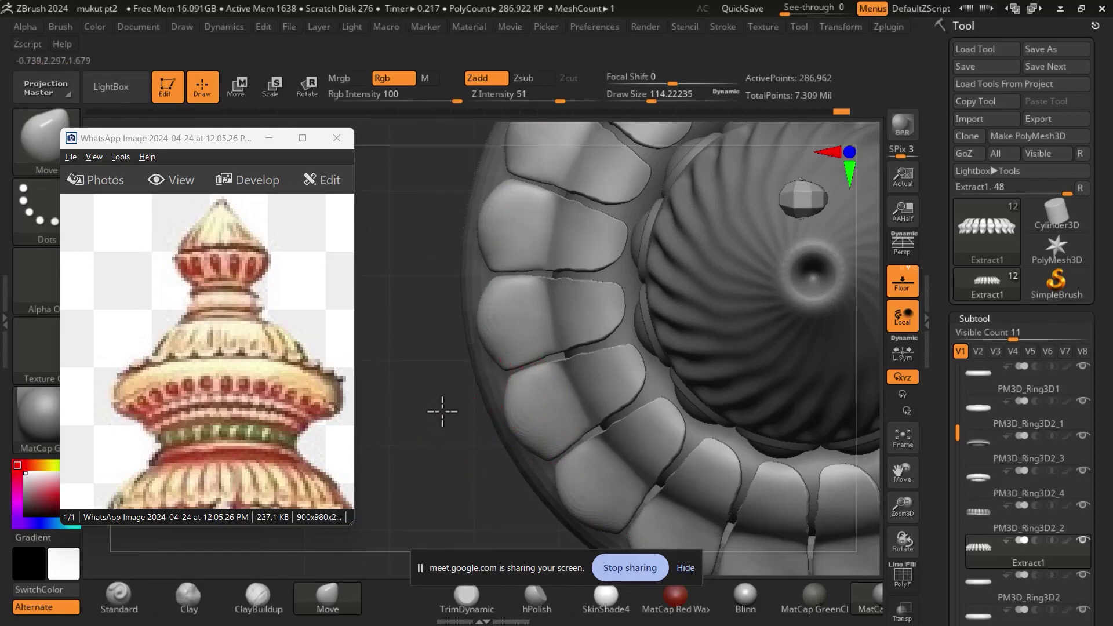
mouse_move(441, 411)
left_mouse_down()
mouse_move(437, 243)
mouse_move(454, 245)
left_mouse_up()
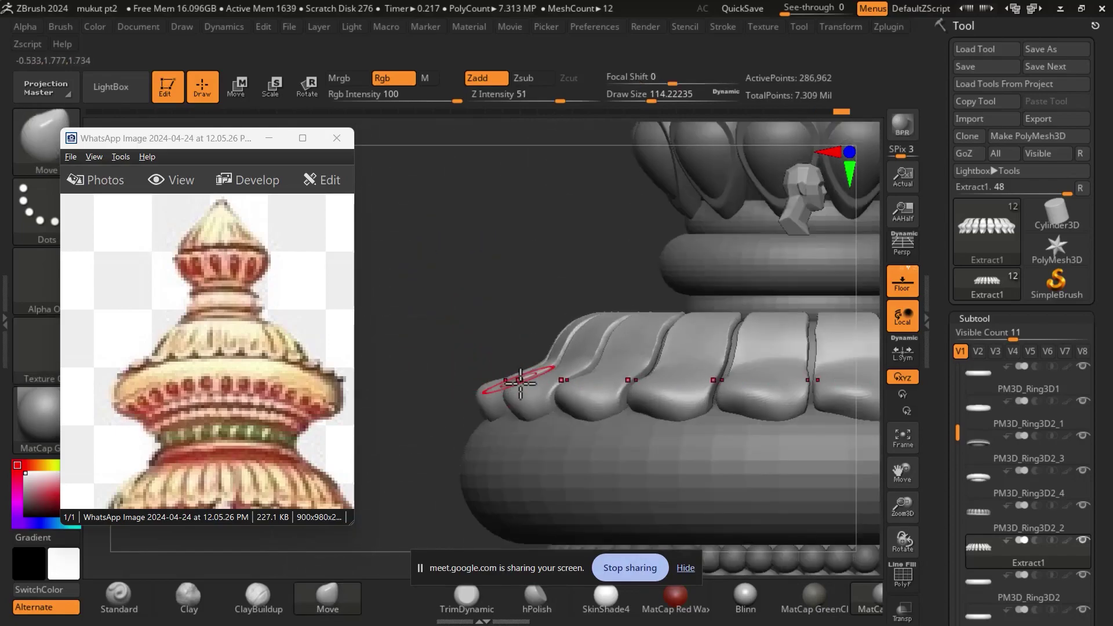
left_click_drag(526, 392, 528, 419)
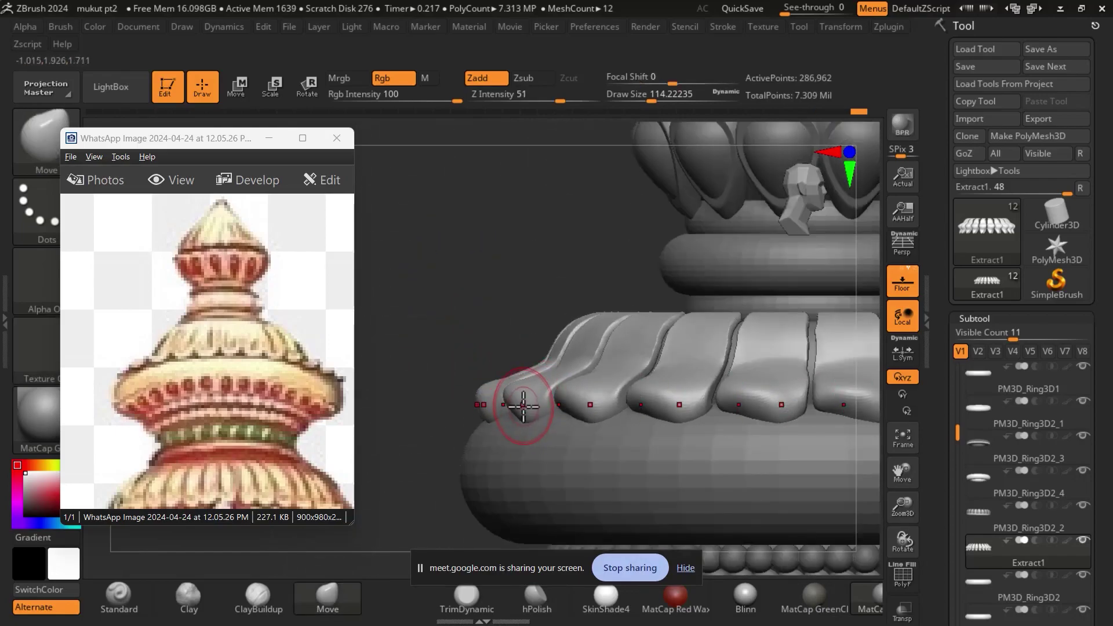
key("ctrl+z")
key("ctrl+z")
key("ctrl+z")
mouse_move(437, 354)
left_mouse_down()
mouse_move(519, 400)
mouse_move(486, 409)
mouse_move(526, 426)
left_mouse_up()
mouse_move(789, 418)
left_mouse_down()
mouse_move(832, 477)
mouse_move(542, 403)
left_mouse_up()
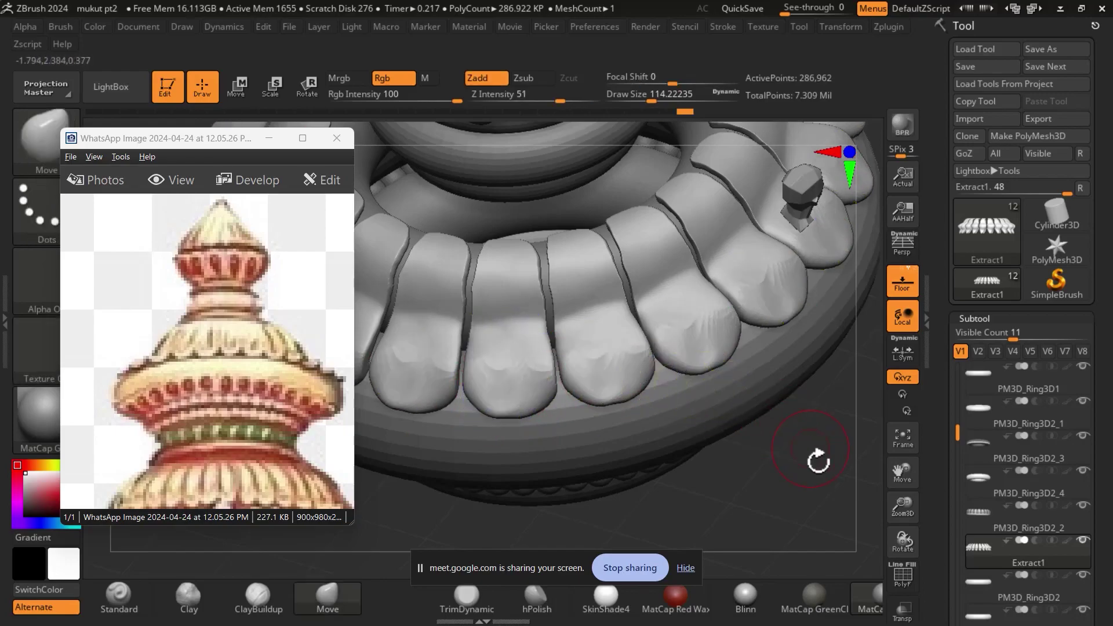
Smooth the petal surfaces and deepen the grooves between neighbouring petals.
mouse_move(817, 461)
left_mouse_down()
mouse_move(845, 447)
mouse_move(620, 385)
left_mouse_up()
mouse_move(533, 338)
left_mouse_down("shift")
mouse_move(522, 377)
mouse_move(510, 371)
mouse_move(509, 299)
left_mouse_up("shift")
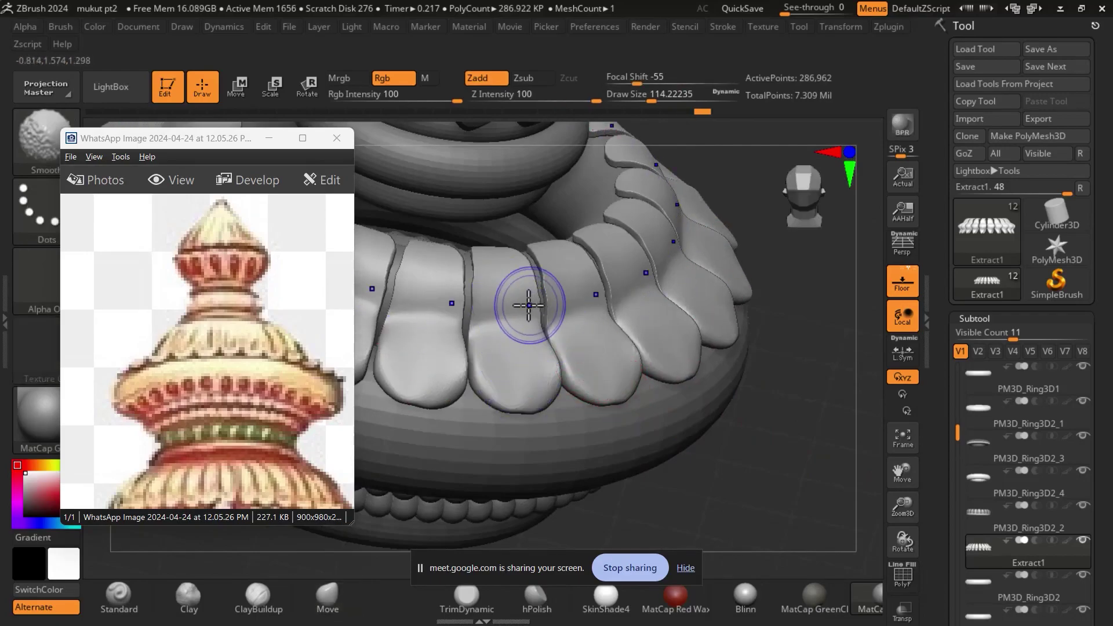
left_click_drag(528, 251, 606, 351)
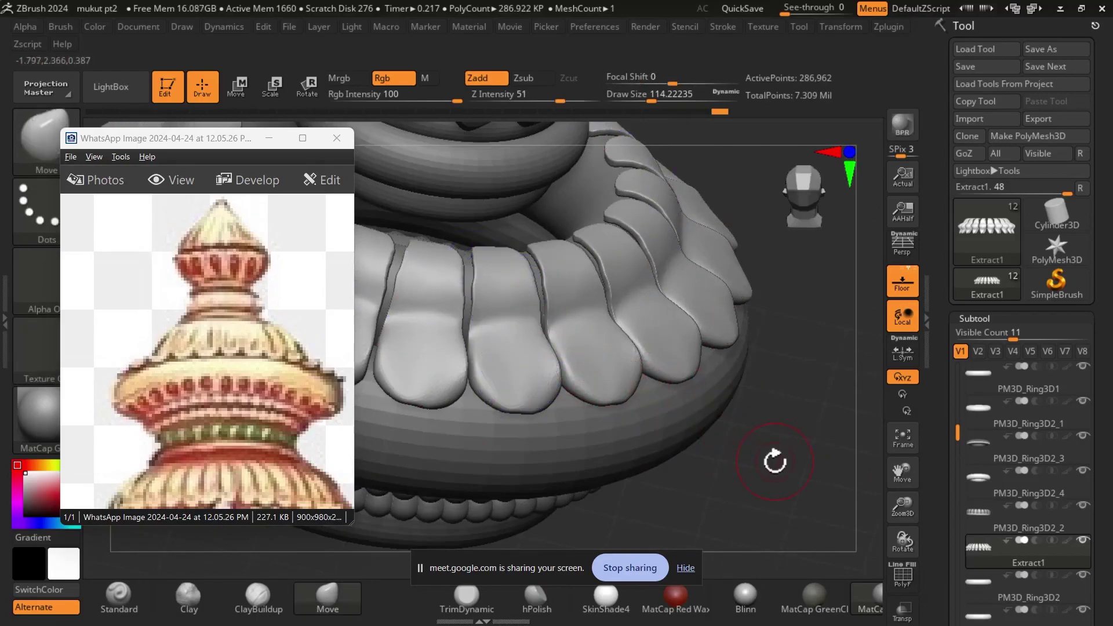
mouse_move(781, 457)
left_mouse_down()
mouse_move(742, 462)
mouse_move(777, 462)
left_mouse_up()
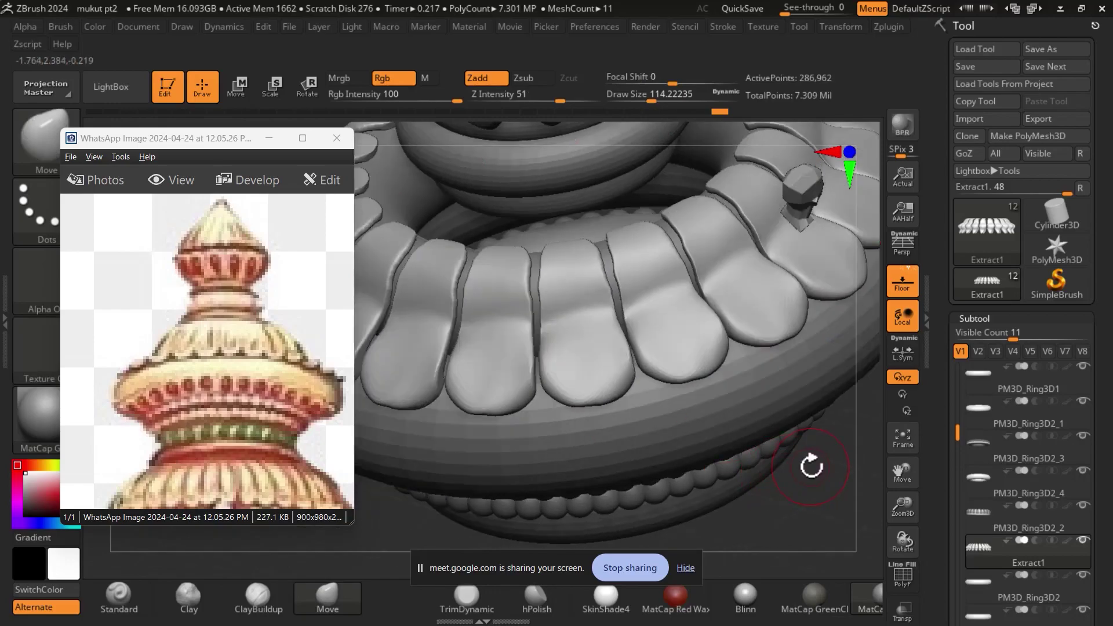
Deepen another petal gap, undo the last stroke, and zoom in to view the ring side-on.
key("alt+Tab")
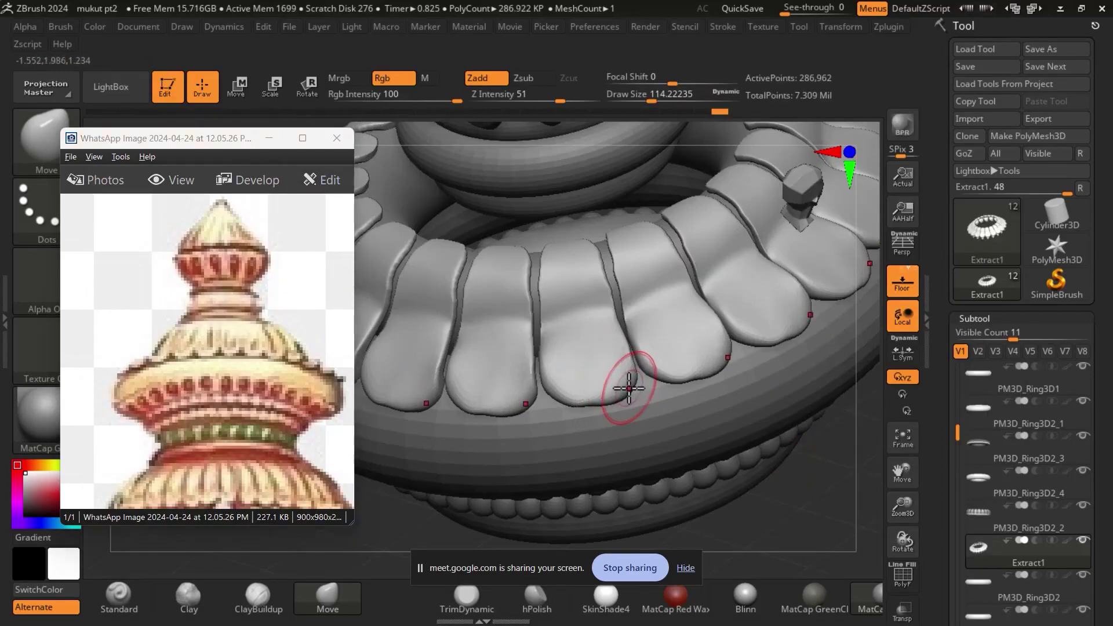
mouse_move(649, 400)
left_mouse_down()
mouse_move(559, 394)
mouse_move(604, 405)
mouse_move(556, 405)
mouse_move(615, 395)
left_mouse_up()
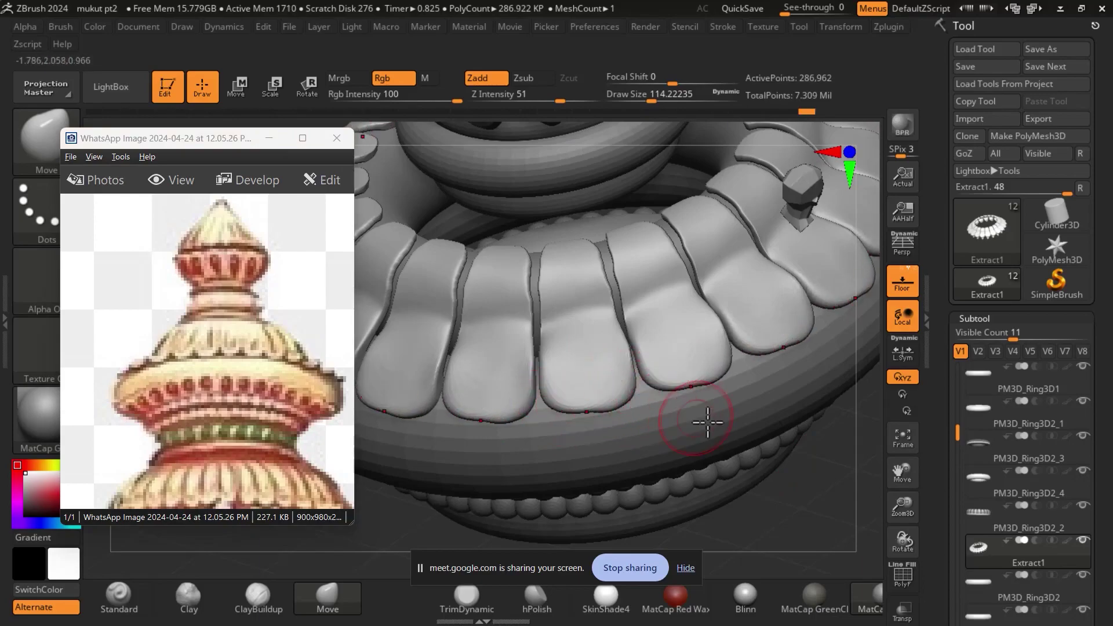
right_click_drag(812, 504, 622, 400)
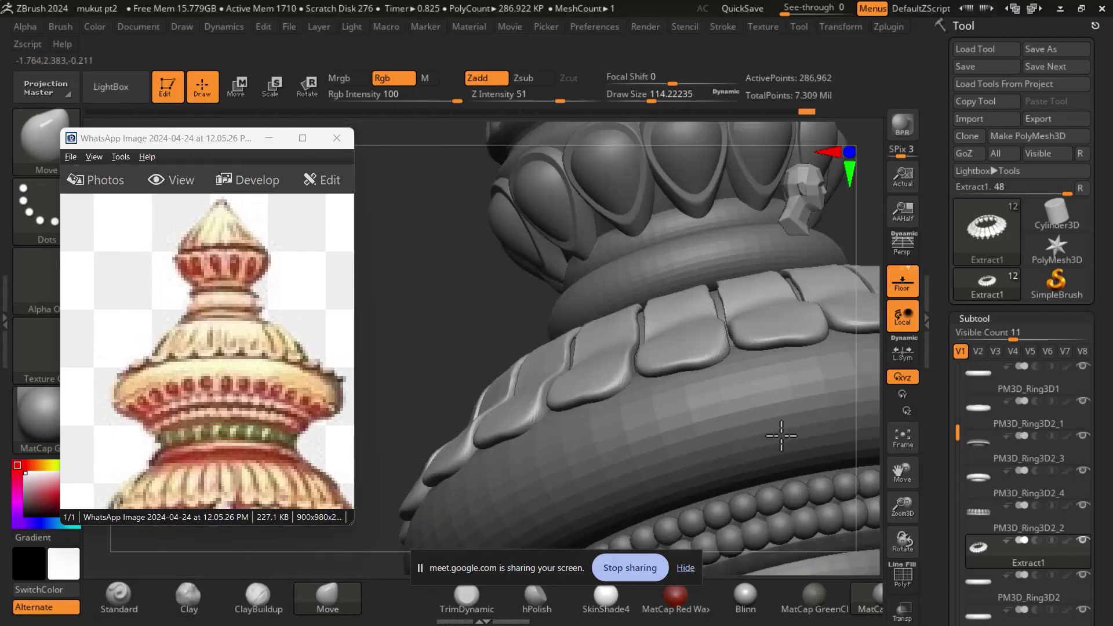
left_click_drag(487, 259, 478, 266)
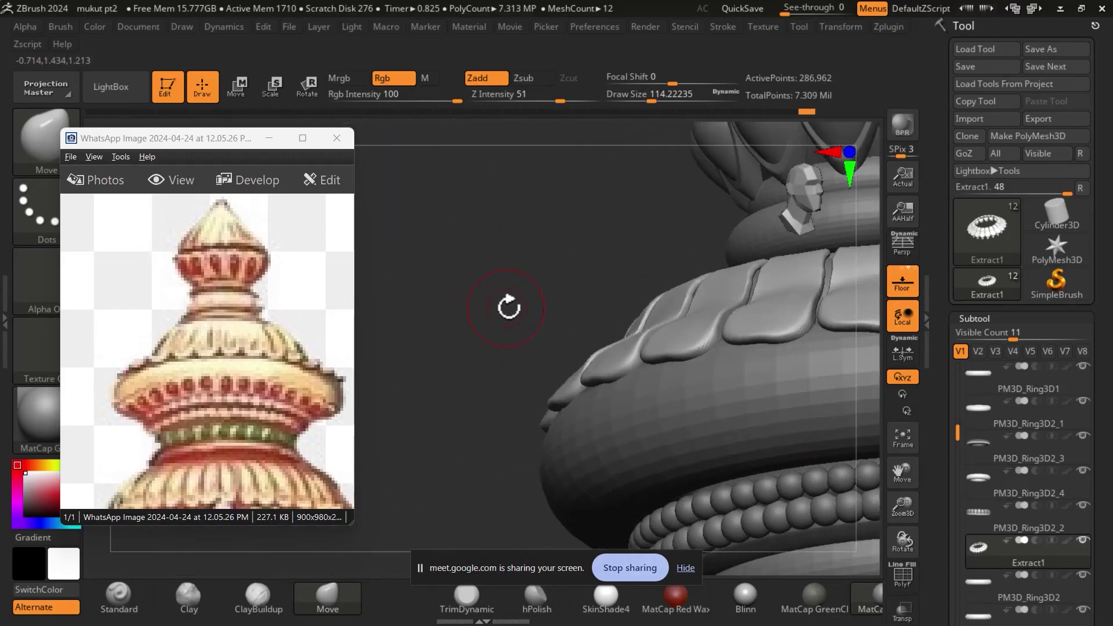
key("ctrl+z")
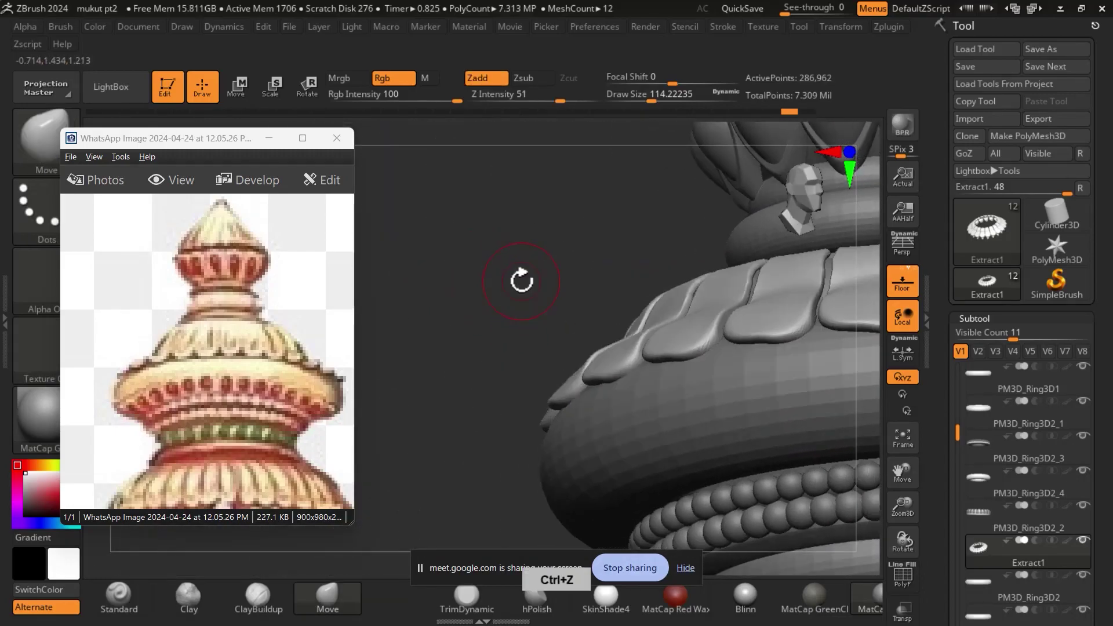
key("ctrl+plus")
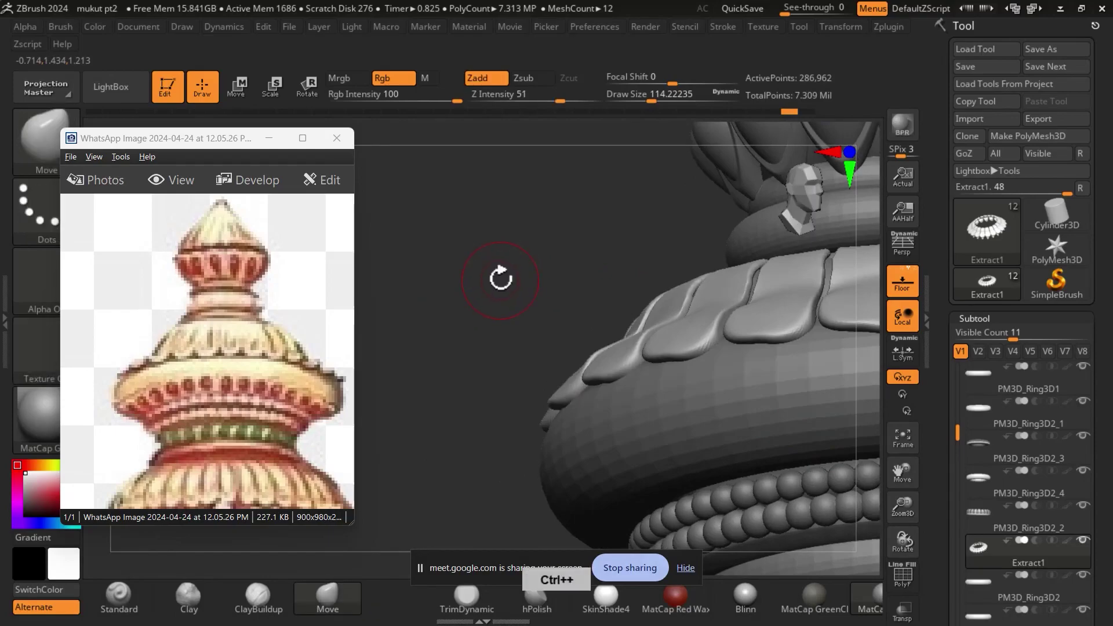
mouse_move(491, 263)
left_mouse_down()
mouse_move(492, 293)
mouse_move(493, 279)
left_mouse_up()
Restore the default tablet mapping in the XP-Pen driver's Pen Tablet options.
key("ctrl+minus")
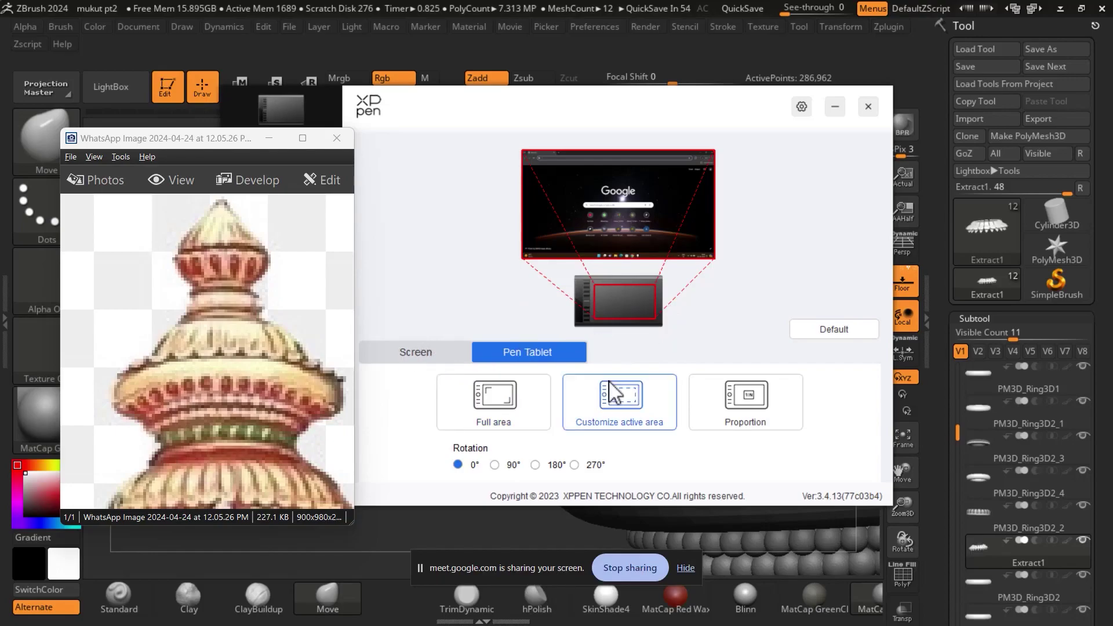
left_click(430, 345)
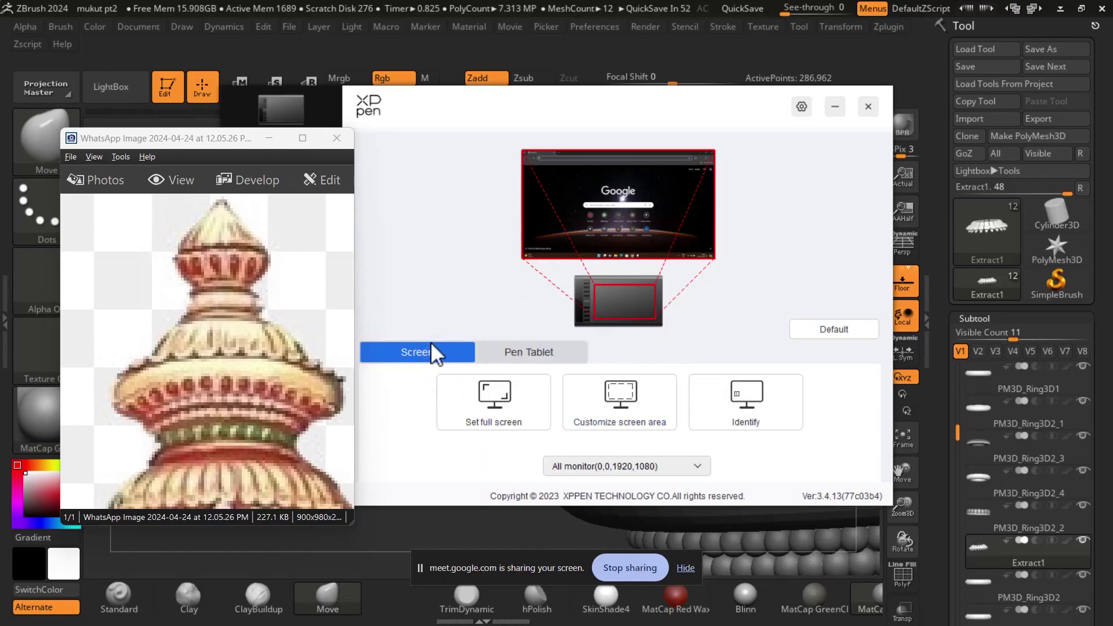
left_click(536, 355)
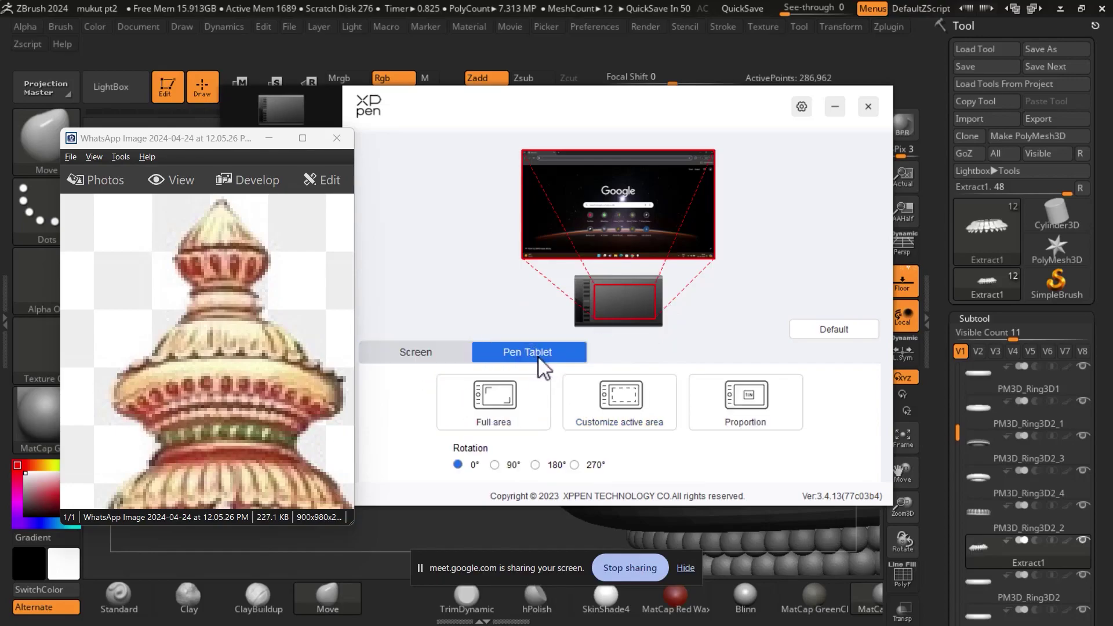
left_click(840, 336)
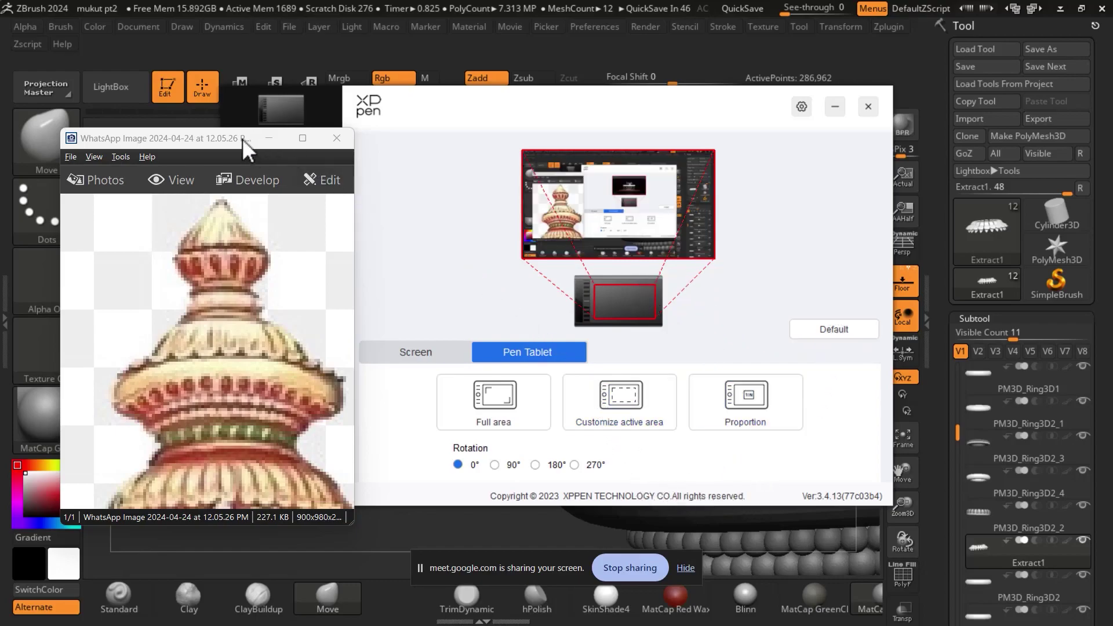
left_click_drag(242, 138, 154, 147)
Recheck the Screen and Pen Tablet mapping, then open and close the driver's general settings.
left_click(444, 351)
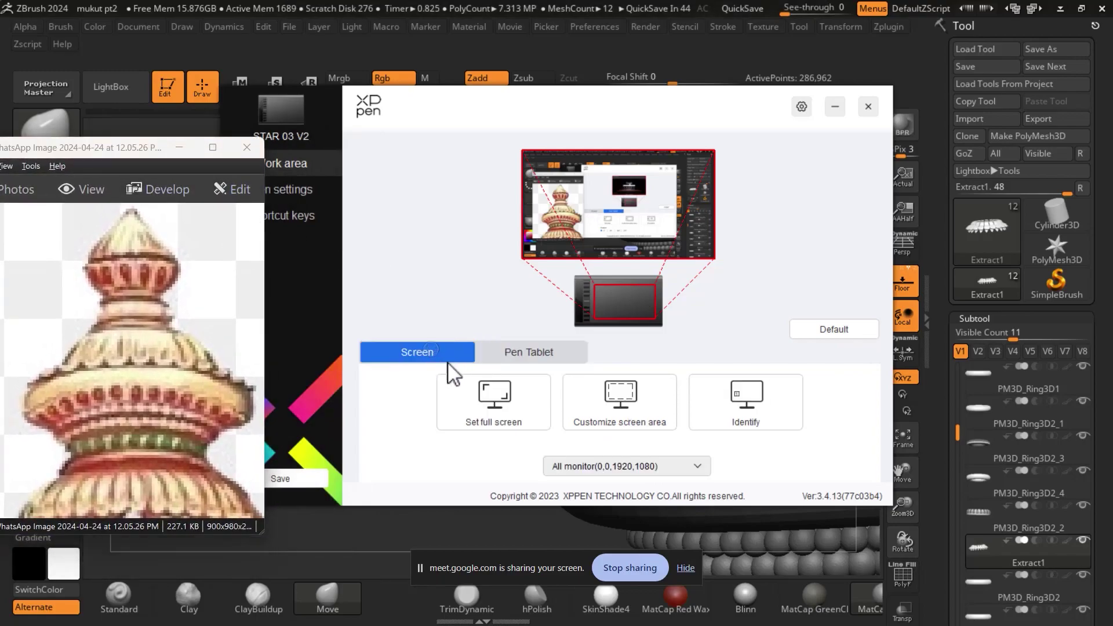
left_click(539, 353)
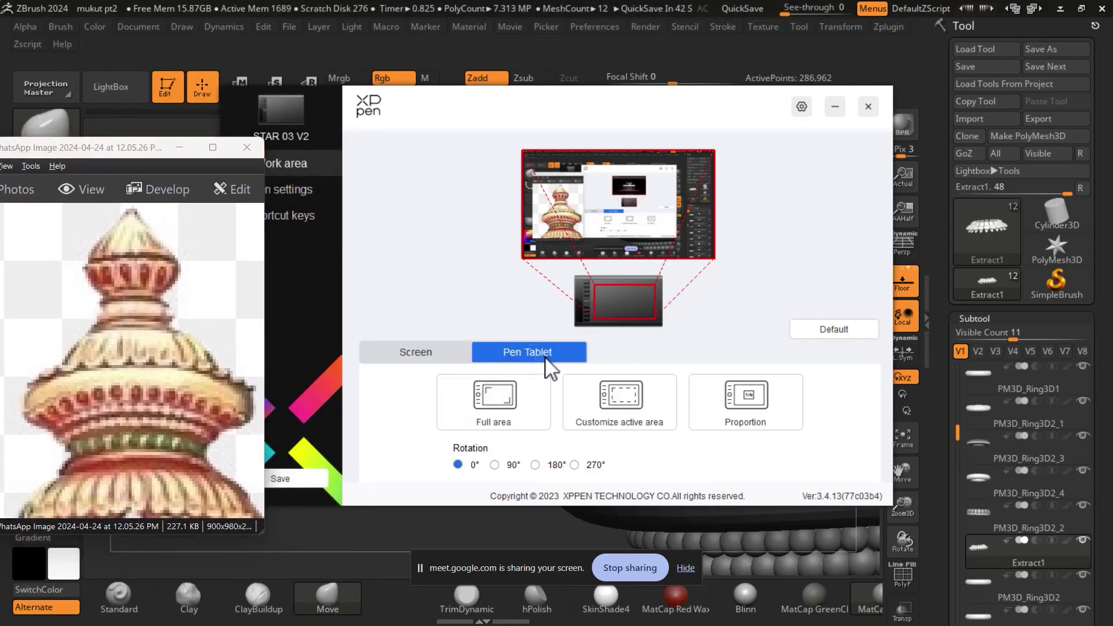
key("b")
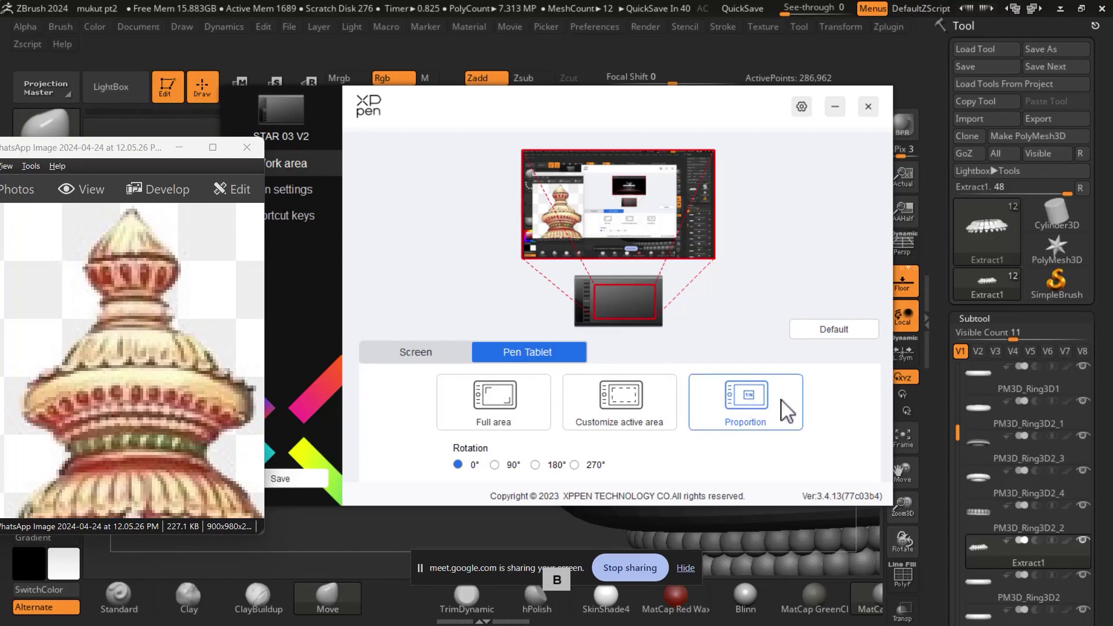
left_click(803, 110)
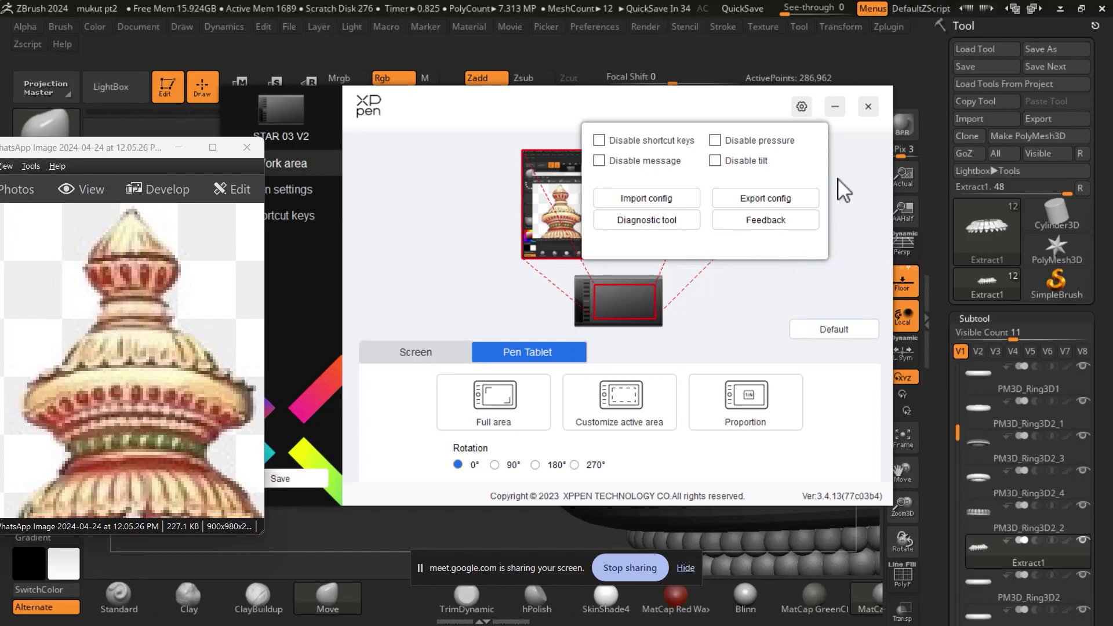
left_click(868, 107)
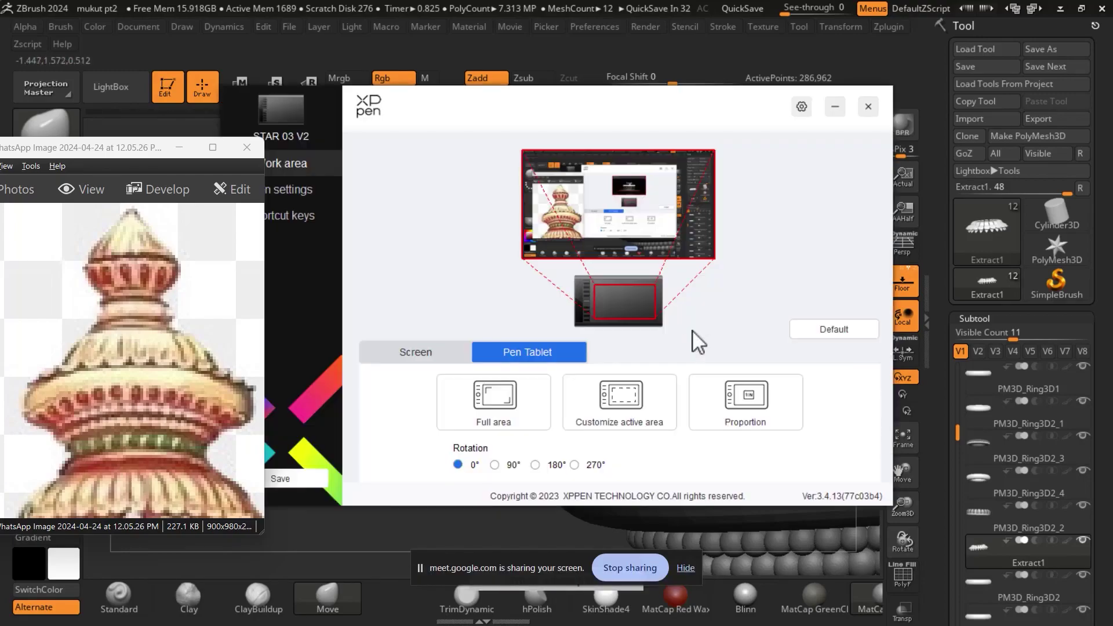
Set the tablet active area to the full tablet surface.
left_click(647, 419)
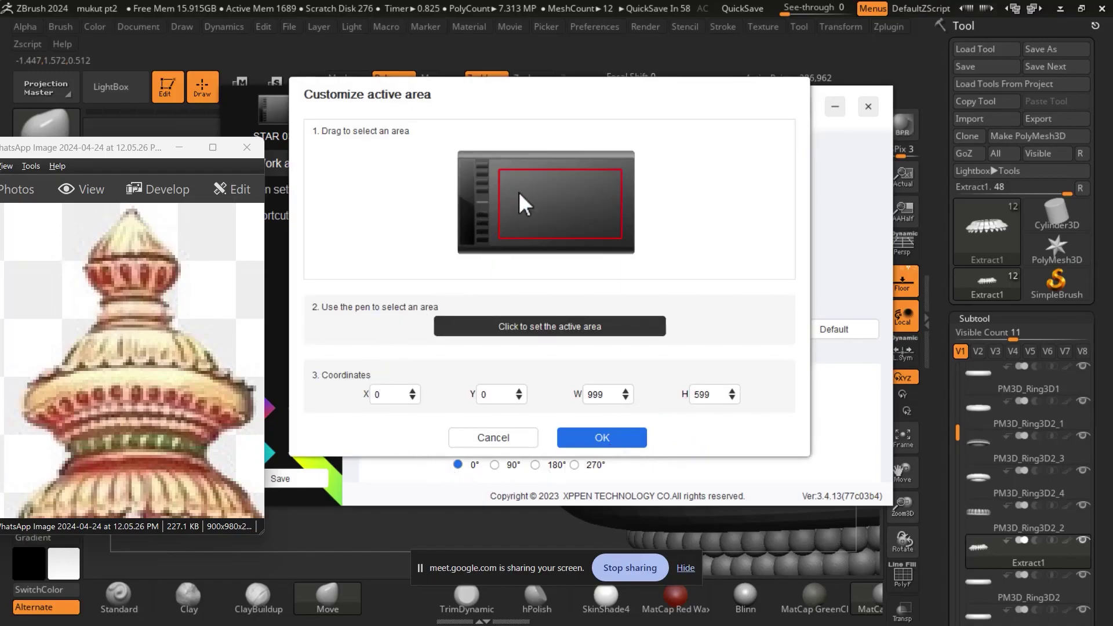
left_click(616, 444)
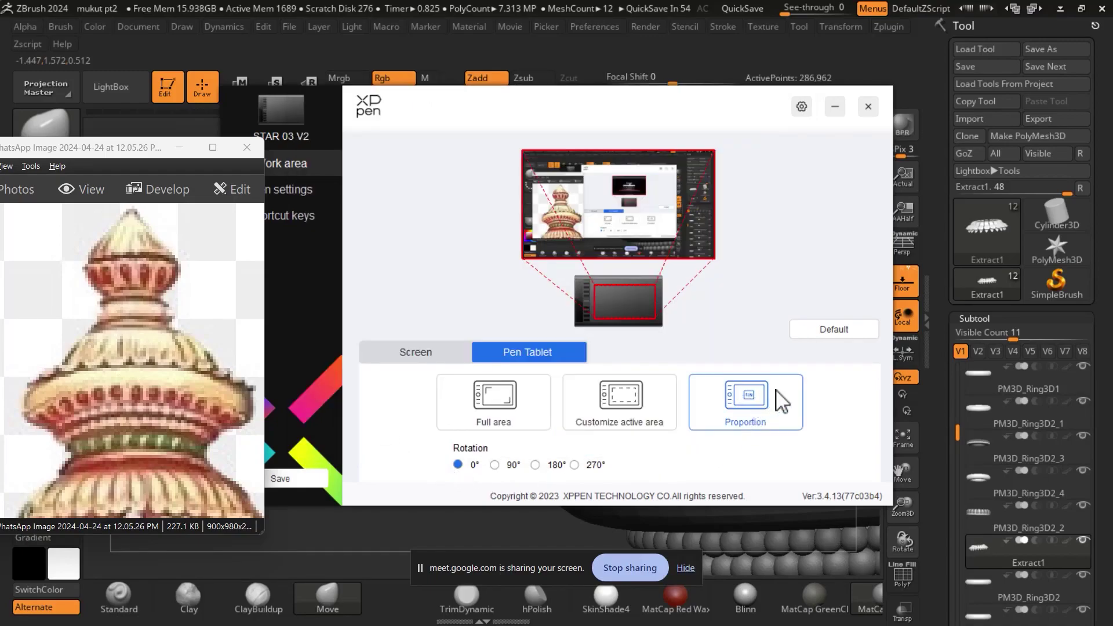
left_click(497, 396)
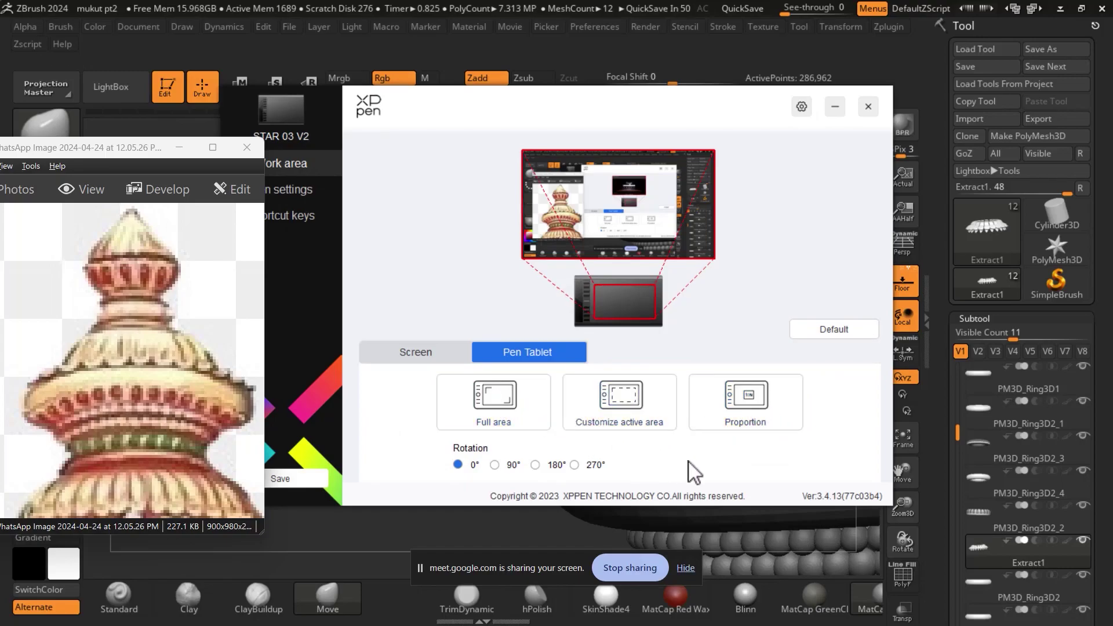
Map the tablet to the full 1920×1080 screen area, confirmed in the custom screen area settings.
left_click(434, 355)
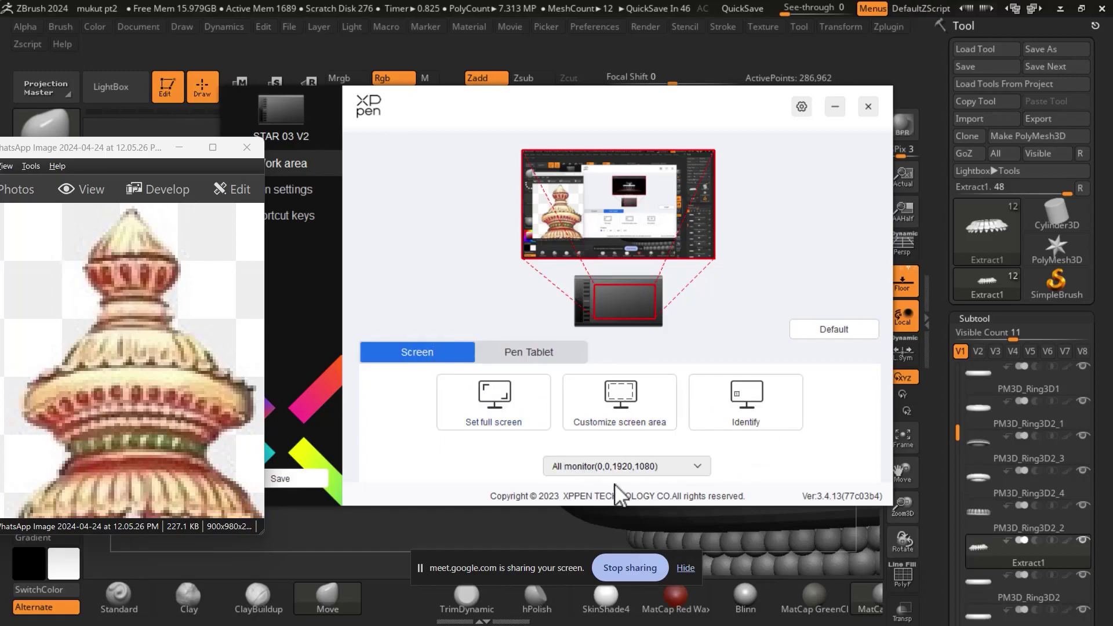
left_click(524, 420)
left_click(622, 412)
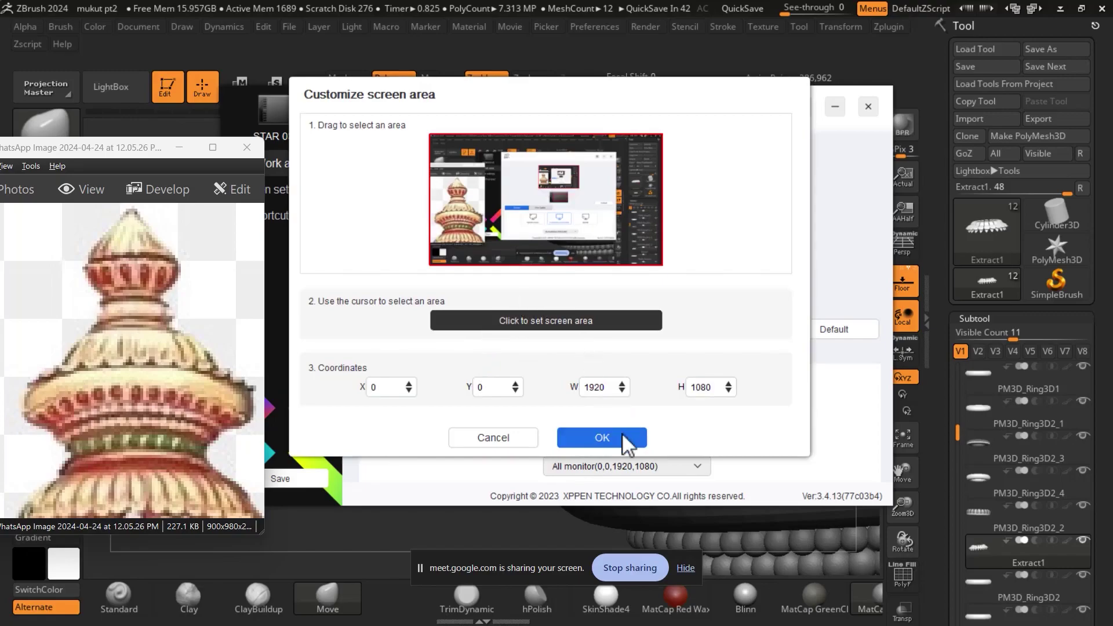
left_click(622, 432)
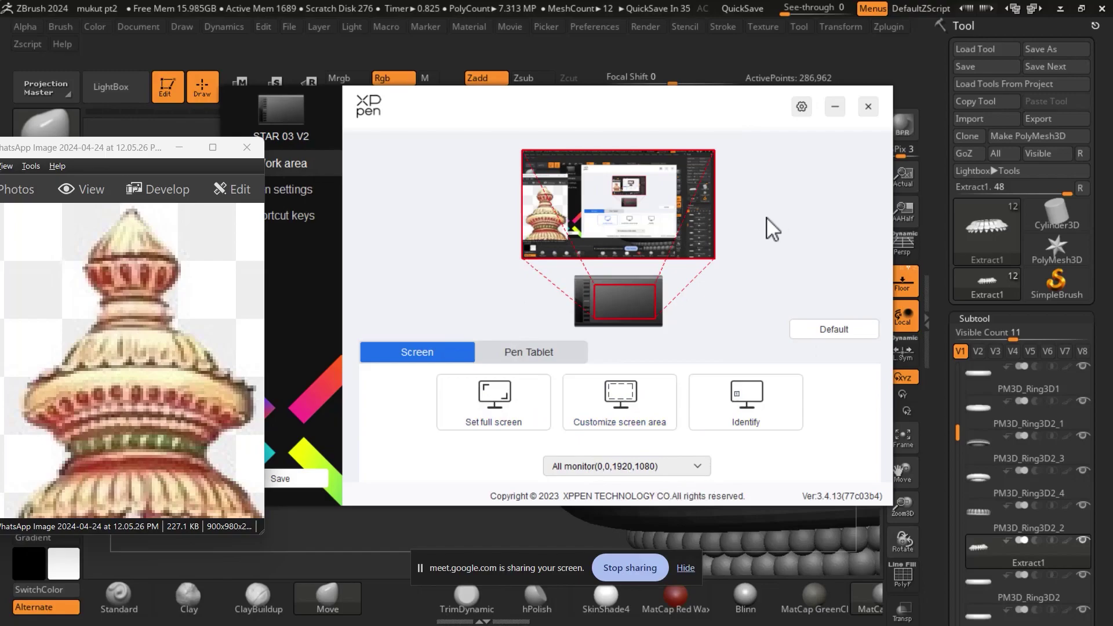
key("b")
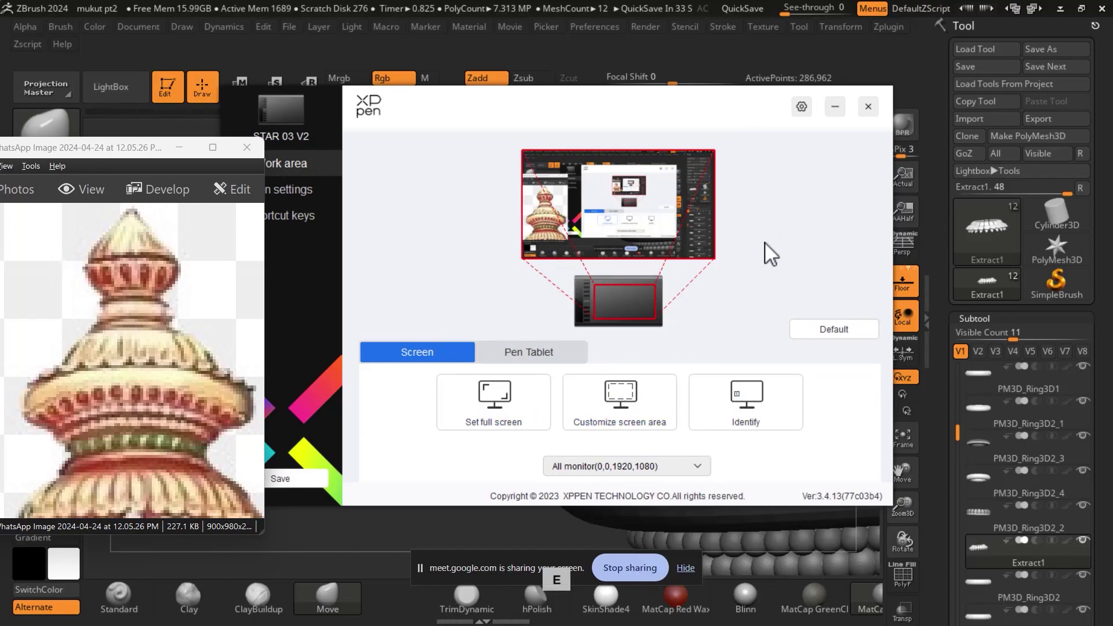
Try a 90° pen tablet rotation, revert it to 0°, and close the XP-Pen driver.
key("alt")
key("space")
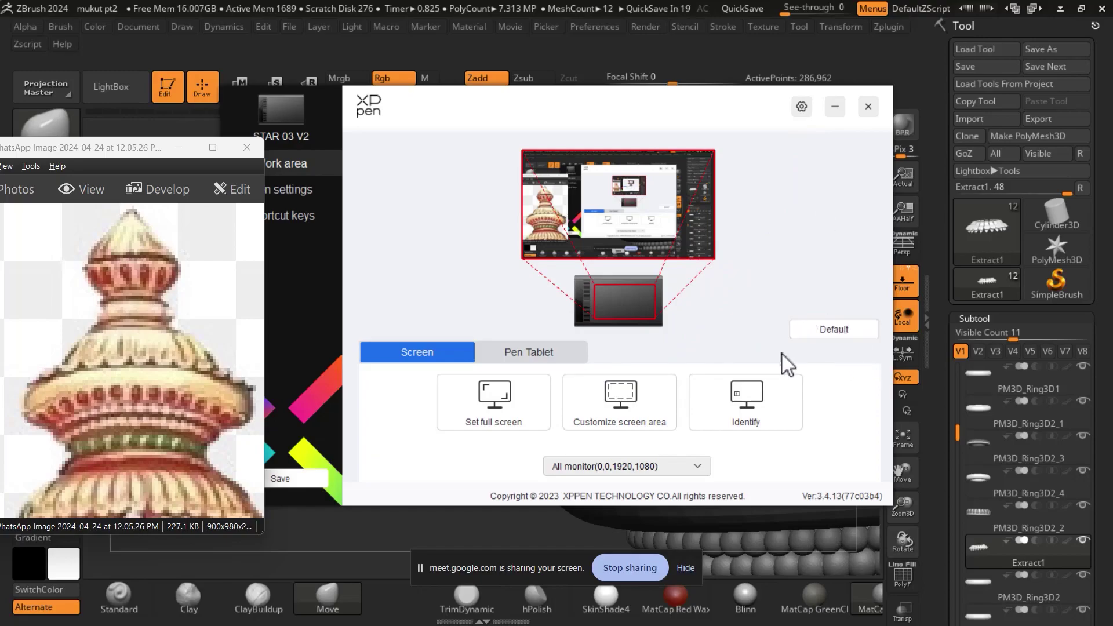
left_click(558, 354)
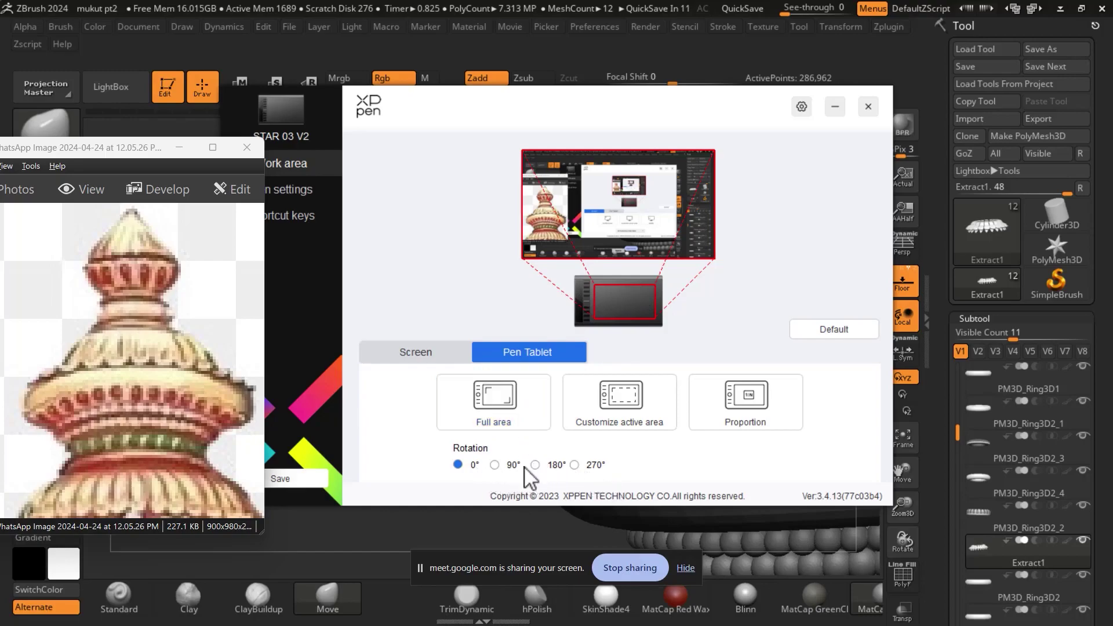
left_click(504, 465)
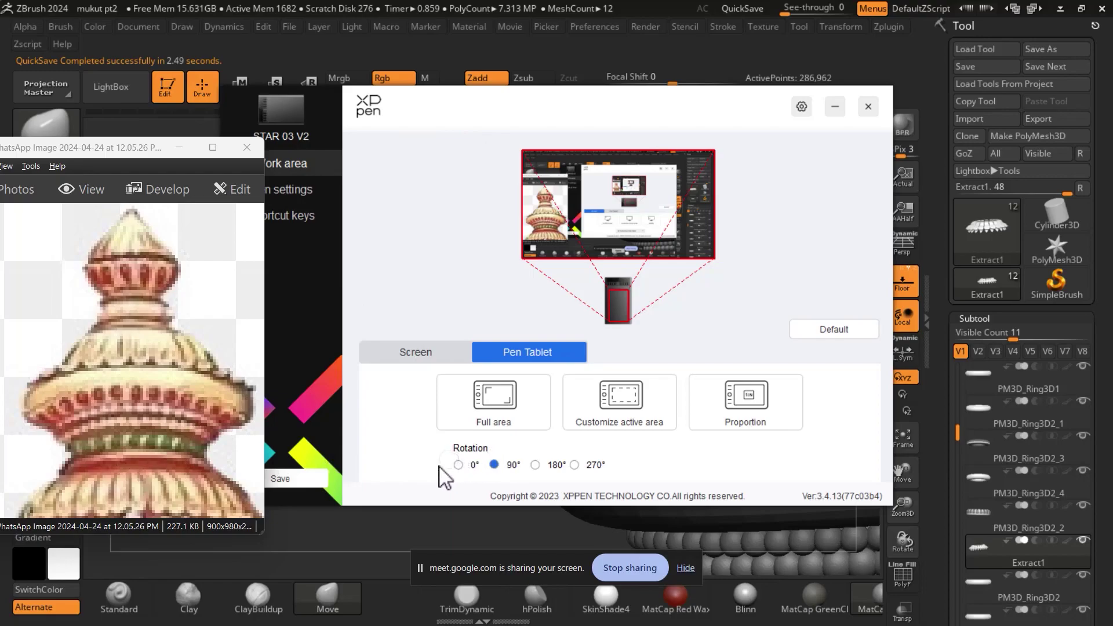
left_click(458, 465)
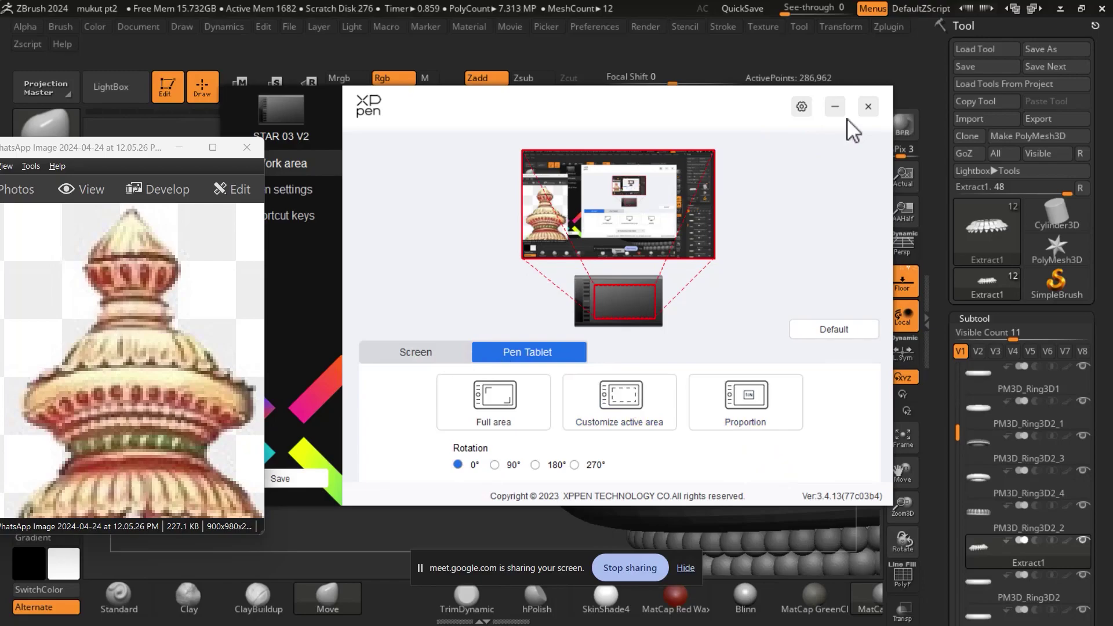
left_click(867, 107)
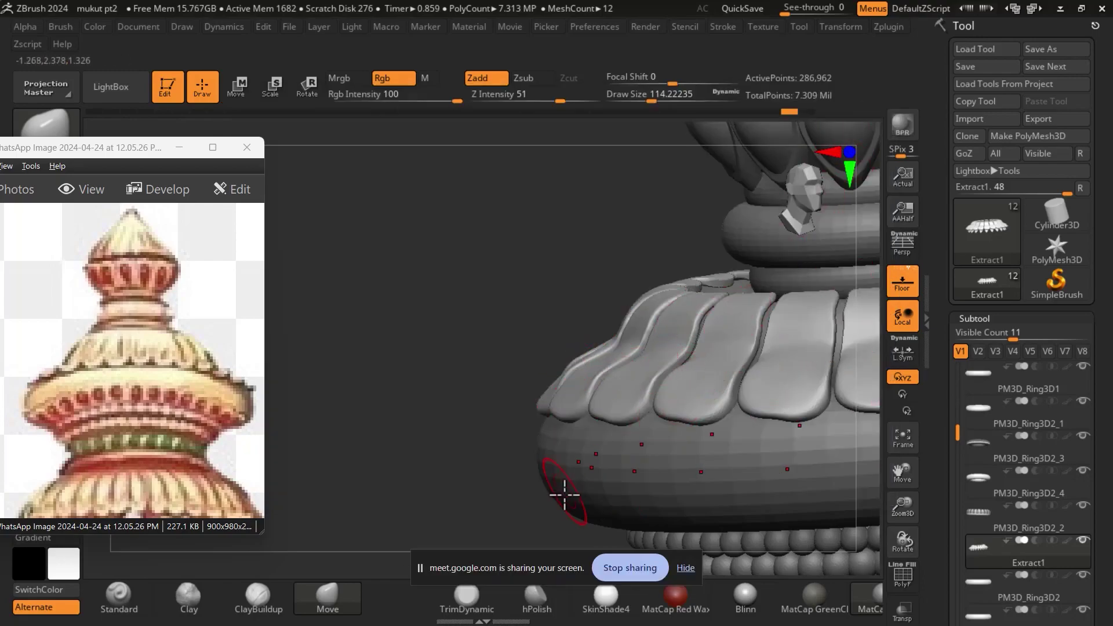
Select the Standard brush and orbit to a near top-down view of the petal ring.
left_click_drag(471, 324, 487, 346)
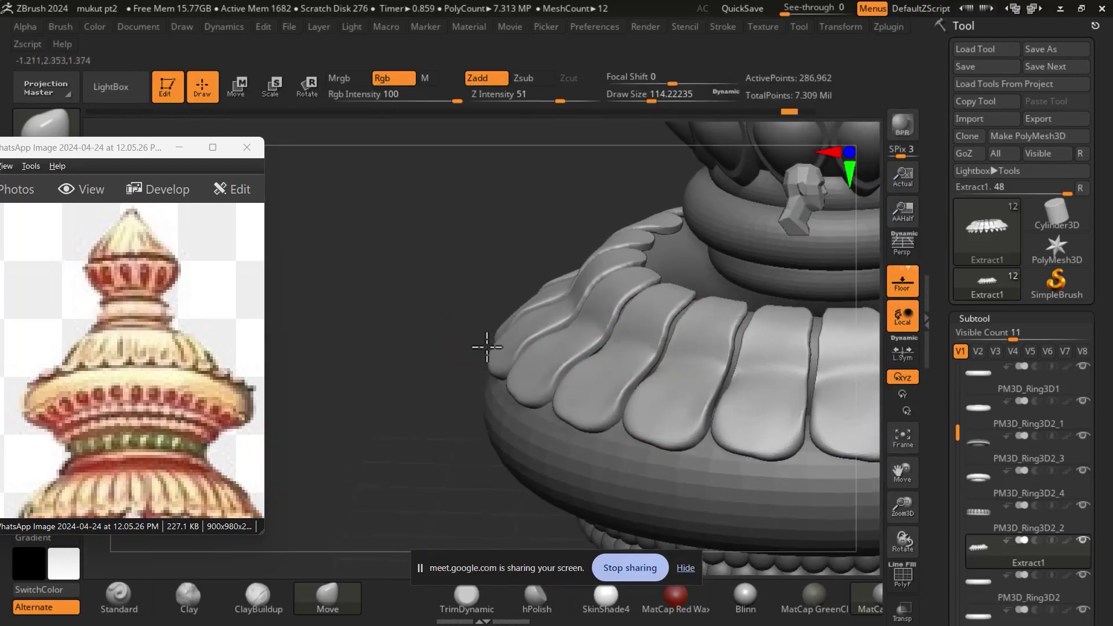
left_click(119, 596)
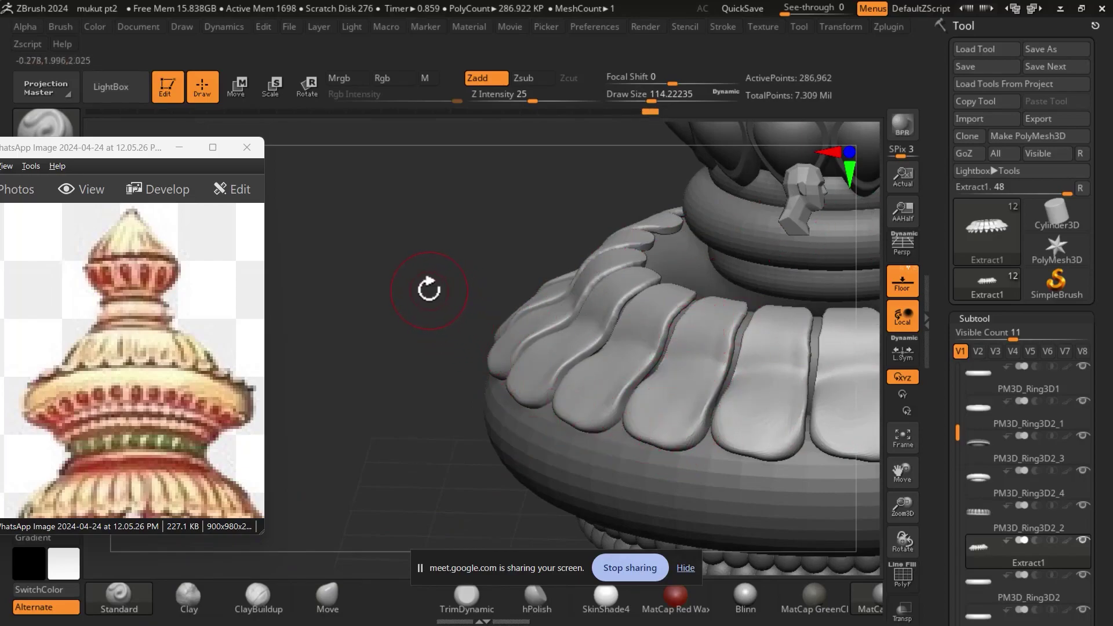
mouse_move(429, 290)
left_mouse_down()
mouse_move(420, 281)
mouse_move(438, 288)
left_mouse_up()
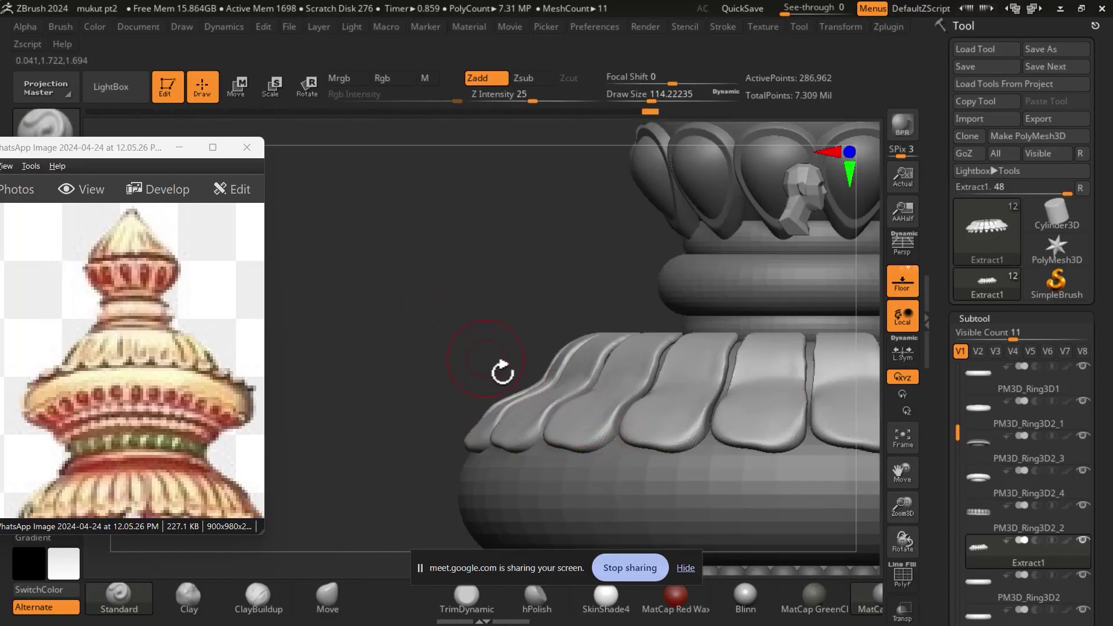
left_click_drag(468, 285, 522, 318)
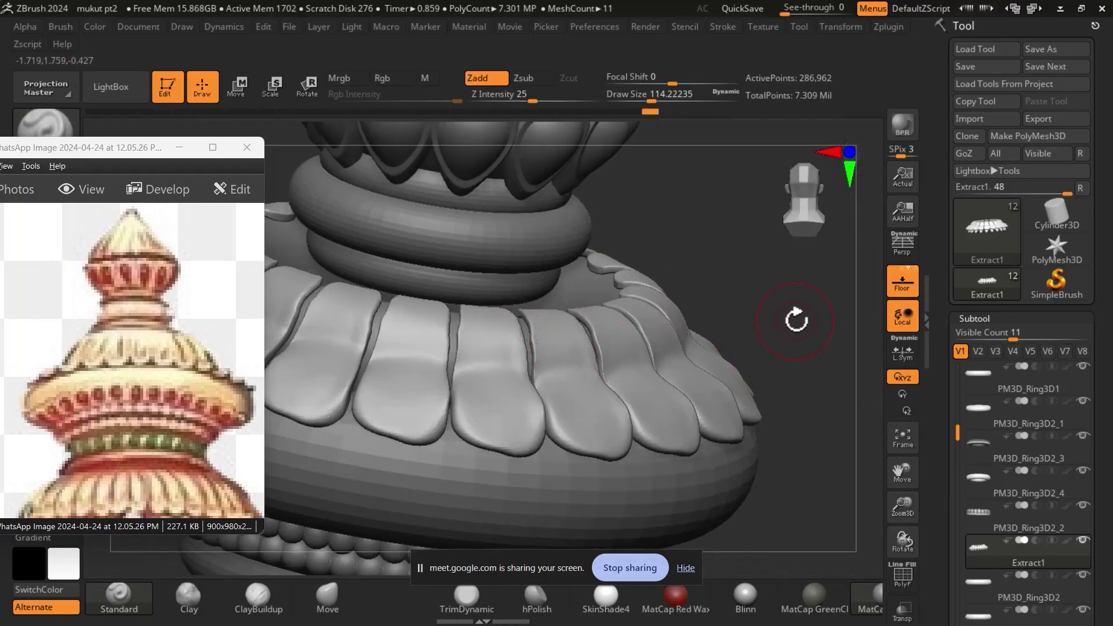
left_click_drag(887, 241, 866, 427)
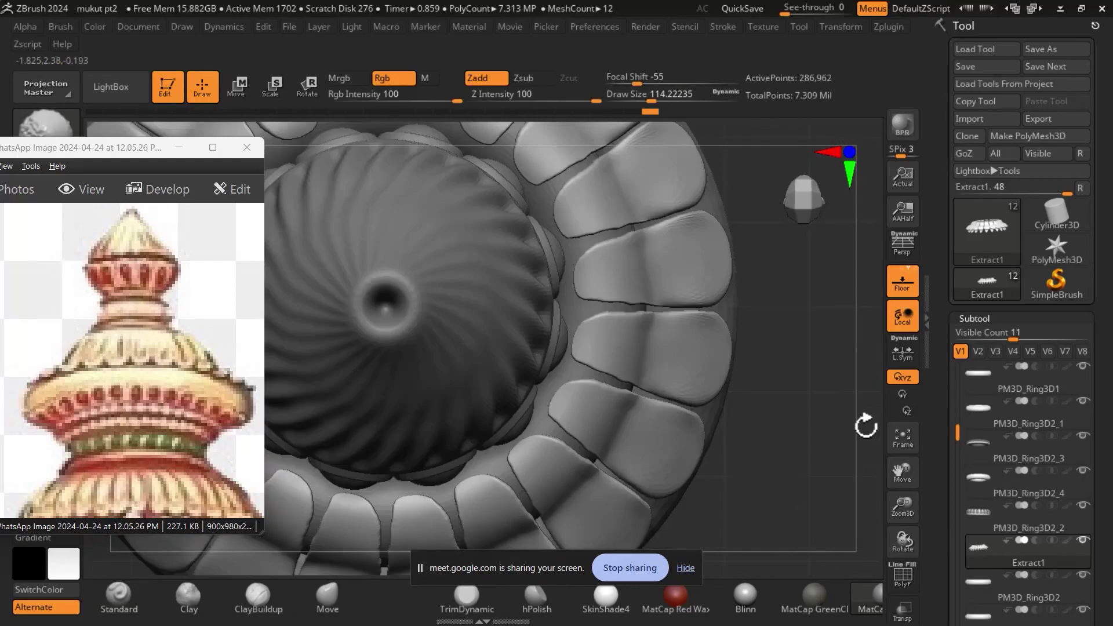
key("b")
key("s")
key("t")
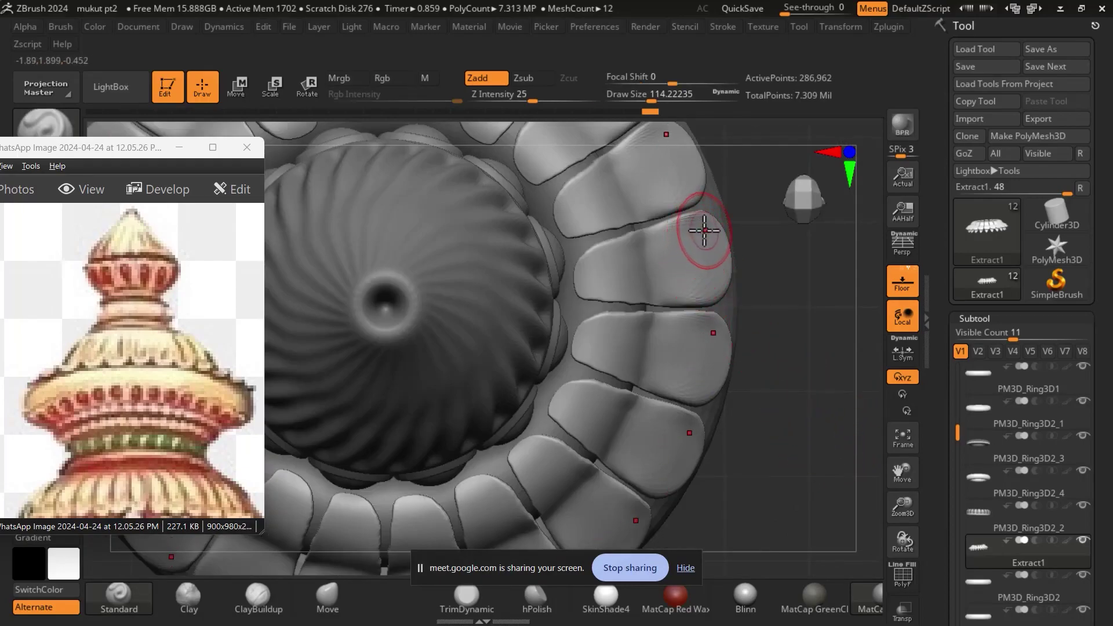
Lightly reshape one petal, then subdivide the petal ring to 1.147 million polygons.
left_click_drag(726, 228, 726, 264)
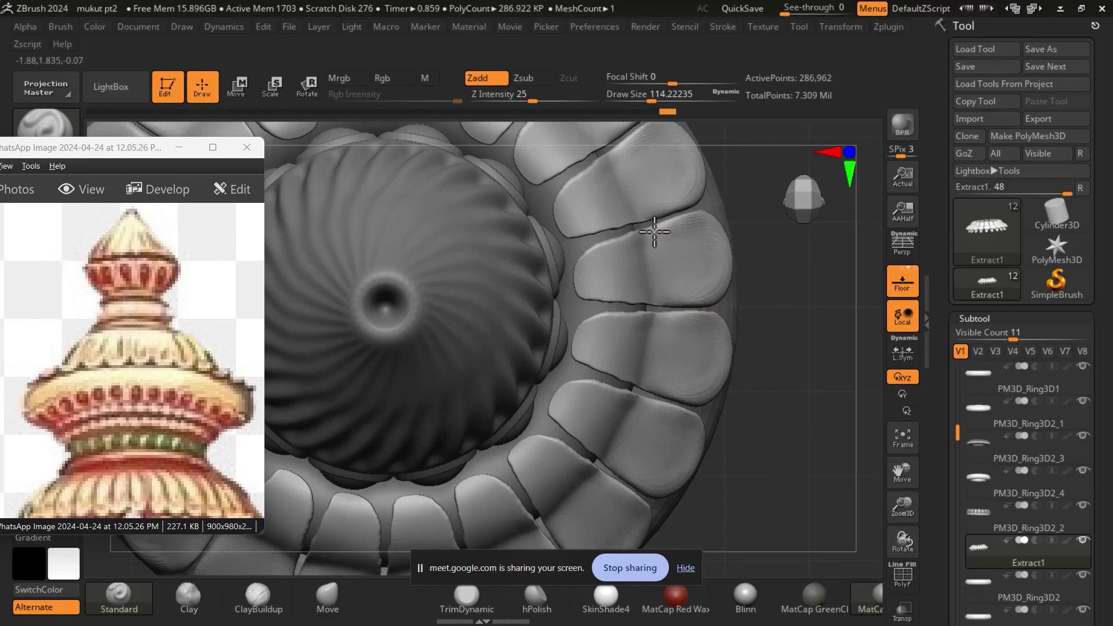
mouse_move(654, 232)
left_mouse_down()
mouse_move(599, 285)
mouse_move(729, 283)
left_mouse_up()
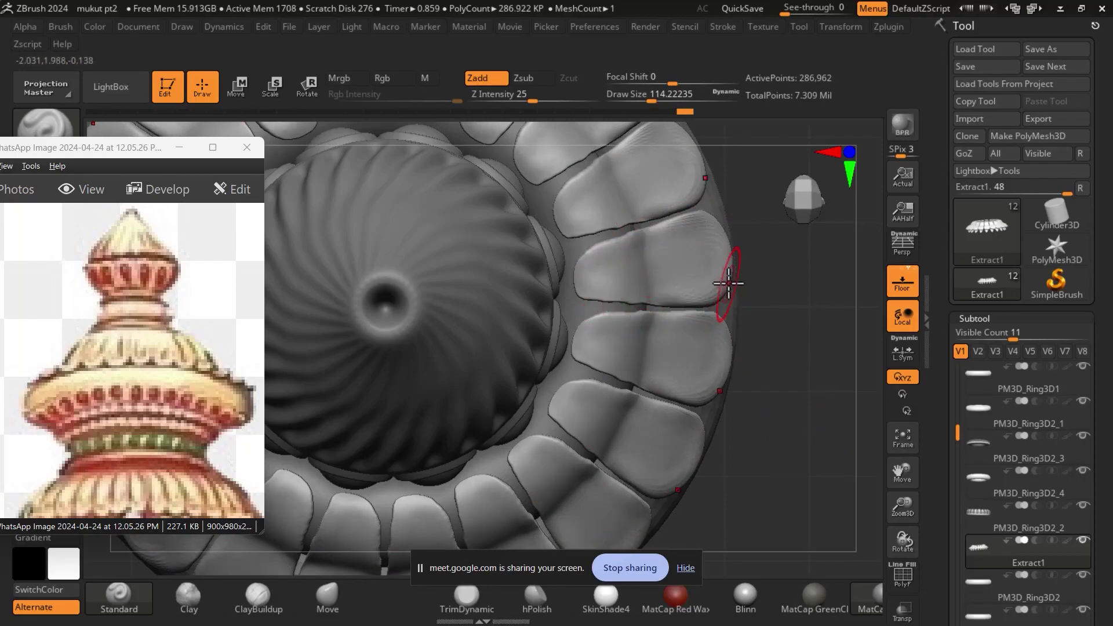
key("ctrl+d")
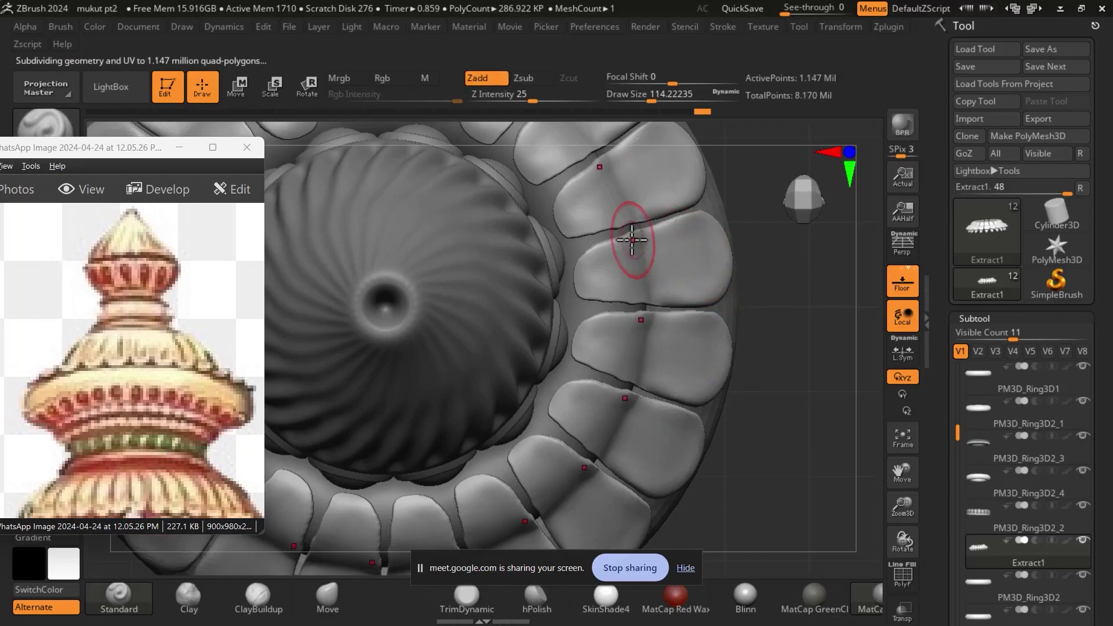
Reduce Draw Size to about 65 and check the subdivided petals from side, front and top.
left_click_drag(652, 96, 641, 96)
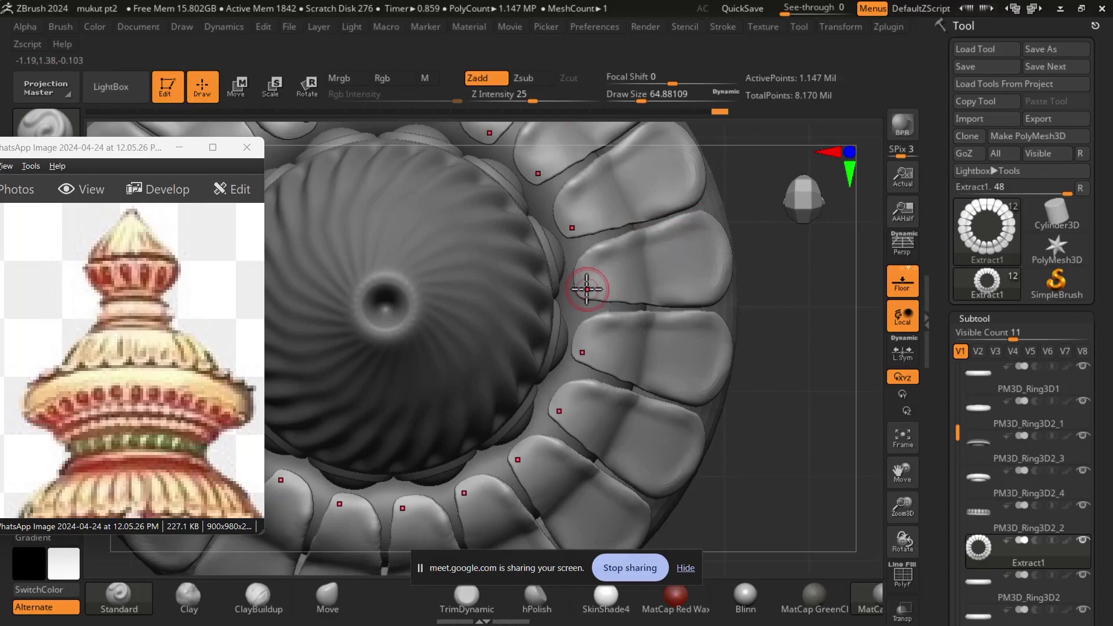
mouse_move(786, 340)
left_mouse_down()
mouse_move(803, 290)
mouse_move(772, 398)
left_mouse_up()
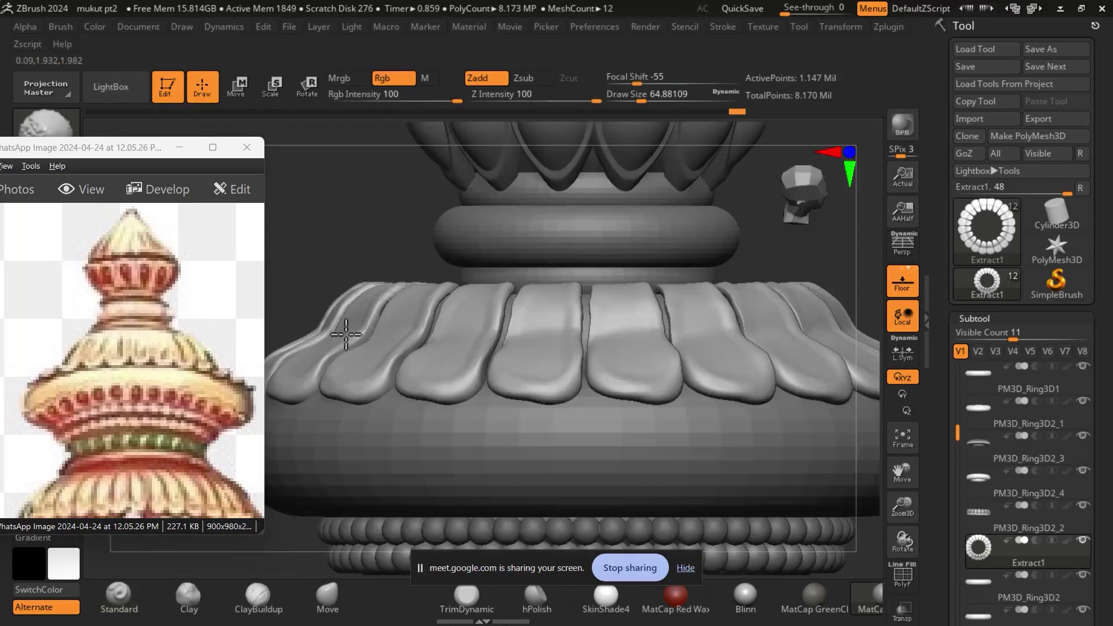
left_click_drag(323, 355, 348, 323, "shift")
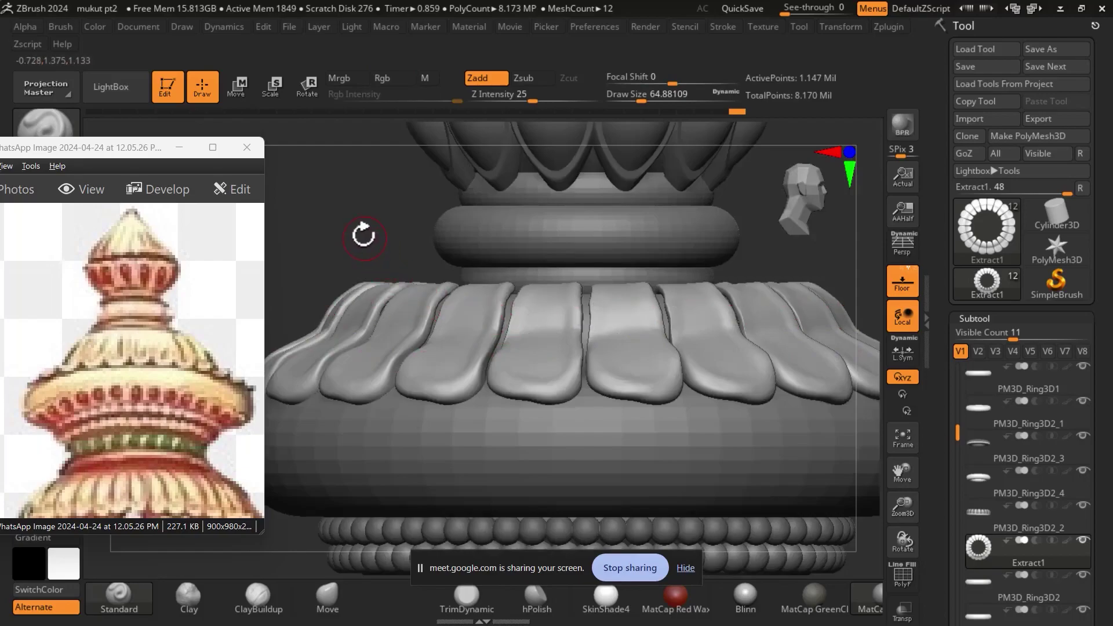
mouse_move(363, 236)
left_mouse_down()
mouse_move(368, 266)
mouse_move(589, 455)
left_mouse_up()
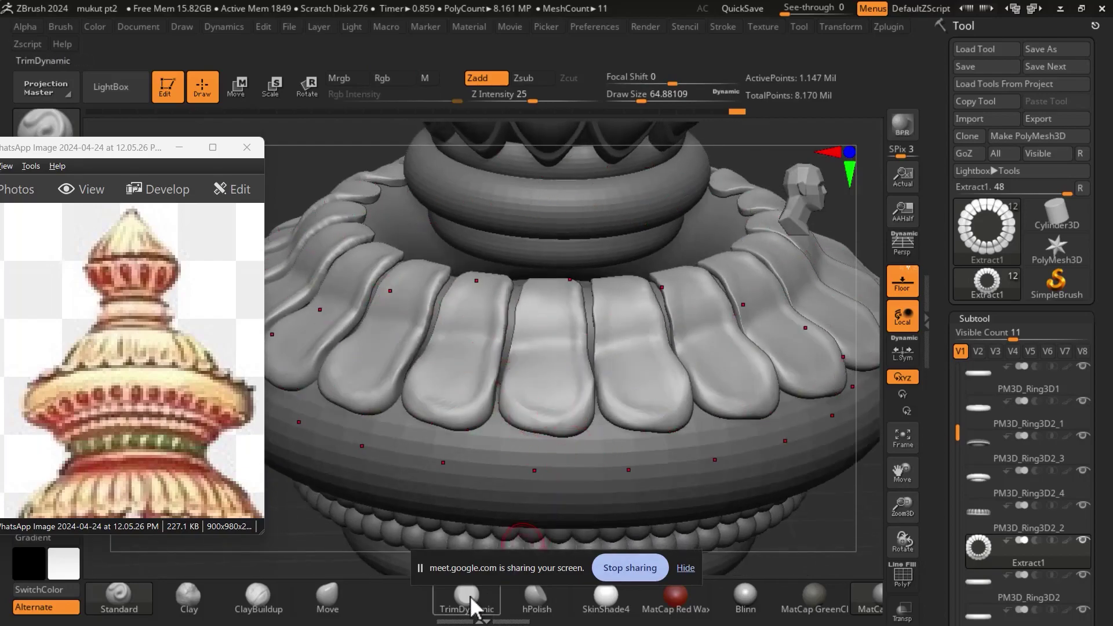
Push the front petal's shape slightly with an enlarged Move brush.
left_click(344, 606)
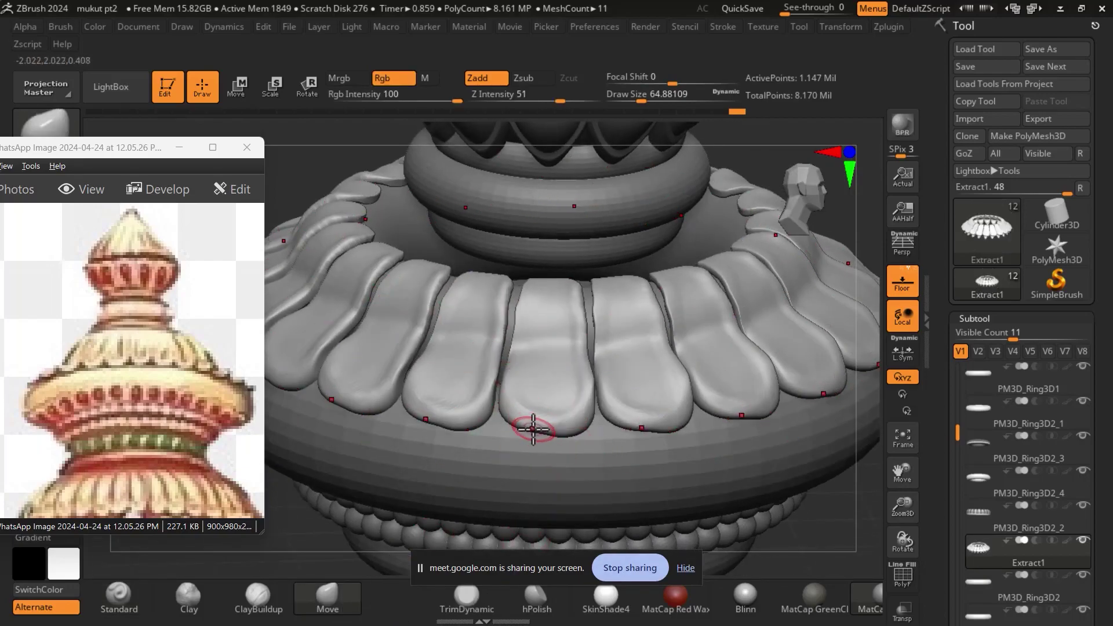
key("]")
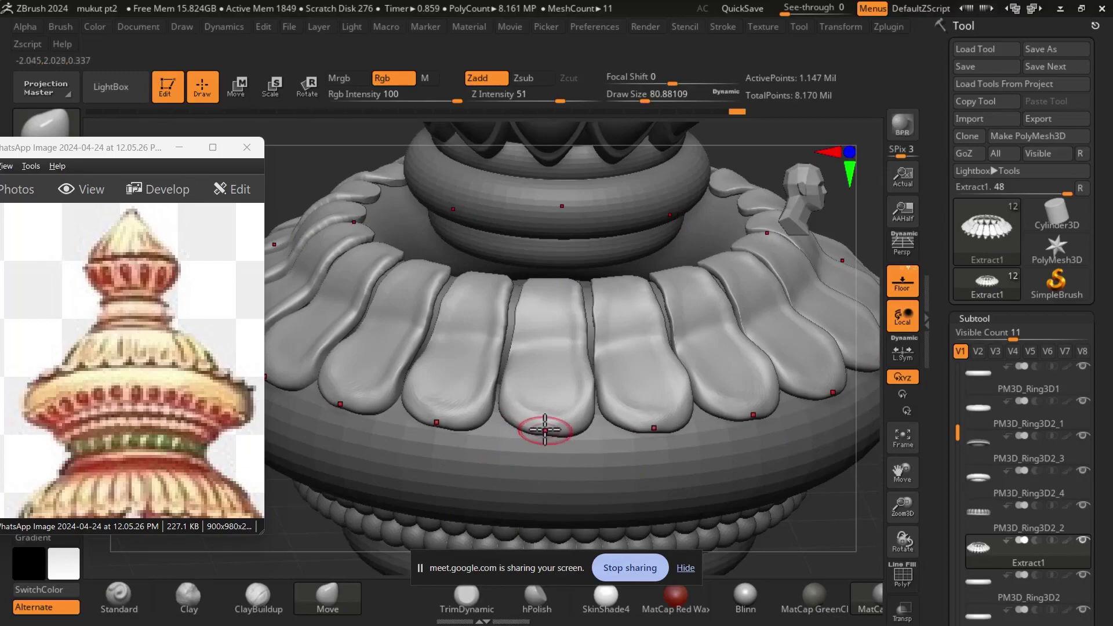
key("bracketright")
key("bracketright")
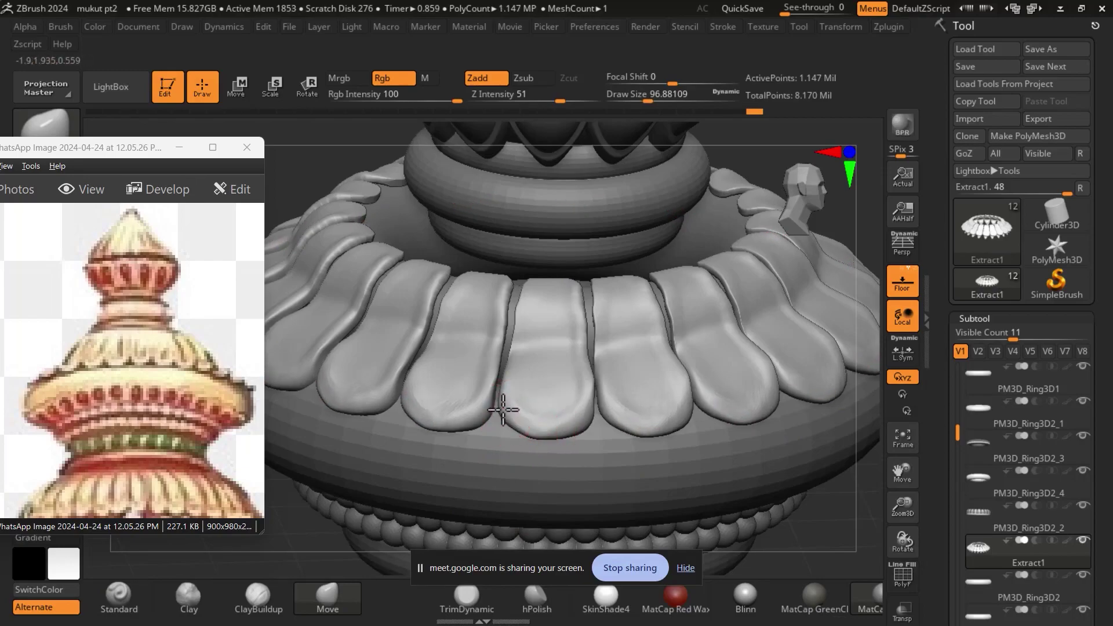
left_click_drag(510, 406, 577, 422)
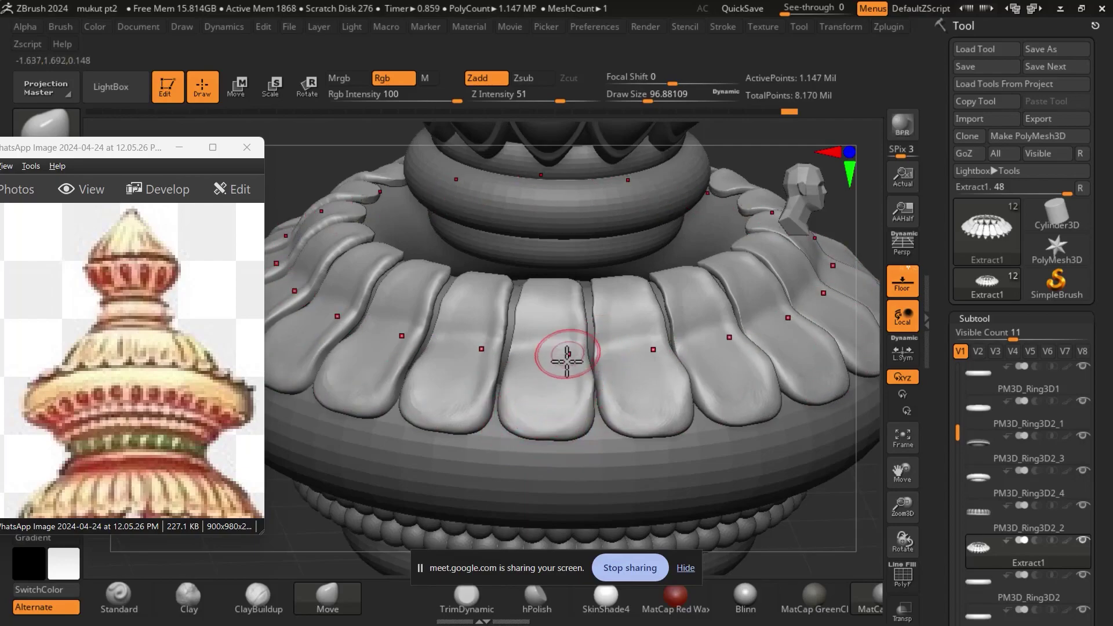
Carve a groove along the front petals with a smaller Standard brush.
left_click(119, 592)
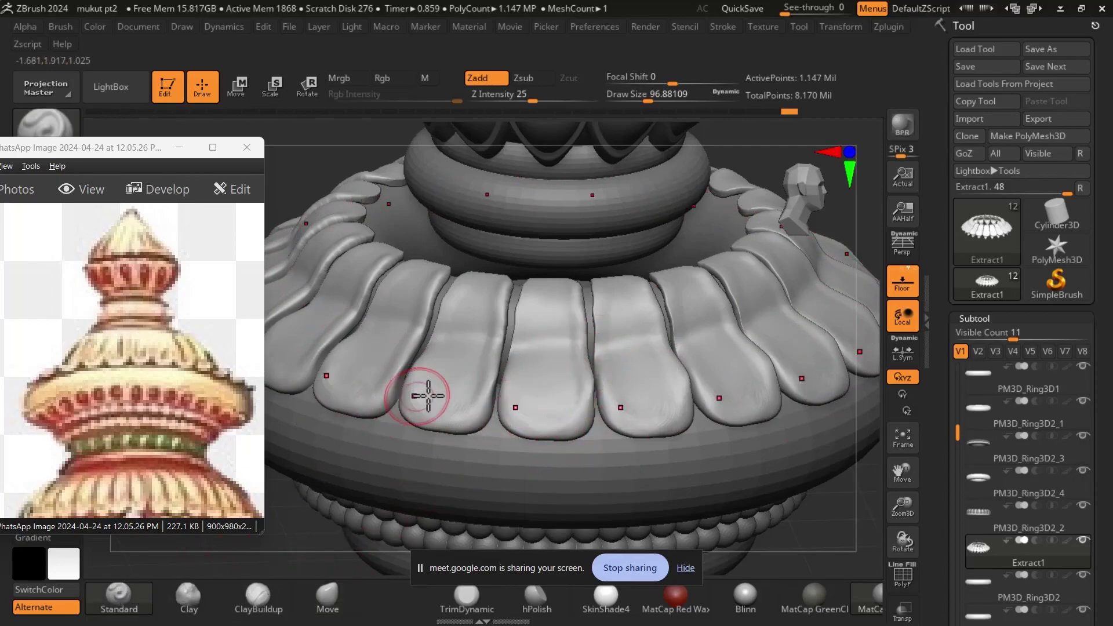
left_click_drag(660, 104, 631, 99)
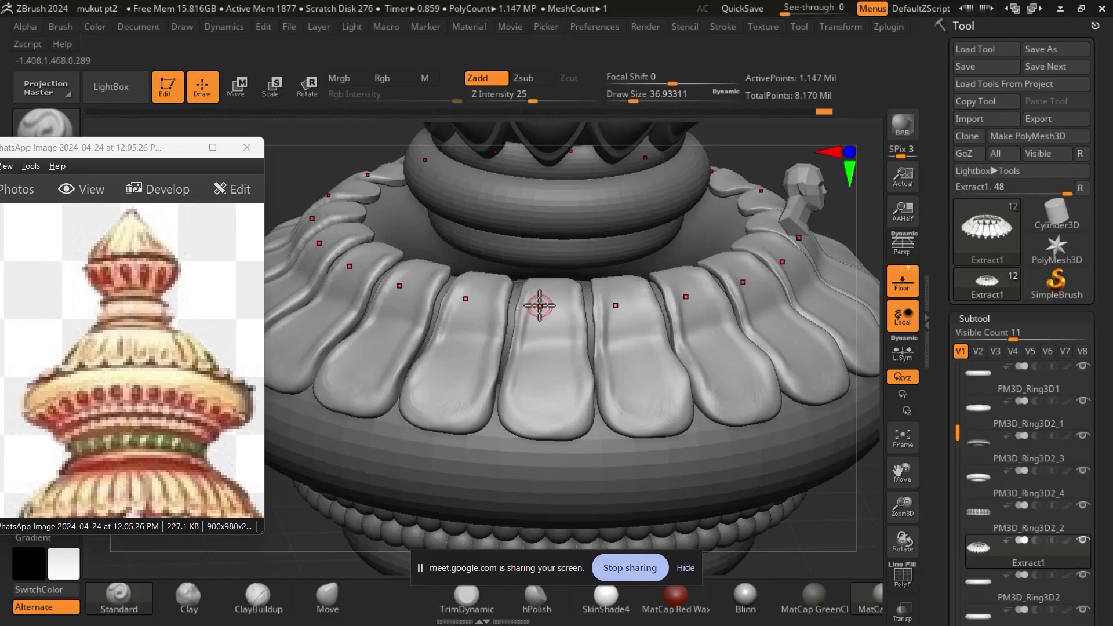
key("b")
key("d")
key("s")
key("b")
key("s")
key("t")
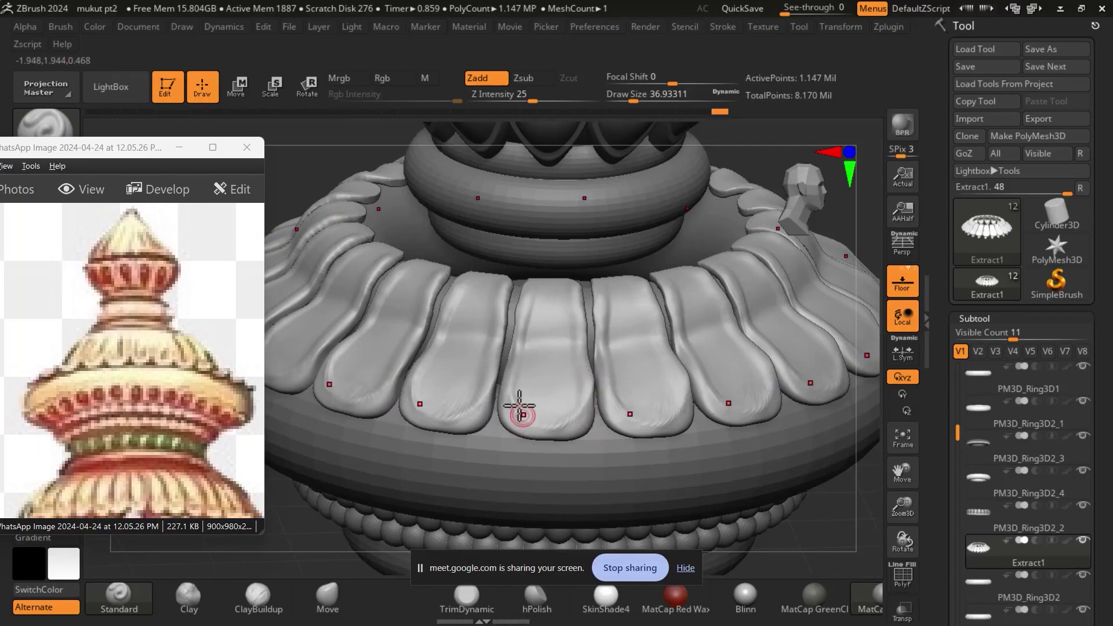
left_click_drag(585, 403, 559, 405)
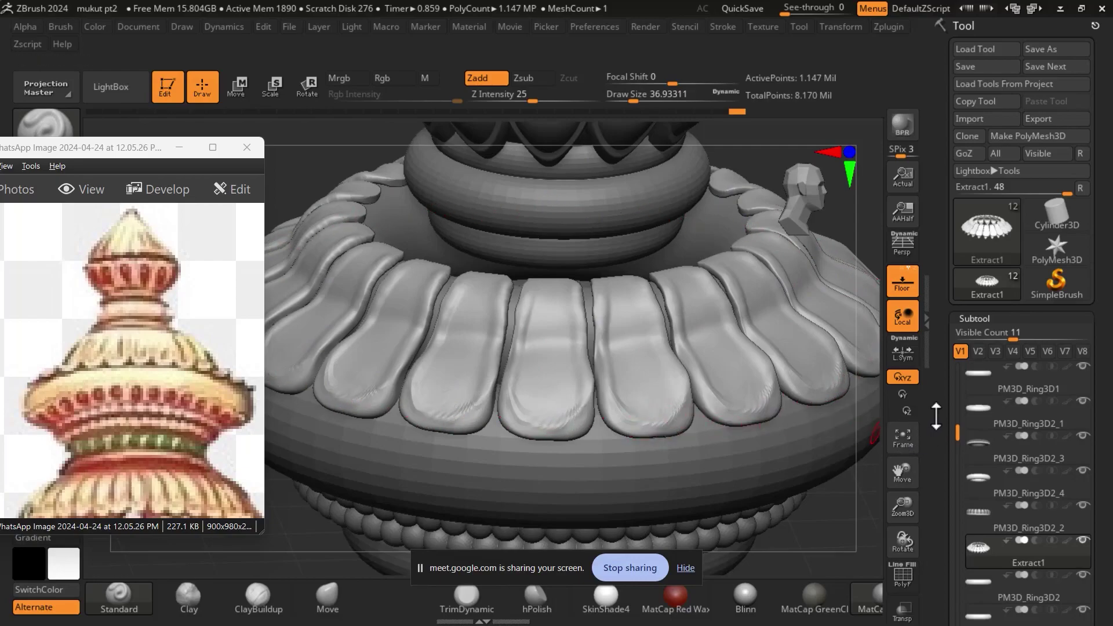
Divide the petal ring from Subtool Geometry to SDiv 3, about 4.59 million points.
scroll(936, 415, "down", 5)
scroll(939, 423, "down", 5)
scroll(951, 435, "down", 3)
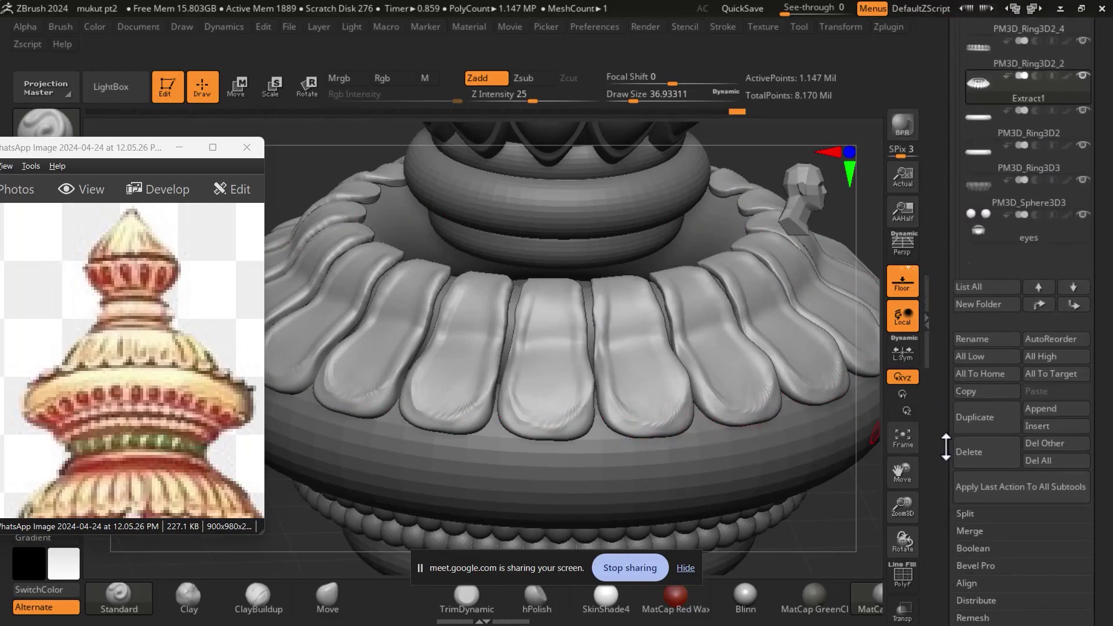
scroll(945, 446, "down", 2)
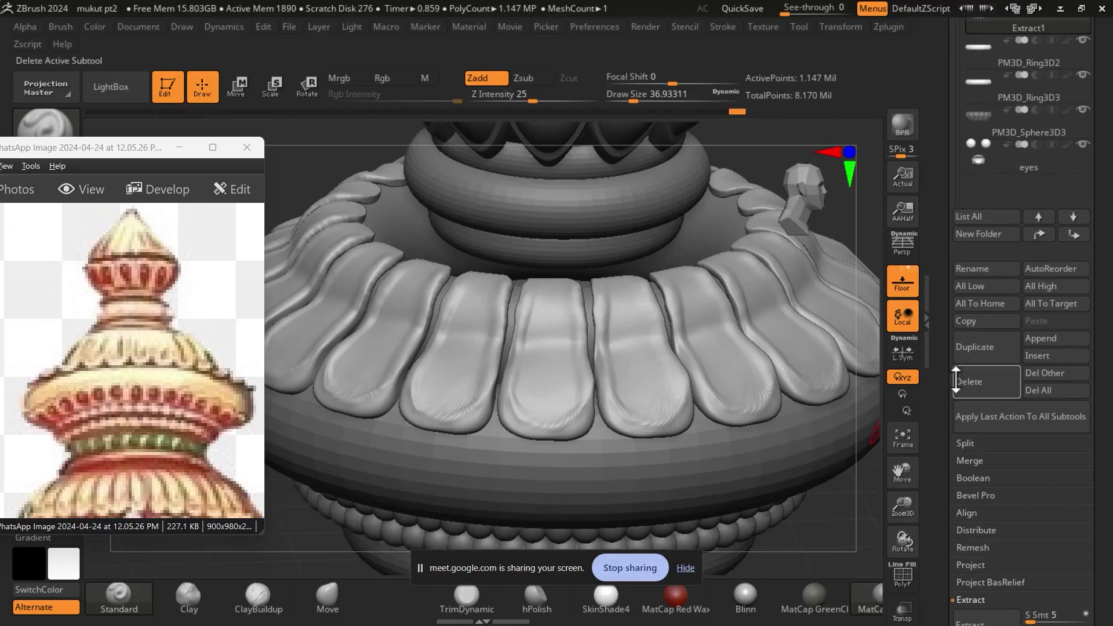
scroll(956, 381, "down", 4)
scroll(955, 381, "down", 4)
scroll(955, 381, "down", 1)
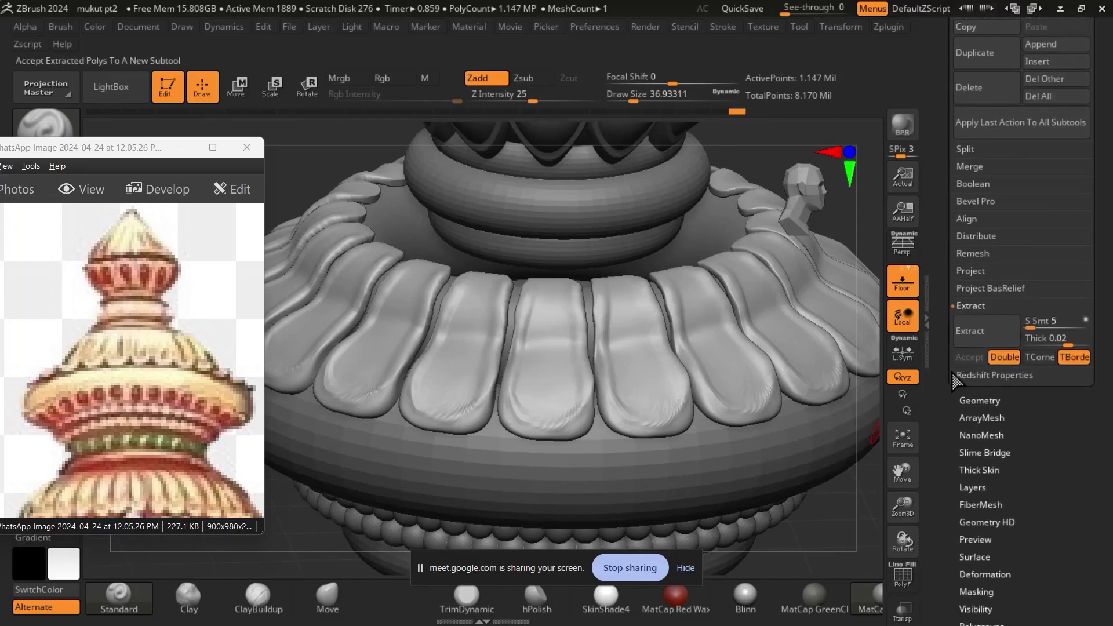
left_click(985, 401)
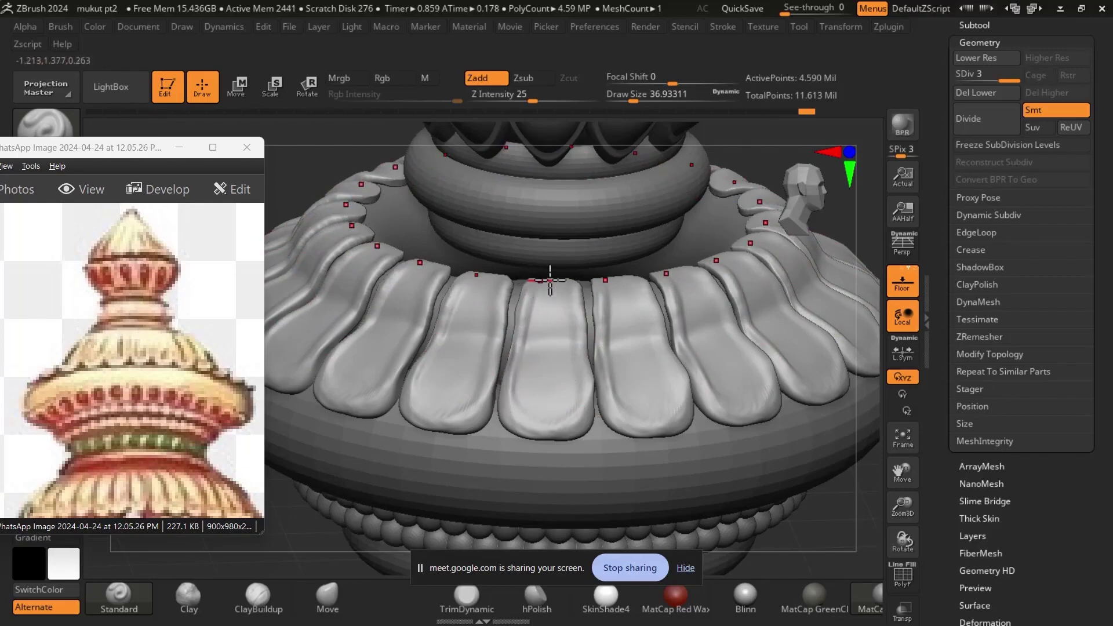
From a top view, carve vertical groove strokes down the centre petals, undoing a bad stroke.
left_click_drag(840, 519, 610, 320)
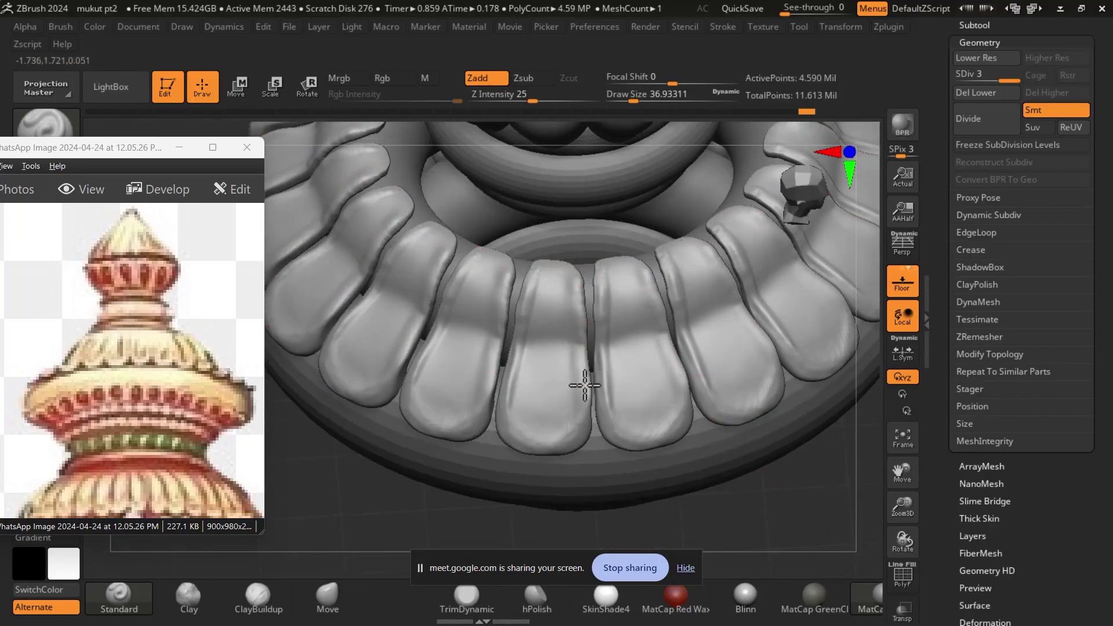
left_click_drag(584, 385, 584, 425)
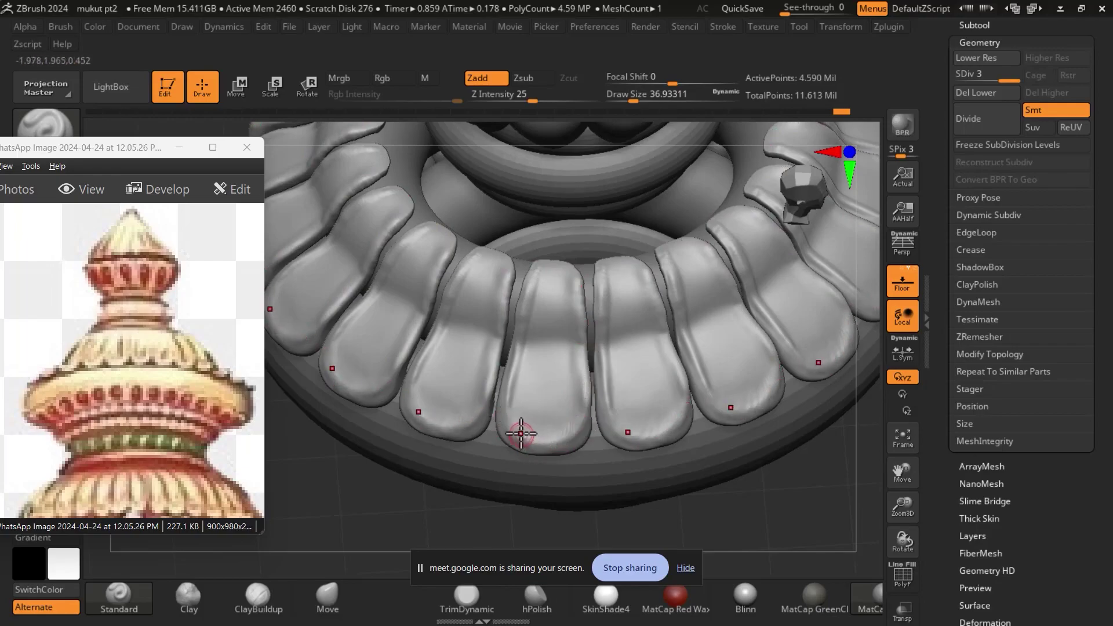
key("ctrl+z")
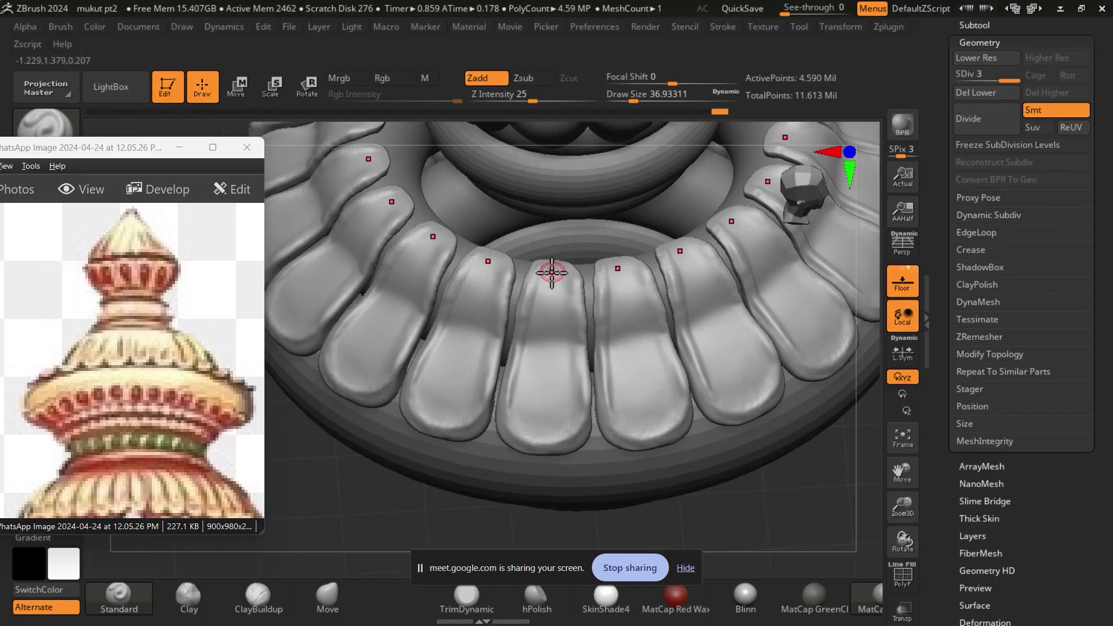
left_click_drag(530, 303, 524, 351)
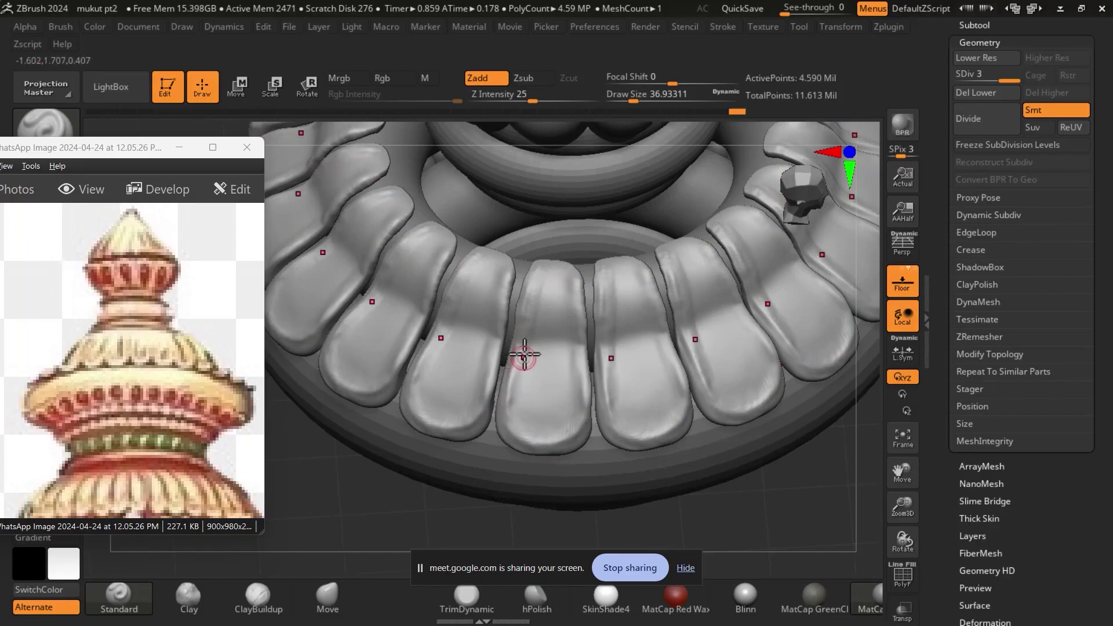
mouse_move(521, 352)
left_mouse_down()
mouse_move(514, 387)
mouse_move(542, 441)
left_mouse_up()
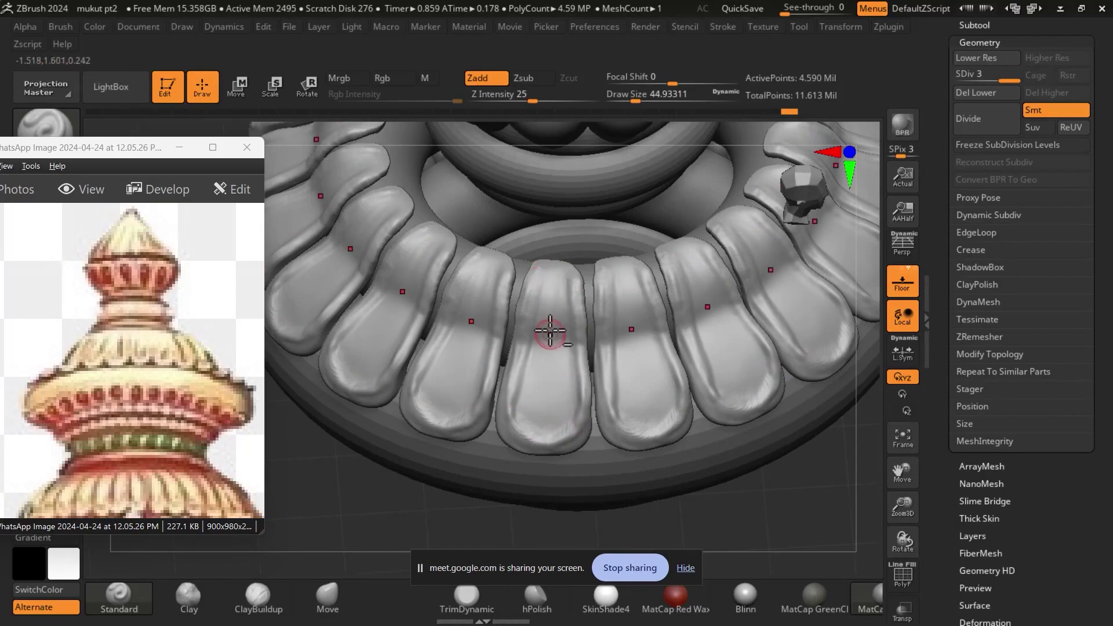
mouse_move(548, 338)
left_mouse_down()
mouse_move(538, 371)
mouse_move(559, 293)
mouse_move(562, 365)
mouse_move(537, 360)
left_mouse_up()
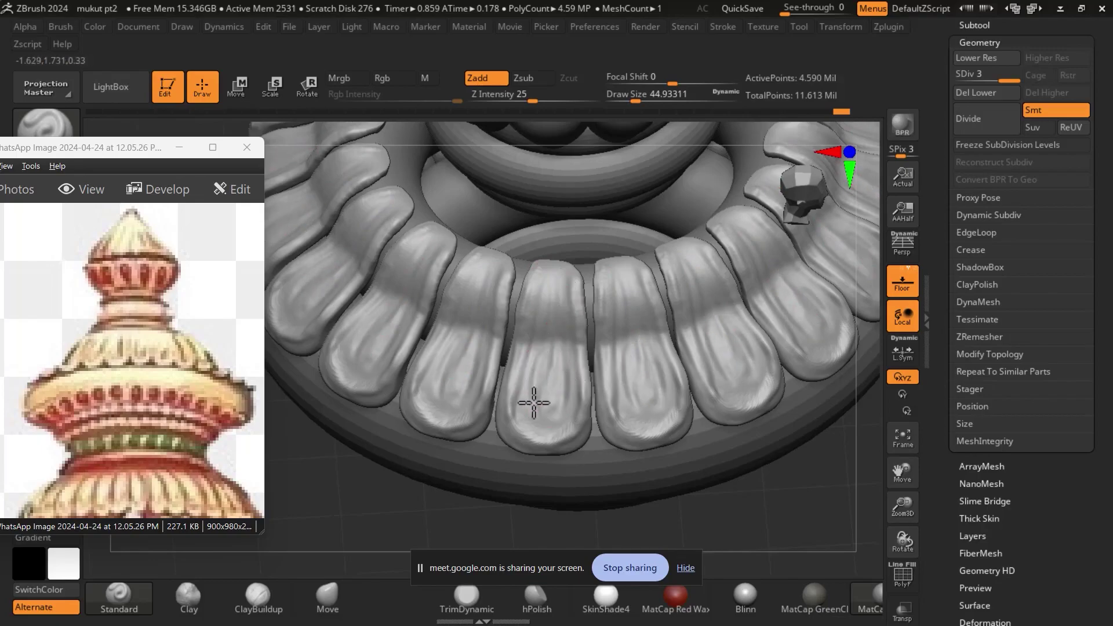
Orbit to review the petal ring, undo the latest strokes and reselect the Standard brush.
left_click_drag(794, 510, 777, 439)
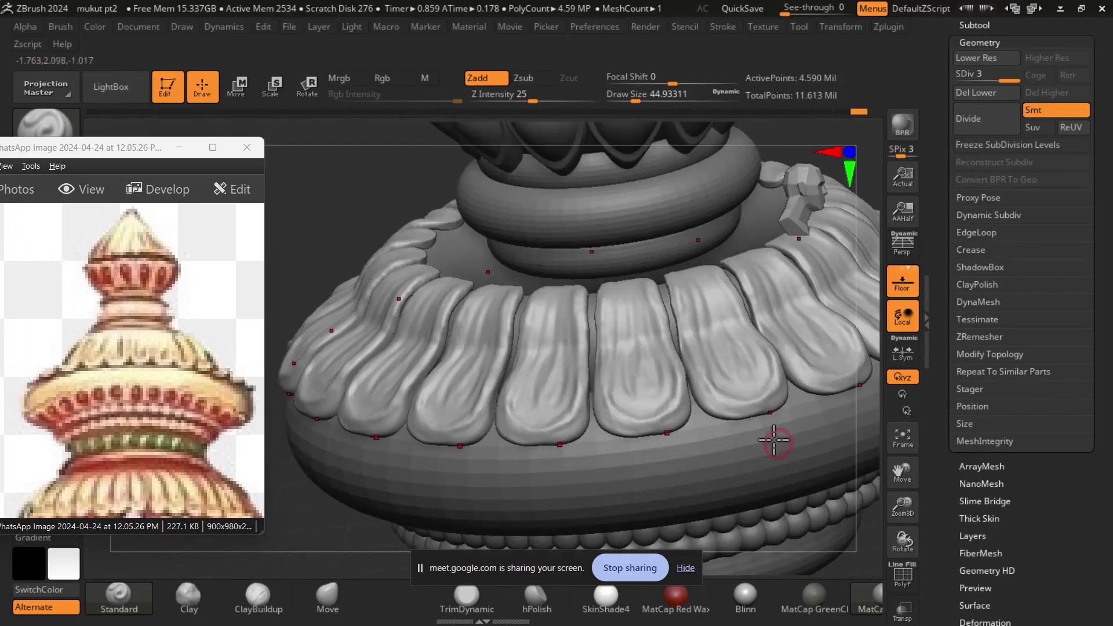
left_click_drag(366, 194, 516, 255)
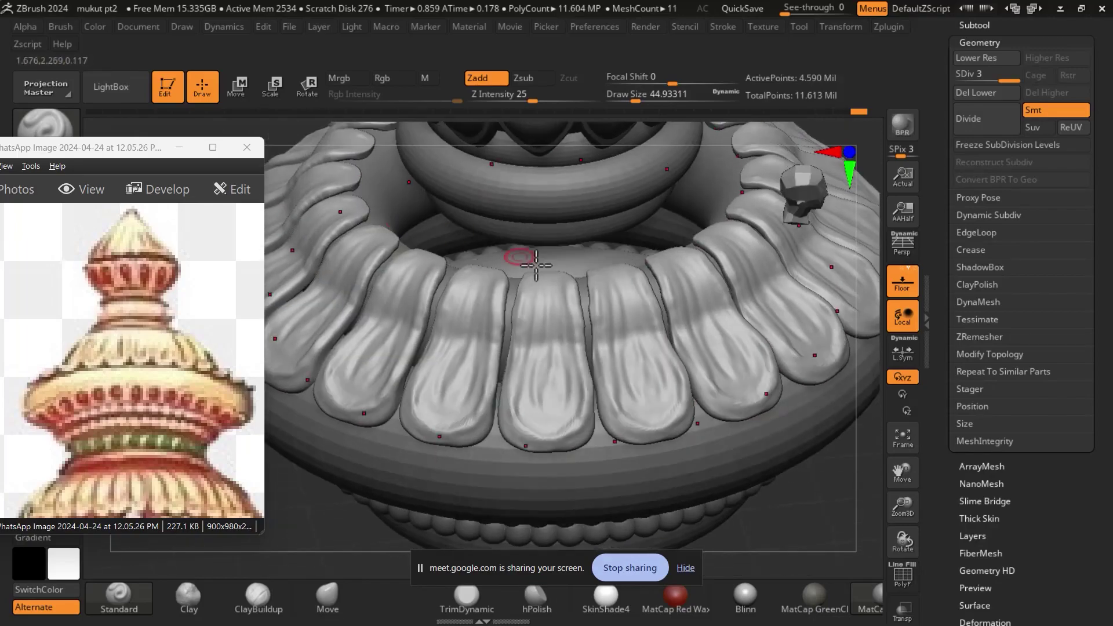
key("ctrl+z")
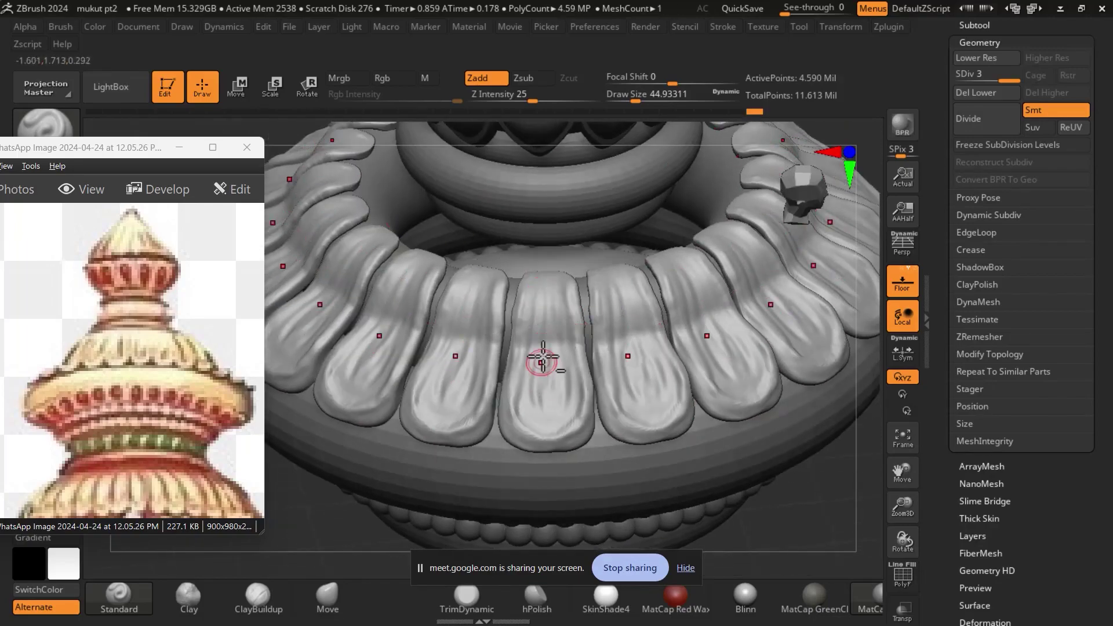
key("b")
key("s")
key("t")
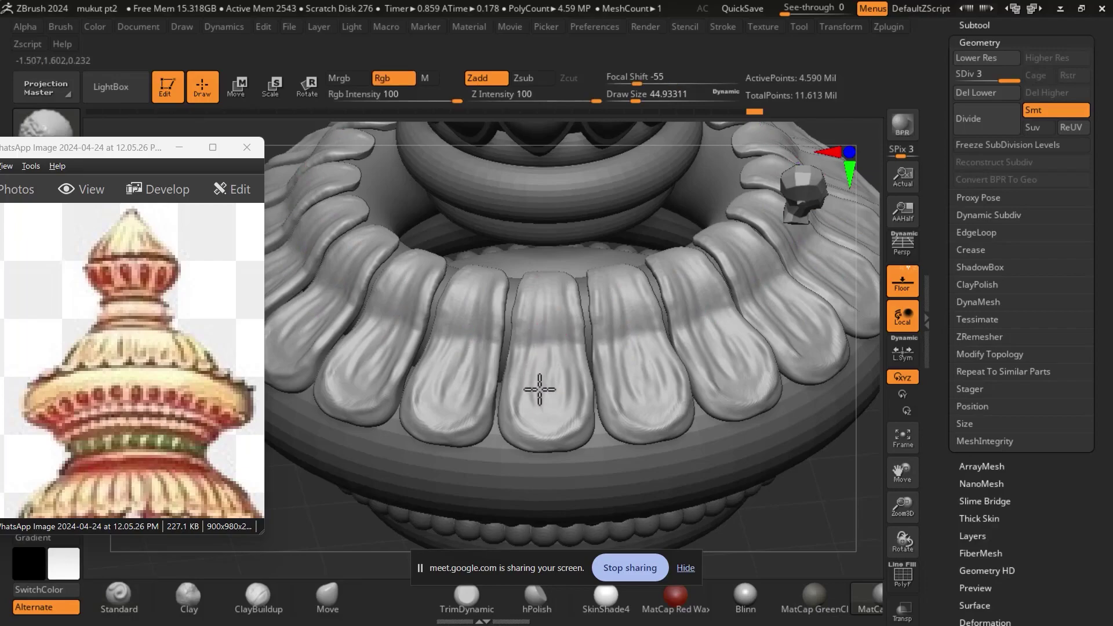
Switch to ClayBuildup and build up clay along the centre petal, its groove and lower edge.
key("b")
key("s")
key("t")
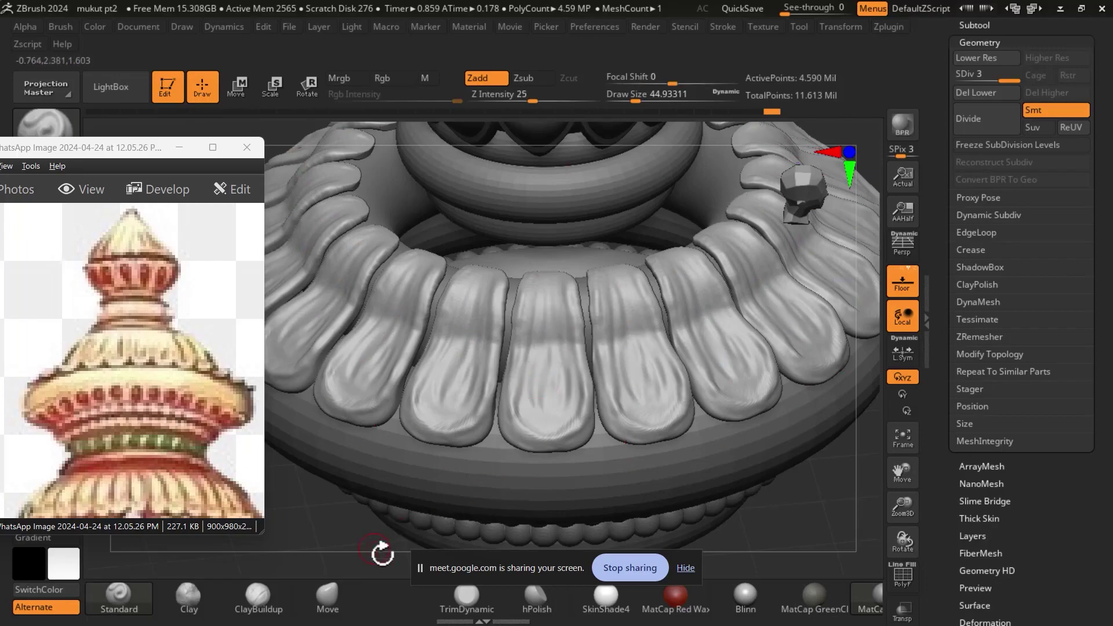
left_click(471, 593)
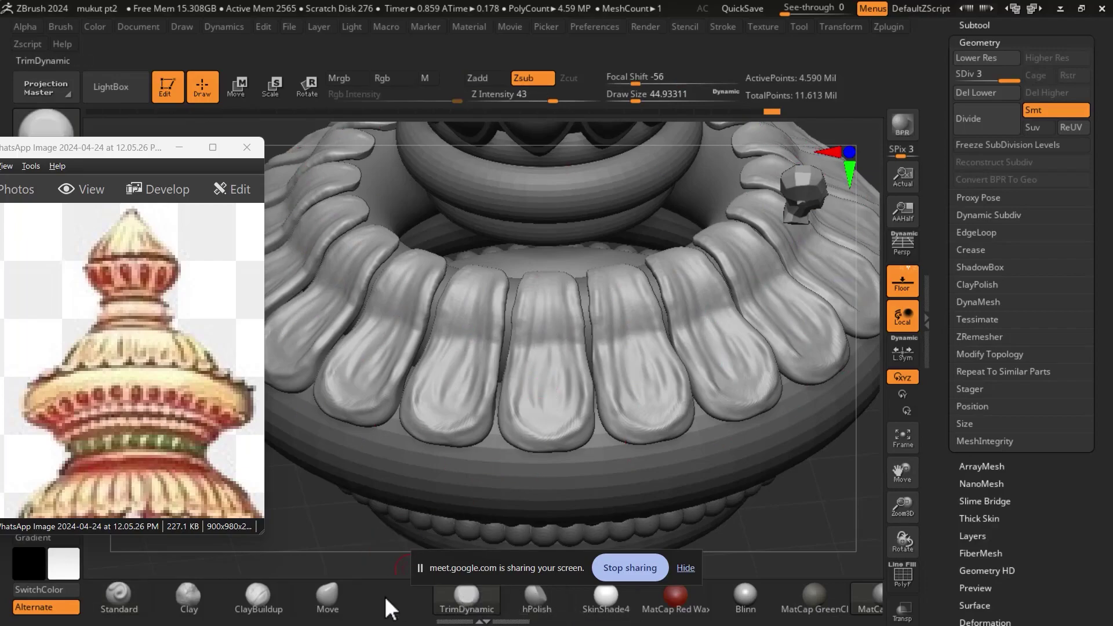
left_click(265, 597)
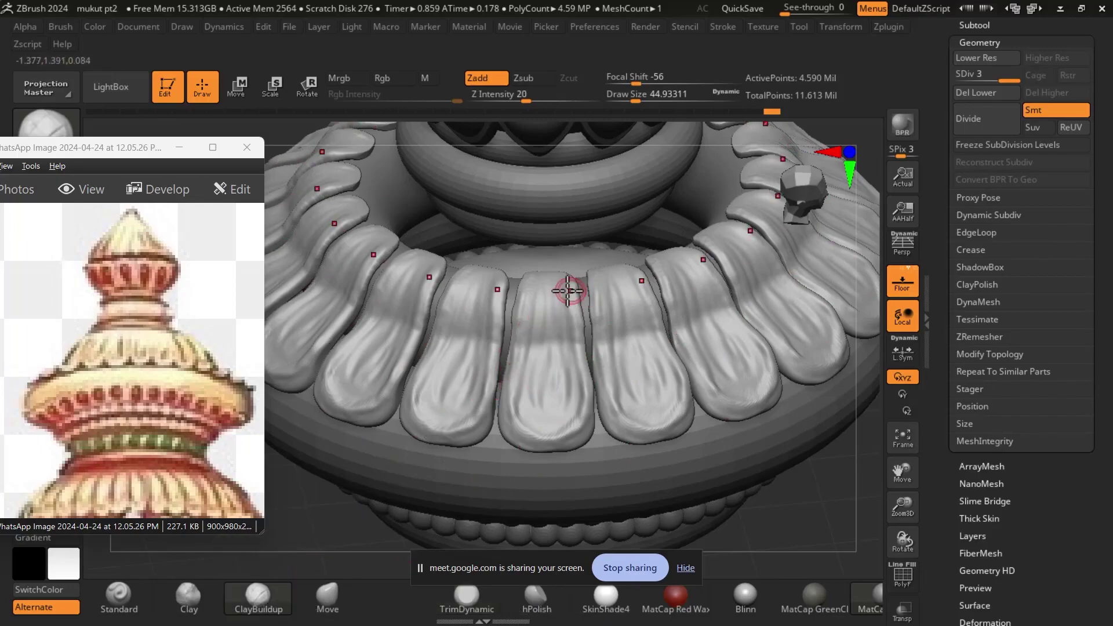
left_click_drag(527, 281, 518, 430)
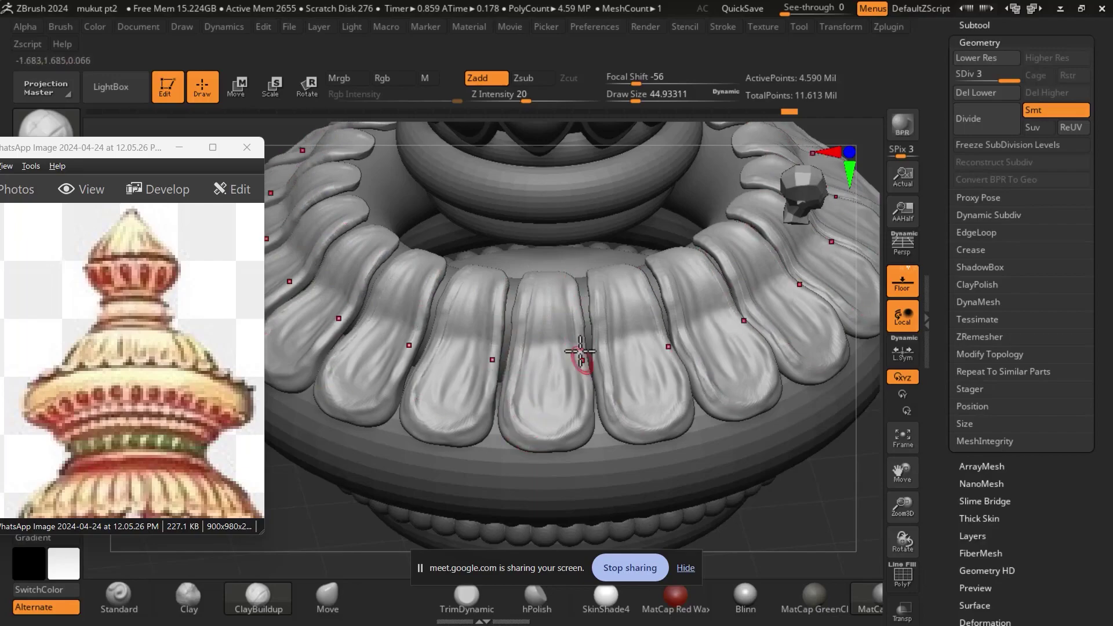
left_click_drag(515, 400, 506, 404)
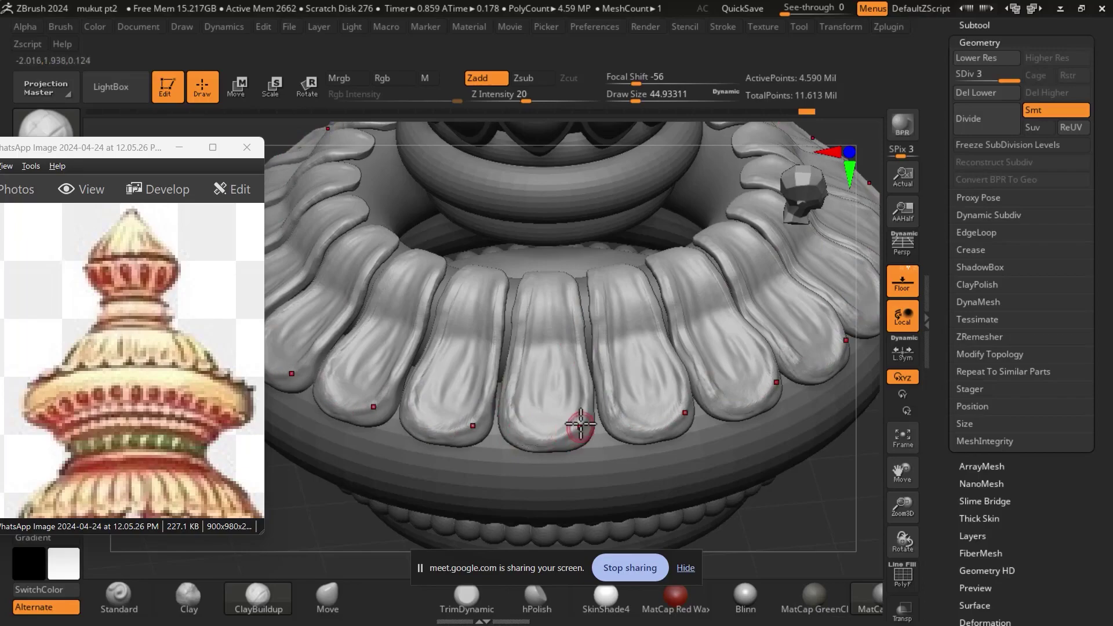
left_click_drag(580, 425, 590, 420)
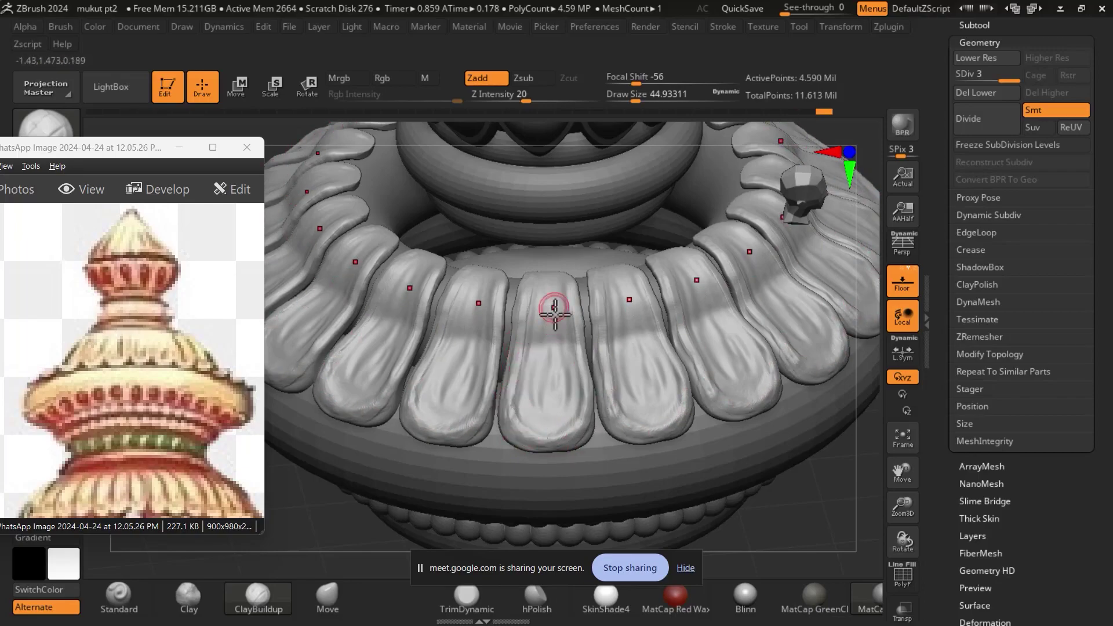
Add short ClayBuildup strokes on the centre petal and ridge lines along the petal edges.
left_click_drag(541, 315, 541, 311)
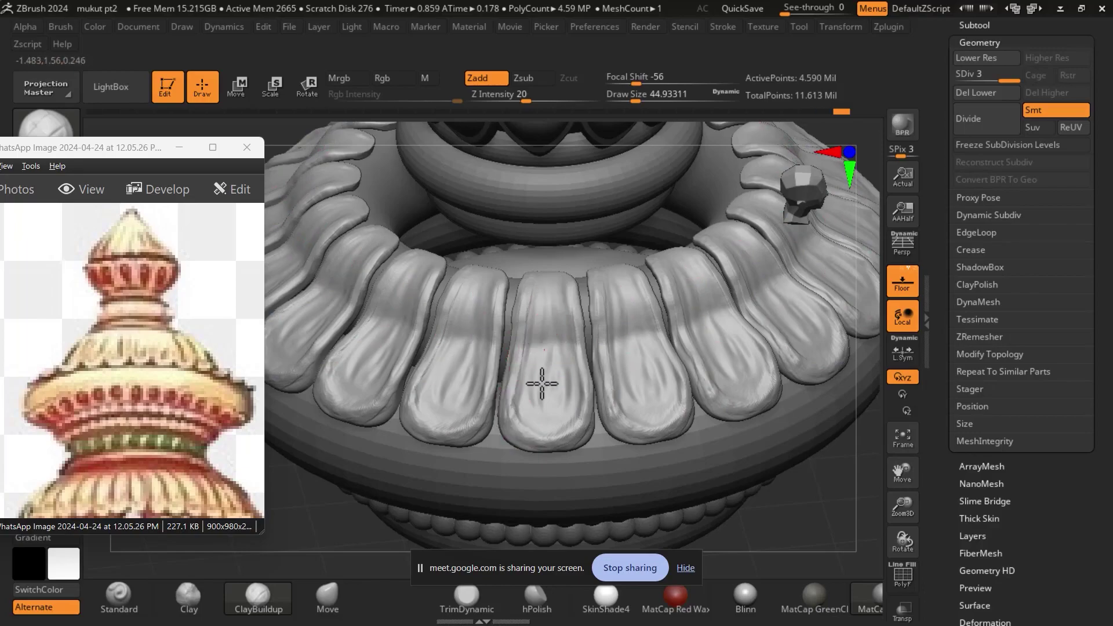
left_click_drag(550, 368, 544, 318)
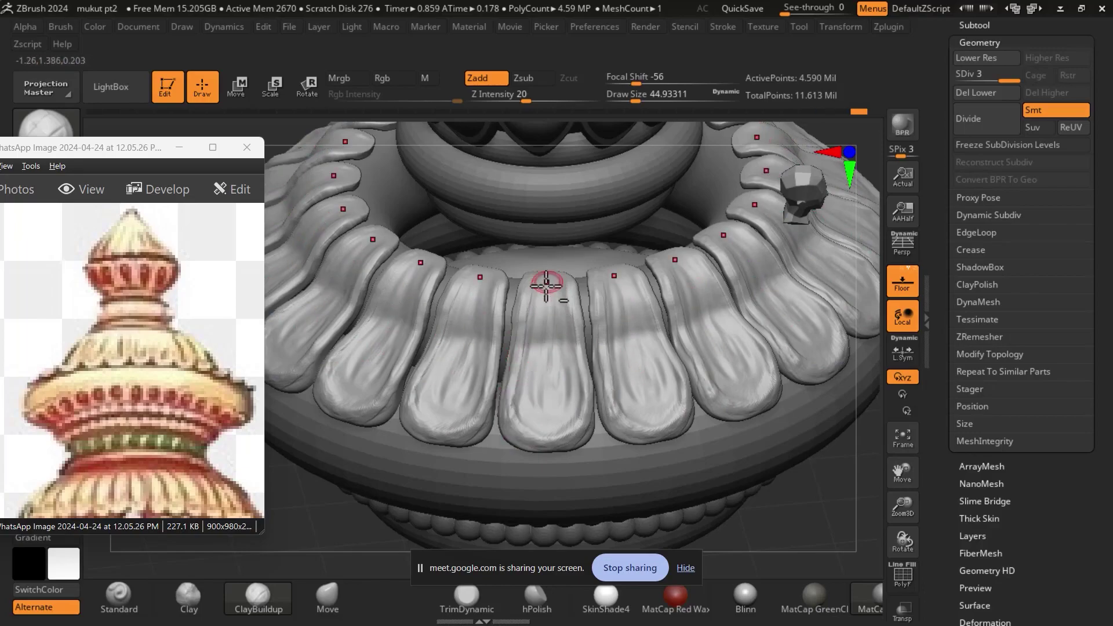
mouse_move(532, 367)
left_mouse_down()
mouse_move(536, 410)
mouse_move(550, 375)
left_mouse_up()
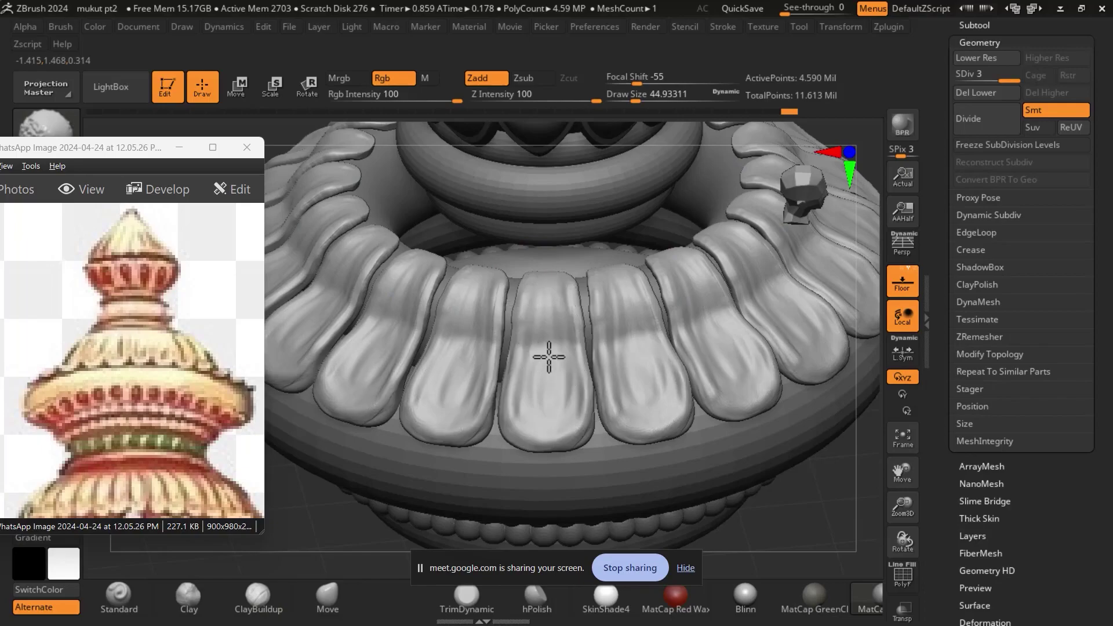
key("b")
key("c")
key("b")
left_click_drag(819, 484, 771, 370)
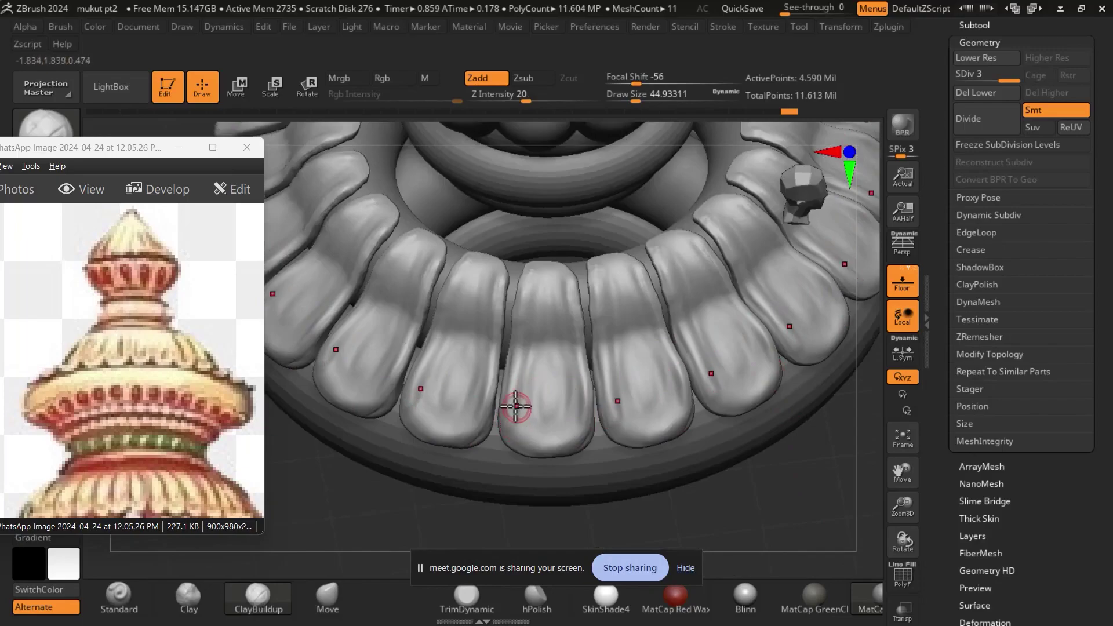
left_click_drag(526, 373, 548, 445)
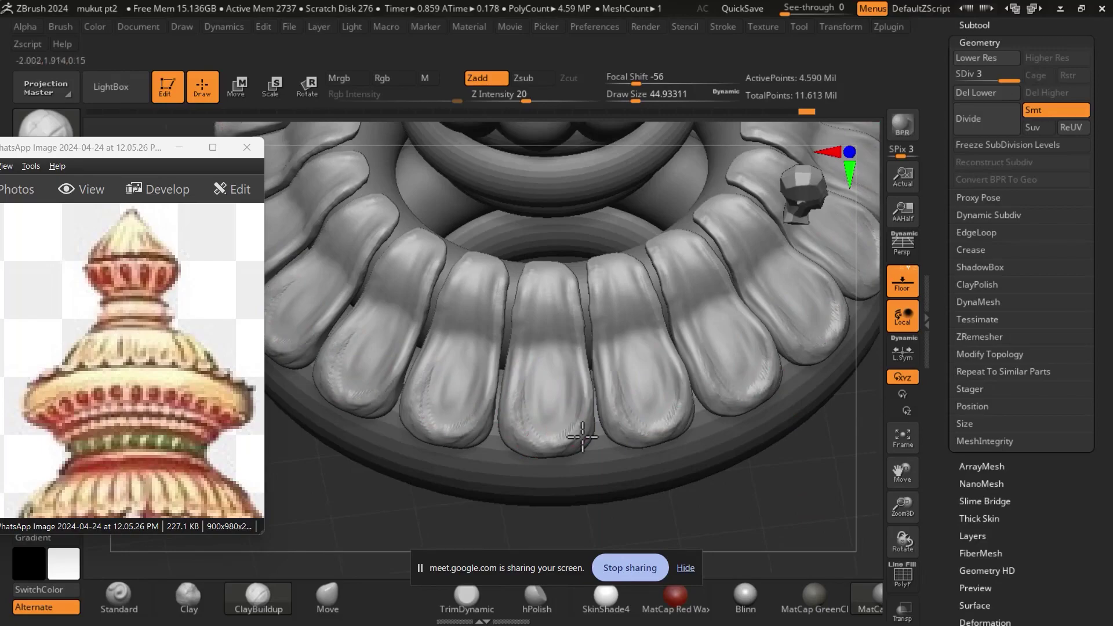
Orbit to a straight front view of the crown and swing it right, keeping ClayBuildup active.
right_click_drag(668, 474, 579, 449)
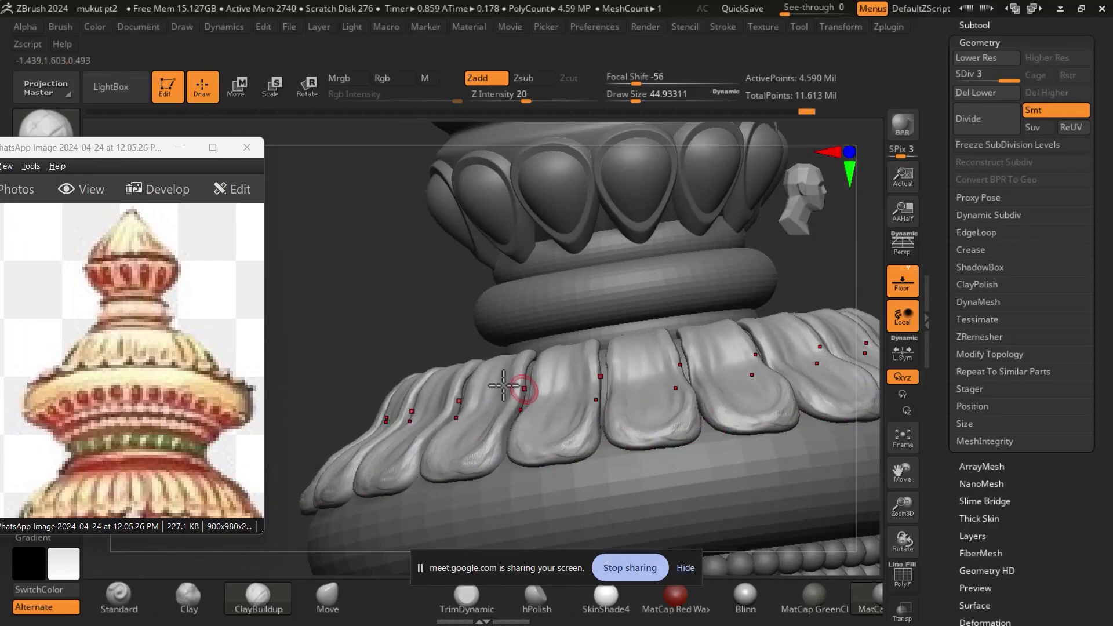
left_click_drag(399, 291, 389, 271, "shift")
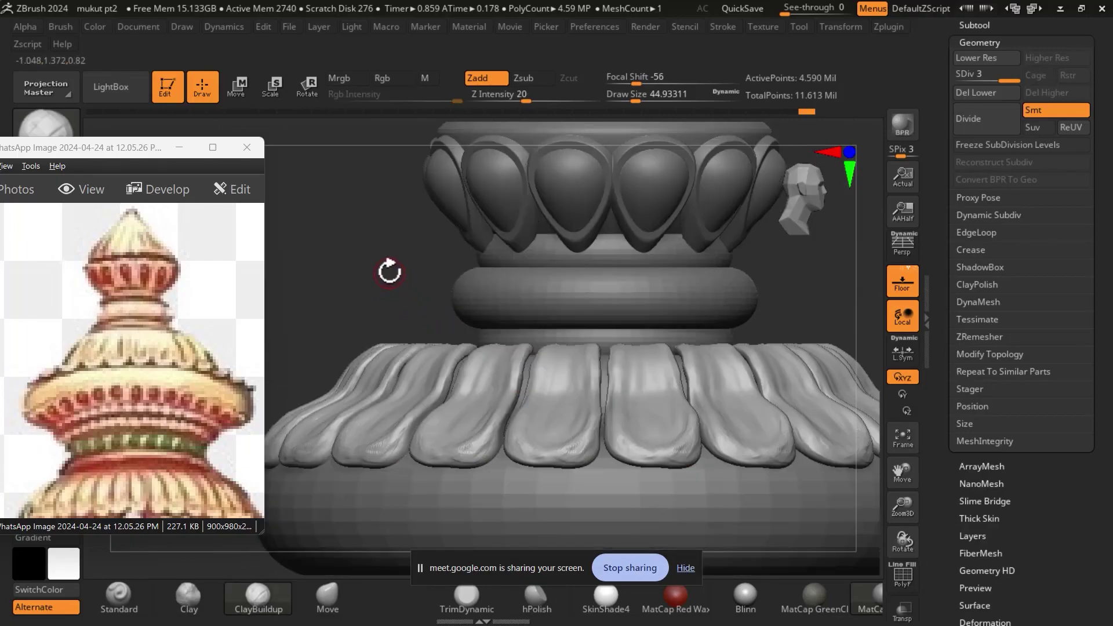
key("b")
key("c")
key("b")
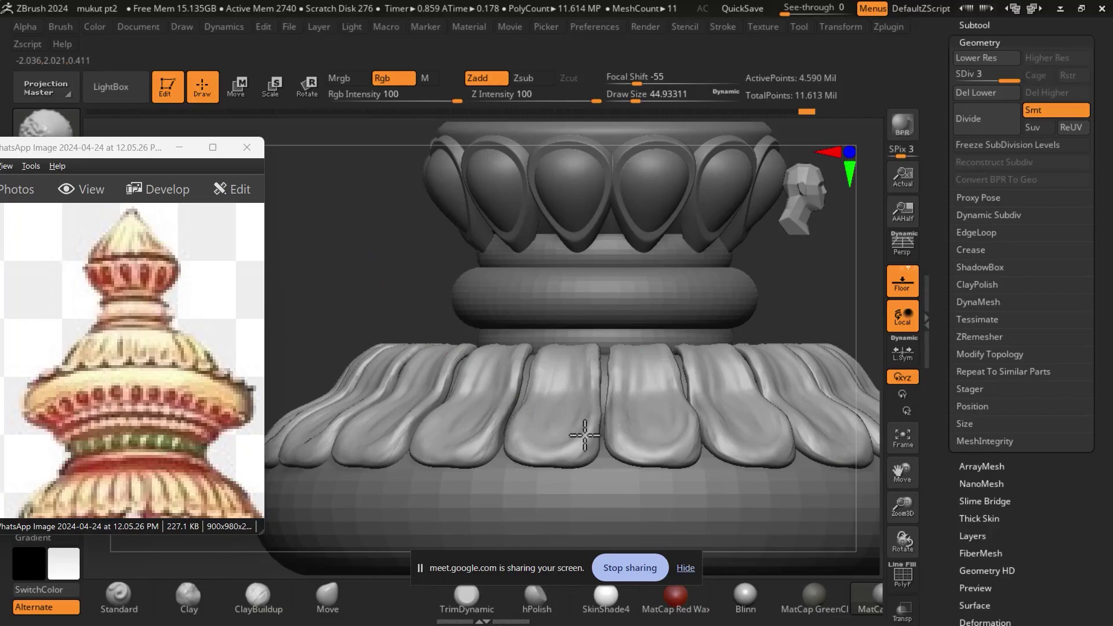
key("b")
key("c")
key("b")
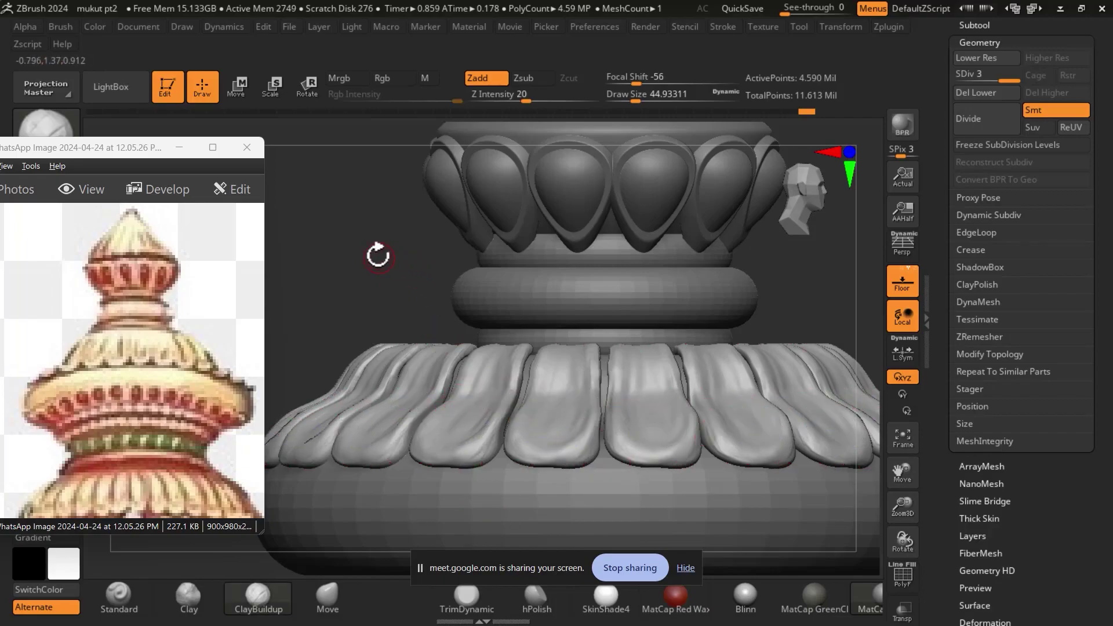
mouse_move(378, 255)
left_mouse_down()
mouse_move(372, 248)
mouse_move(434, 323)
left_mouse_up()
key("b")
key("m")
key("v")
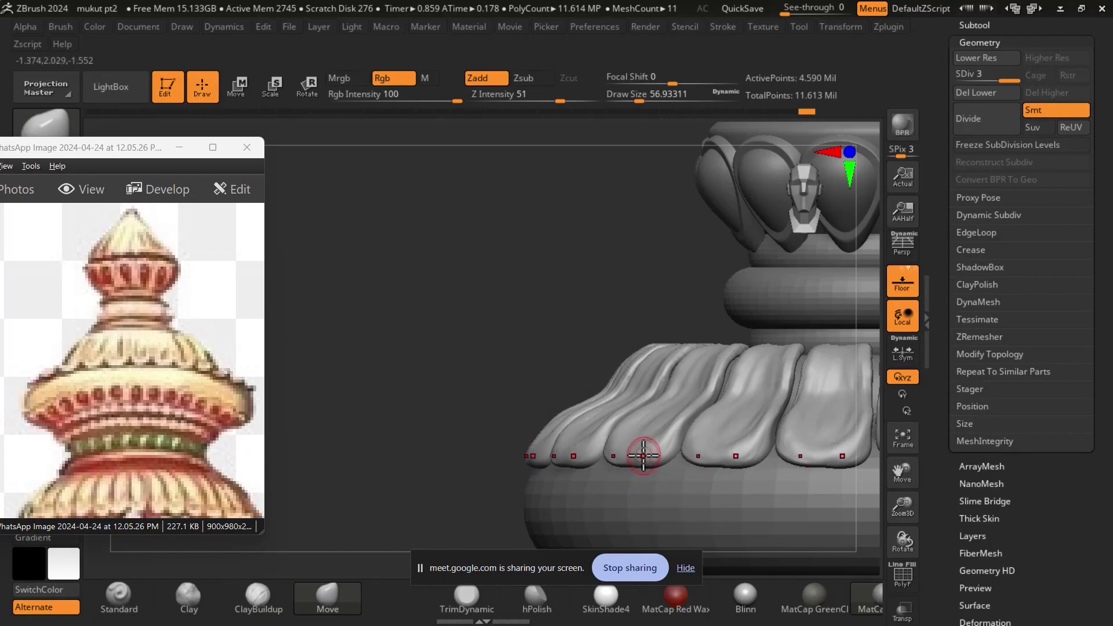
key("bracketright")
key("bracketright")
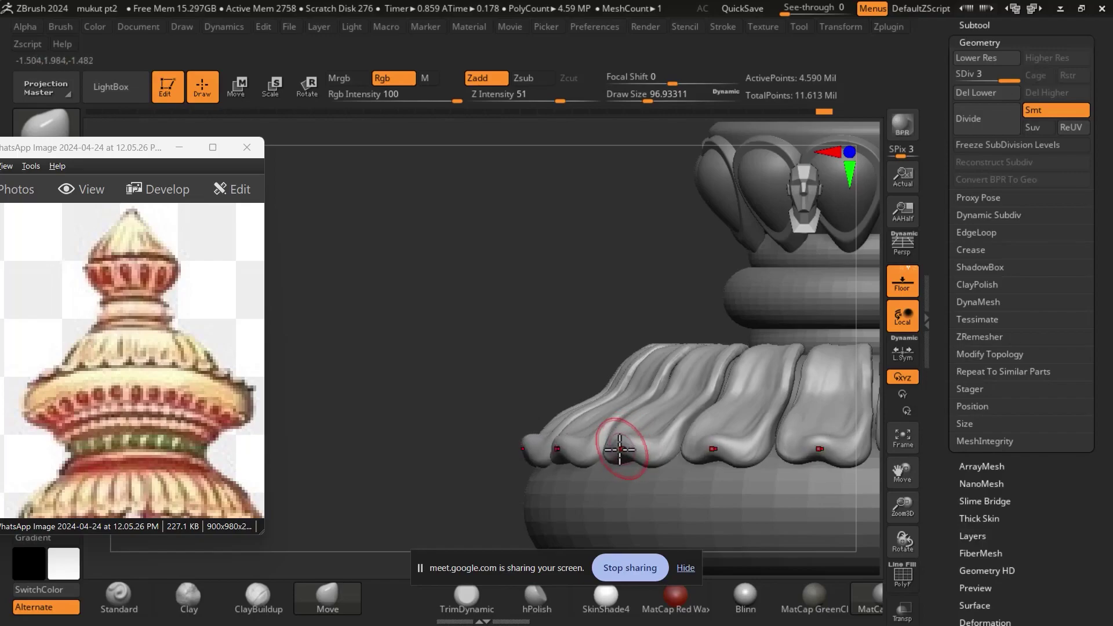
left_click_drag(510, 311, 833, 485)
mouse_move(890, 462)
left_mouse_down()
mouse_move(802, 522)
mouse_move(833, 493)
mouse_move(803, 498)
left_mouse_up()
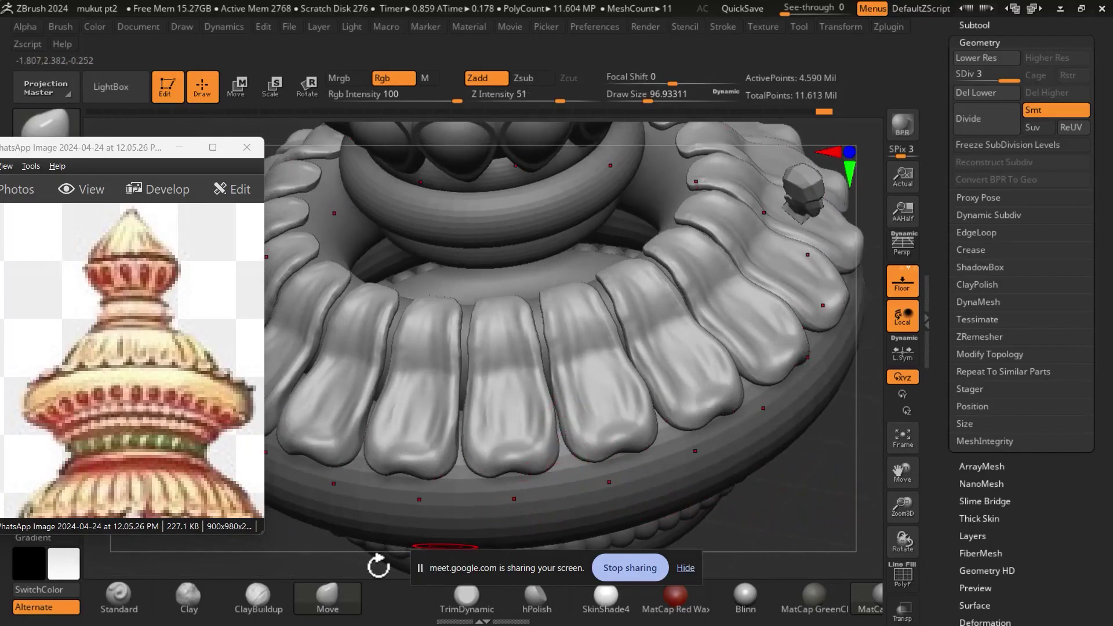
left_click(260, 595)
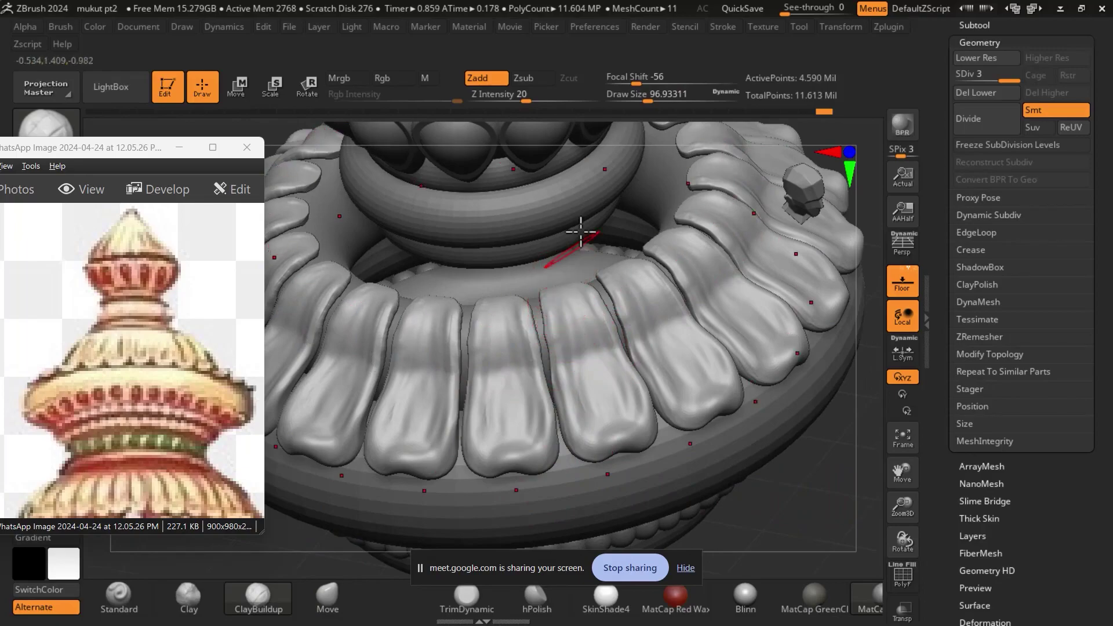
Shrink Draw Size to about 86.82, try a groove between two petals, and undo it.
left_click_drag(654, 100, 638, 103)
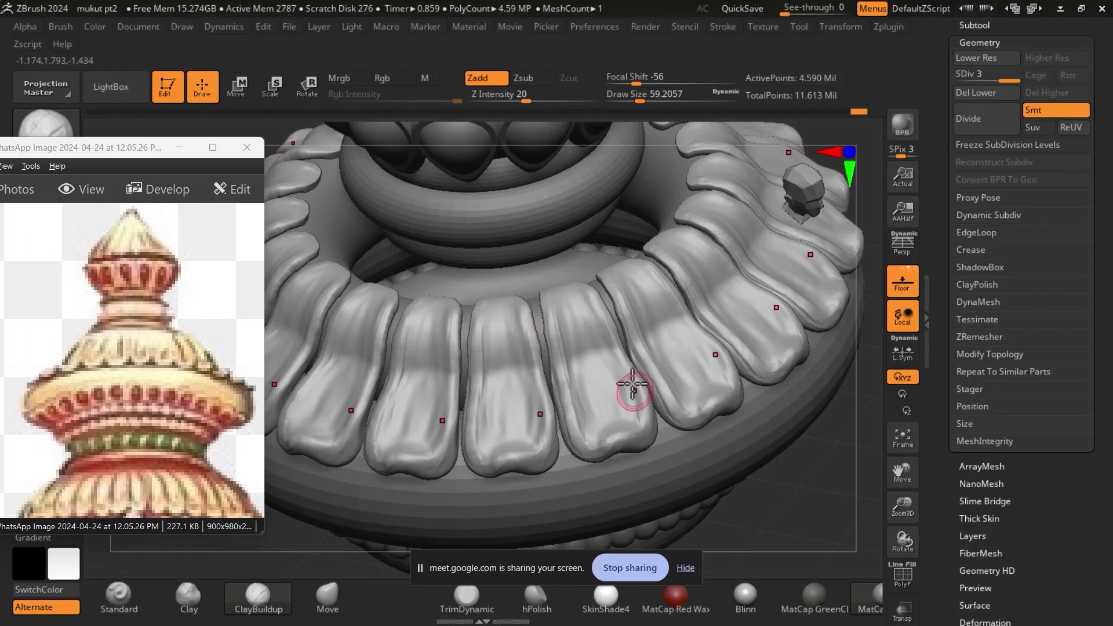
mouse_move(633, 386)
left_mouse_down()
mouse_move(596, 293)
mouse_move(631, 373)
left_mouse_up()
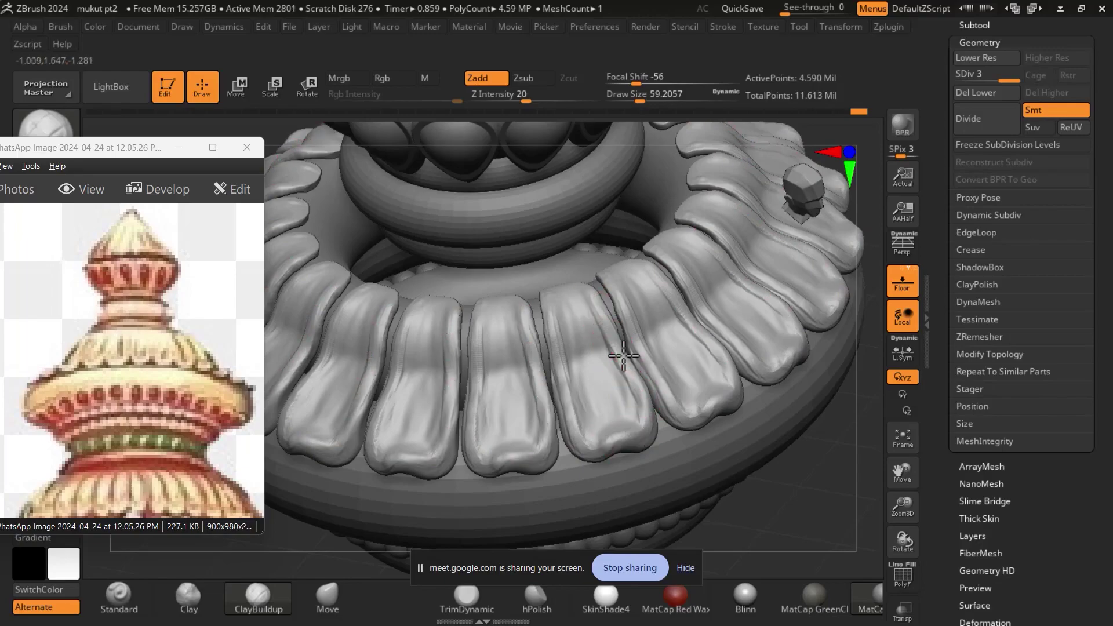
key("ctrl+z")
key("ctrl+z")
Orbit to look down onto the petal ring and select the Move brush.
mouse_move(767, 499)
right_mouse_down()
mouse_move(745, 442)
mouse_move(653, 415)
right_mouse_up()
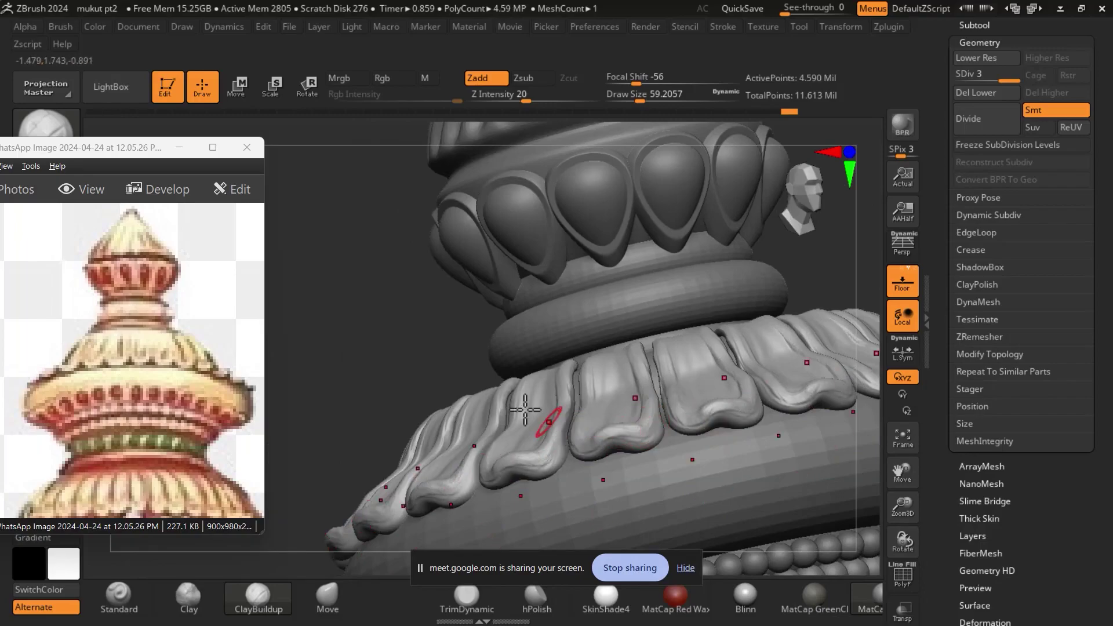
mouse_move(526, 410)
right_mouse_down()
mouse_move(430, 303)
mouse_move(723, 281)
mouse_move(713, 330)
mouse_move(686, 293)
mouse_move(649, 425)
right_mouse_up()
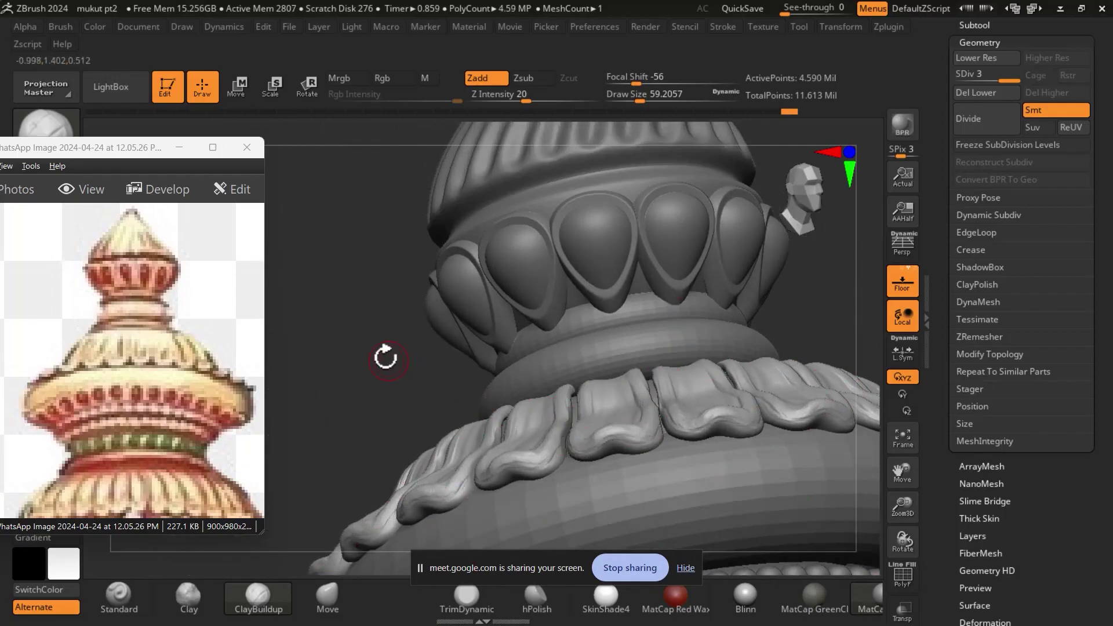
mouse_move(385, 355)
right_mouse_down()
mouse_move(397, 422)
mouse_move(740, 460)
mouse_move(797, 488)
mouse_move(795, 440)
mouse_move(770, 460)
mouse_move(733, 385)
mouse_move(852, 472)
mouse_move(651, 385)
right_mouse_up()
right_click_drag(811, 472, 580, 306)
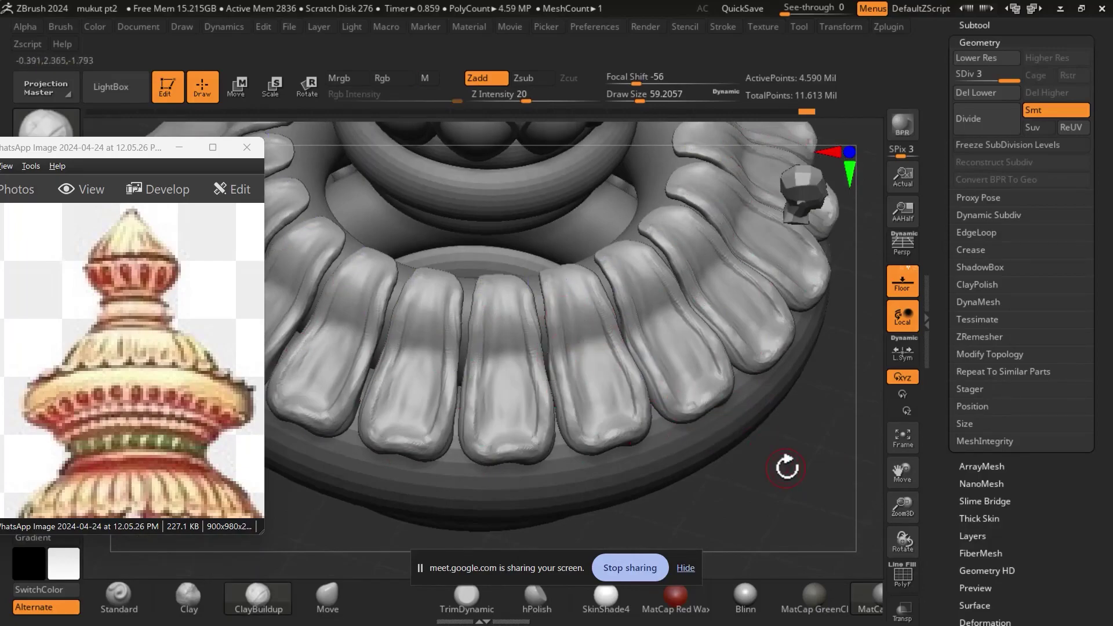
right_click_drag(854, 385, 476, 578)
left_click(329, 594)
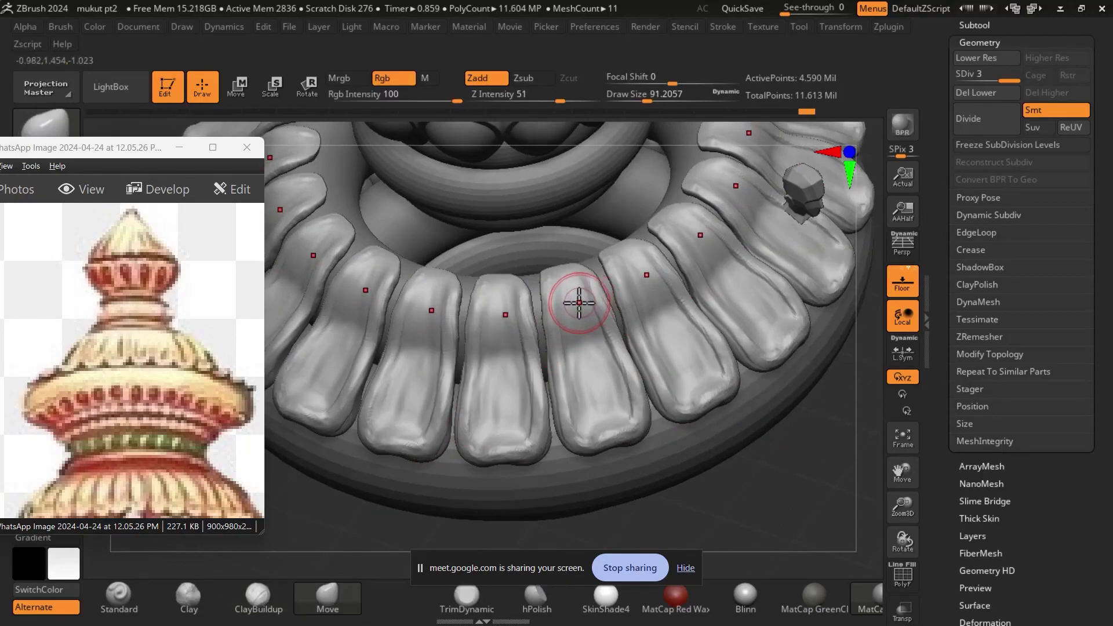
Enlarge the brush and Shift-smooth the petal surfaces.
key("bracketright")
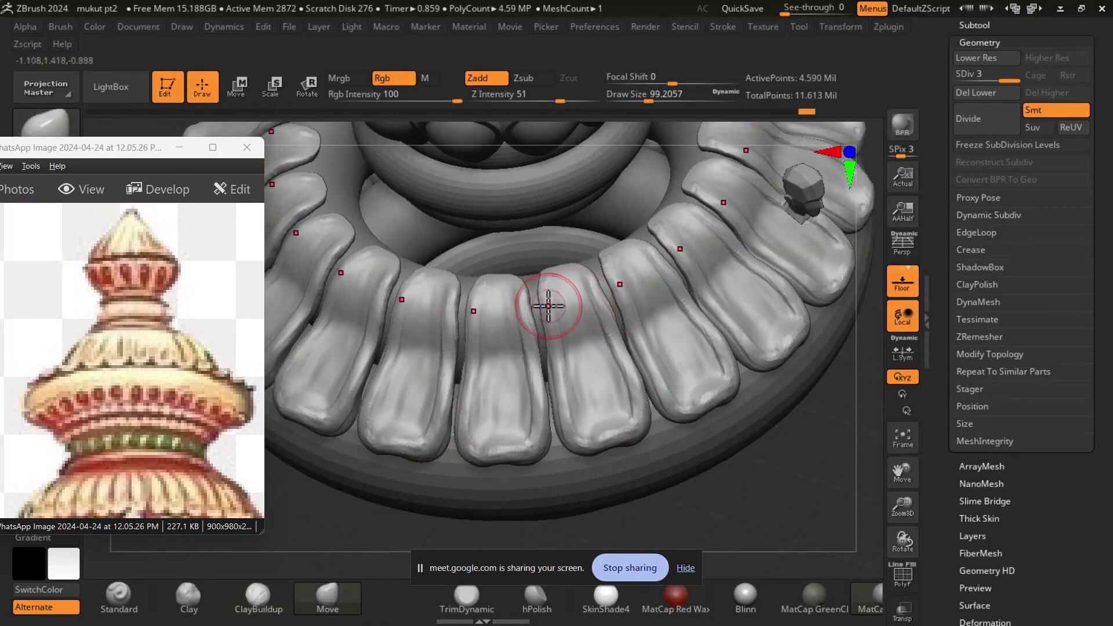
left_click_drag(514, 288, 529, 360, "shift")
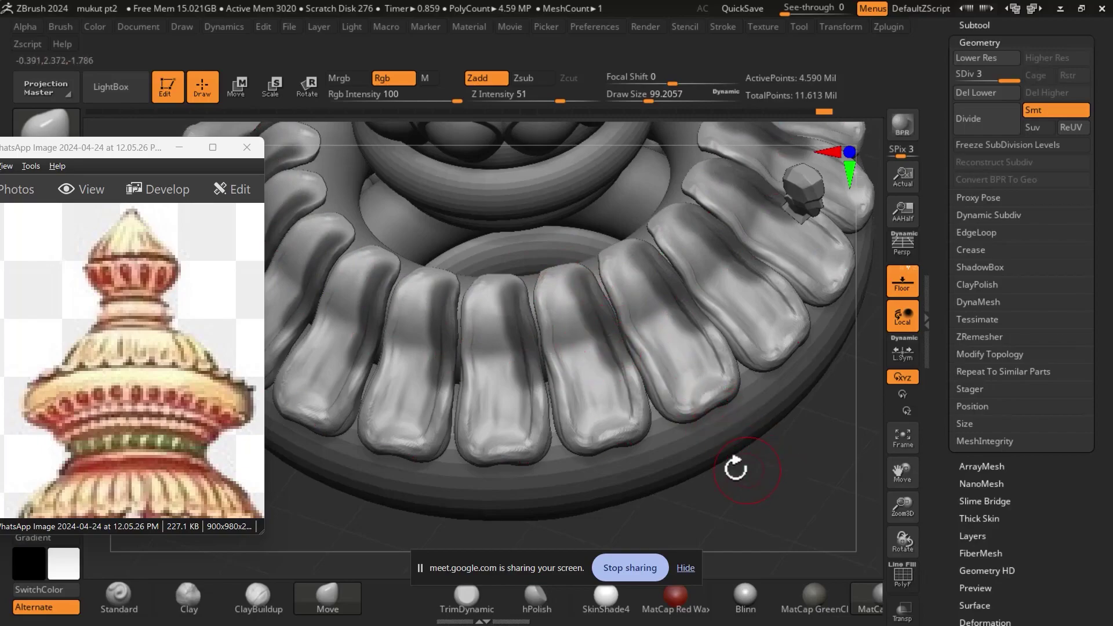
key("shift")
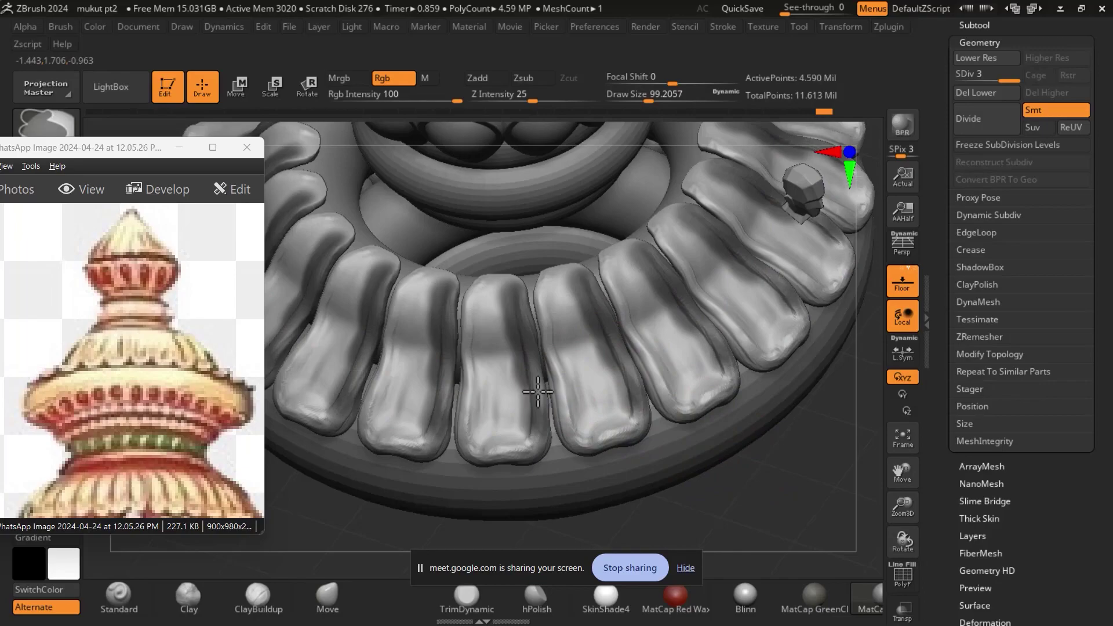
left_click_drag(538, 391, 536, 406, "shift")
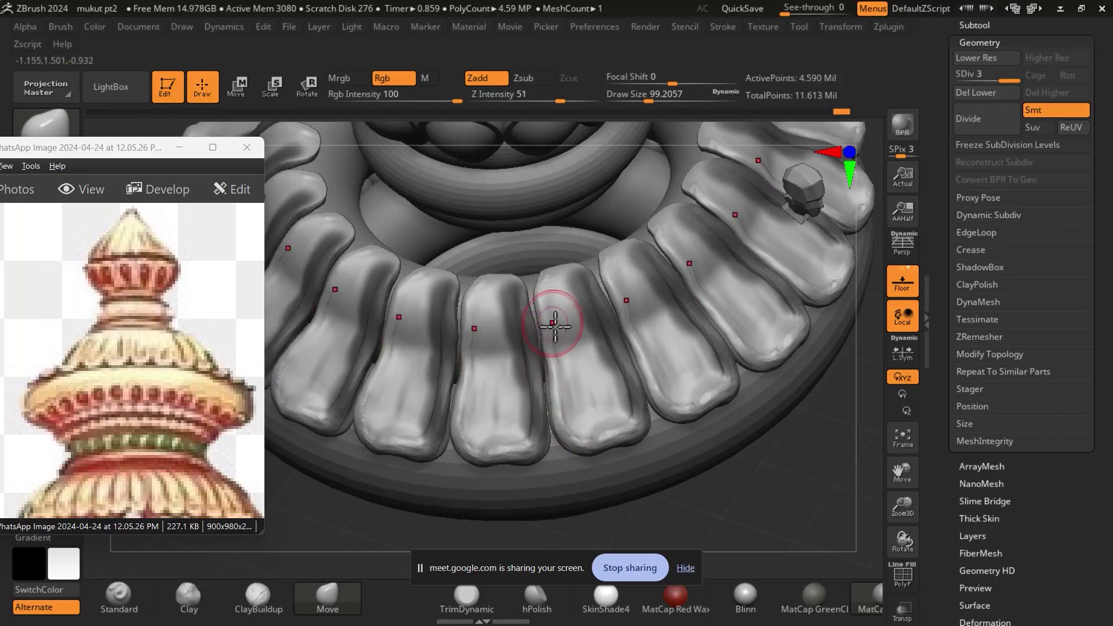
Adjust brush settings and switch back to a clay brush with the B-C-T shortcut.
left_click_drag(814, 471, 808, 461)
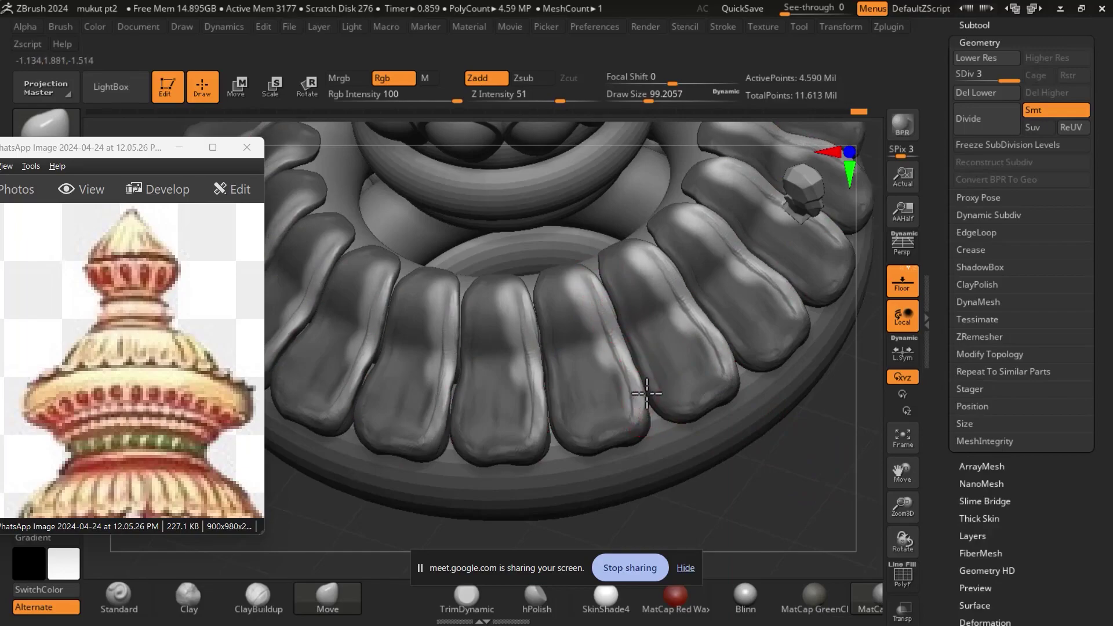
left_click(820, 460)
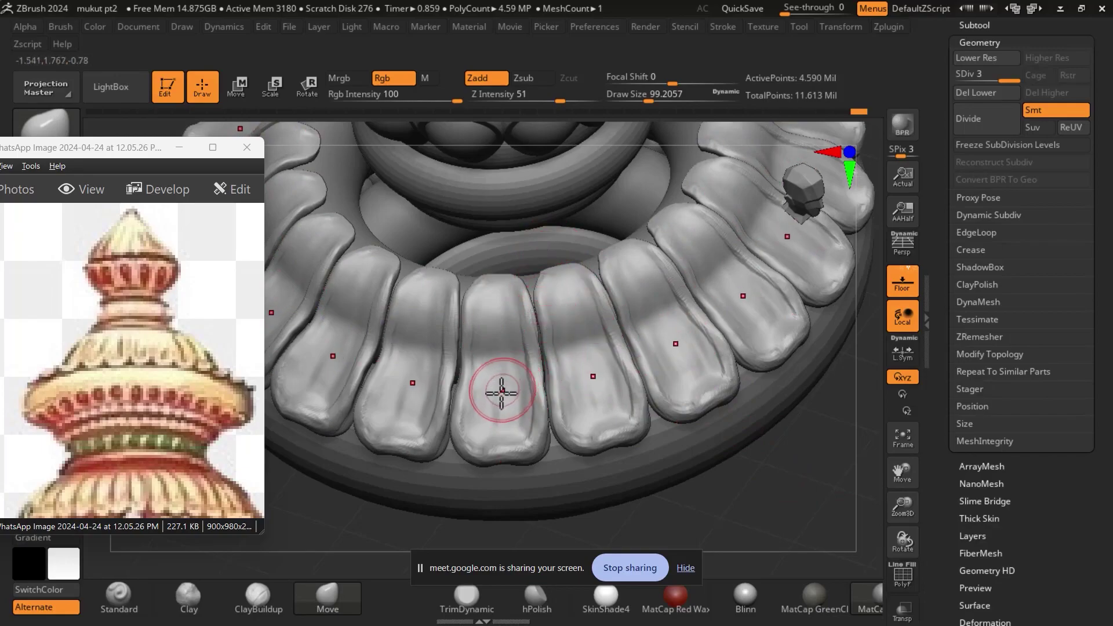
key("b")
key("c")
key("t")
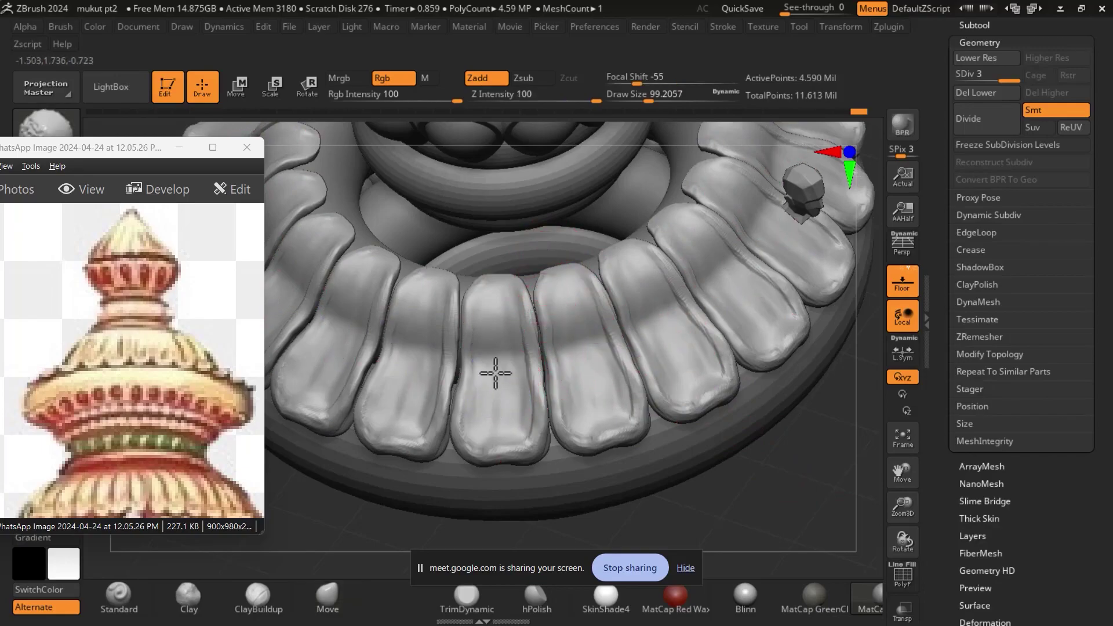
Switch to ClayBuildup, shrink the brush and undo the last petal stroke.
key("b")
key("m")
key("v")
key("b")
key("c")
key("b")
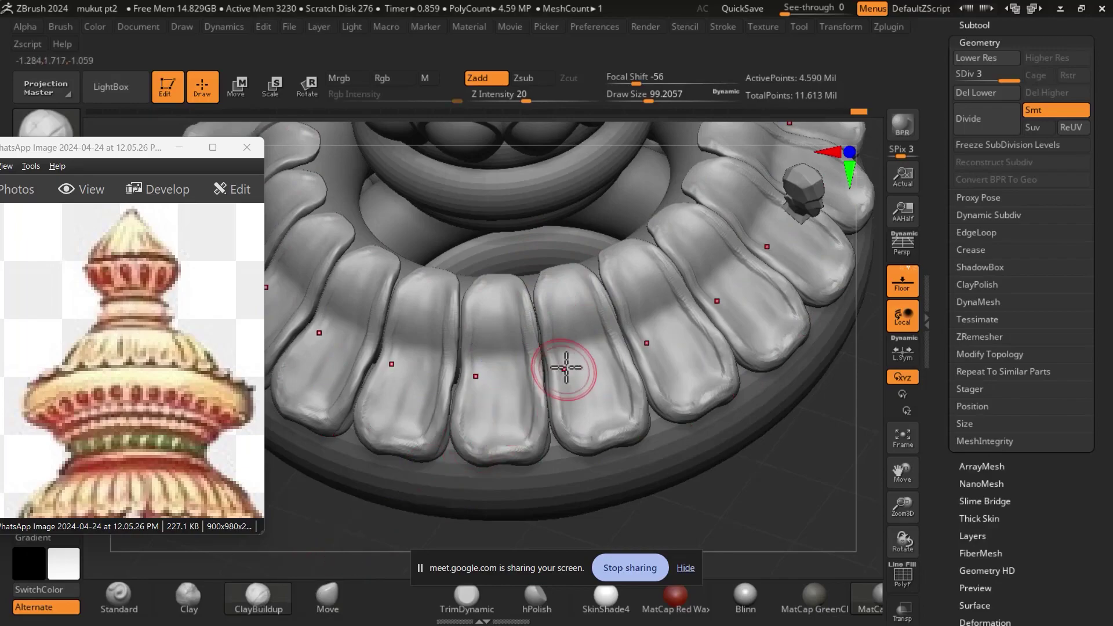
key("bracketleft")
key("bracketleft")
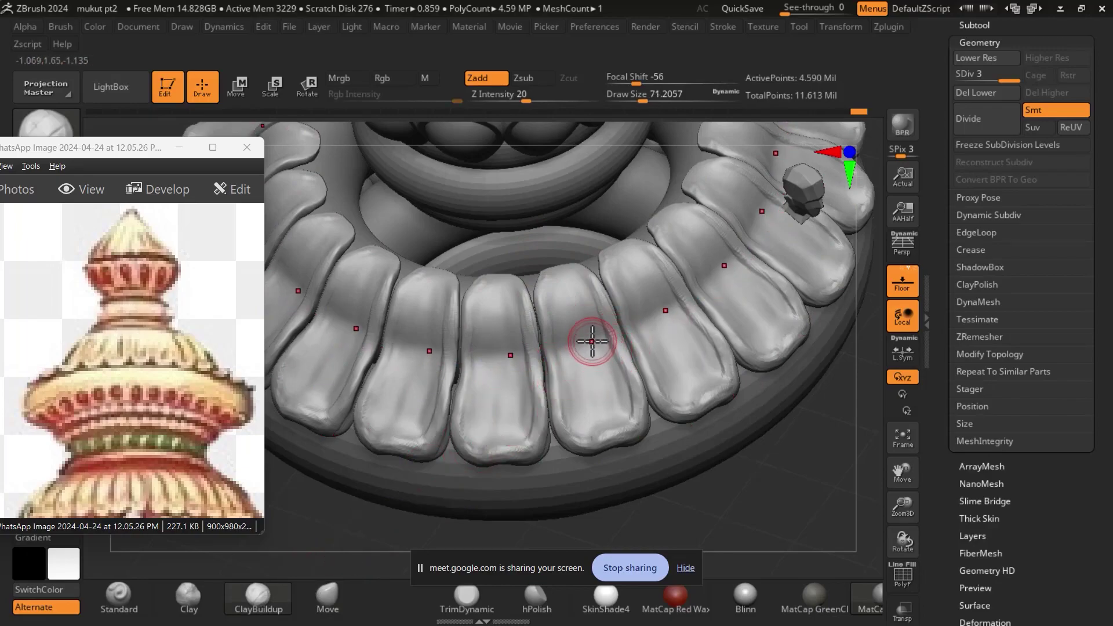
key("bracketleft")
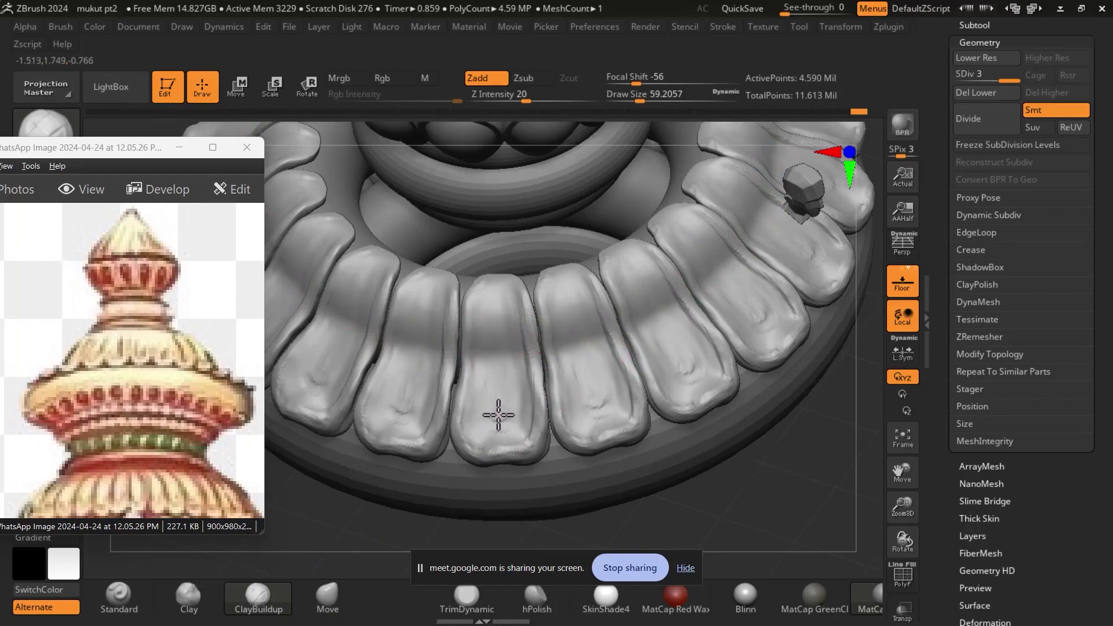
key("ctrl+z")
key("ctrl+z")
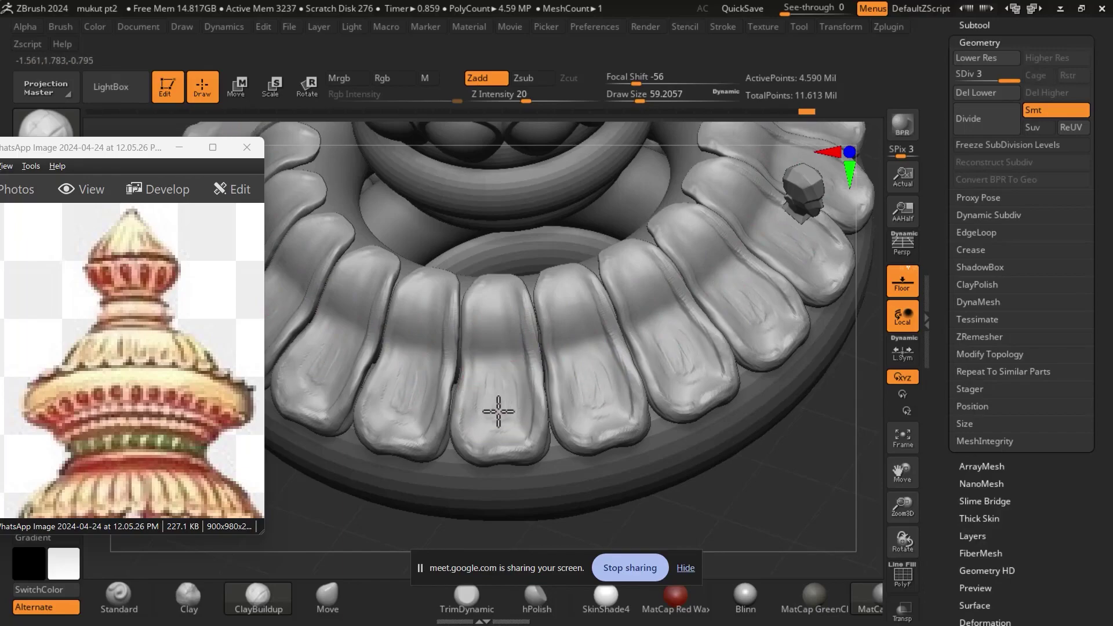
Lower the clay brush's Z Intensity and reselect ClayBuildup.
key("b")
key("c")
key("b")
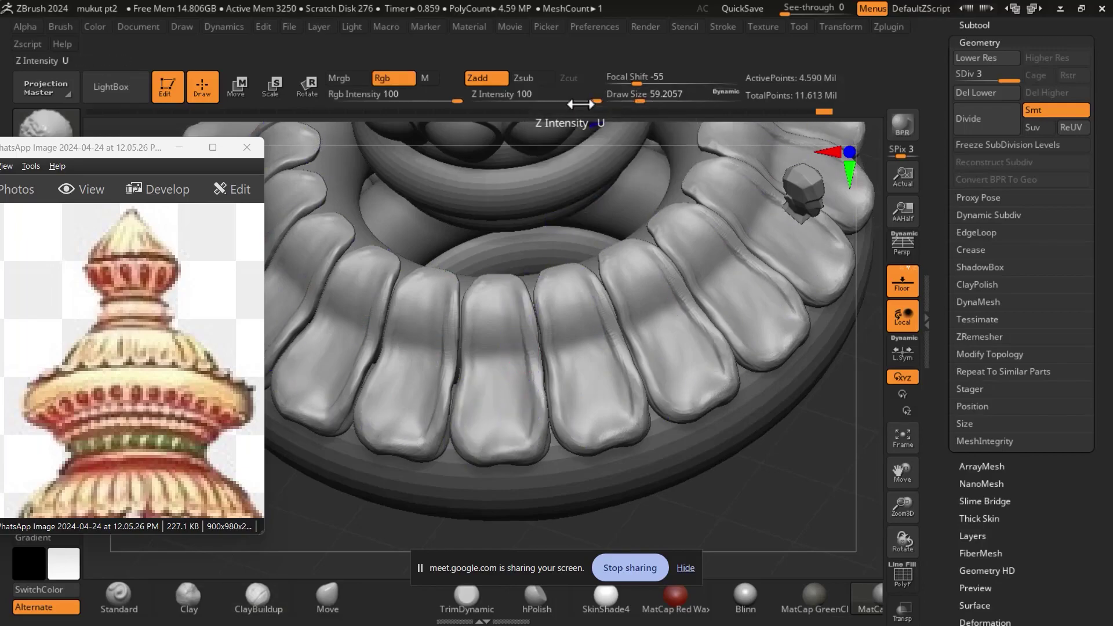
left_click_drag(591, 99, 555, 102)
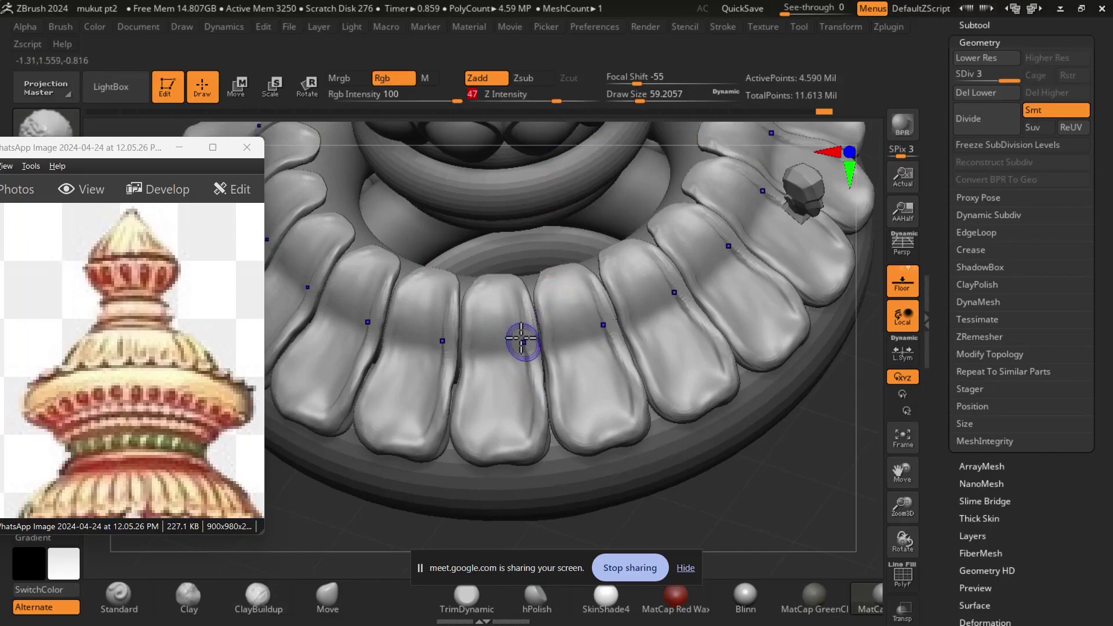
key("b")
key("c")
key("b")
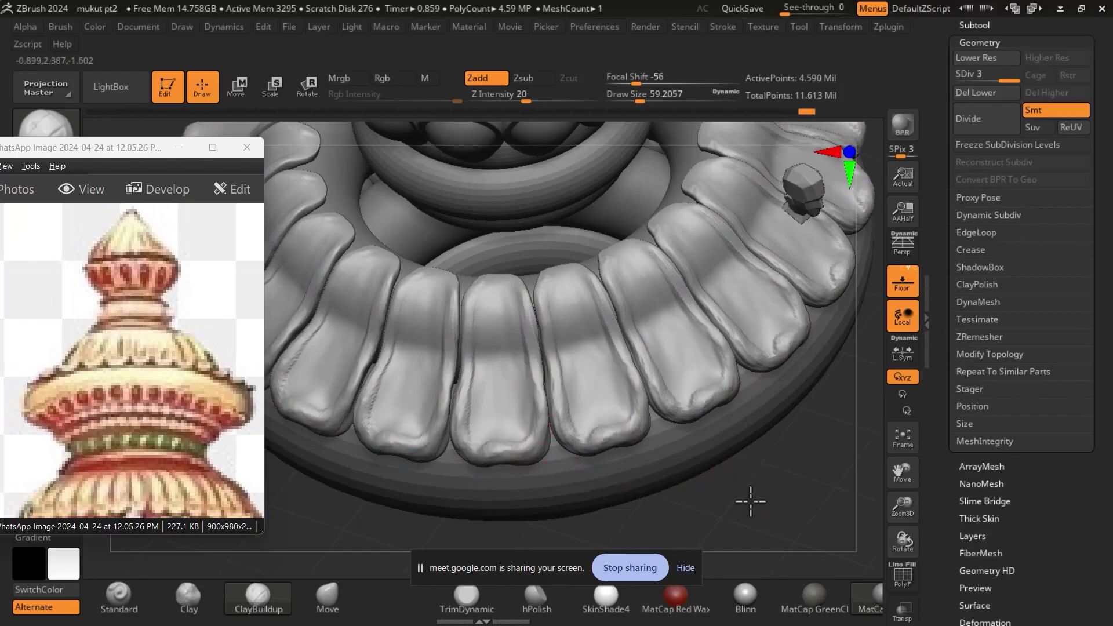
Frame the whole crown with F and turn it to a straight front view.
left_click_drag(745, 497, 721, 390)
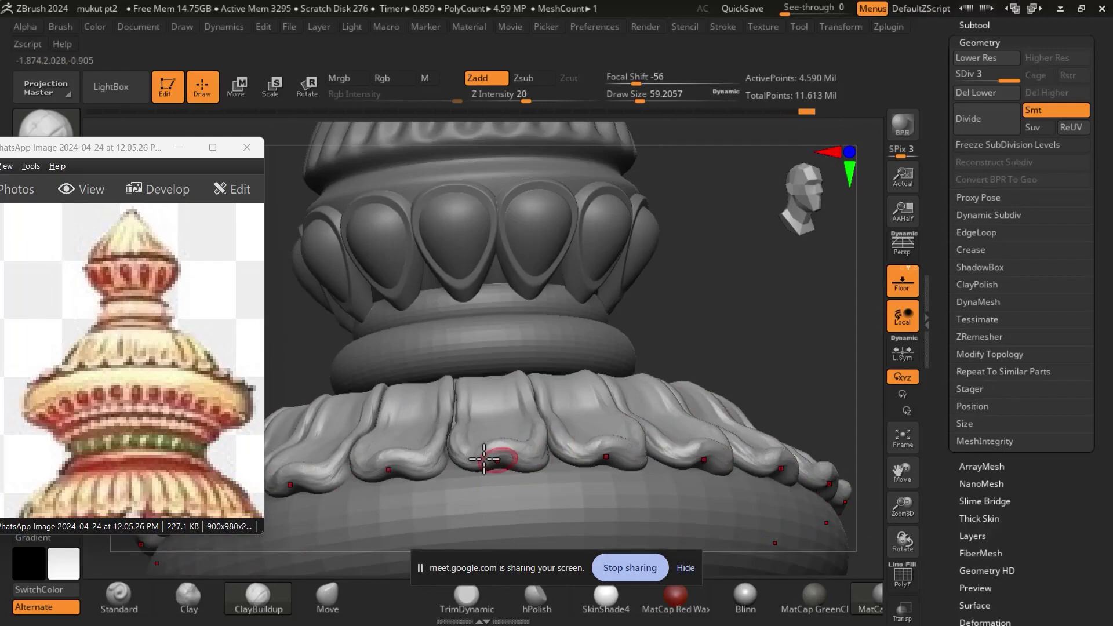
mouse_move(711, 291)
left_mouse_down()
mouse_move(681, 307)
mouse_move(704, 301)
mouse_move(567, 443)
left_mouse_up()
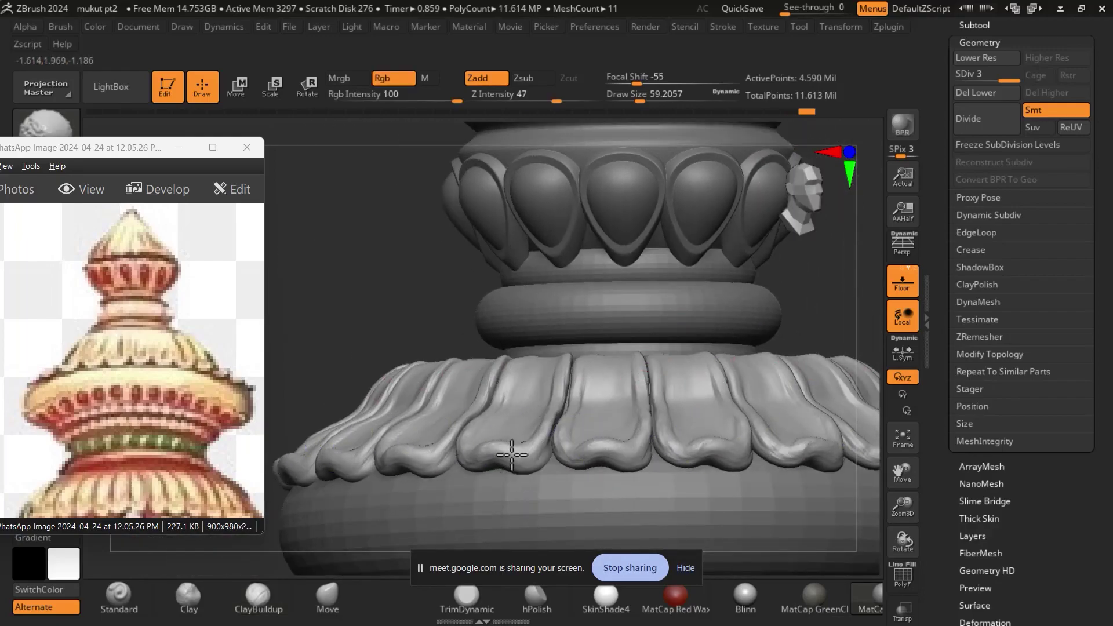
key("b")
key("c")
key("b")
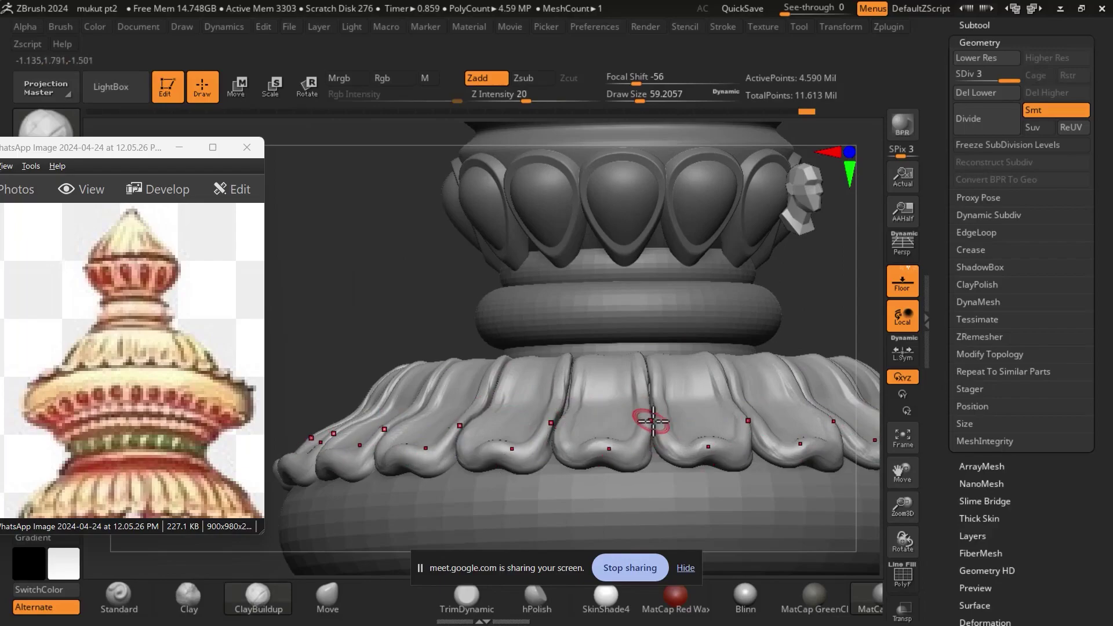
key("f")
left_click_drag(769, 394, 802, 375)
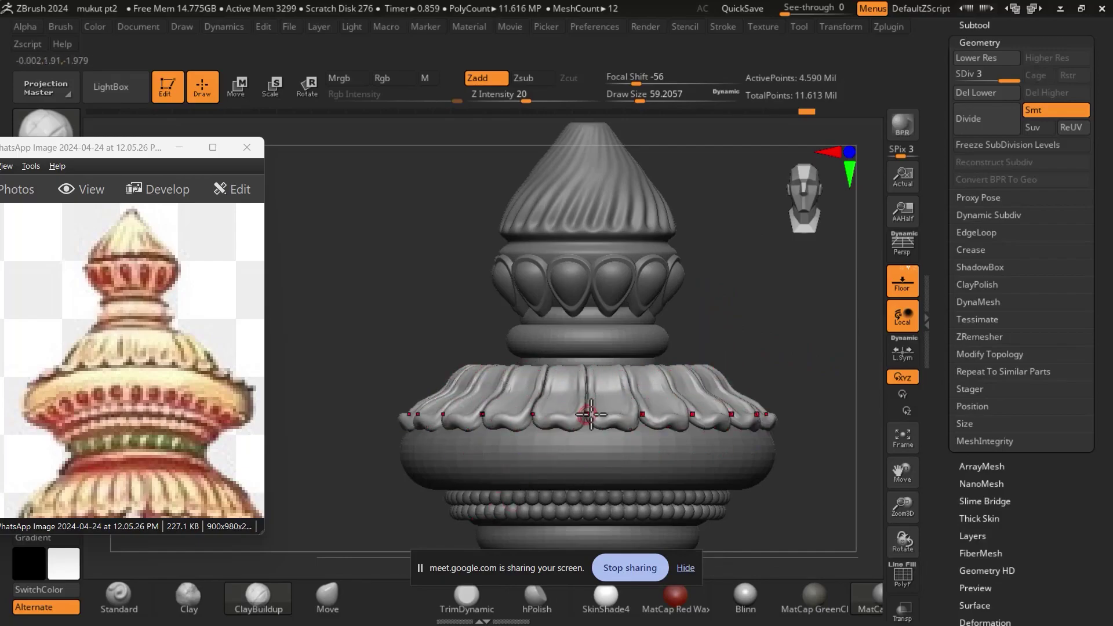
With the Move brush, push the lower-tier petals from a level side view.
left_click(352, 604)
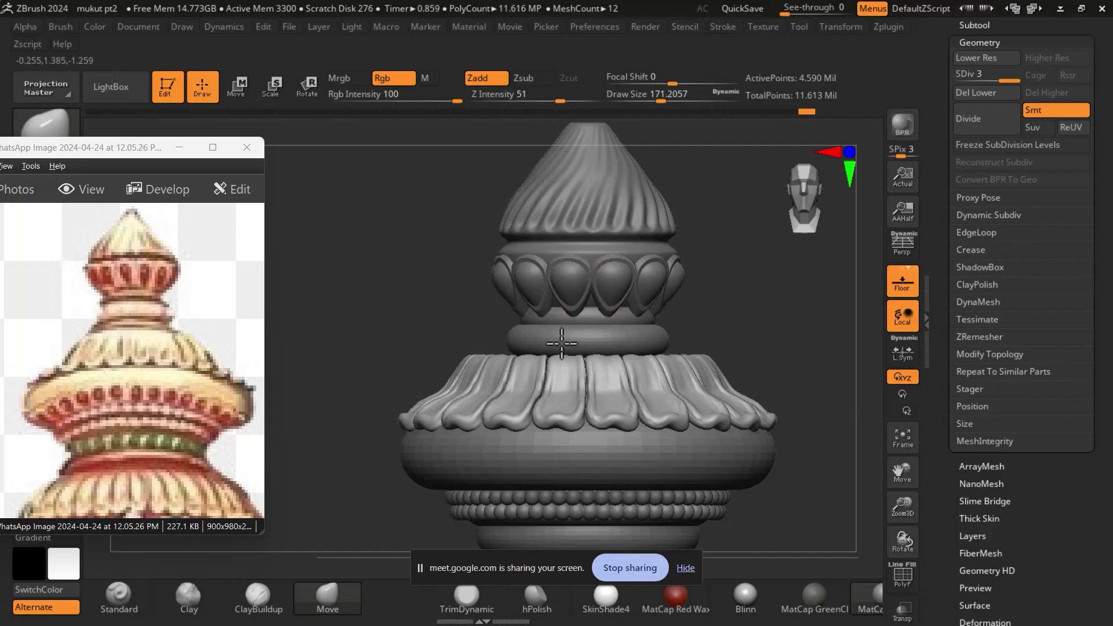
mouse_move(739, 278)
left_mouse_down()
mouse_move(792, 429)
mouse_move(763, 402)
left_mouse_up()
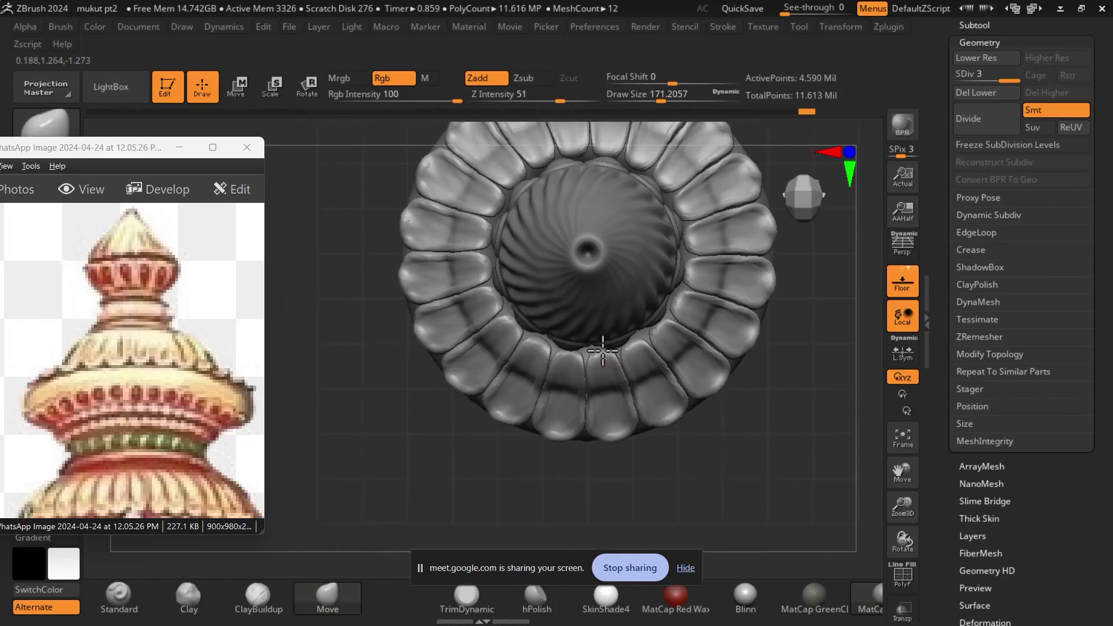
right_click_drag(601, 344, 767, 374)
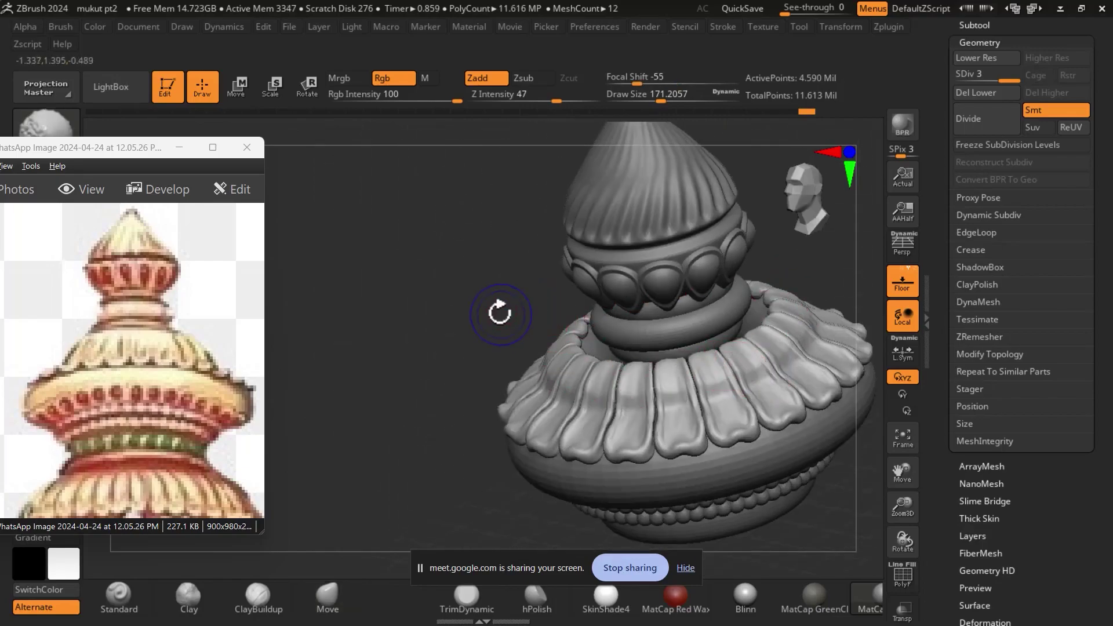
left_click_drag(499, 310, 600, 325, "shift")
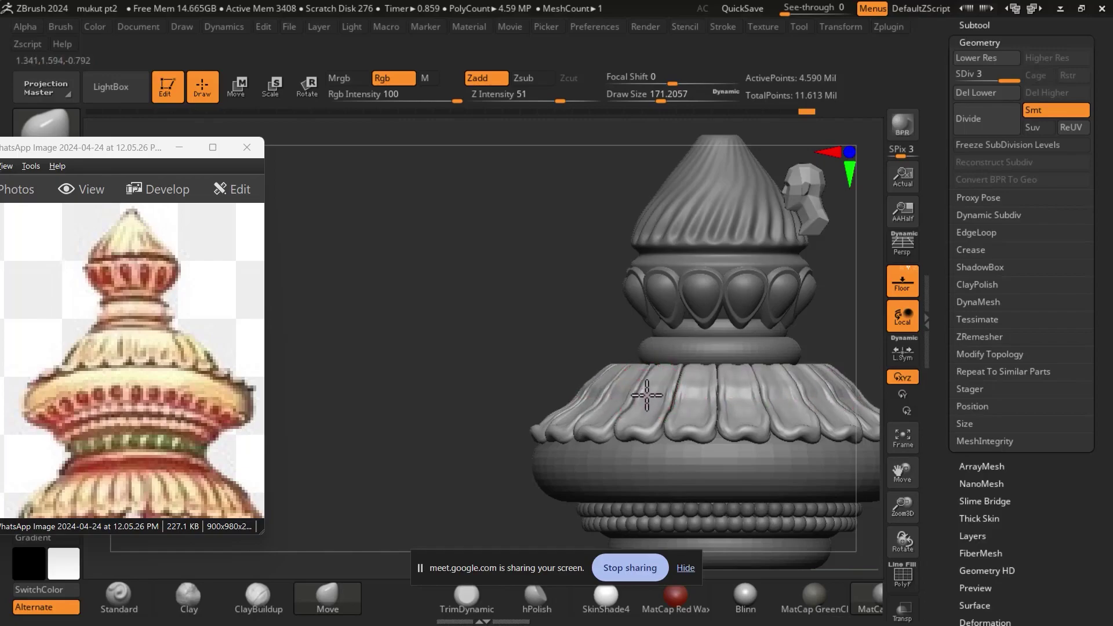
left_click_drag(647, 395, 650, 393)
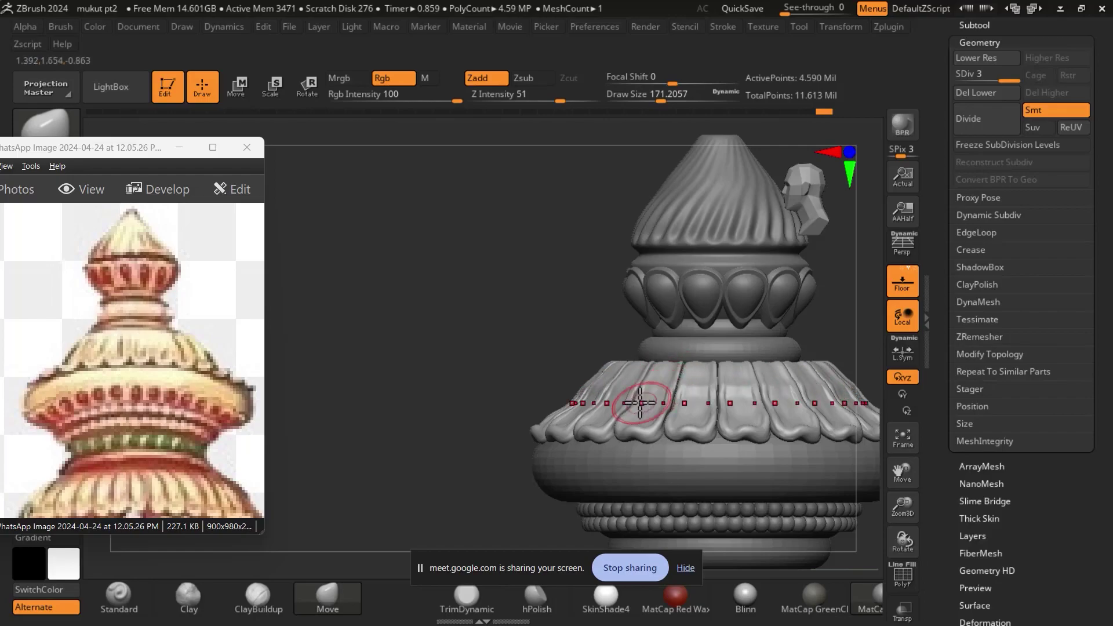
Check the petal ring from top-down and side views, then reselect the Move brush.
mouse_move(554, 329)
left_mouse_down()
mouse_move(816, 510)
mouse_move(889, 472)
left_mouse_up()
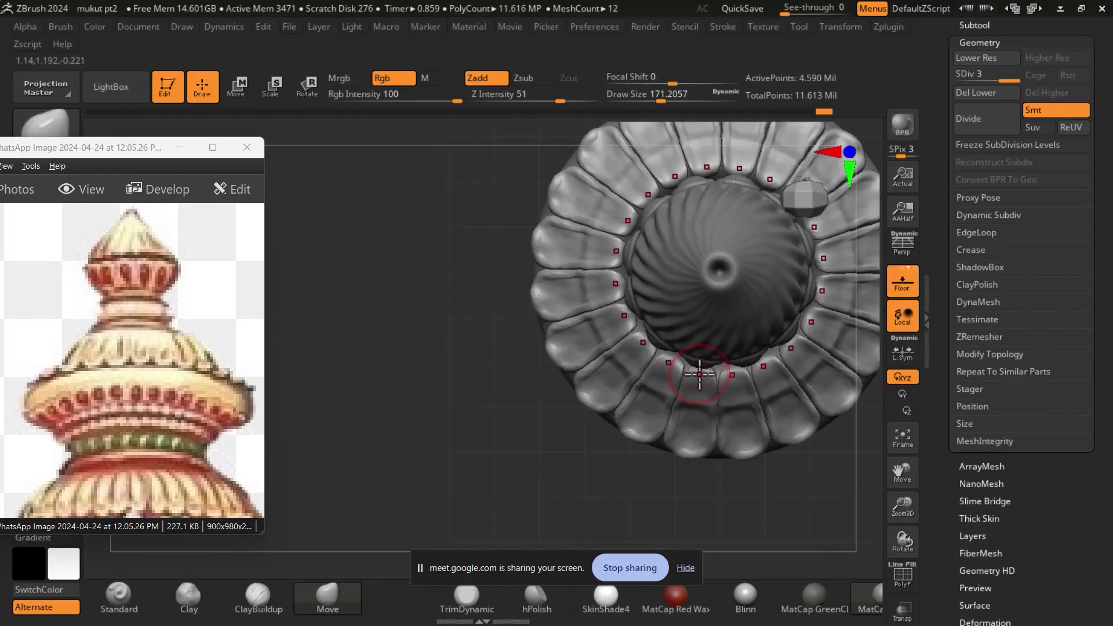
left_click_drag(819, 463, 795, 311)
mouse_move(603, 330)
left_mouse_down()
mouse_move(549, 363)
mouse_move(586, 341)
left_mouse_up()
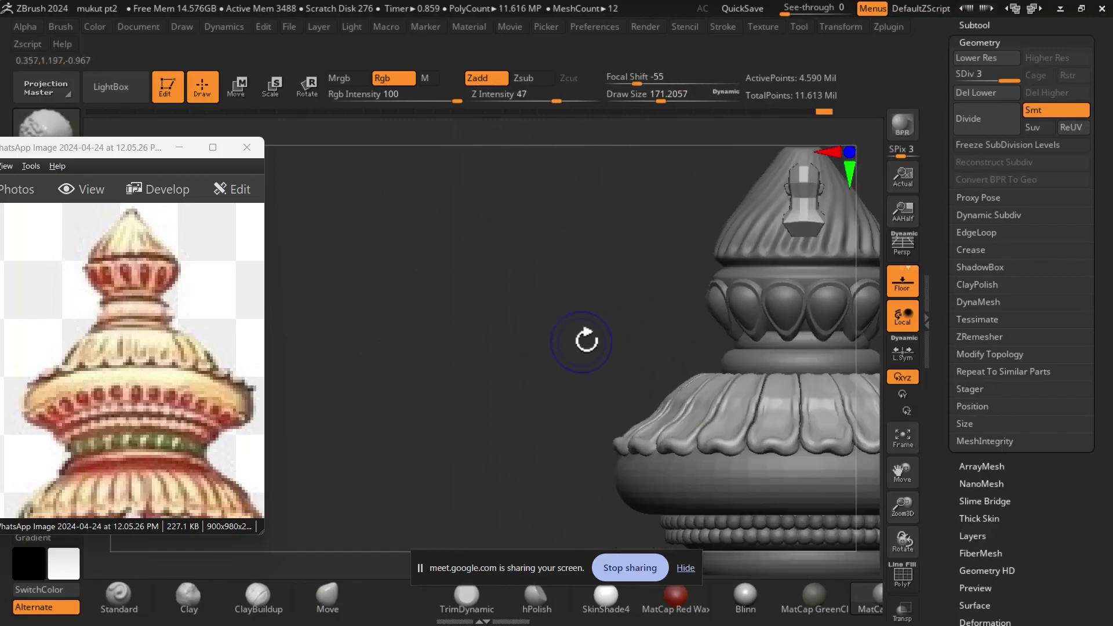
key("b")
key("m")
key("v")
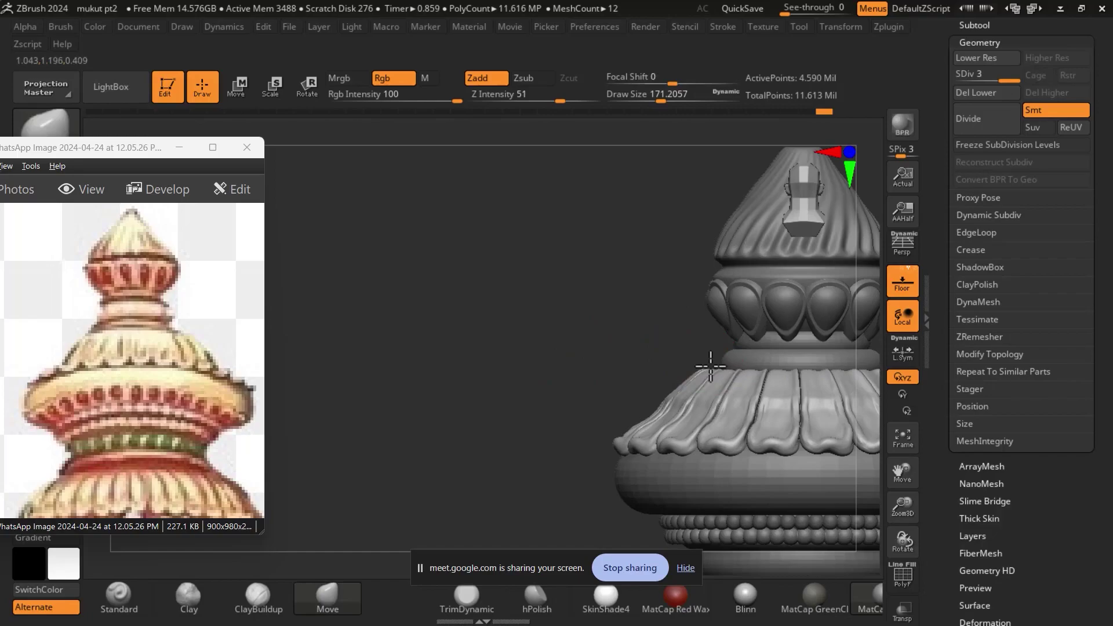
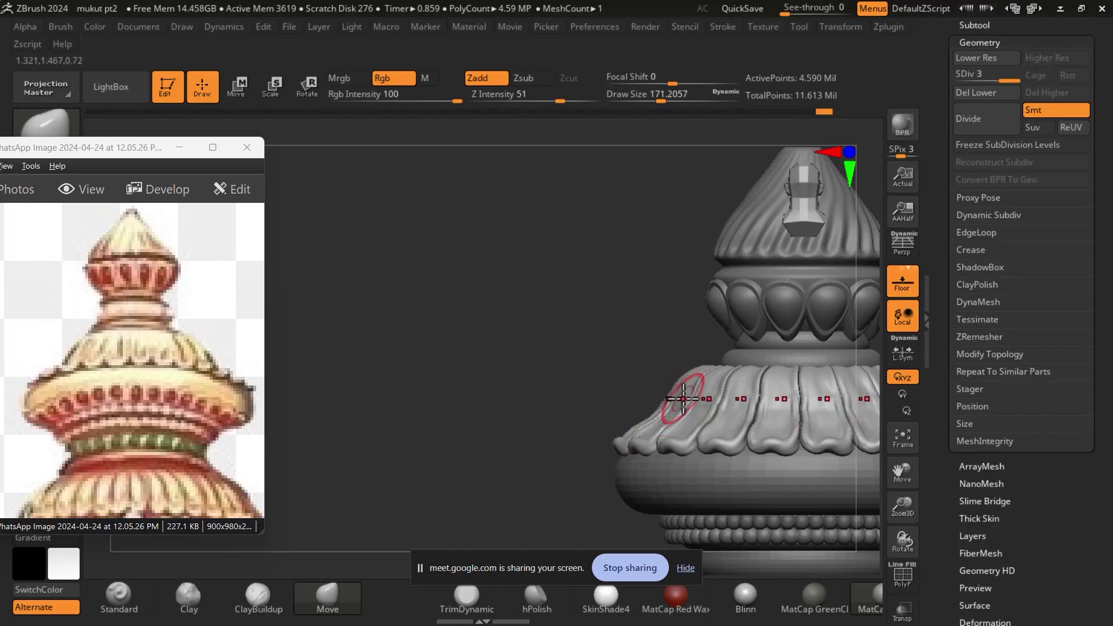
Nudge the collar's flute ridges with the Move brush, then inspect them from top and oblique views.
left_click_drag(680, 398, 684, 400)
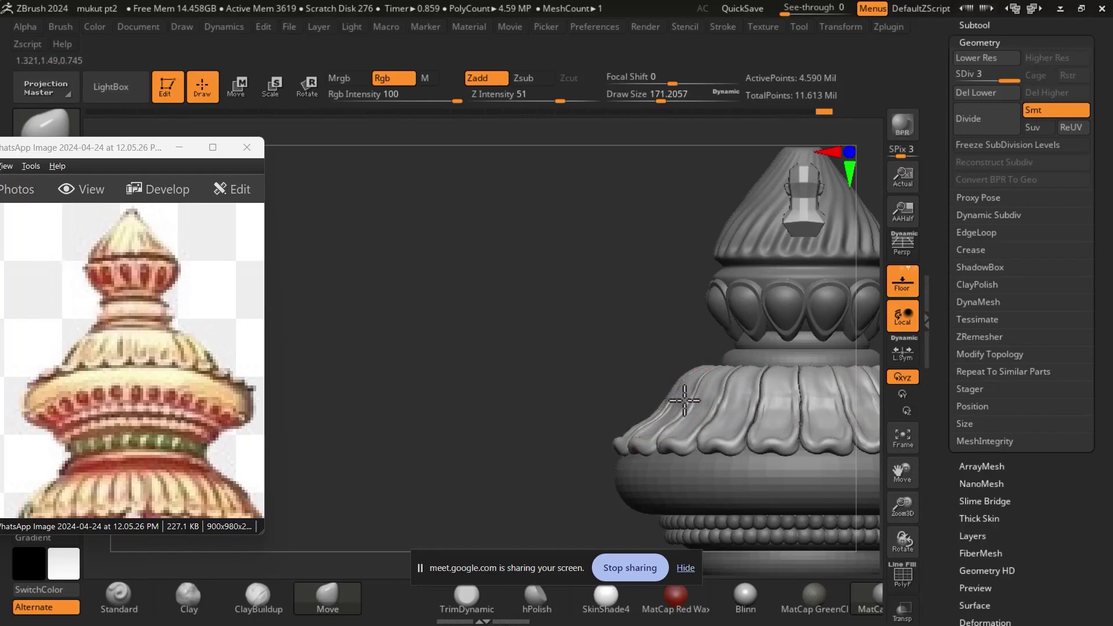
left_click_drag(609, 311, 879, 528)
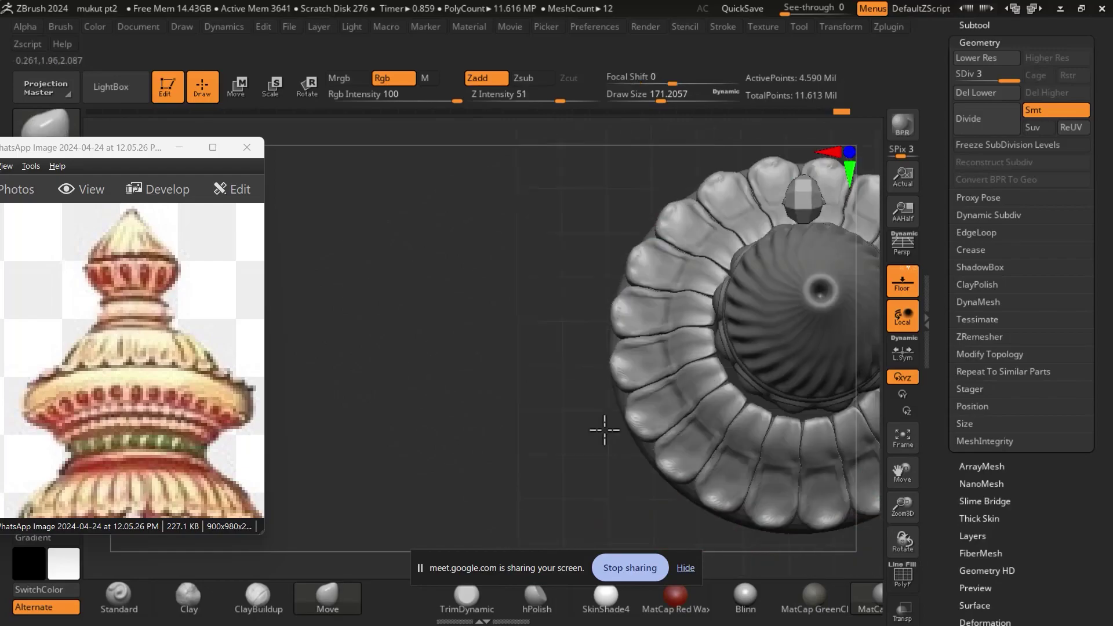
left_click_drag(601, 428, 691, 381)
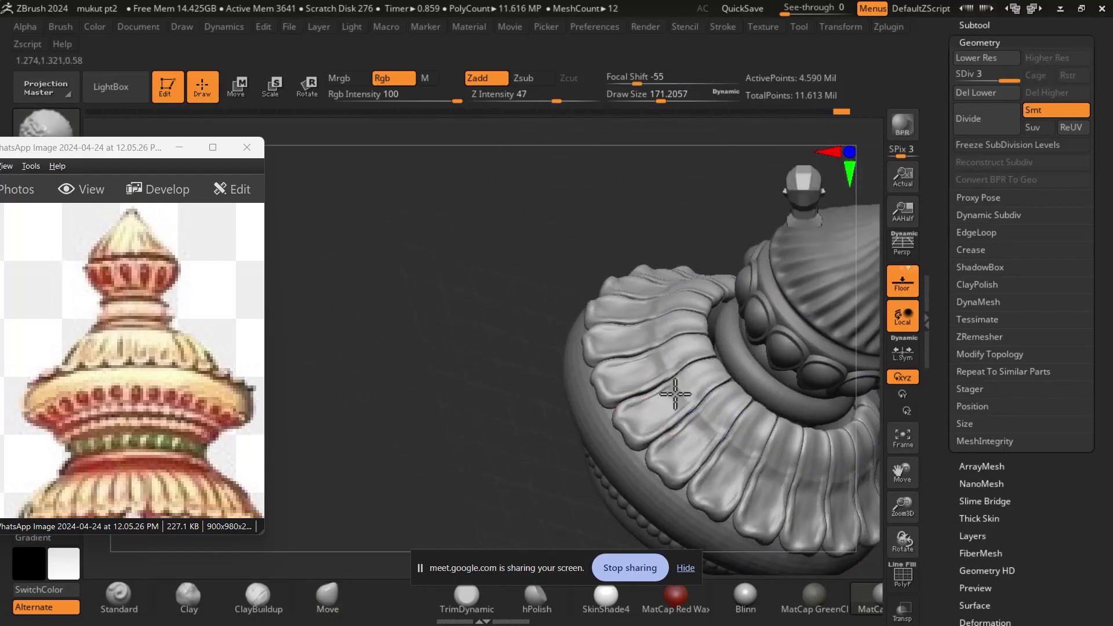
key("b")
key("m")
key("v")
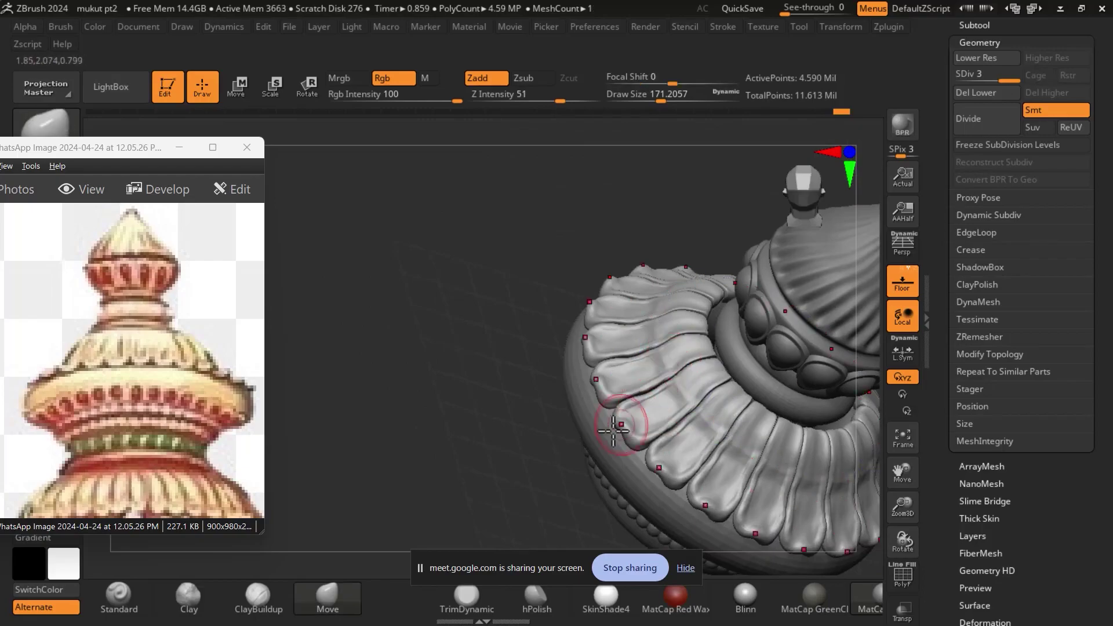
mouse_move(498, 431)
left_mouse_down()
mouse_move(581, 495)
mouse_move(800, 393)
mouse_move(826, 430)
mouse_move(829, 376)
mouse_move(841, 418)
mouse_move(833, 382)
mouse_move(784, 372)
left_mouse_up()
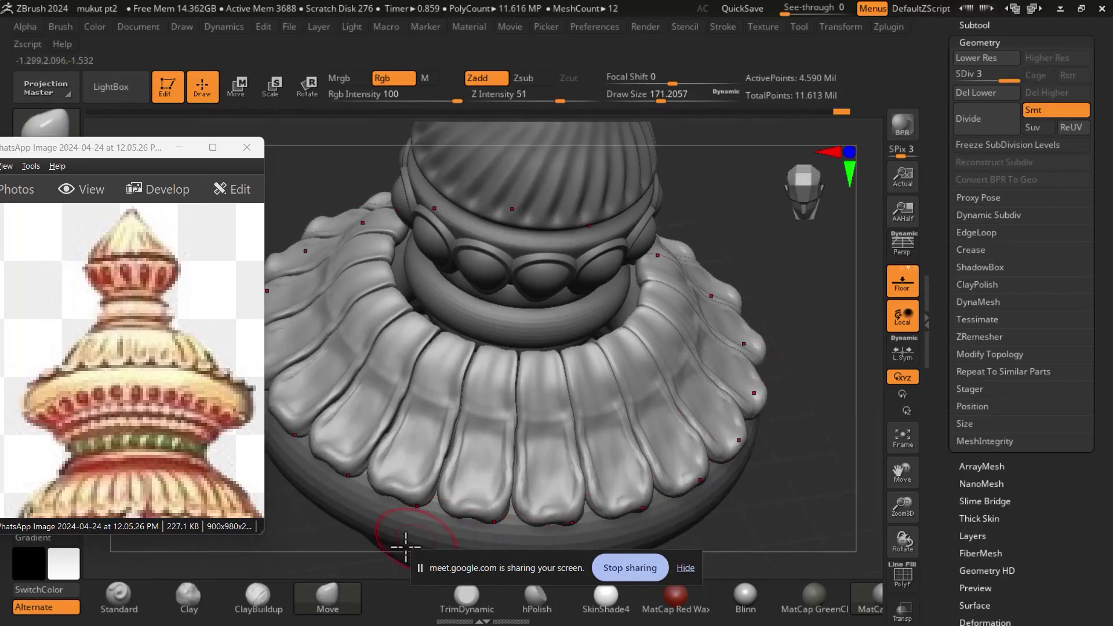
Carve grooves between the lower and centre petals with ClayBuildup in Zsub at about size 119, smoothing between strokes.
left_click(258, 597)
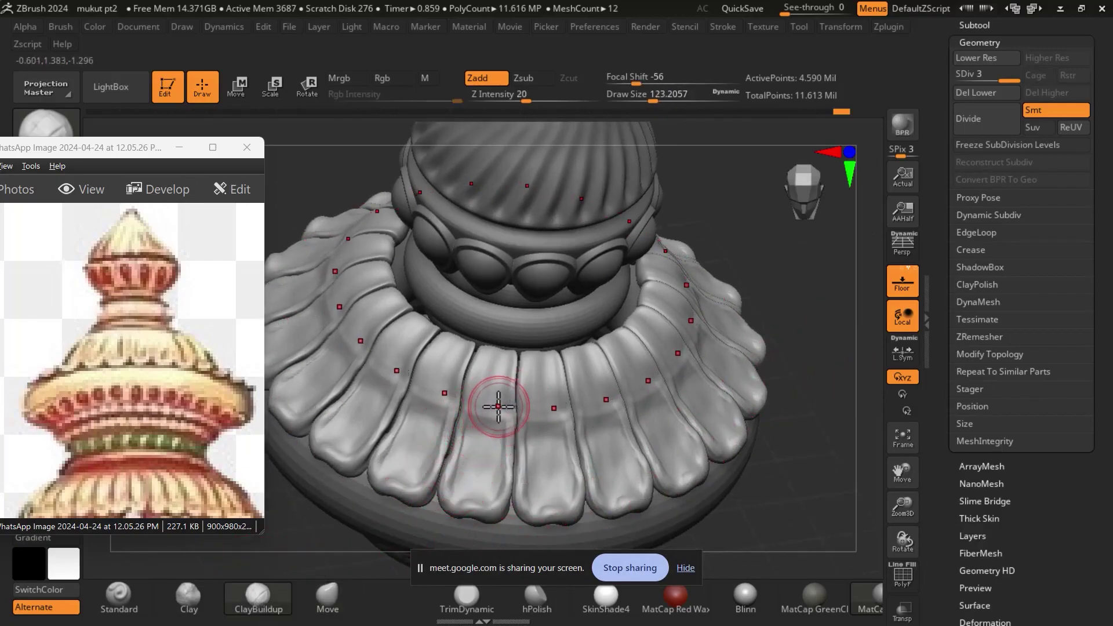
left_click_drag(662, 93, 644, 98)
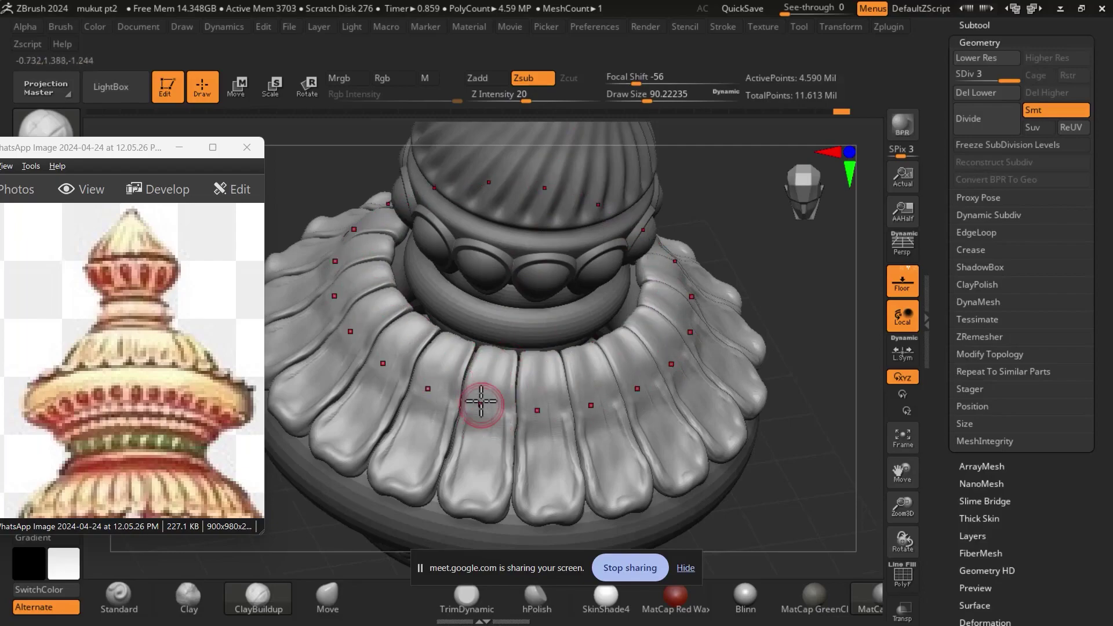
mouse_move(485, 423)
left_mouse_down()
mouse_move(491, 476)
mouse_move(460, 447)
left_mouse_up()
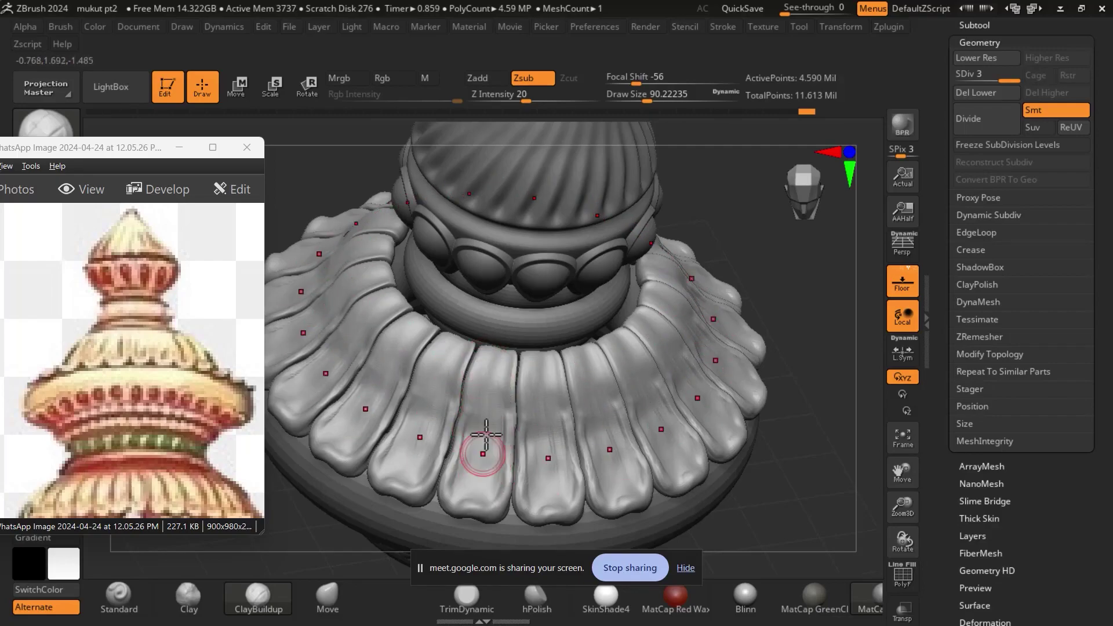
key("b")
mouse_move(489, 397)
left_mouse_down()
mouse_move(474, 414)
mouse_move(487, 363)
left_mouse_up()
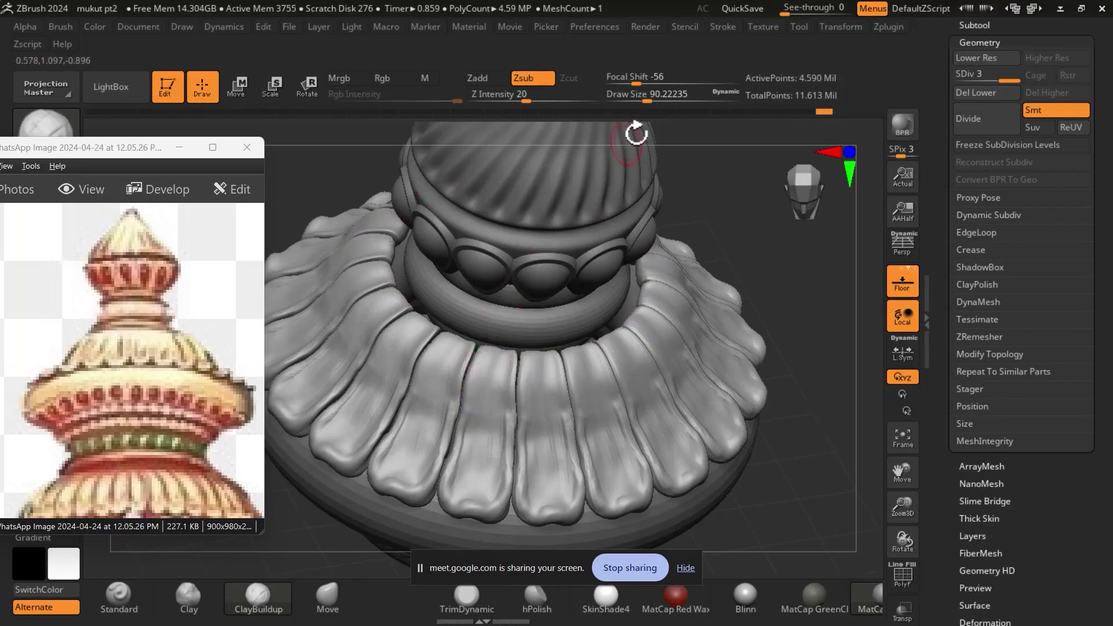
left_click_drag(648, 100, 633, 99)
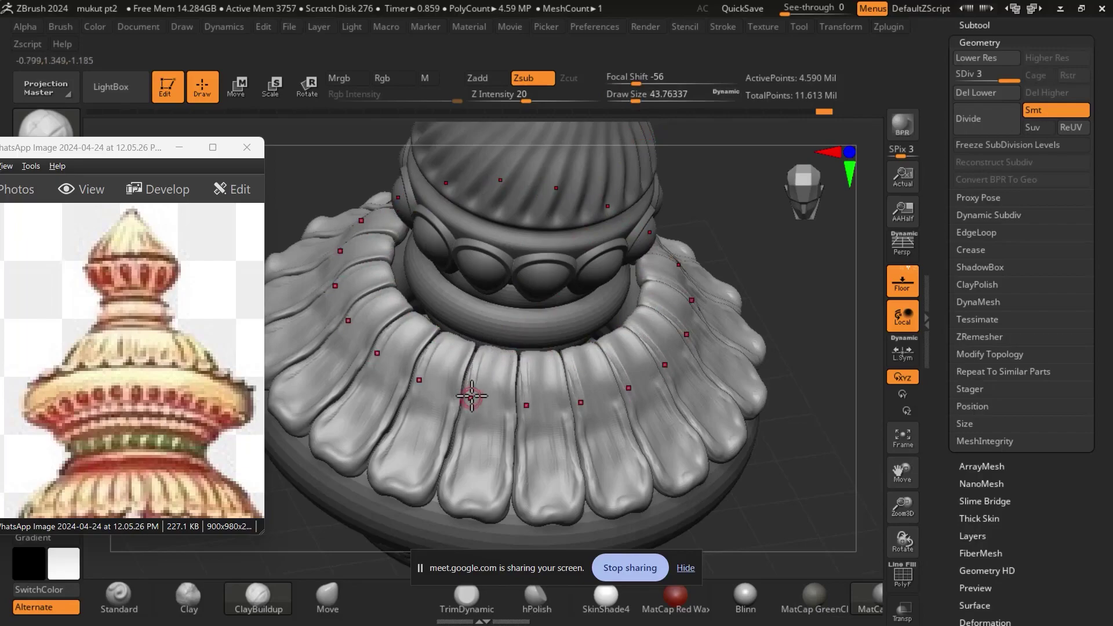
left_click_drag(511, 366, 513, 406)
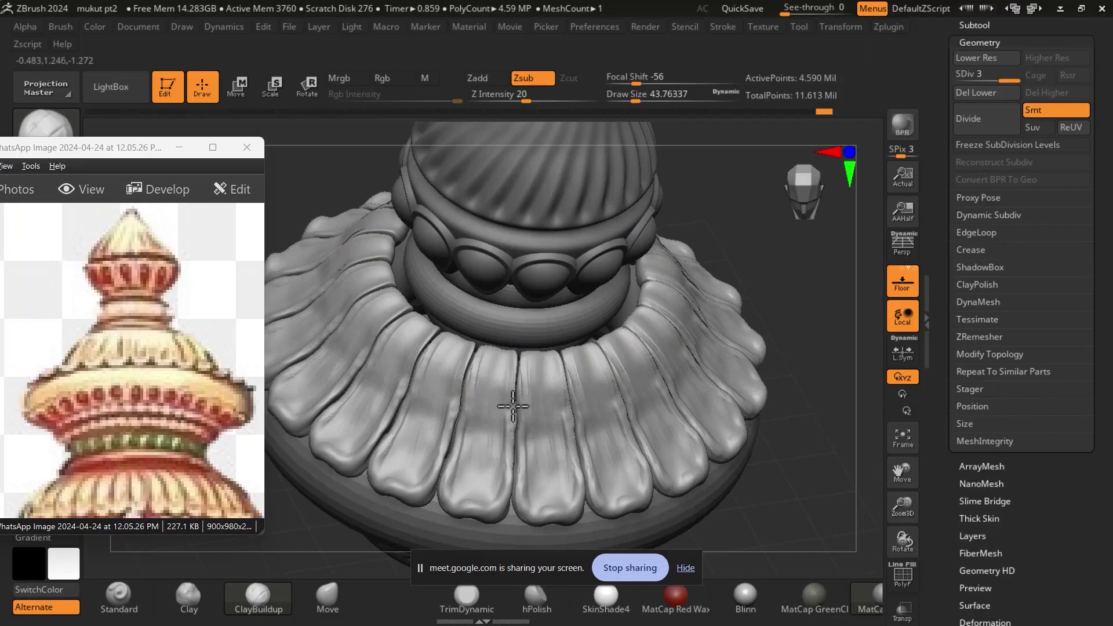
Build up material along the centre petal's edges with ClayBuildup in Zadd.
left_click(486, 76)
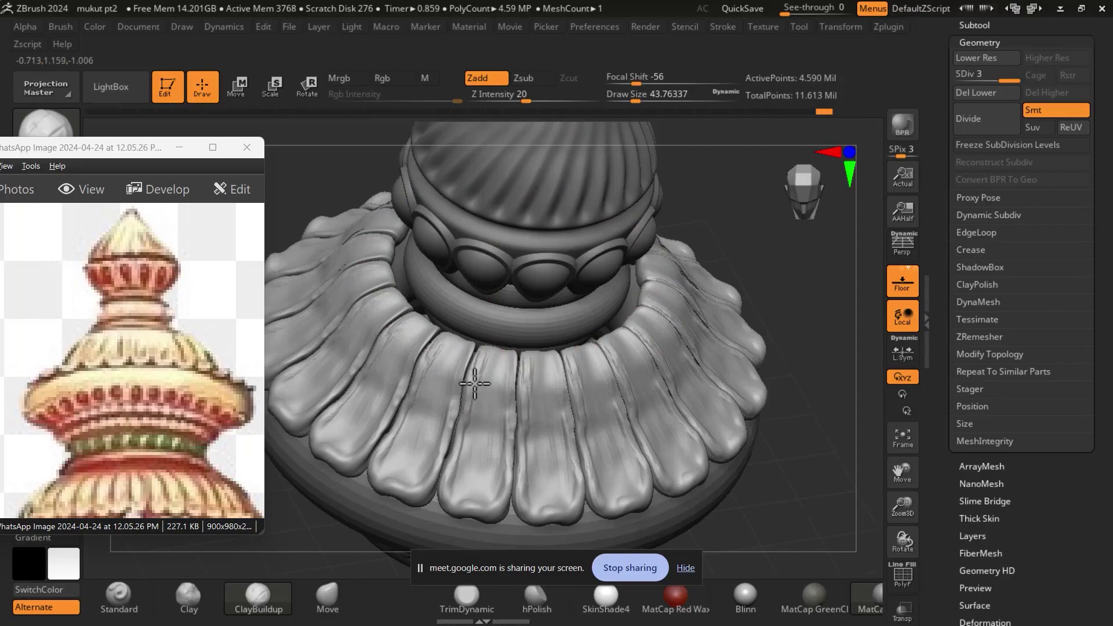
left_click_drag(475, 384, 463, 420)
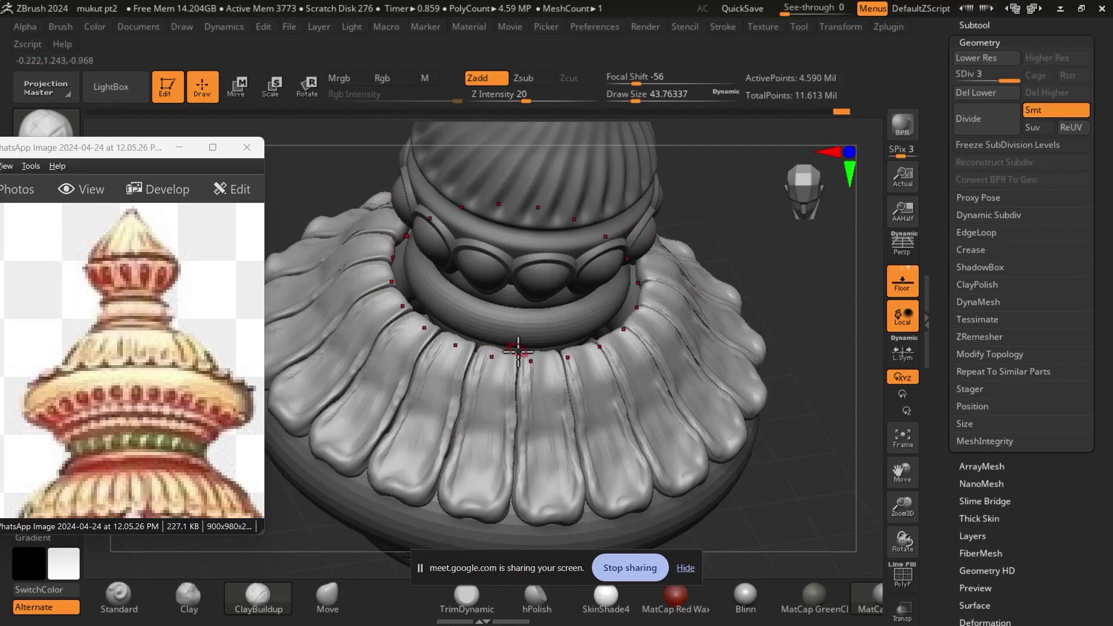
left_click_drag(517, 350, 511, 359)
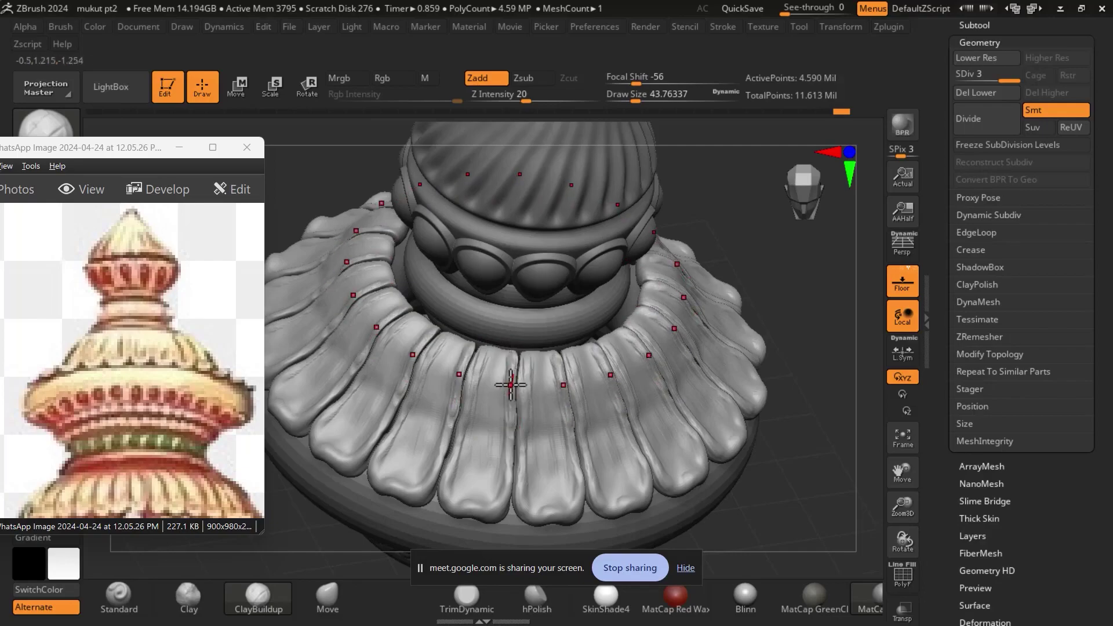
key("b")
key("c")
key("t")
Raise the smoothing strength to 67 and view the collar from a lower side angle.
key("b")
key("c")
key("b")
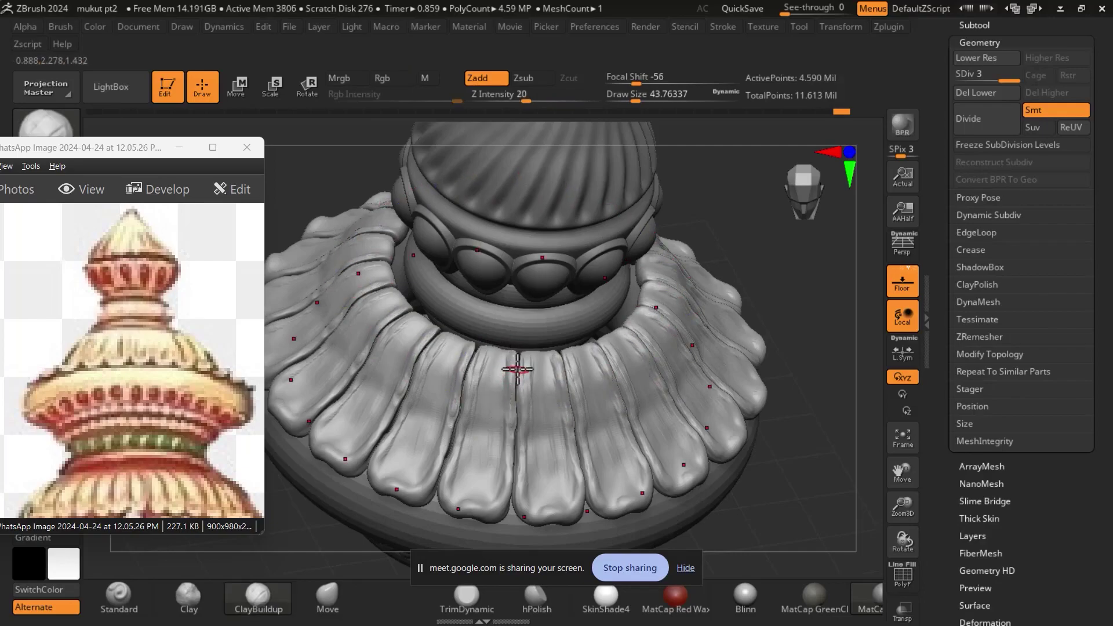
key("b")
key("c")
key("t")
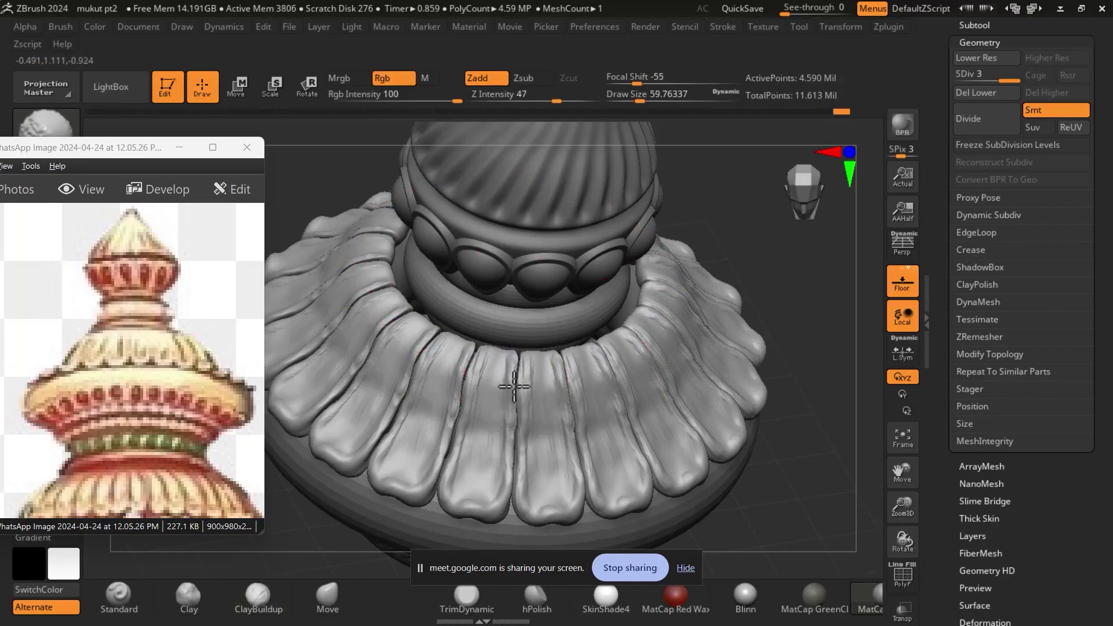
left_click_drag(555, 101, 573, 100)
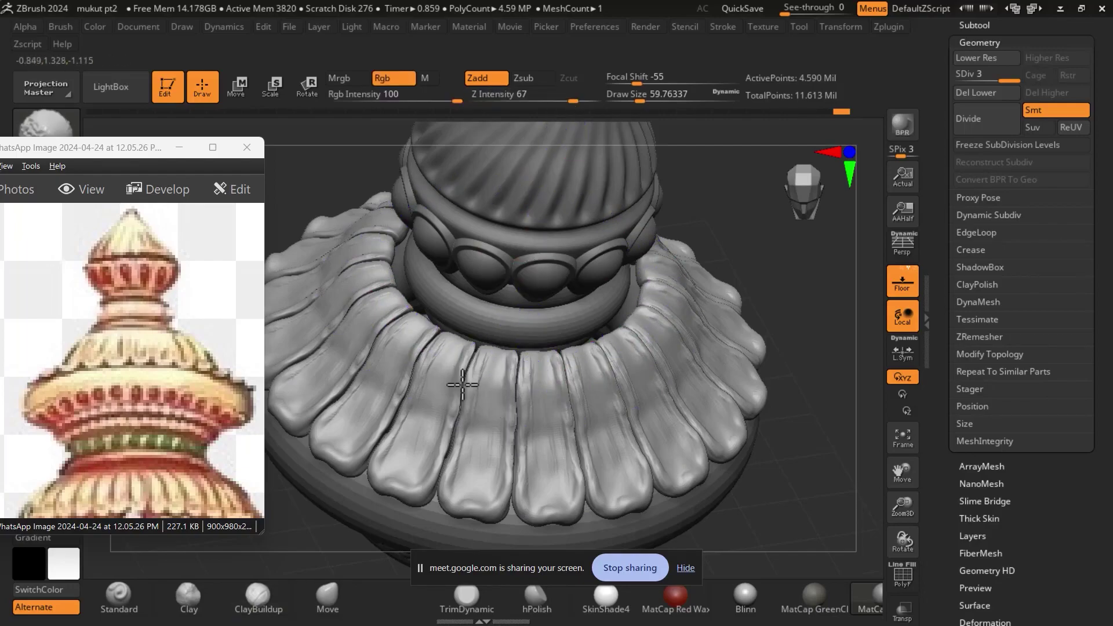
key("b")
key("c")
key("b")
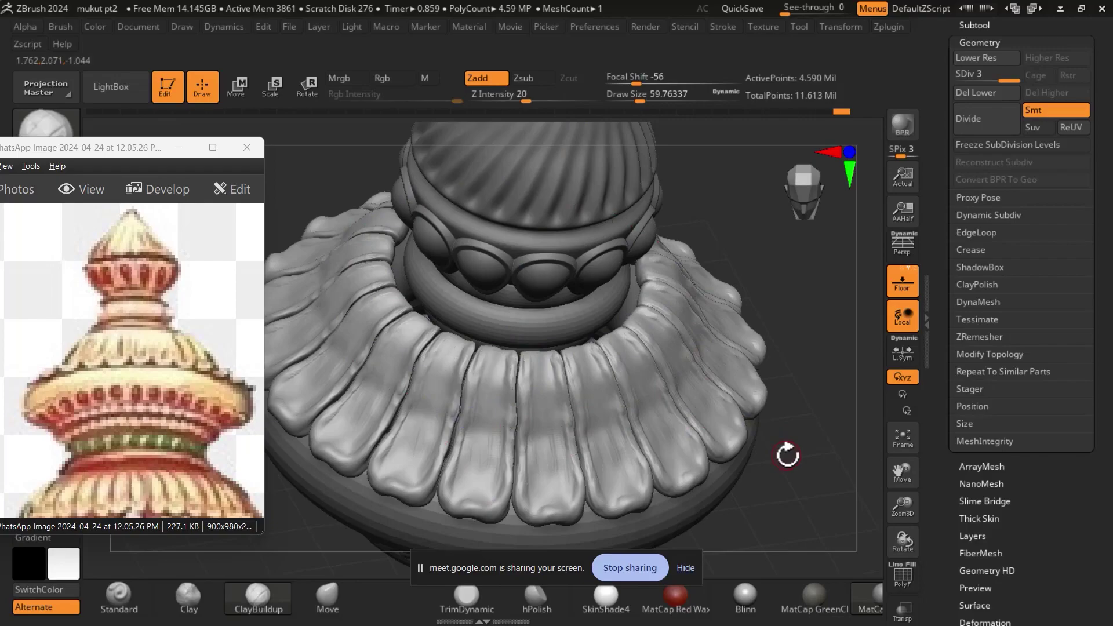
mouse_move(857, 385)
left_mouse_down()
mouse_move(708, 305)
mouse_move(708, 393)
left_mouse_up()
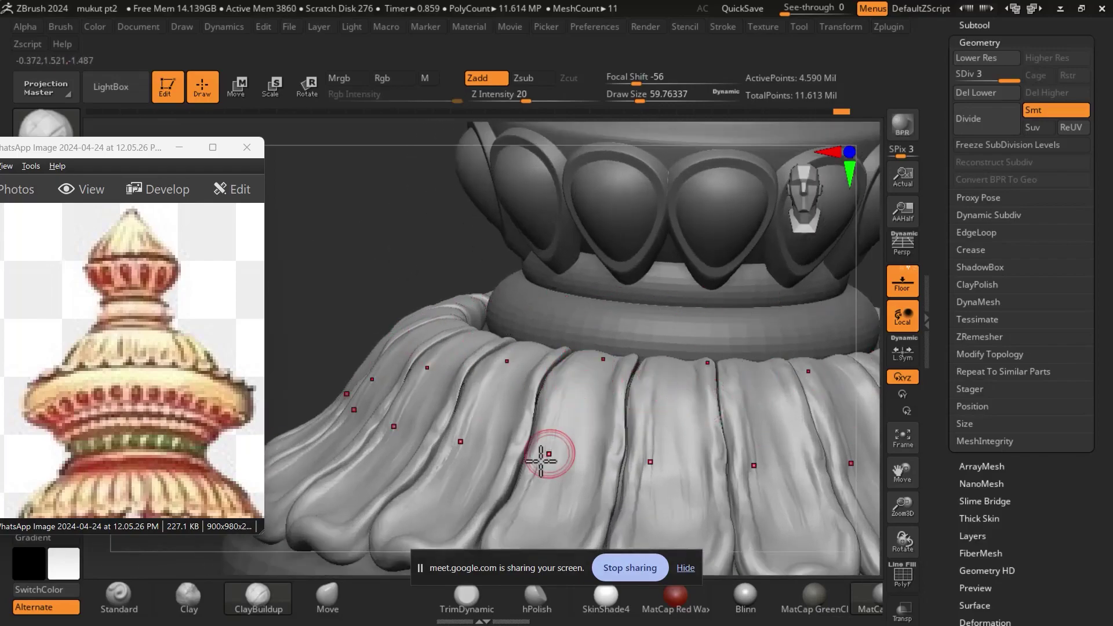
Cut a groove between petals with the Standard brush in Zsub, viewing the folds from above.
left_click(120, 604)
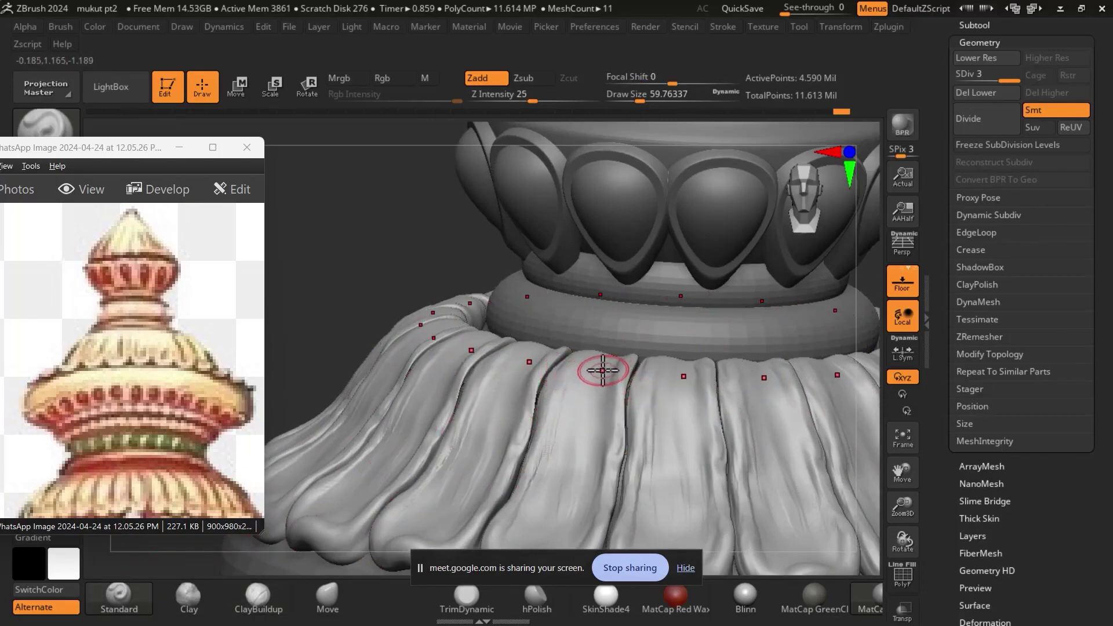
left_click(526, 85)
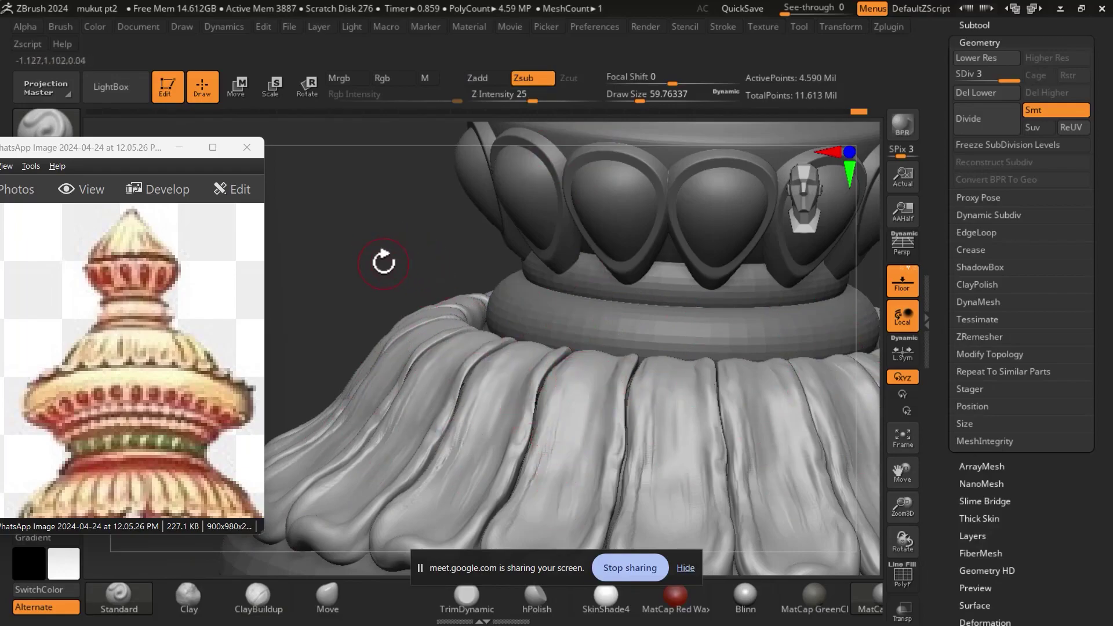
left_click_drag(383, 262, 513, 348)
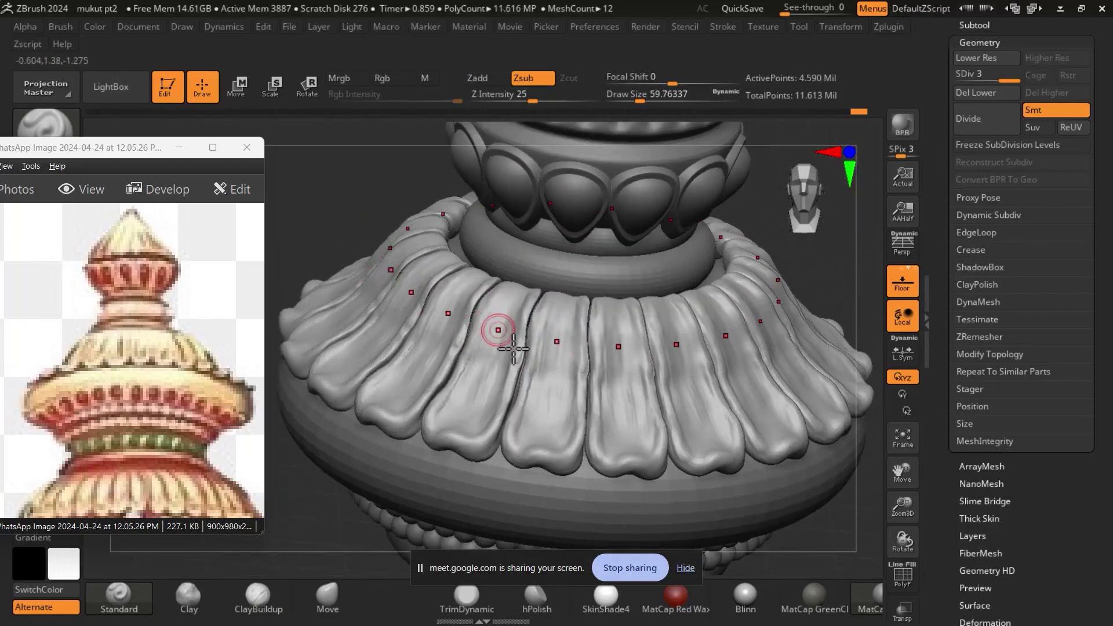
left_click_drag(557, 342, 555, 355)
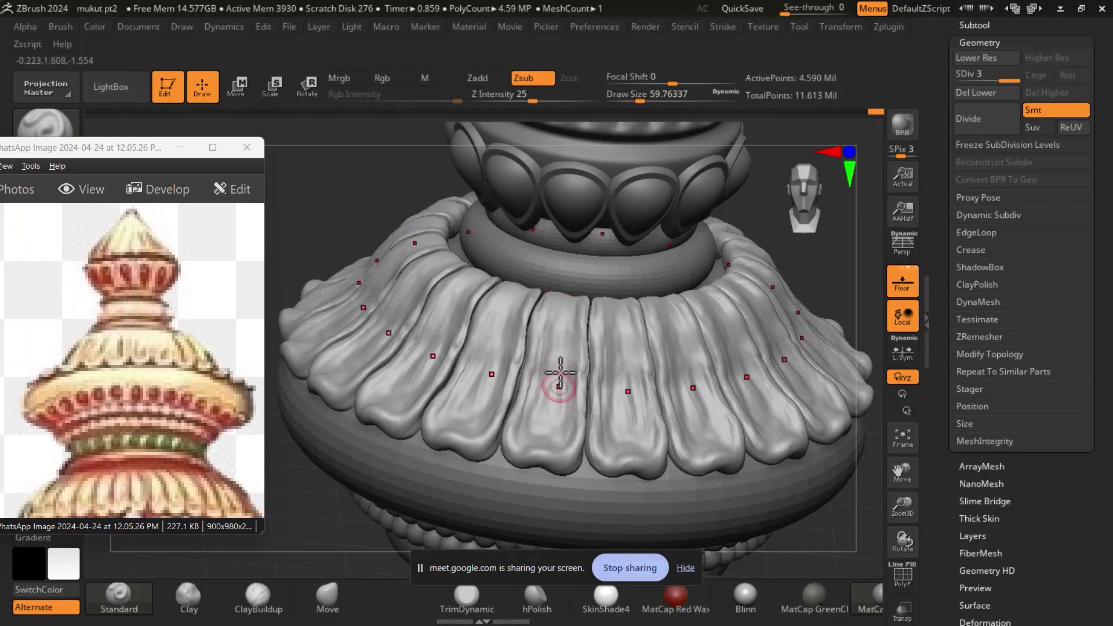
key("1")
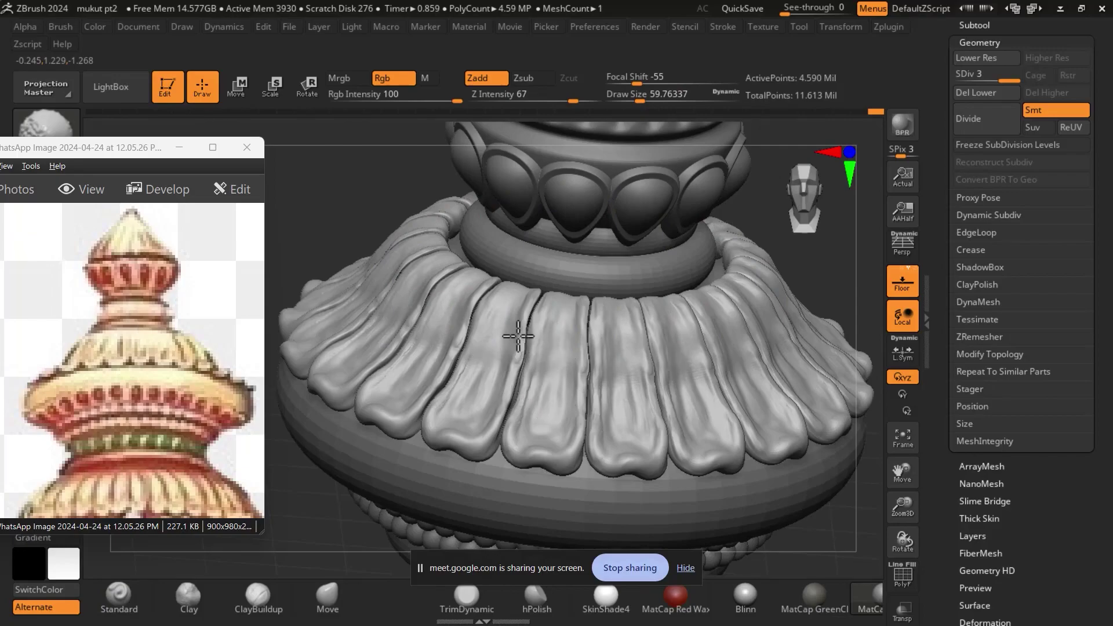
key("2")
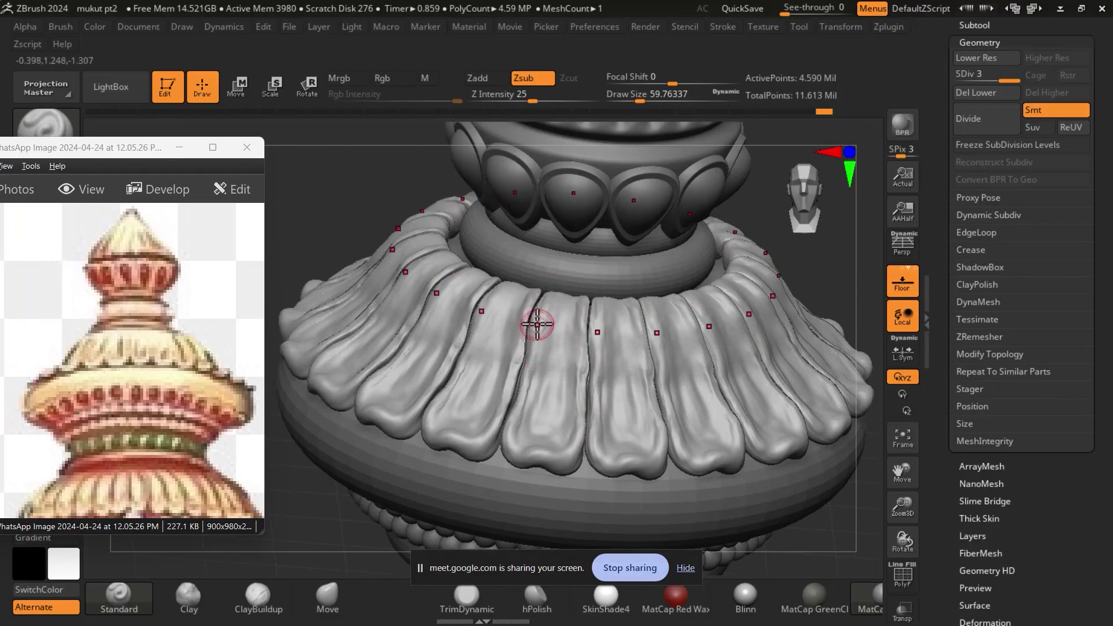
Raise a fold along a petal with the Standard brush in Zadd and smooth it.
left_click(482, 77)
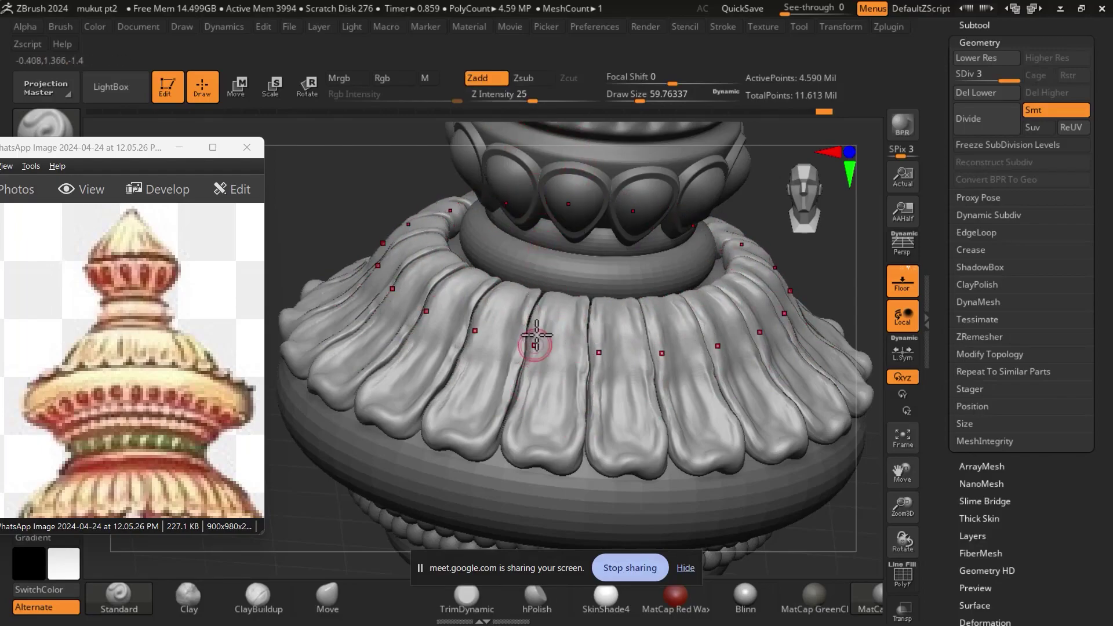
left_click_drag(536, 342, 519, 407)
key("b")
key("c")
key("b")
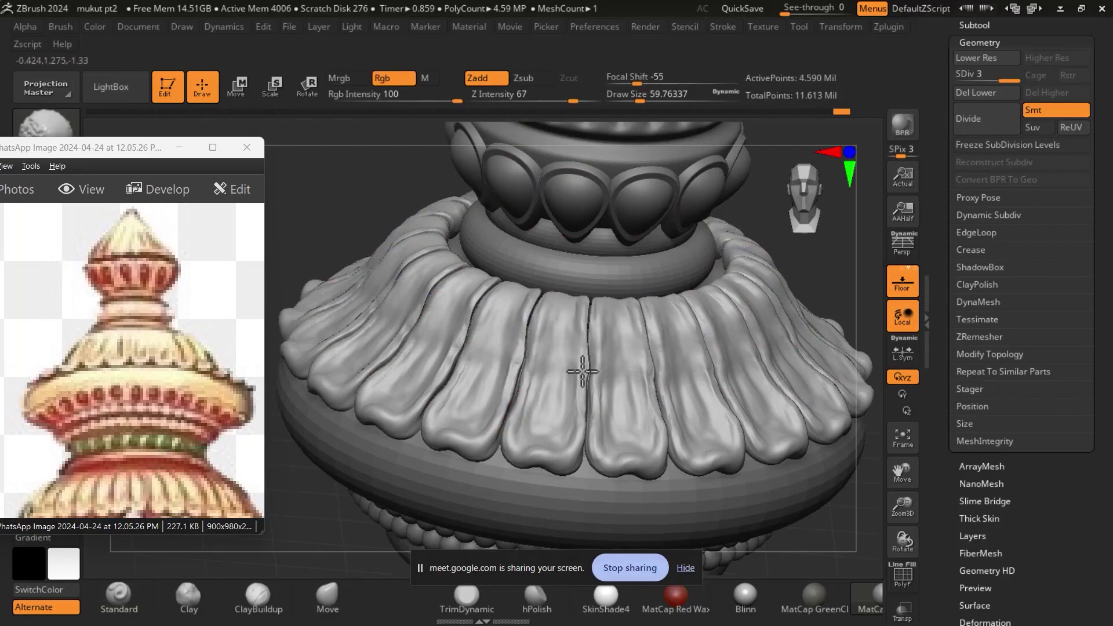
key("b")
key("s")
key("t")
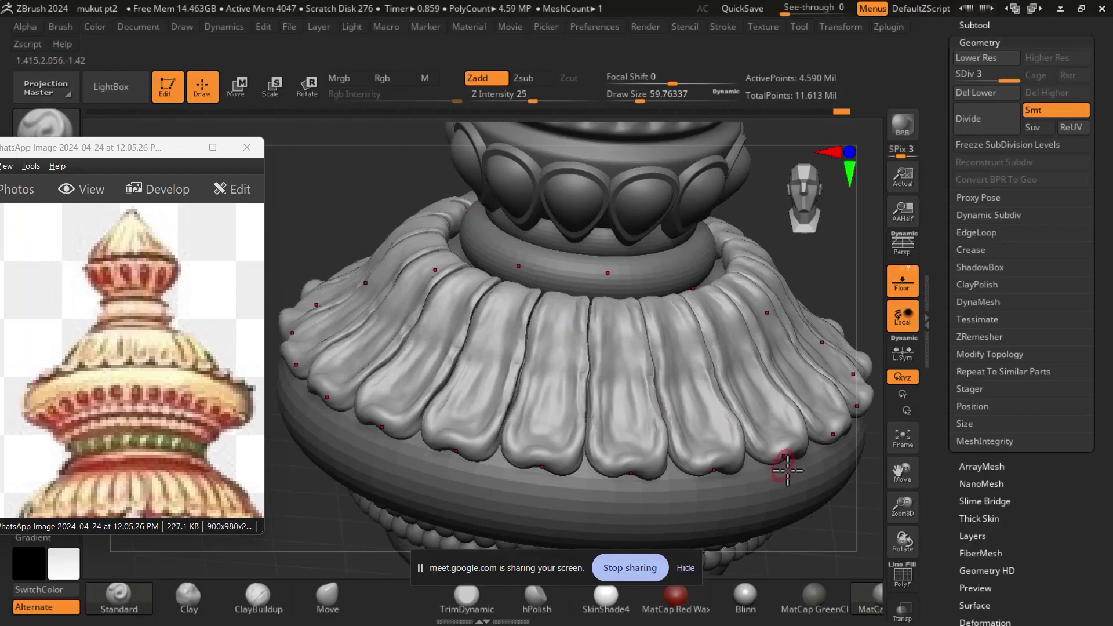
Smooth the collar again, select the hPolish brush, and move the reference photo window lower.
left_click_drag(785, 462, 583, 339)
key("b")
key("c")
key("b")
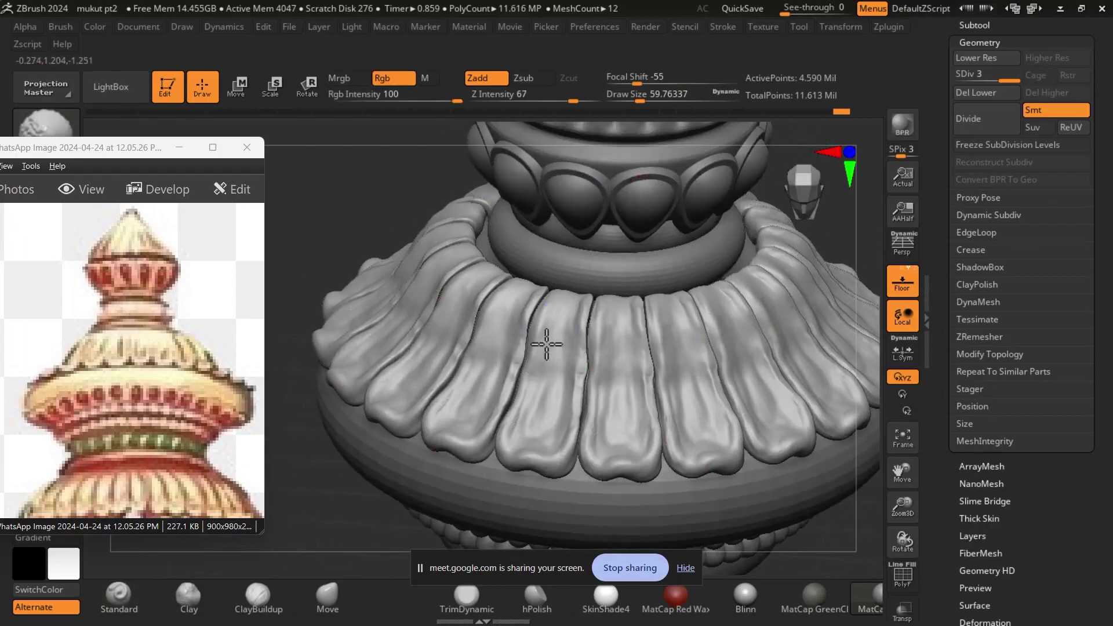
left_click(537, 597)
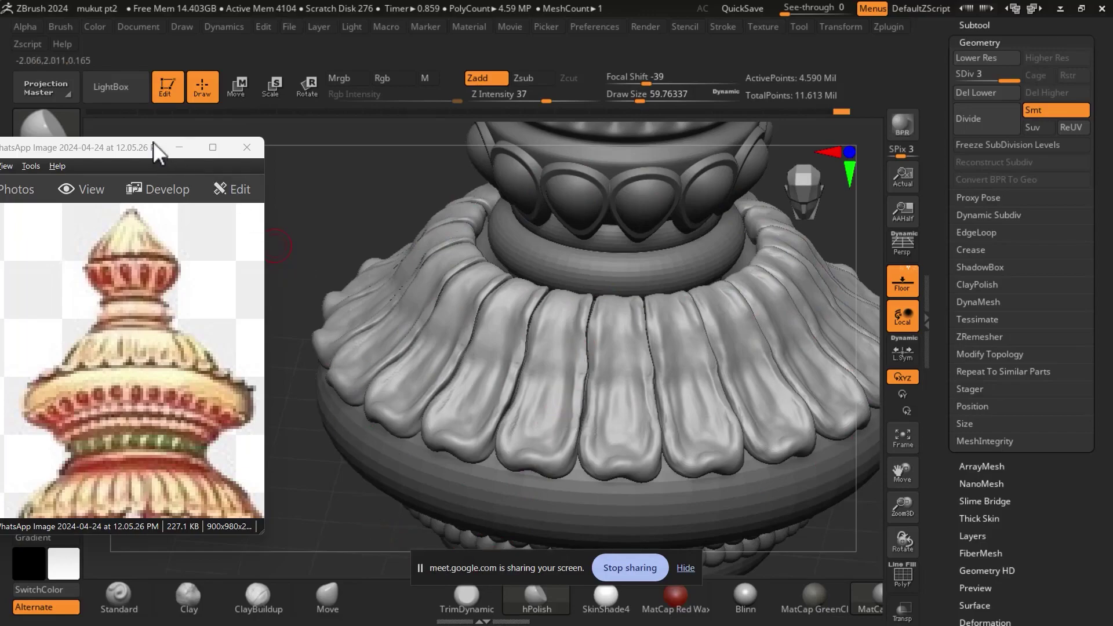
left_click_drag(153, 141, 153, 239)
Select the FormSoft brush from the brush library and make it smaller.
left_click(61, 148)
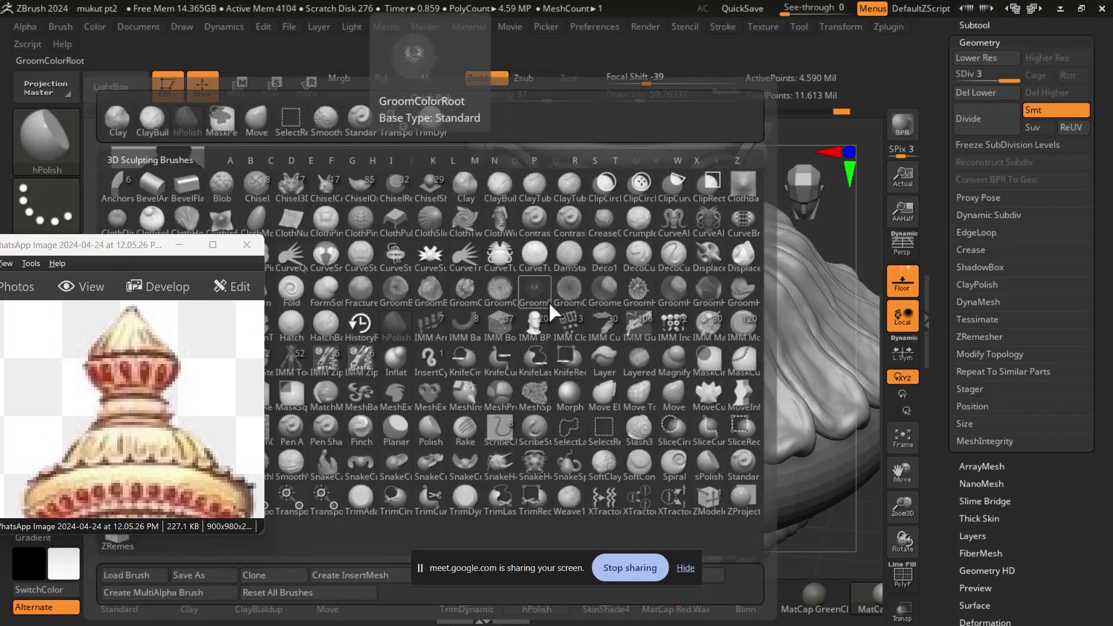
key("f")
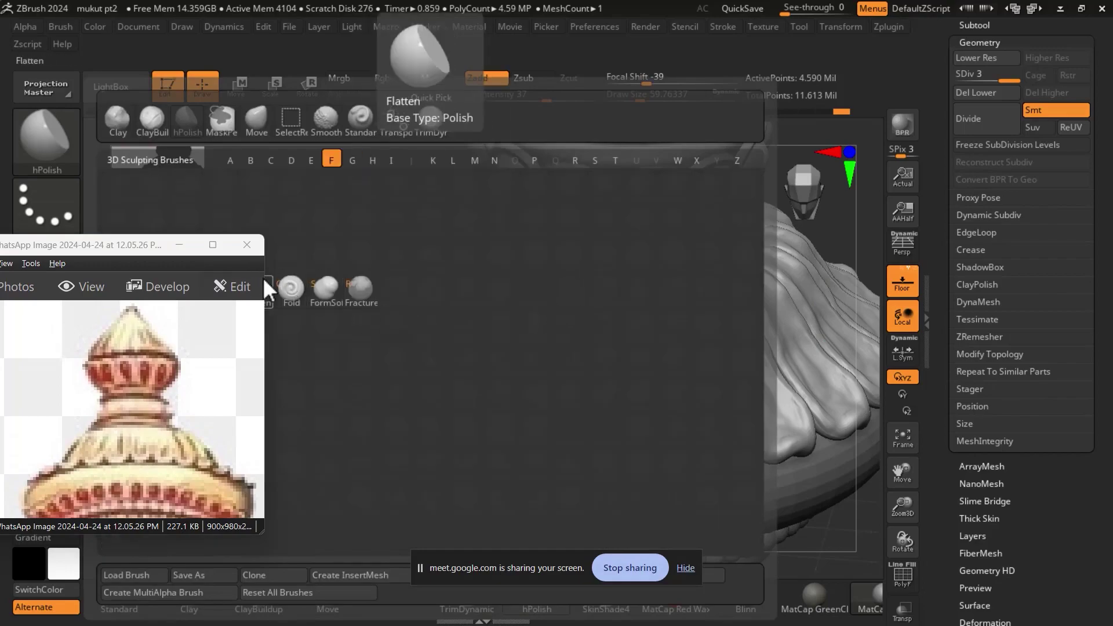
left_click_drag(145, 257, 148, 382)
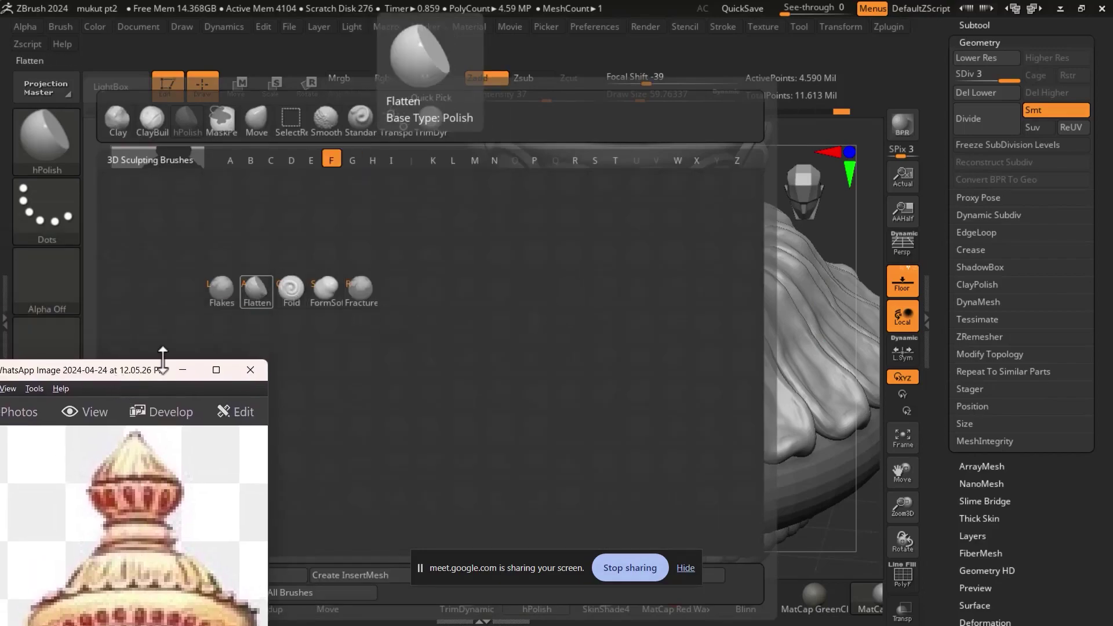
left_click(329, 286)
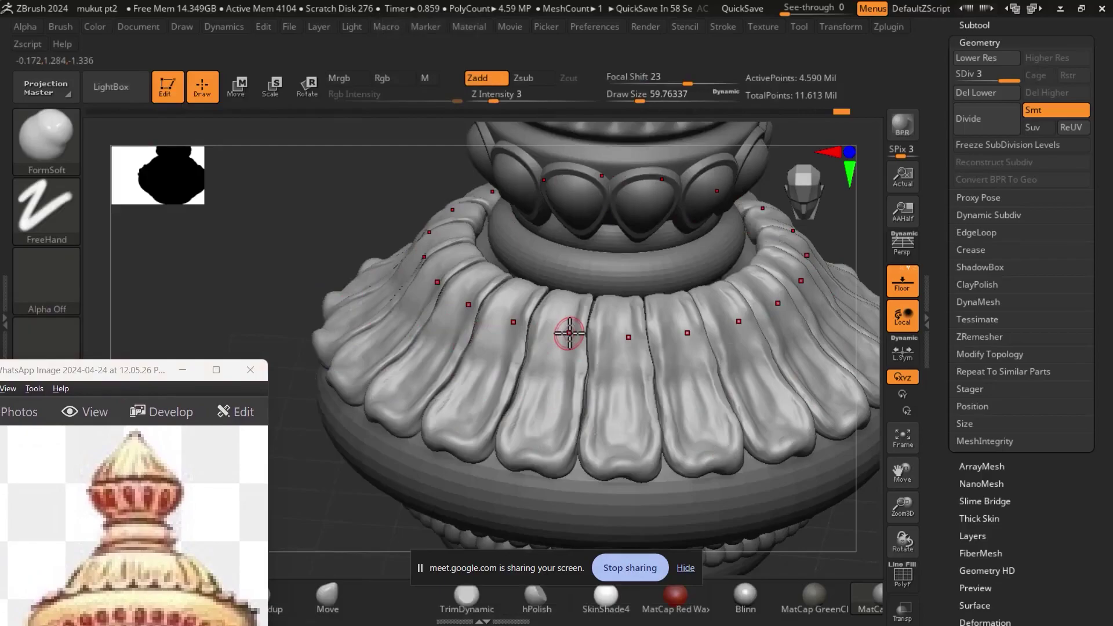
key("bracketleft")
key("bracketleft")
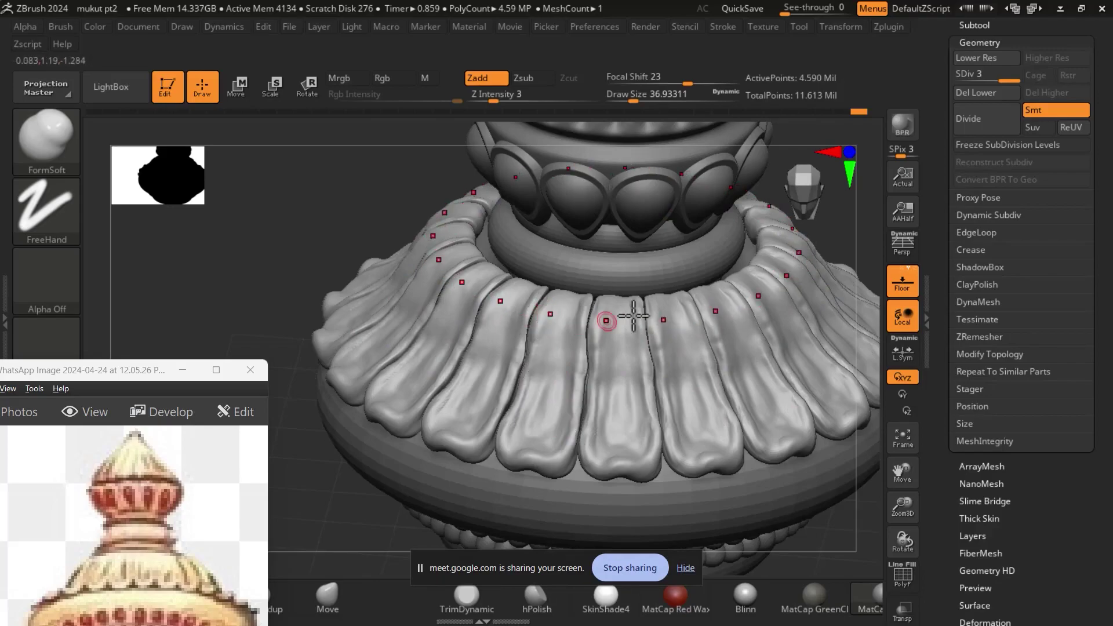
Smooth and softly reshape the collar petals, reducing the brush size to about 46.
key("shift")
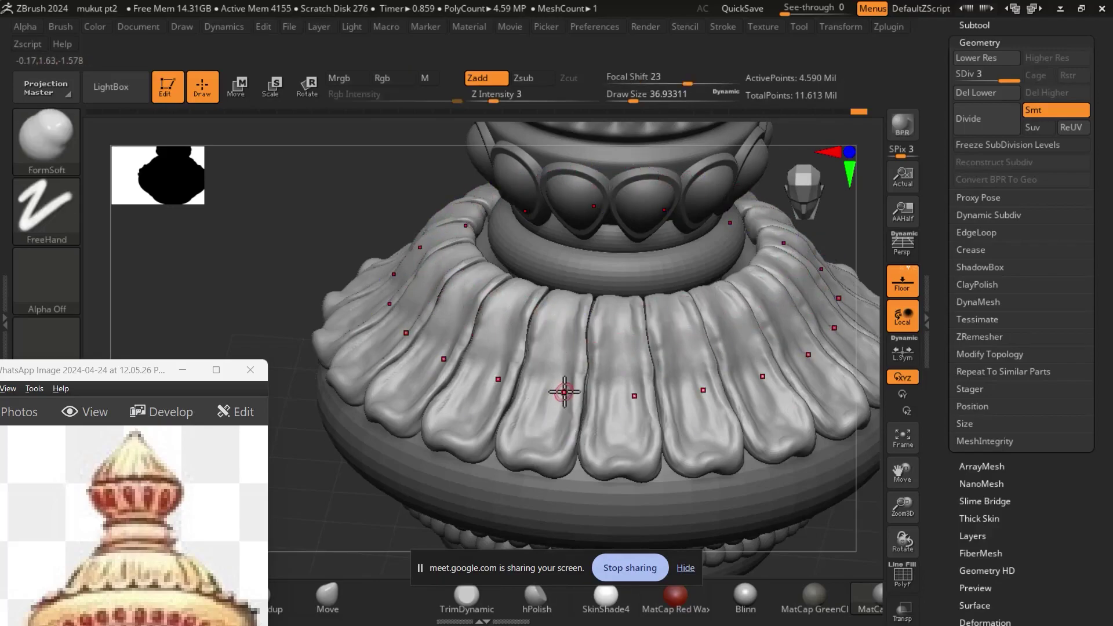
mouse_move(566, 392)
right_mouse_down()
mouse_move(830, 380)
mouse_move(806, 320)
mouse_move(774, 357)
right_mouse_up()
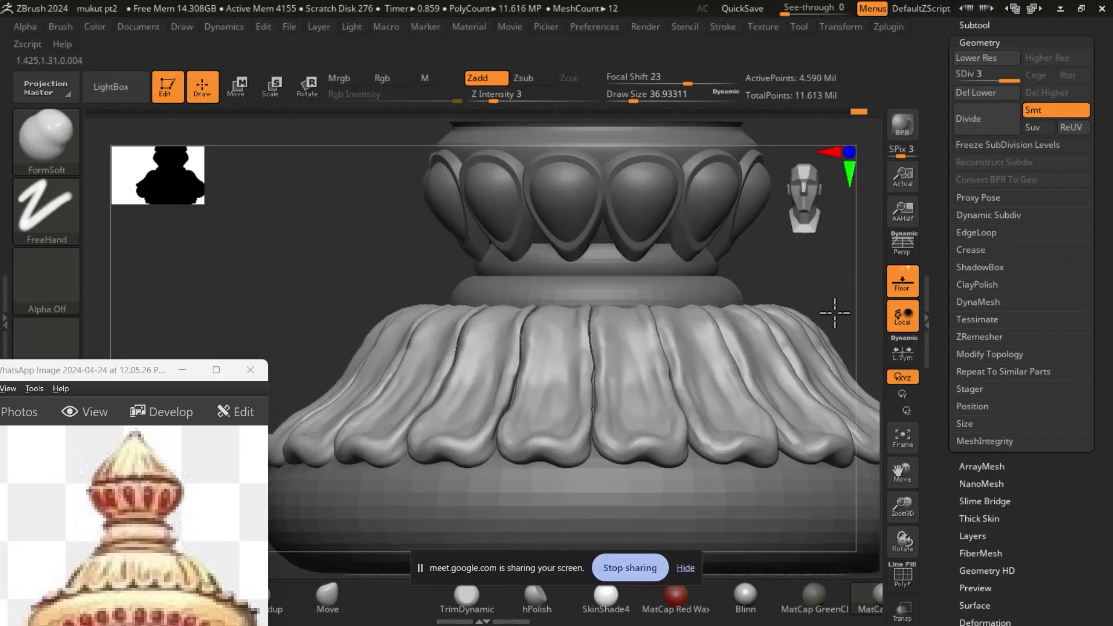
left_click_drag(693, 358, 621, 335)
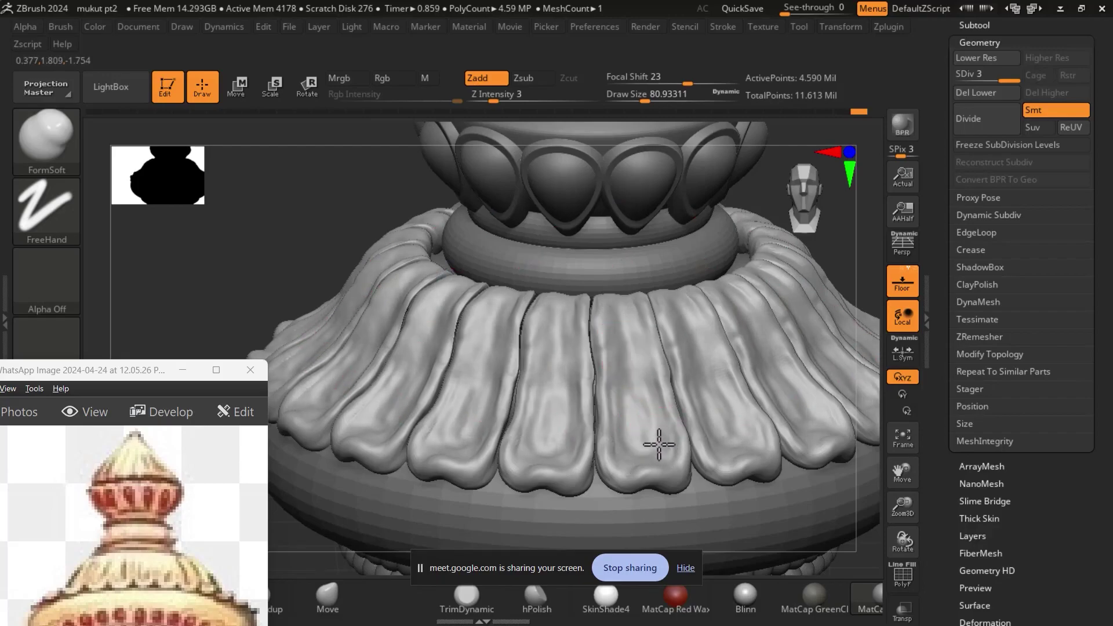
key("shift")
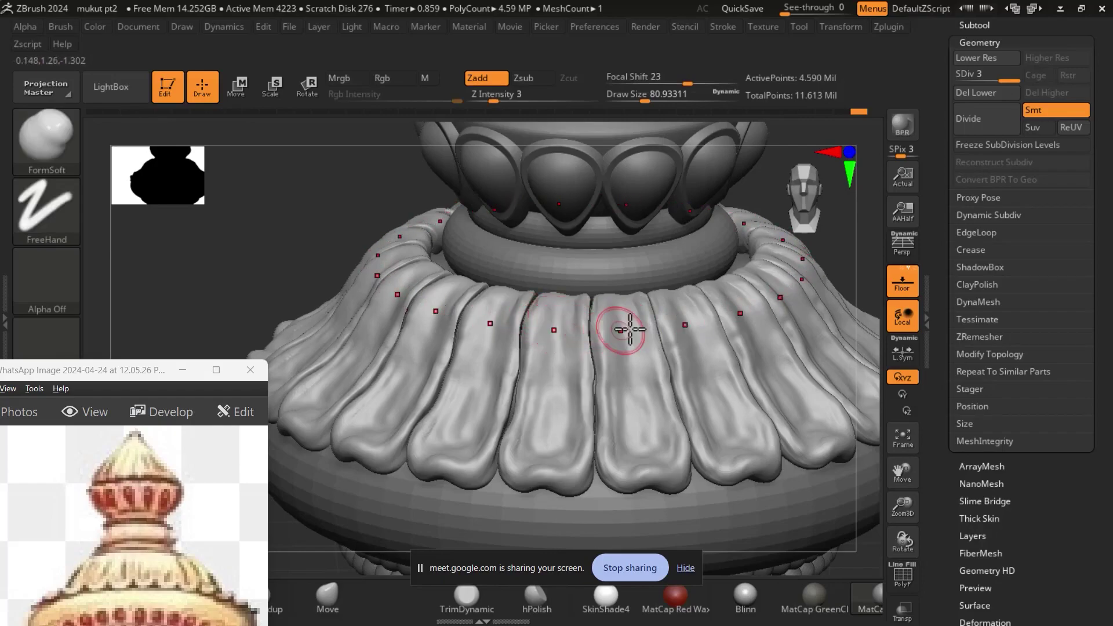
left_click_drag(645, 95, 632, 97)
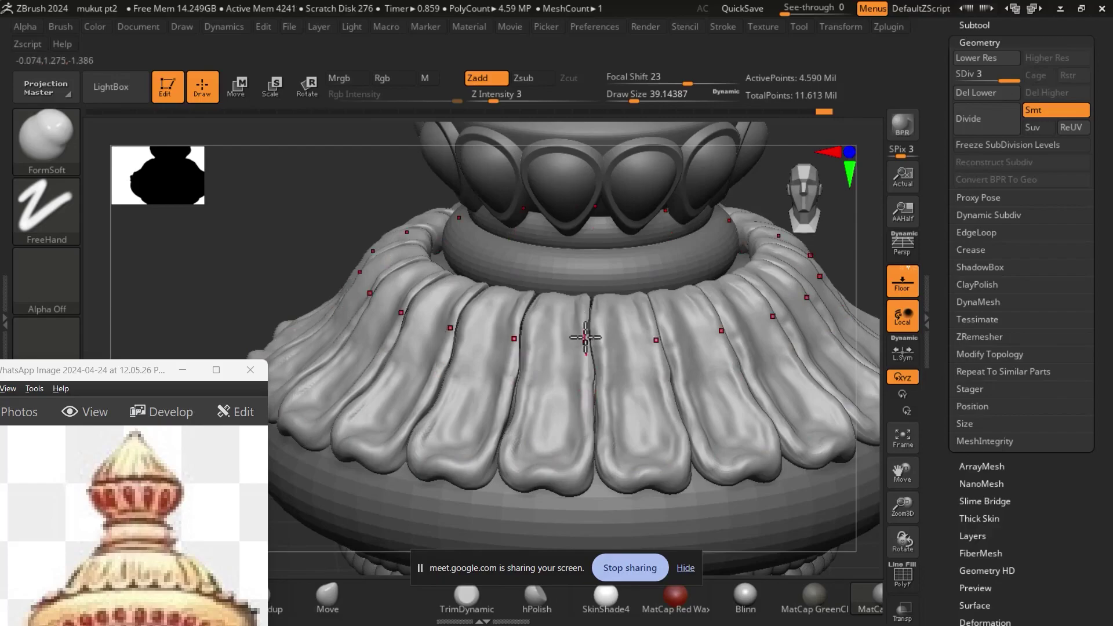
Carve creases along the folds between pleats with TrimDynamic, then smooth the surrounding surface.
left_click(537, 597)
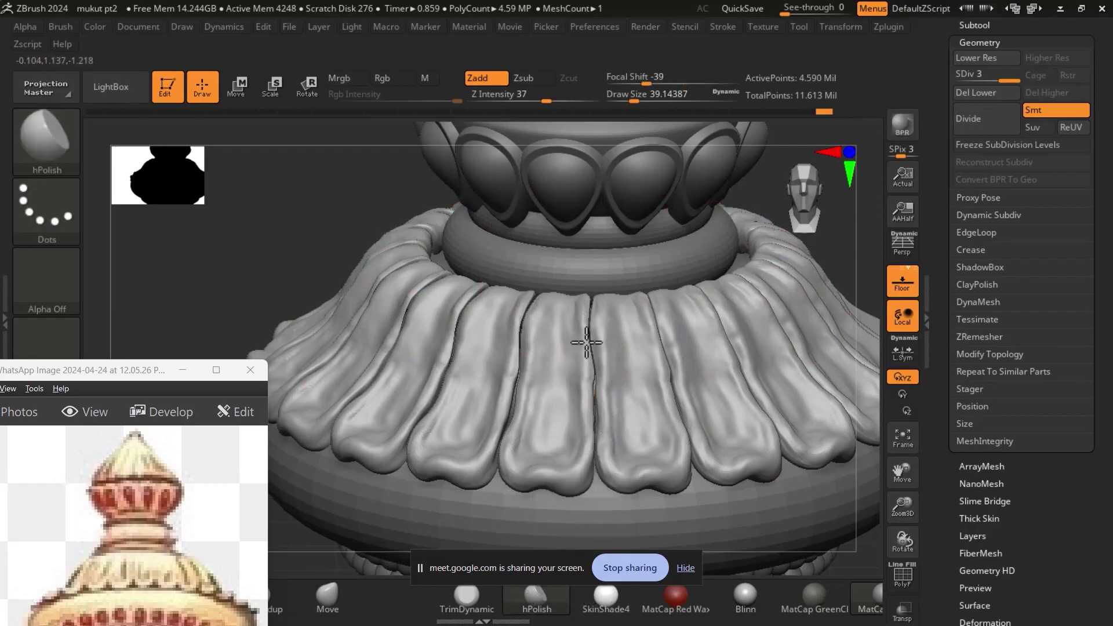
left_click(466, 597)
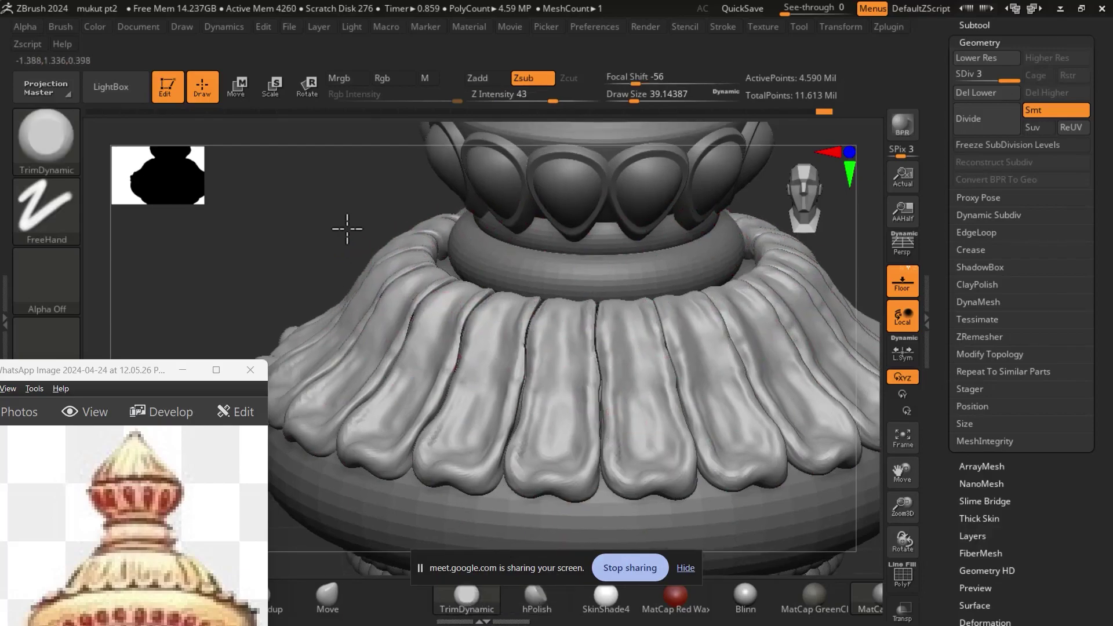
right_click_drag(377, 271, 496, 326)
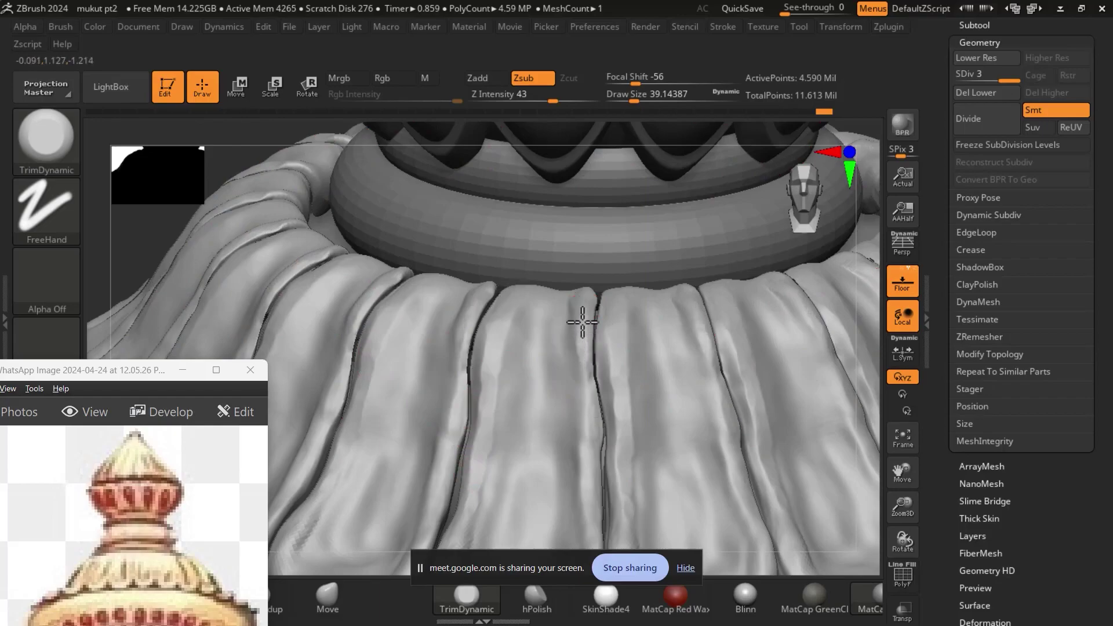
left_click_drag(591, 400, 586, 417)
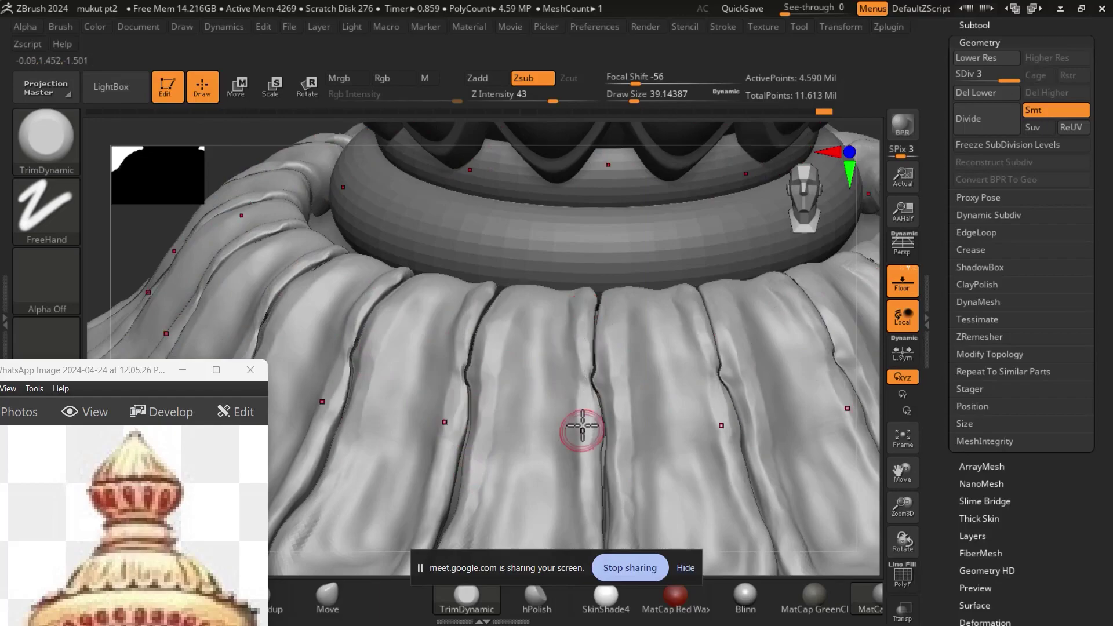
scroll(400, 313, "down", 2)
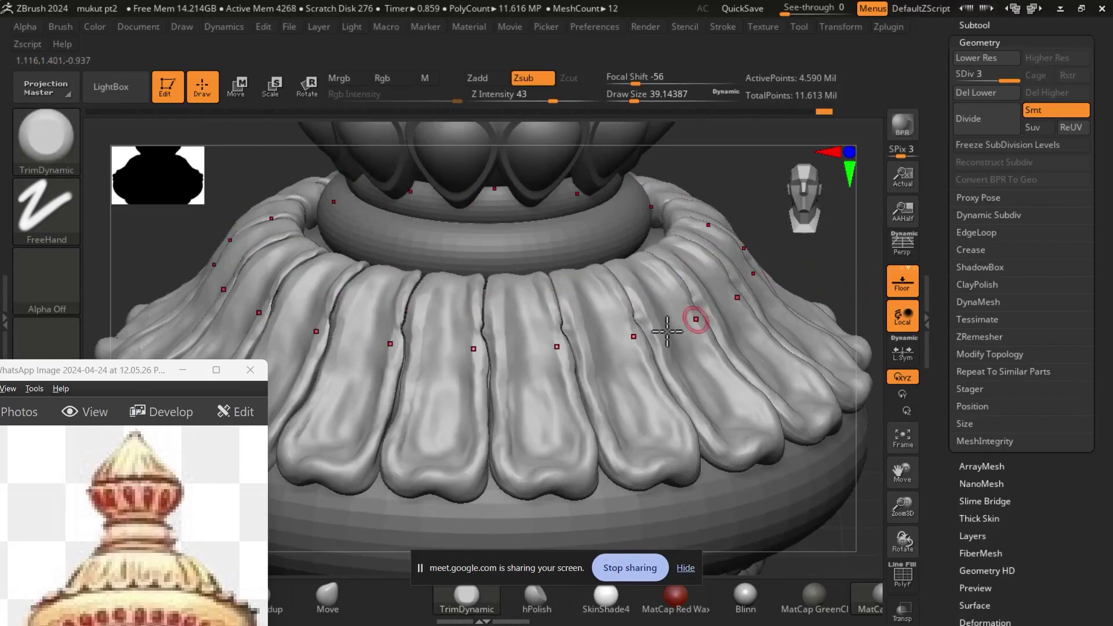
key("shift")
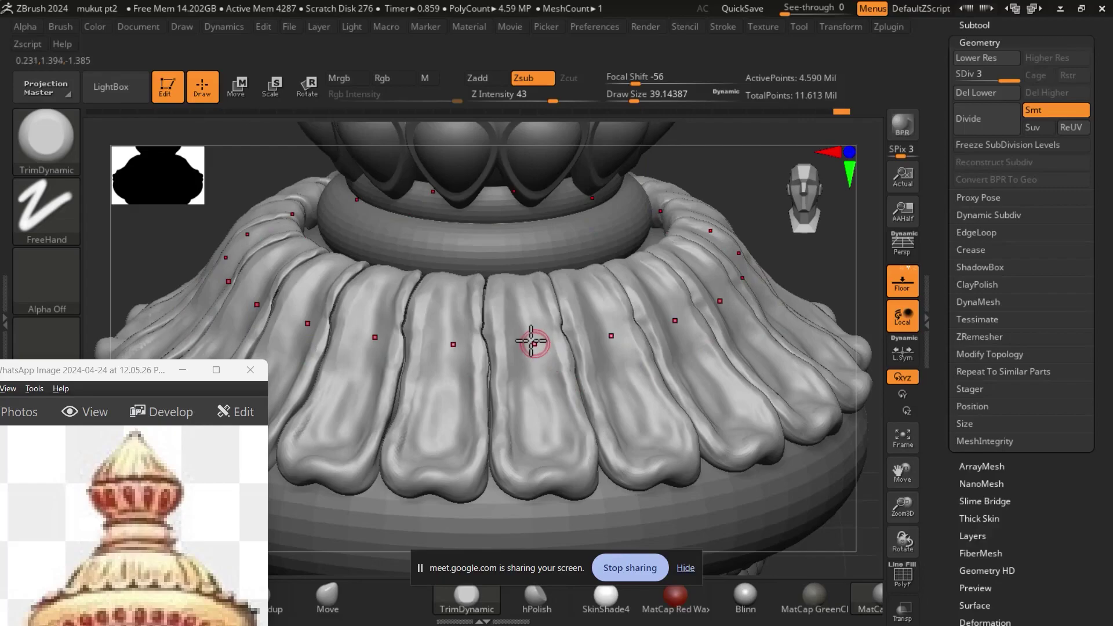
left_click(328, 597)
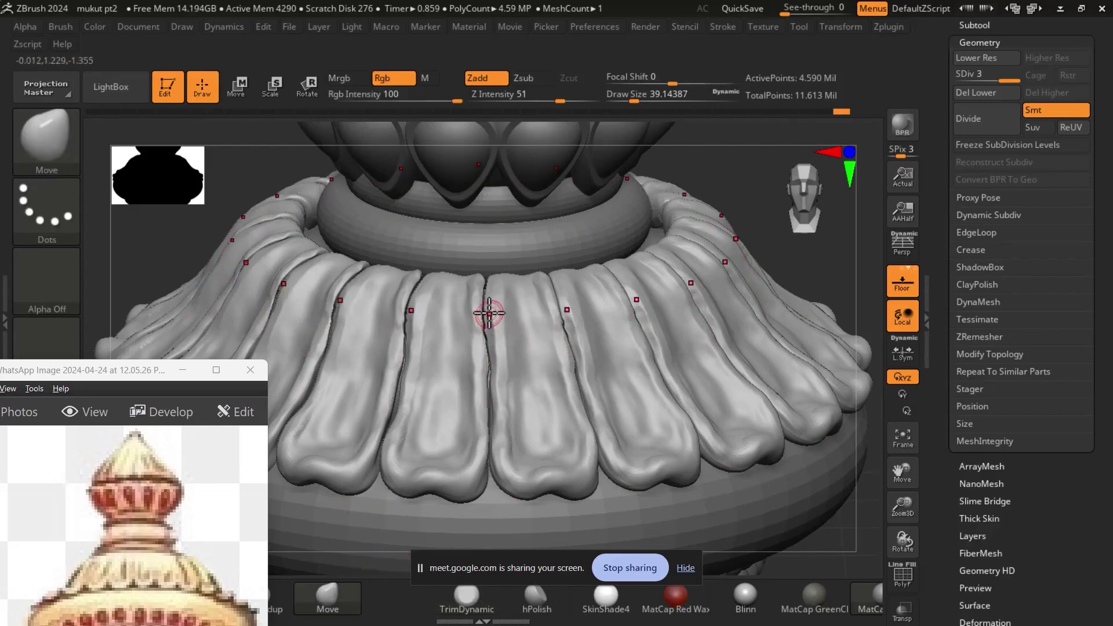
Lightly smooth the petal collar while rotating around it to top and tilted views.
key("shift")
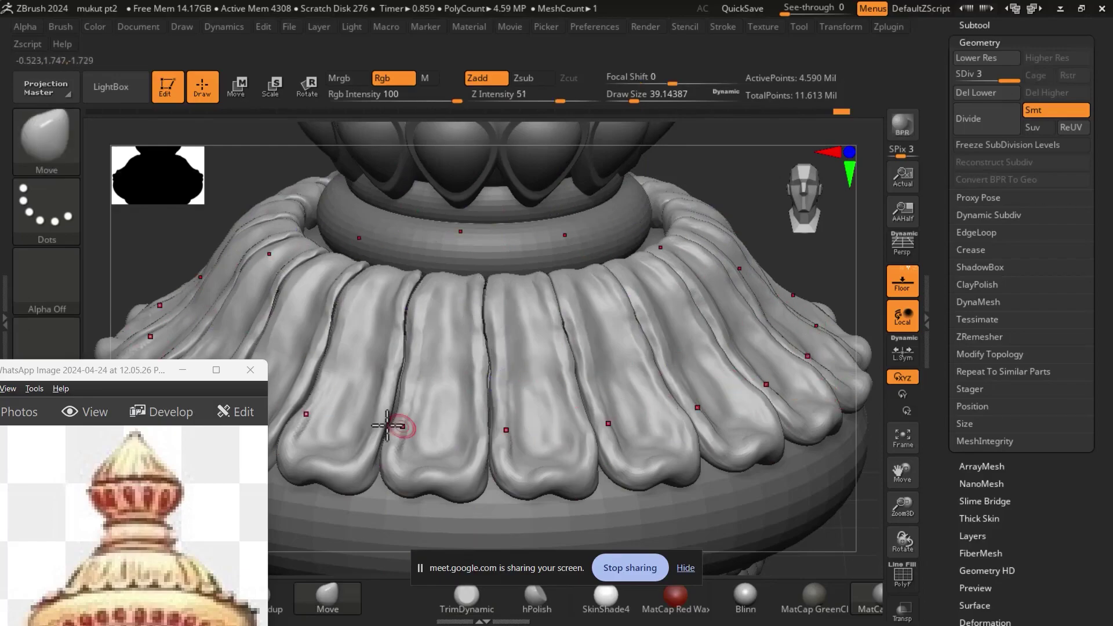
left_click_drag(140, 369, 76, 326)
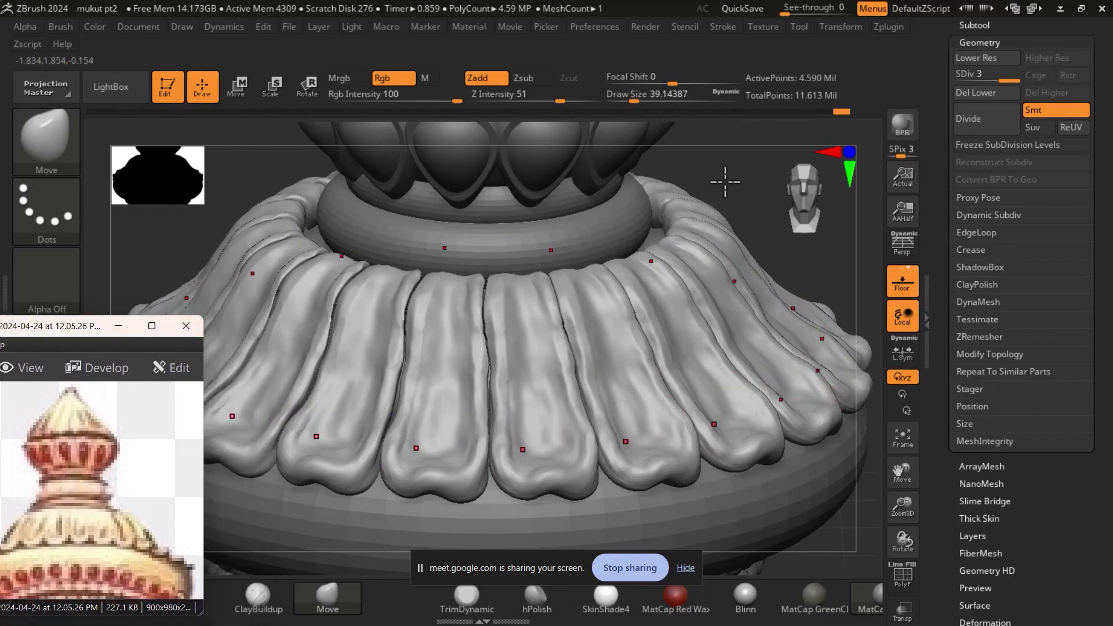
mouse_move(725, 182)
left_mouse_down()
mouse_move(741, 214)
mouse_move(576, 238)
left_mouse_up()
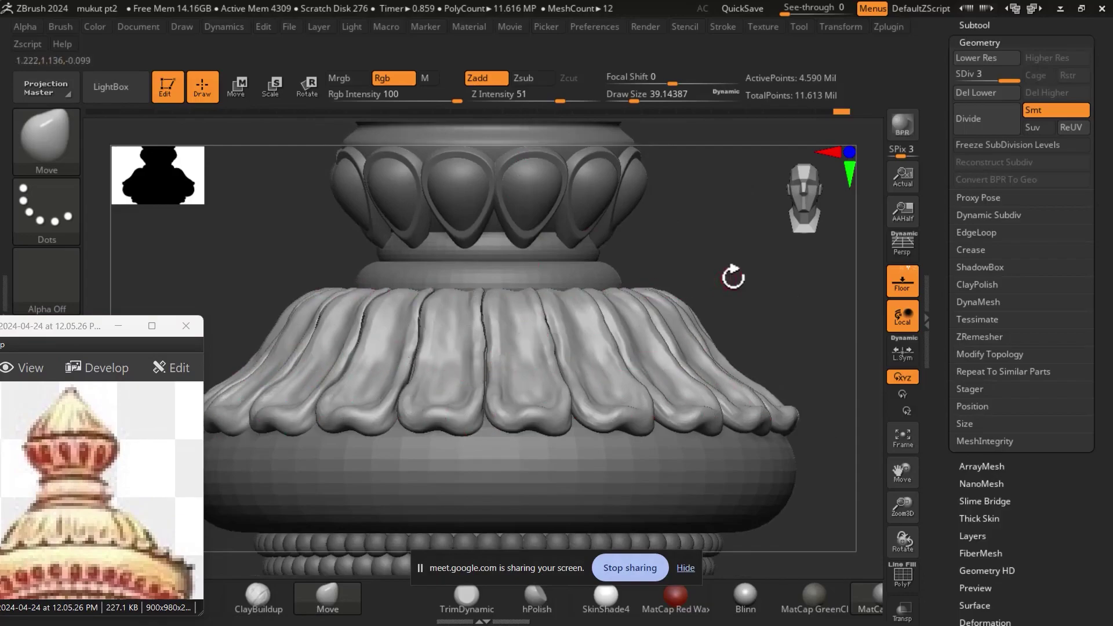
mouse_move(733, 277)
left_mouse_down()
mouse_move(720, 335)
mouse_move(646, 373)
left_mouse_up()
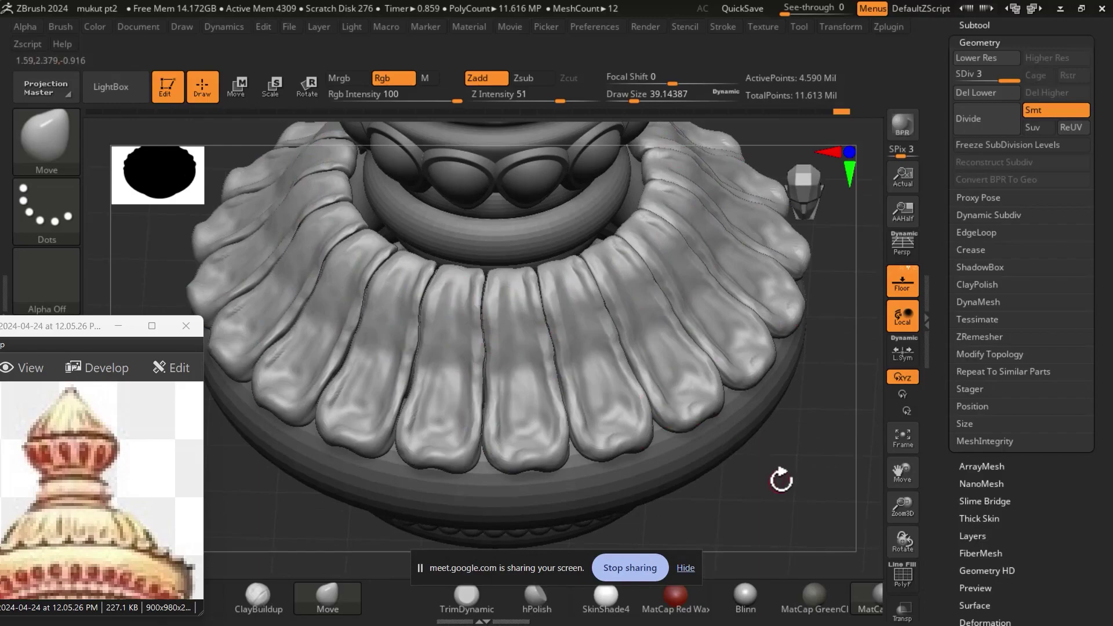
mouse_move(781, 480)
left_mouse_down()
mouse_move(758, 380)
mouse_move(763, 390)
mouse_move(454, 537)
left_mouse_up()
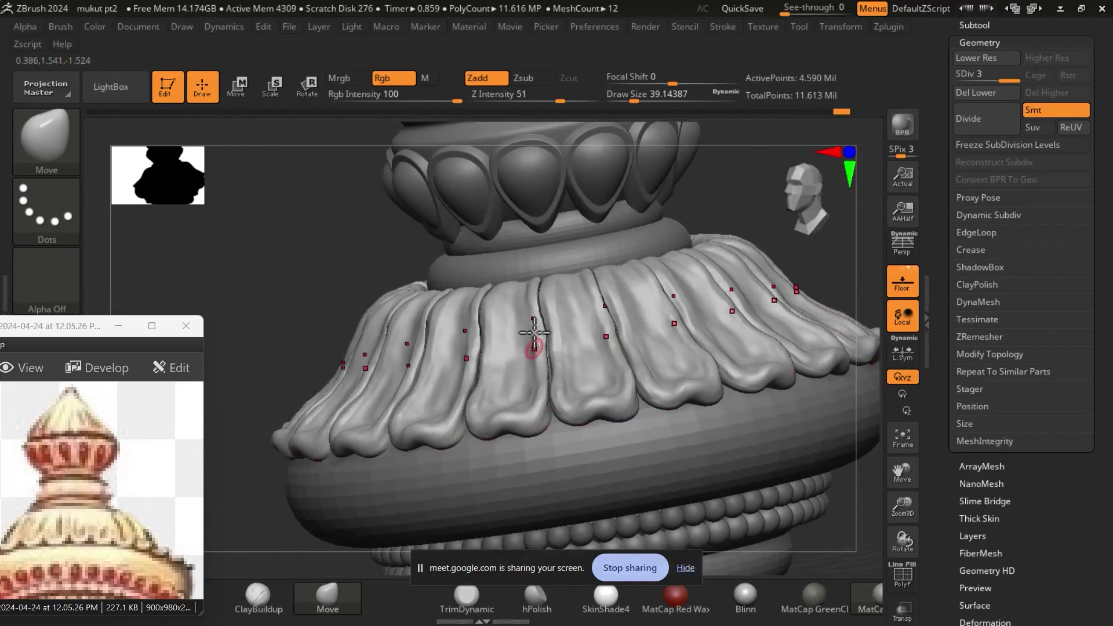
Enlarge the brush, smooth the petals again, and frame the whole crown in front view.
key("bracketright")
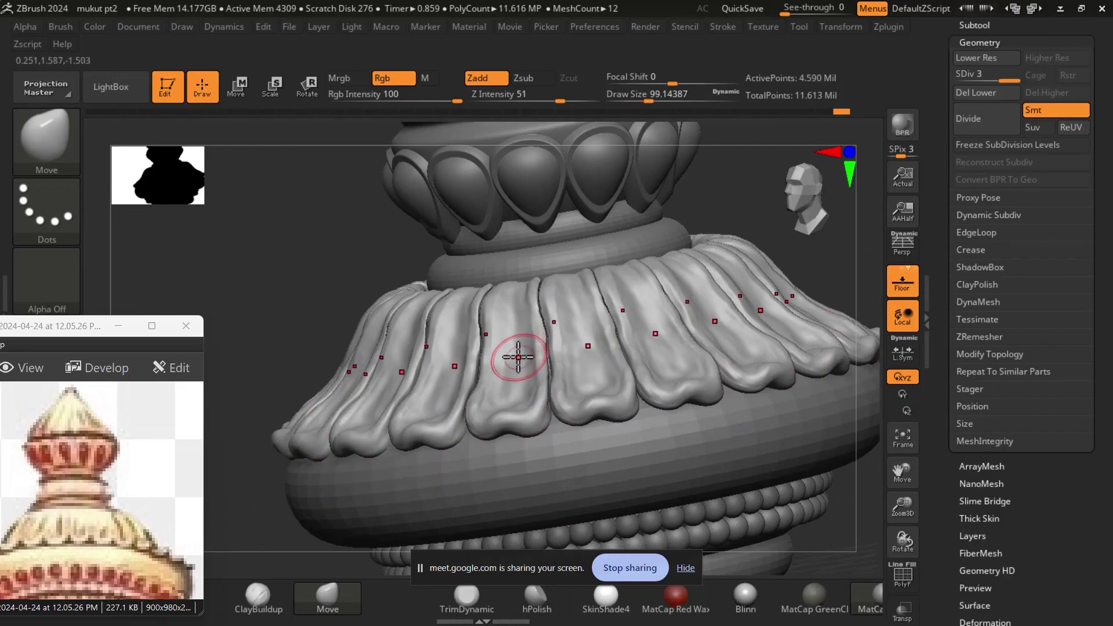
key("shift")
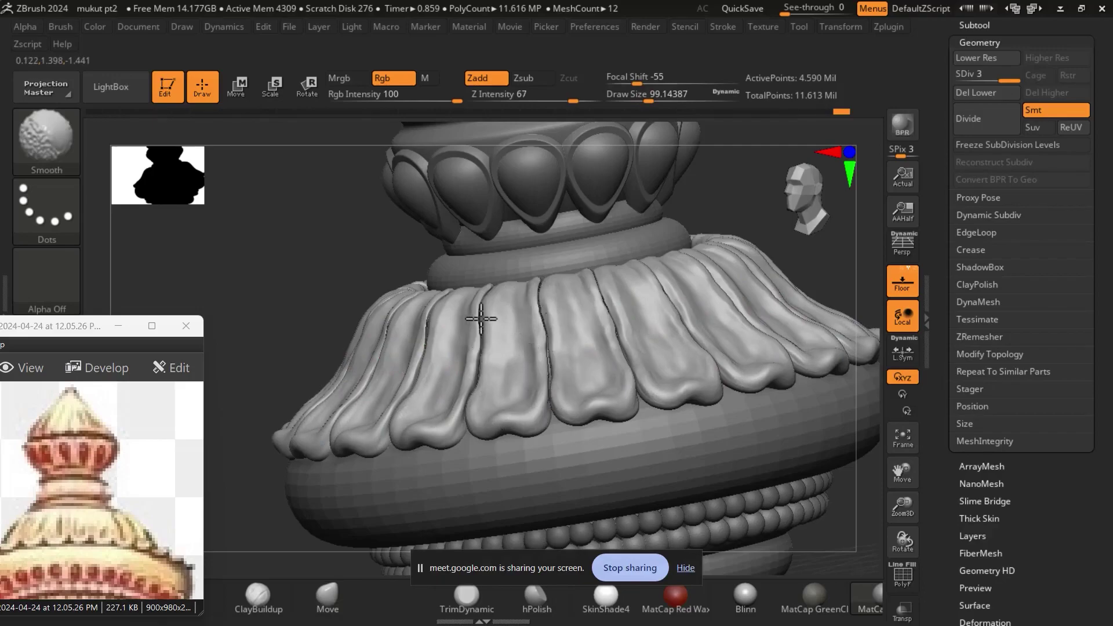
right_click_drag(725, 290, 813, 292, "shift")
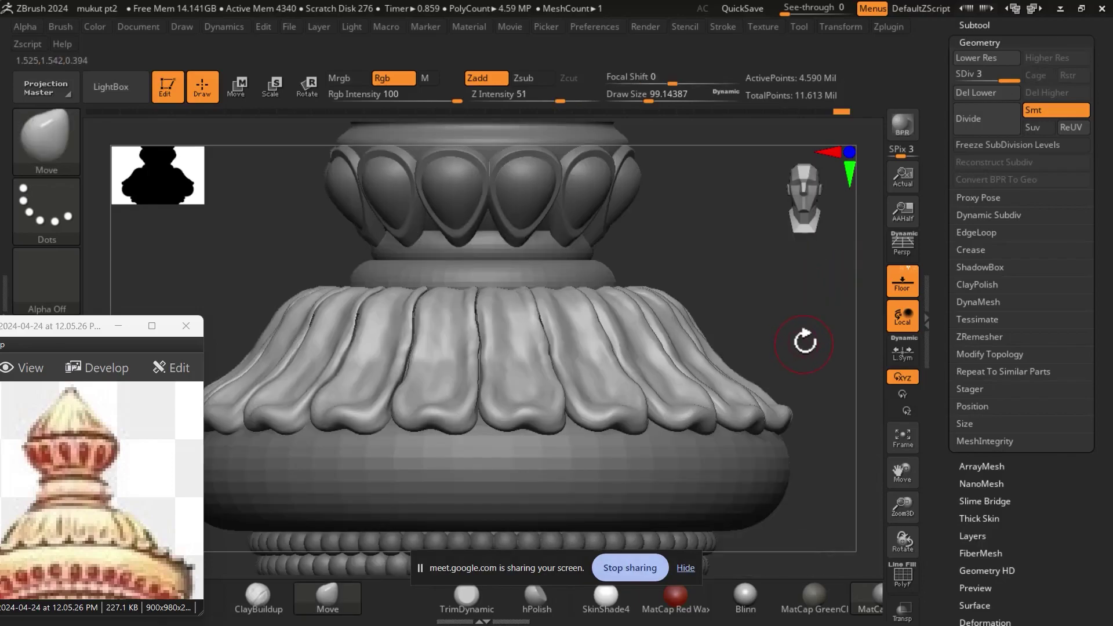
key("f")
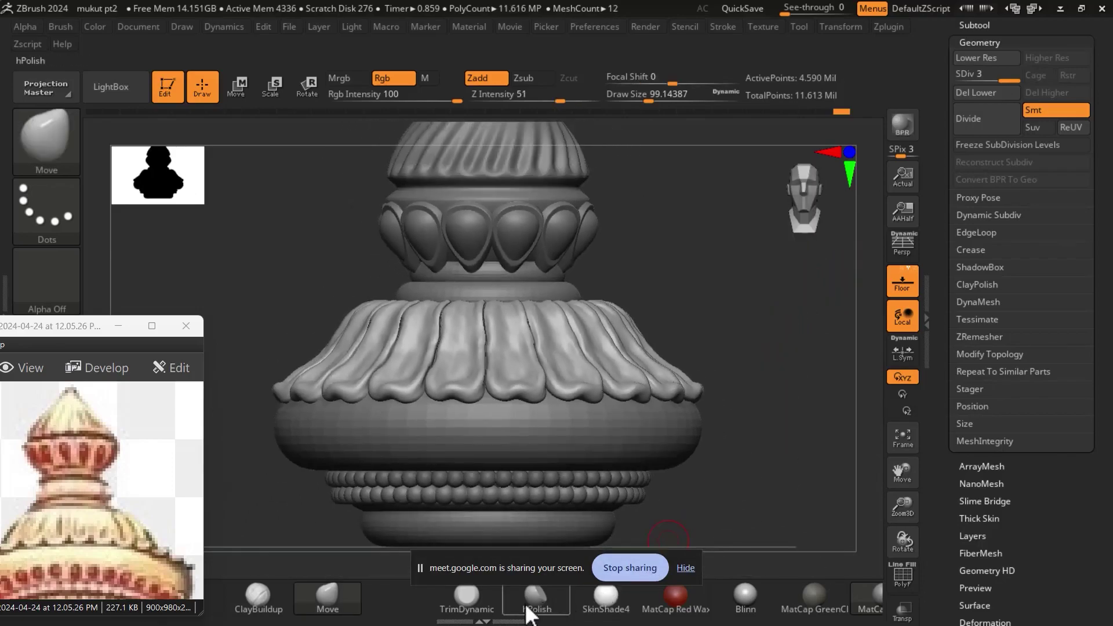
Carve along a petal fold with ClayBuildup set to Zsub, zoomed in on the pleats.
left_click(287, 593)
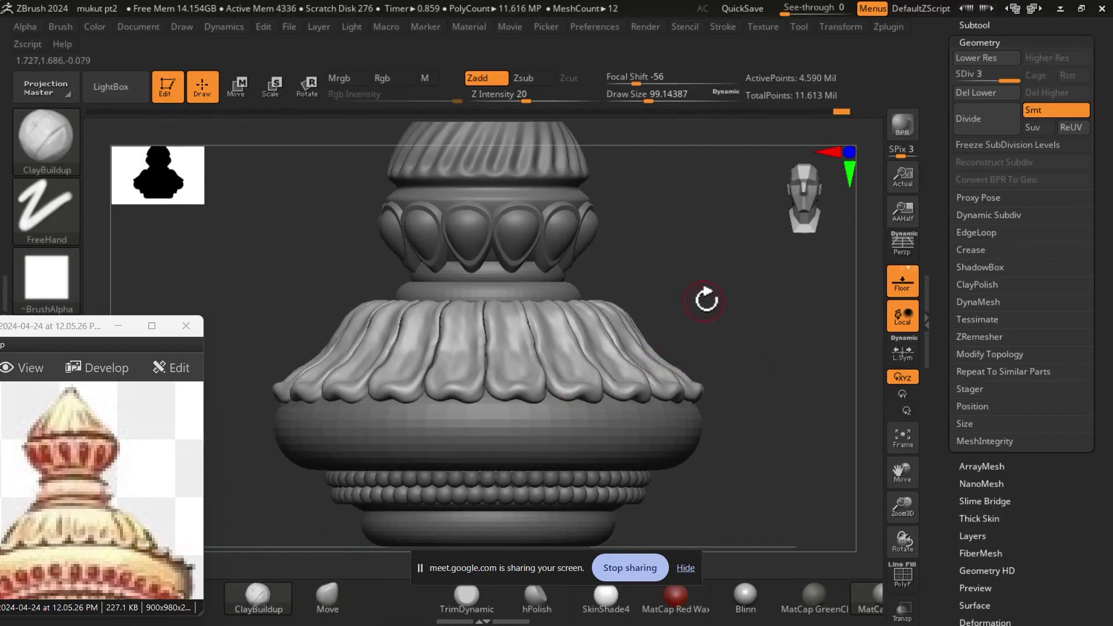
right_click_drag(754, 304, 665, 354, "ctrl")
right_click_drag(771, 278, 522, 368)
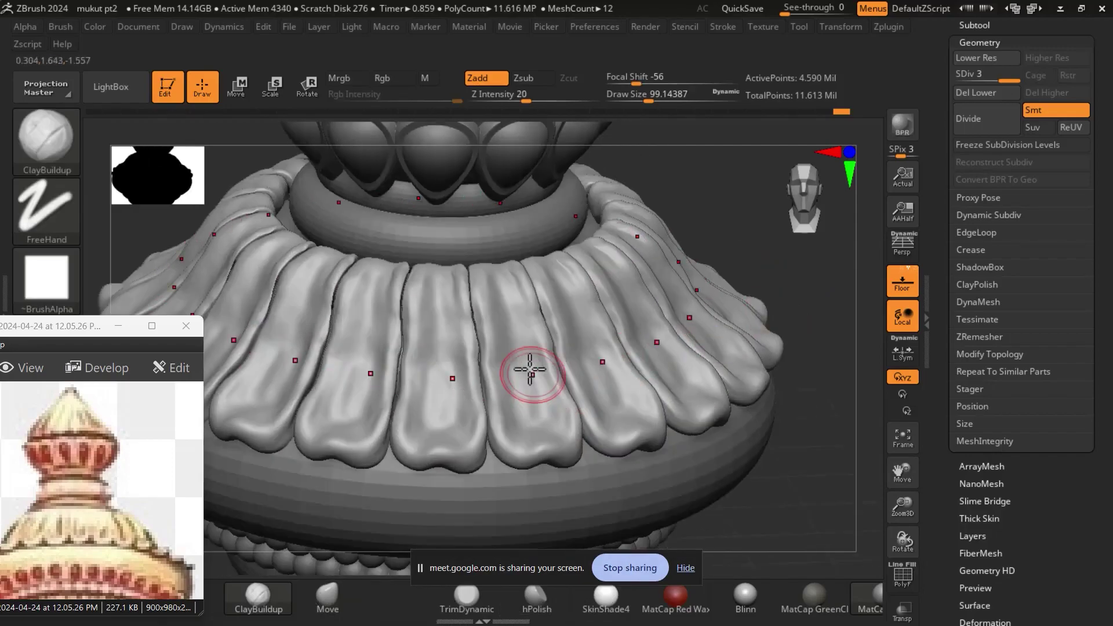
left_click(526, 79)
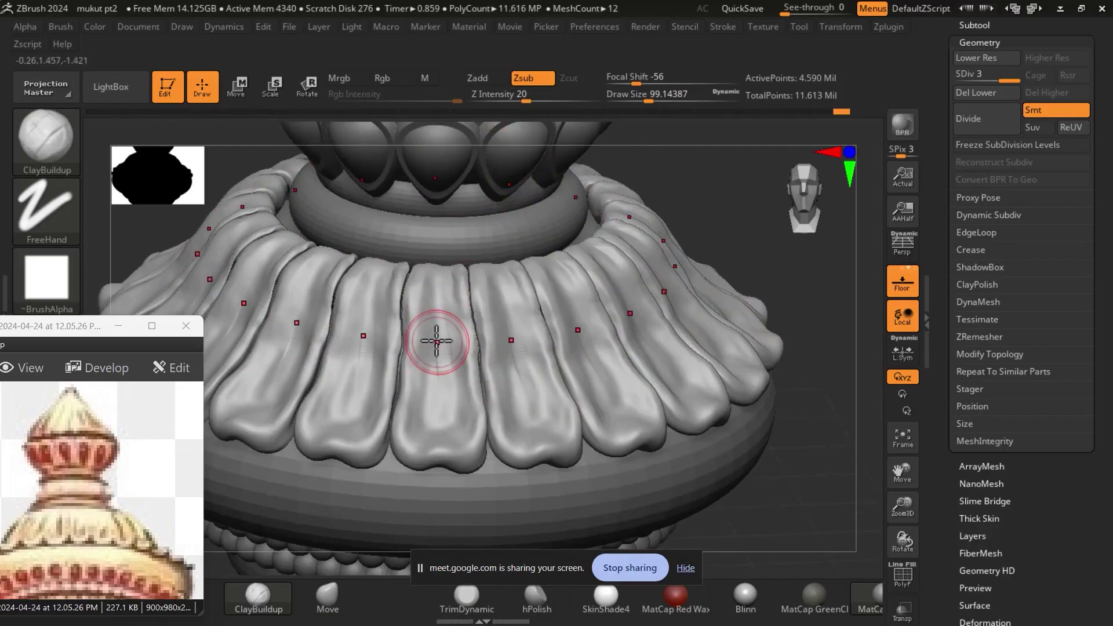
left_click_drag(820, 323, 658, 386)
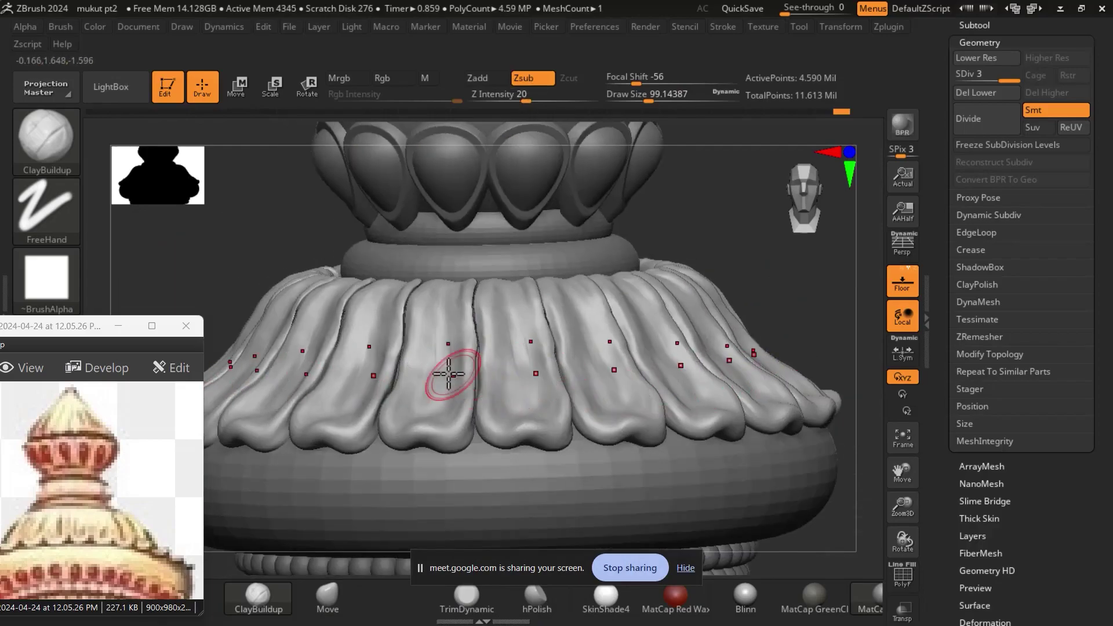
left_click_drag(449, 374, 433, 385)
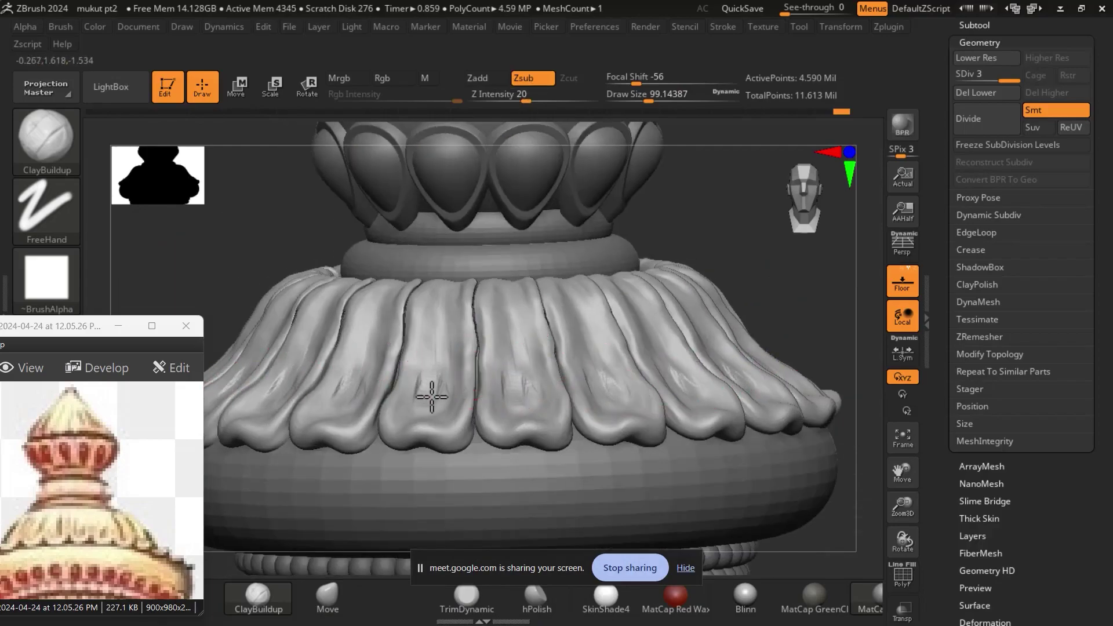
mouse_move(771, 299)
left_mouse_down()
mouse_move(850, 347)
mouse_move(788, 342)
left_mouse_up()
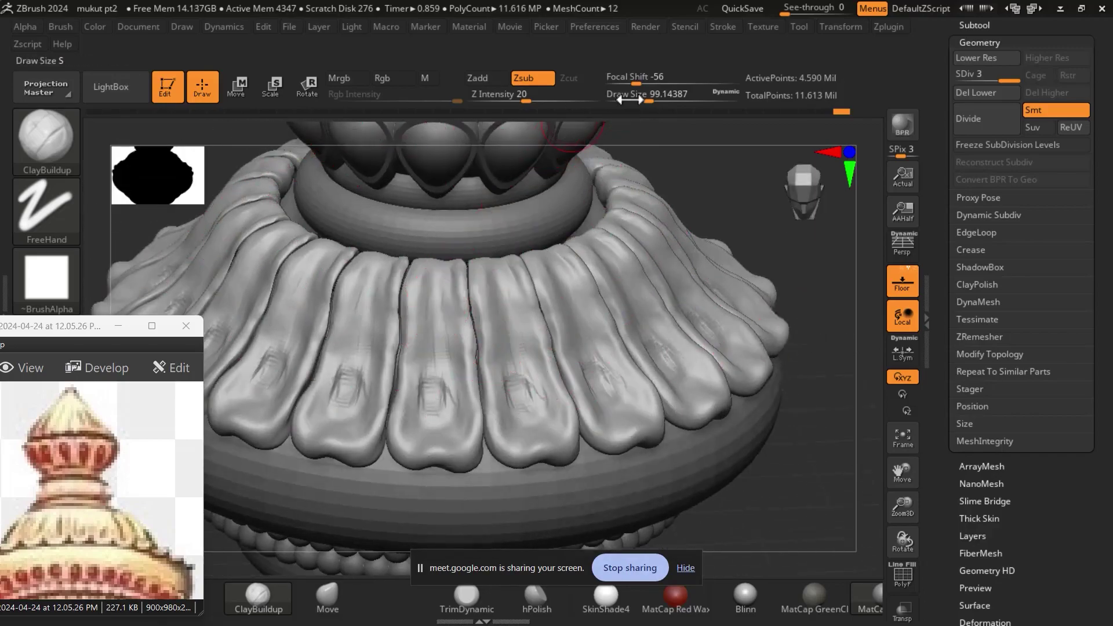
With a slightly smaller brush, carve and deepen a groove down the centre pleat.
left_click_drag(630, 99, 626, 100)
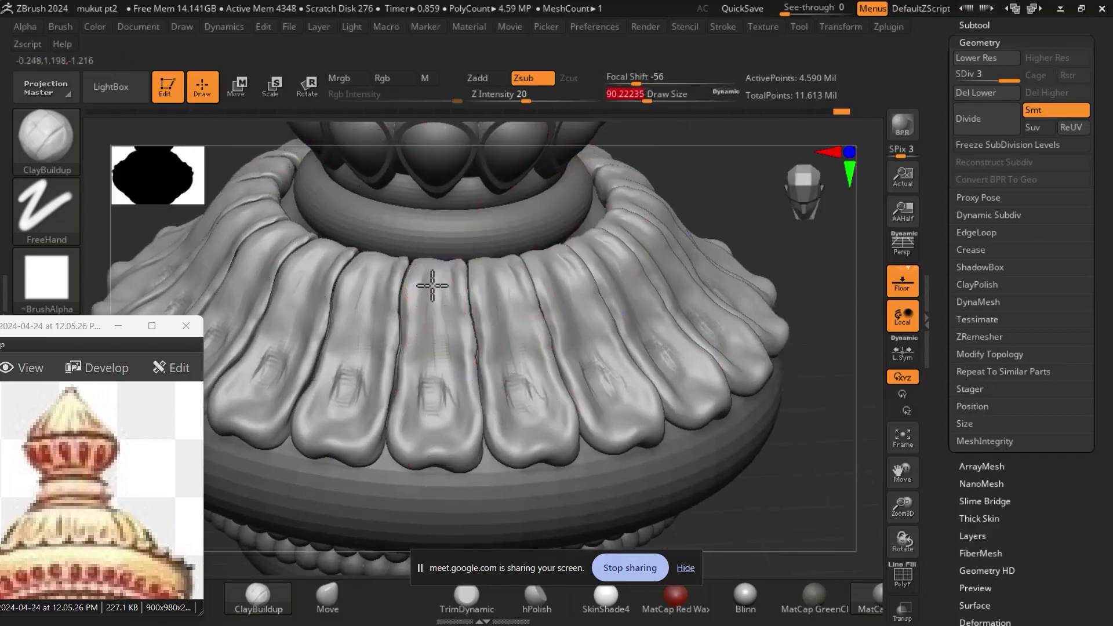
left_click_drag(433, 290, 428, 429)
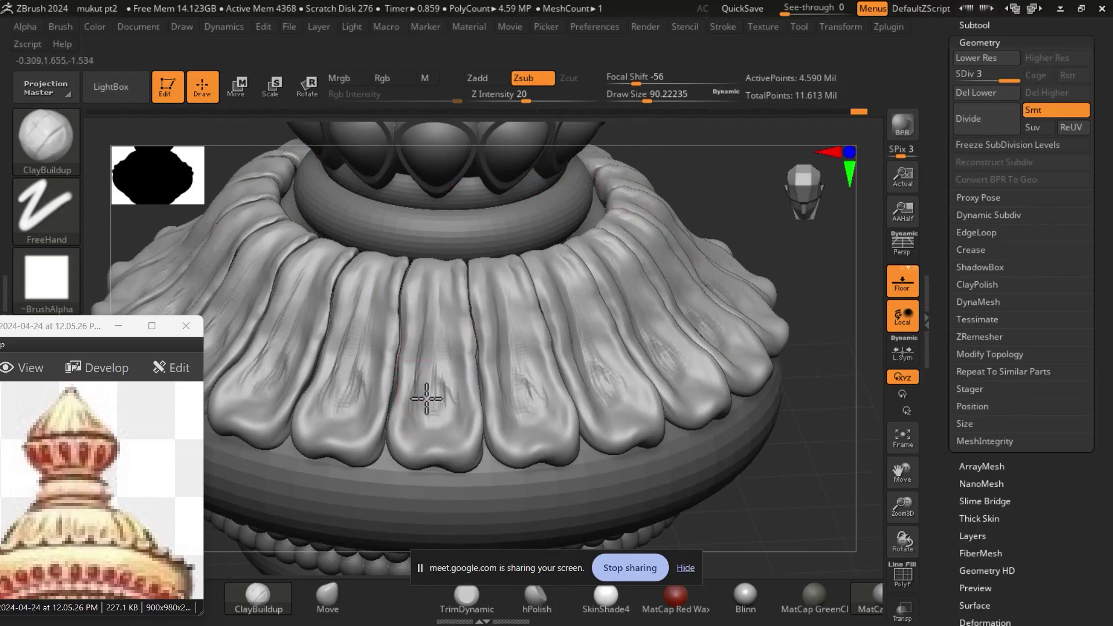
mouse_move(442, 293)
left_mouse_down()
mouse_move(458, 392)
mouse_move(425, 273)
mouse_move(428, 318)
mouse_move(440, 267)
mouse_move(443, 284)
left_mouse_up()
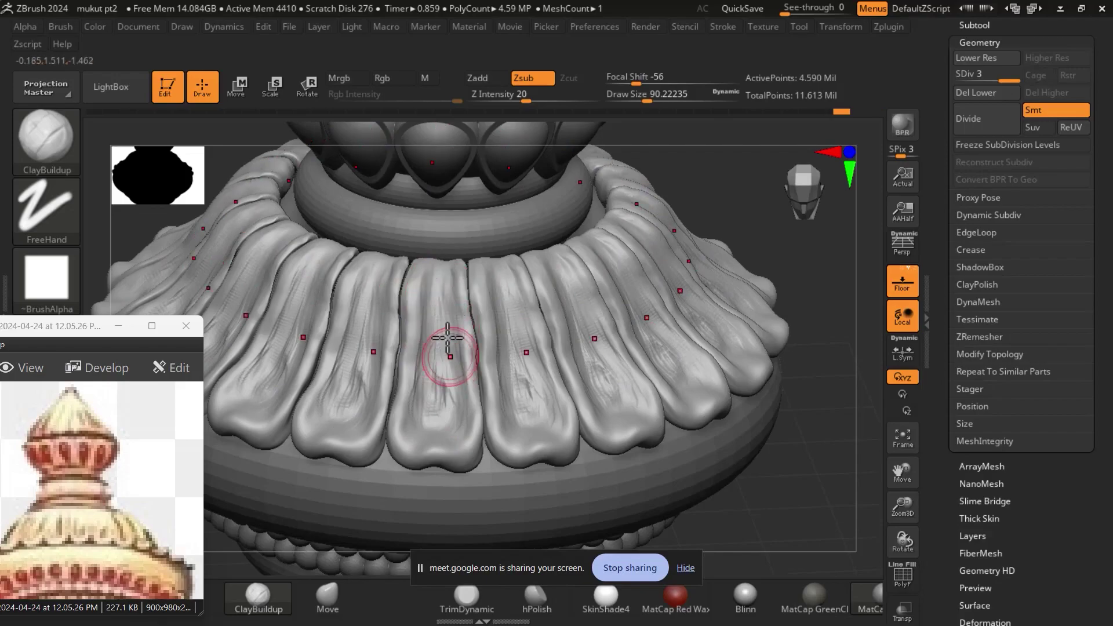
mouse_move(438, 414)
left_mouse_down()
mouse_move(431, 428)
mouse_move(438, 386)
left_mouse_up()
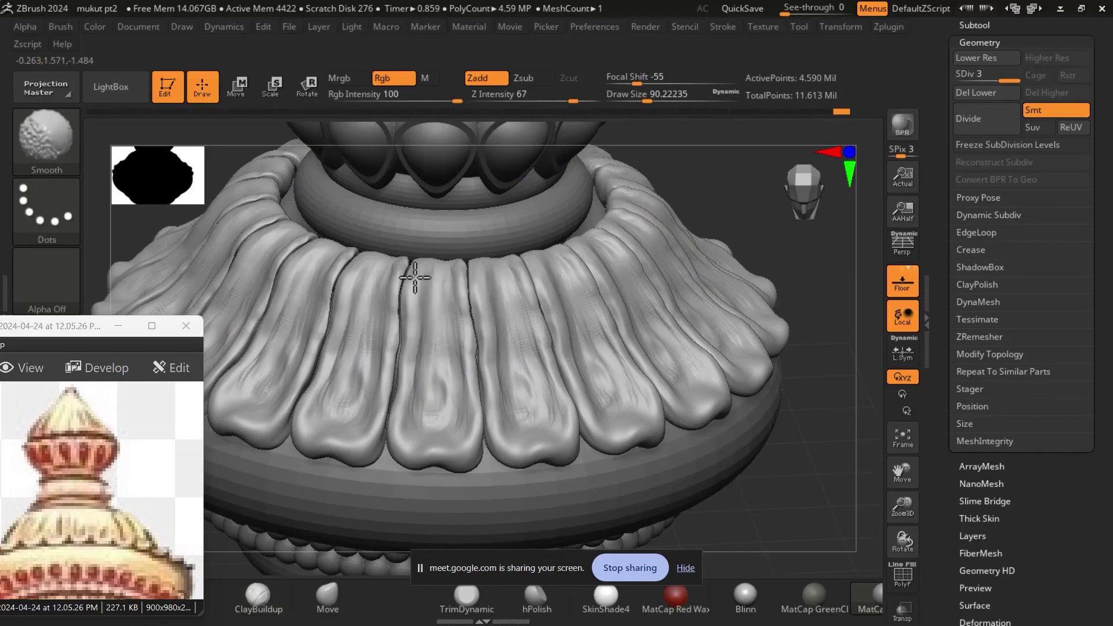
left_click_drag(467, 302, 464, 316, "shift")
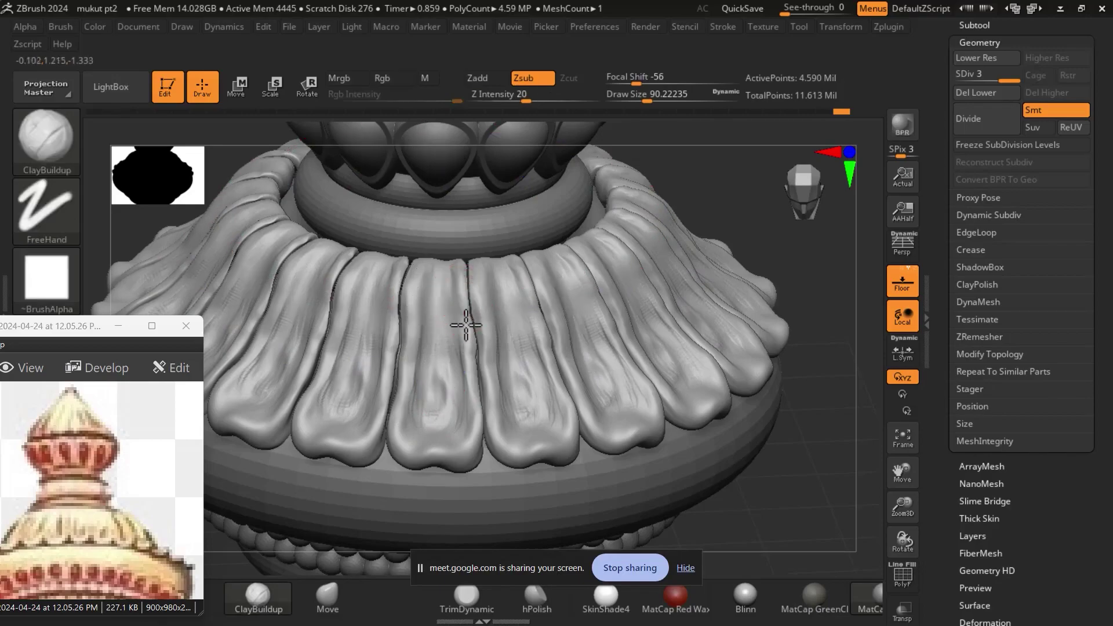
Build up the centre groove's edges in Zadd, smooth them, and briefly check the PolyF wireframe.
left_click(487, 78)
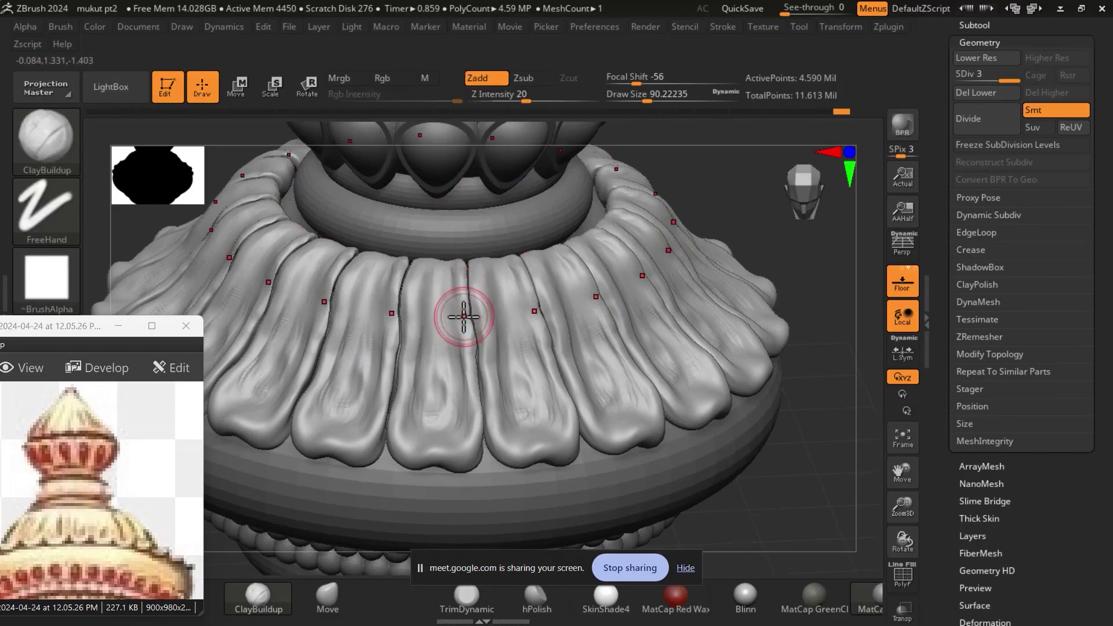
left_click_drag(460, 315, 473, 343)
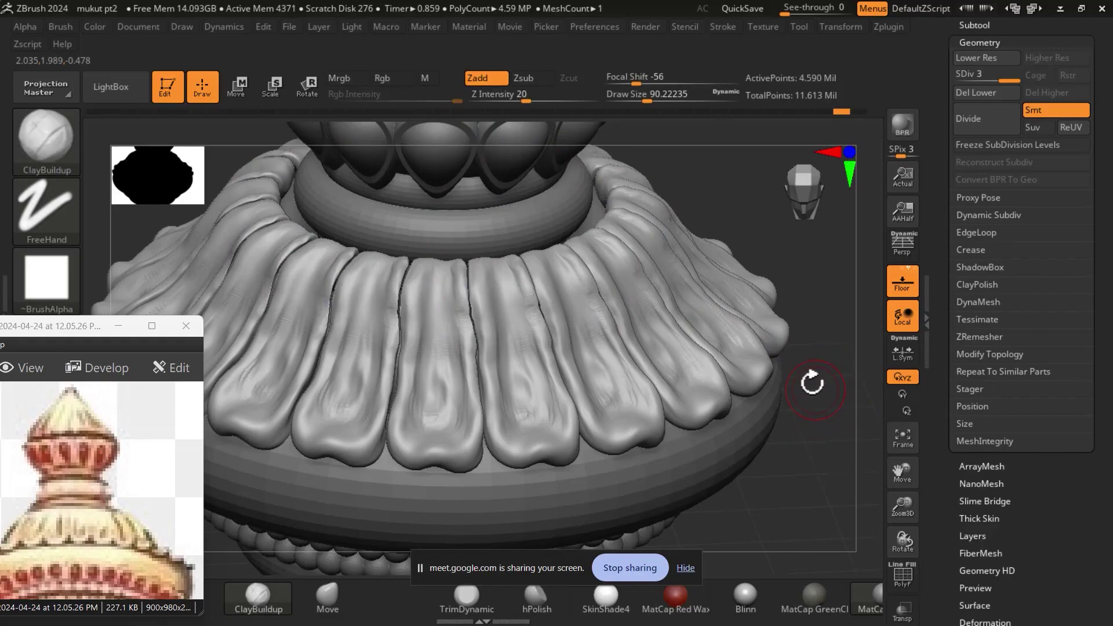
left_click_drag(812, 383, 808, 347)
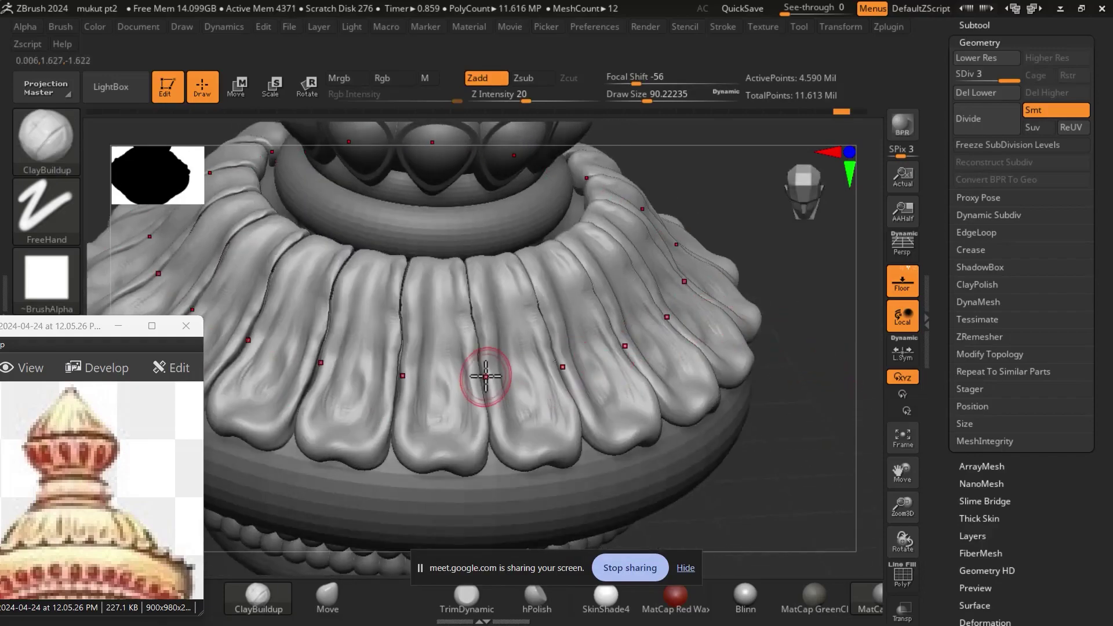
key("shift")
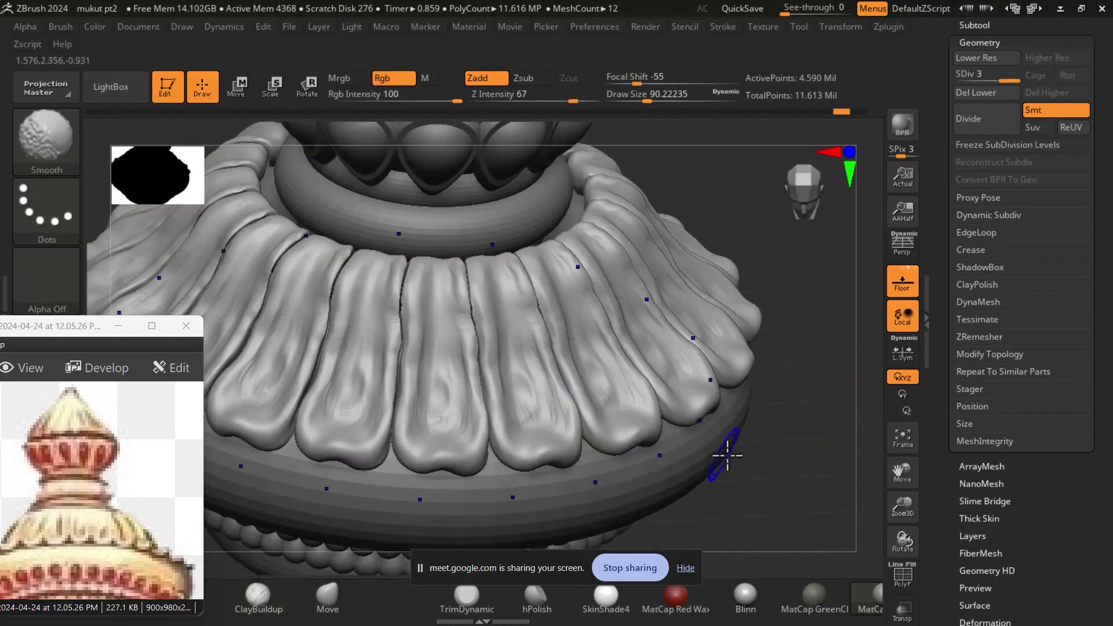
left_click(903, 576)
left_click_drag(815, 447, 805, 365)
key("shift+f")
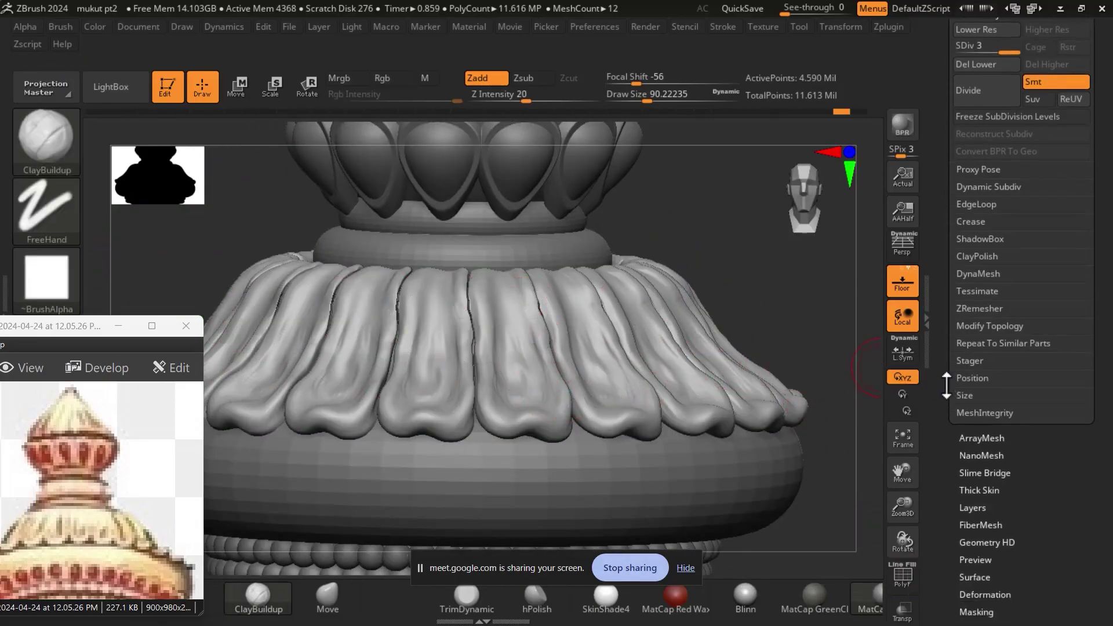
Show the subtool list and expand the Geometry options, collapsing the ClayPolish settings.
left_click_drag(953, 424, 951, 347)
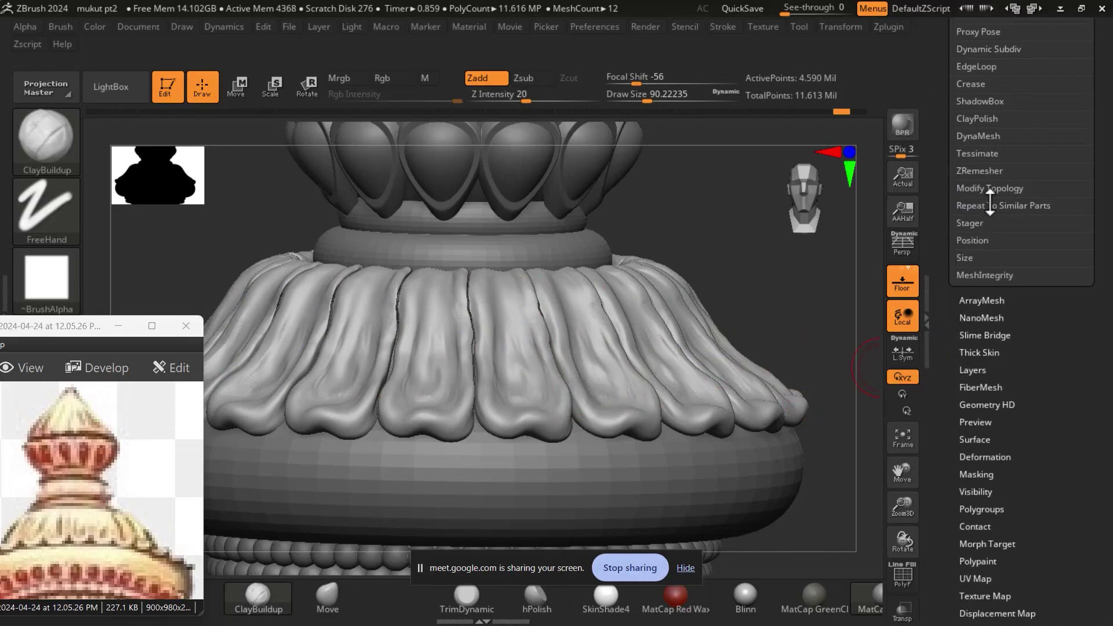
left_click(965, 118)
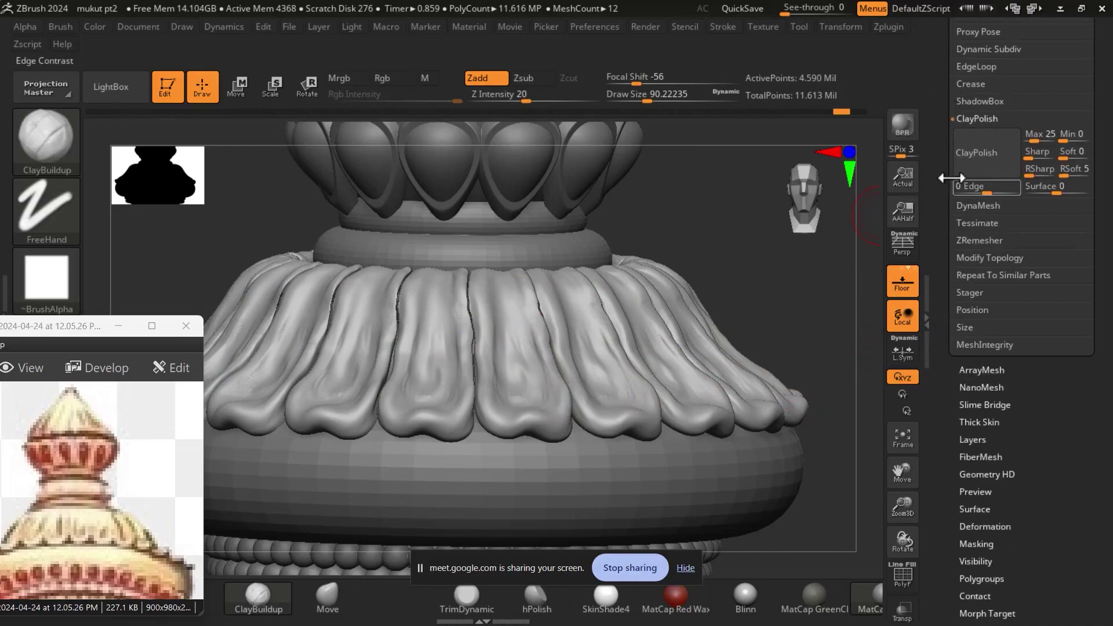
left_click_drag(945, 140, 945, 261)
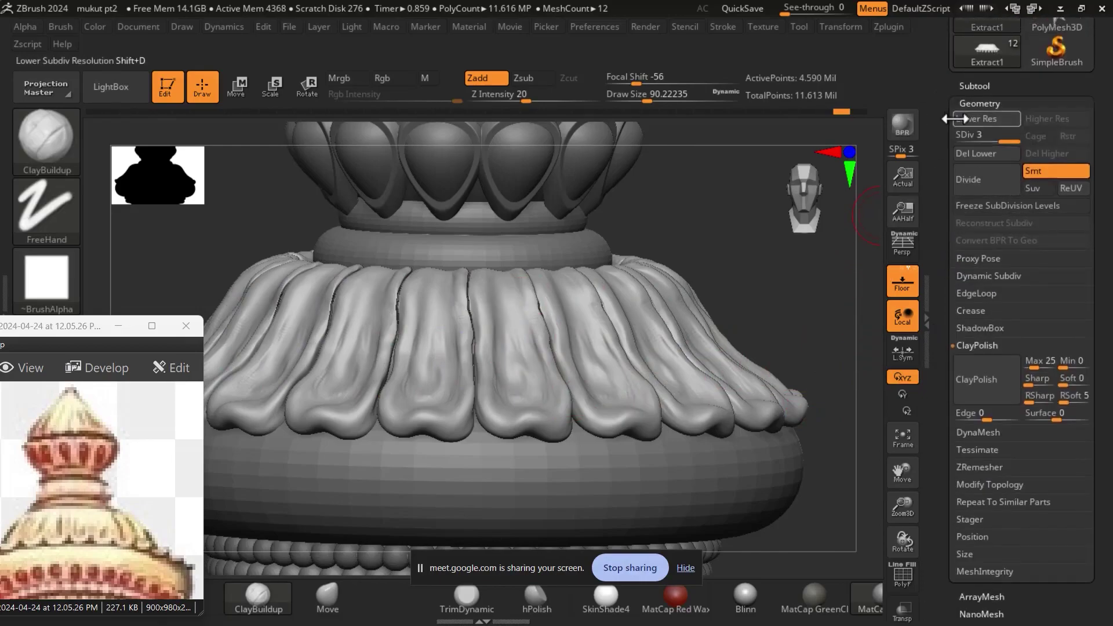
left_click(966, 87)
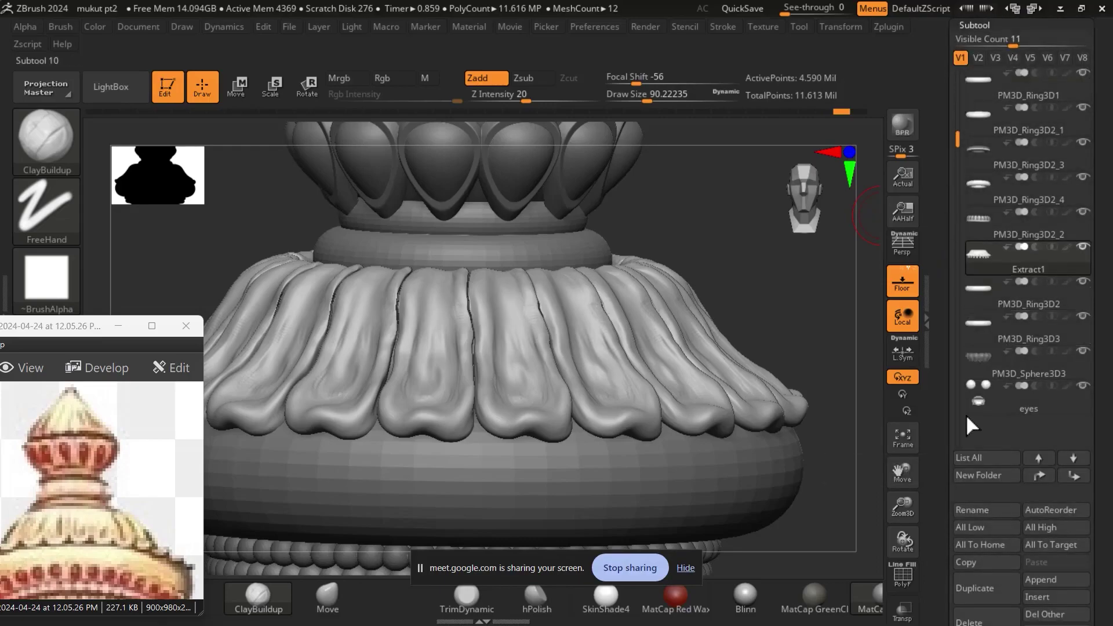
left_click_drag(944, 429, 918, 273)
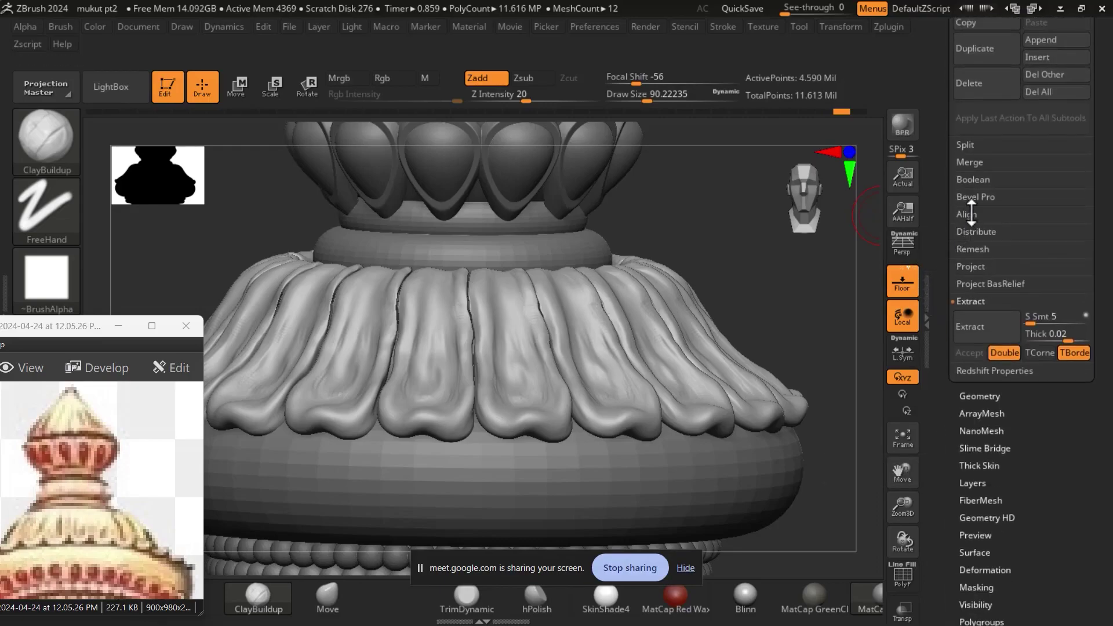
left_click(979, 397)
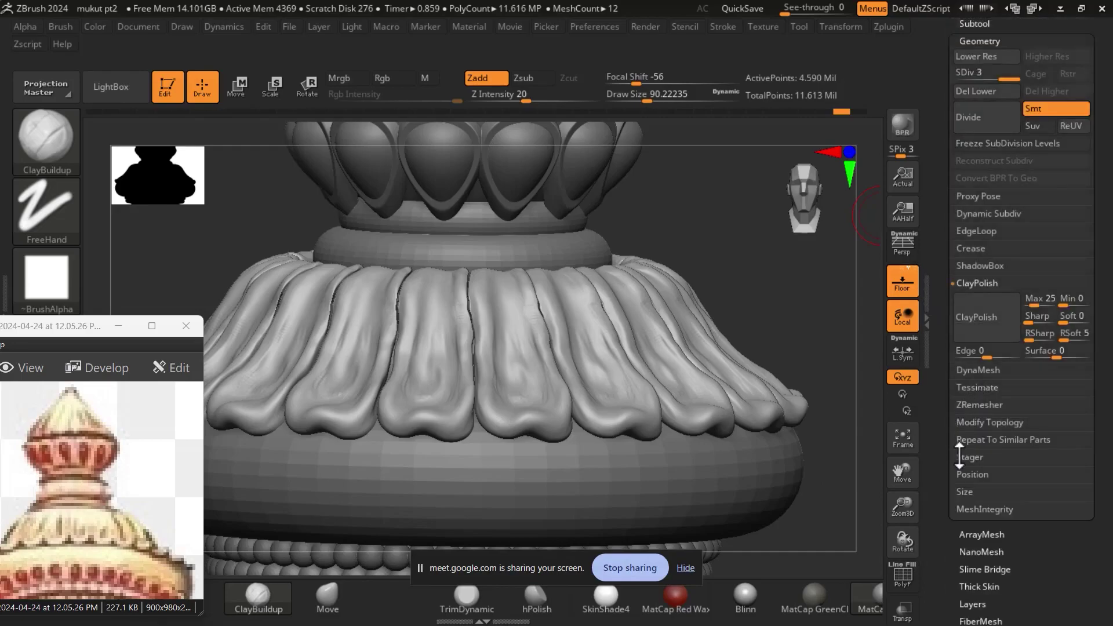
left_click(976, 282)
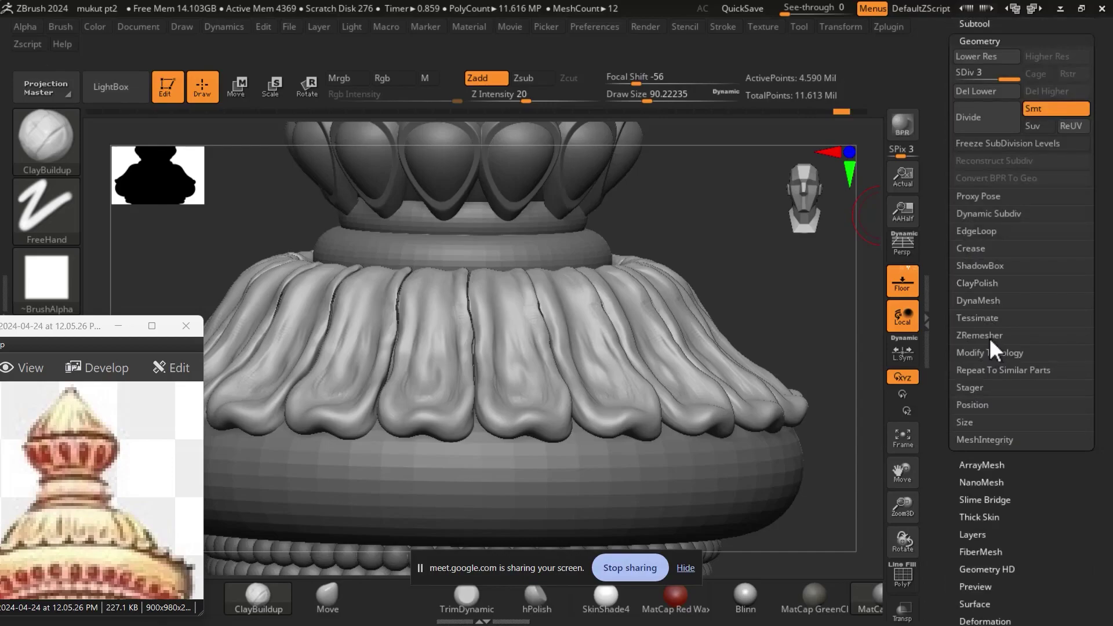
Attempt a ZRemesher retopology of the collar, then collapse it and open the DynaMesh options.
left_click(989, 336)
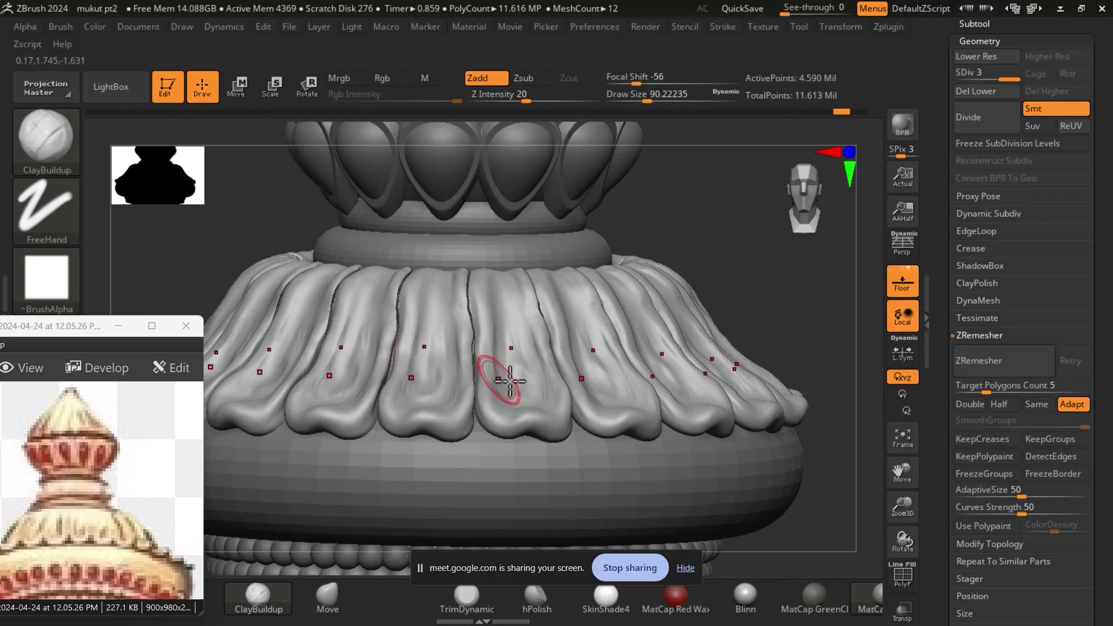
left_click(997, 364)
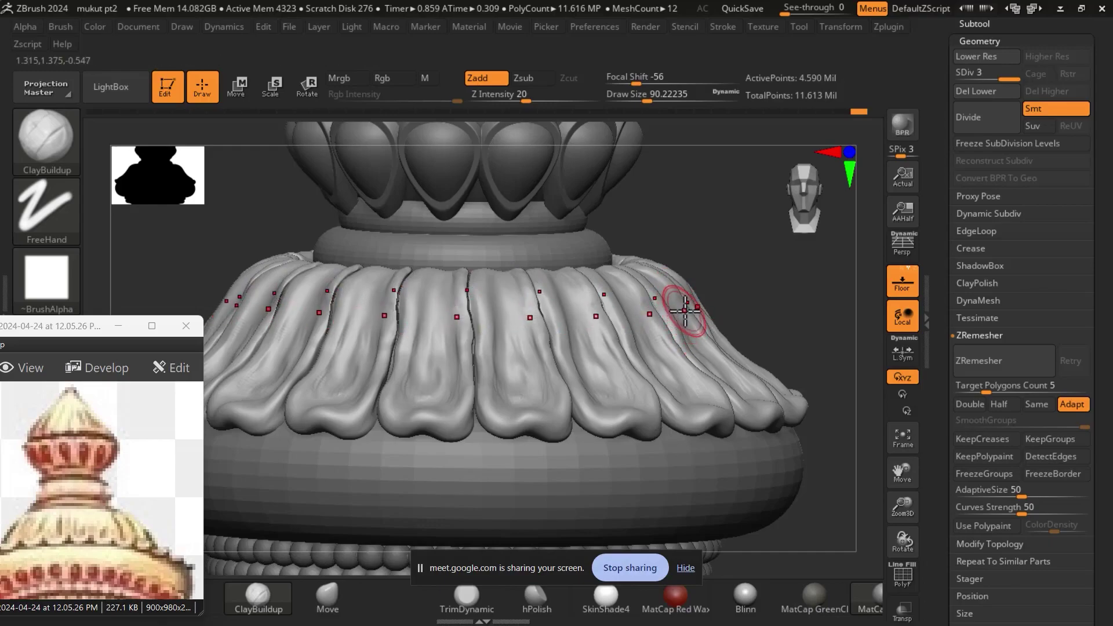
left_click_drag(780, 330, 833, 405)
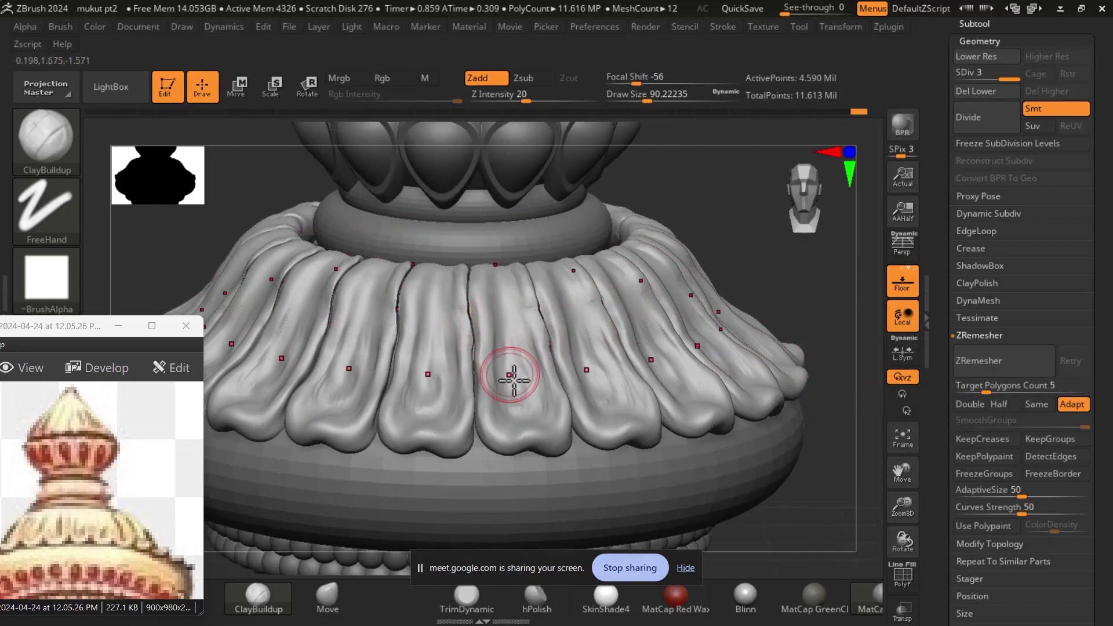
key("shift")
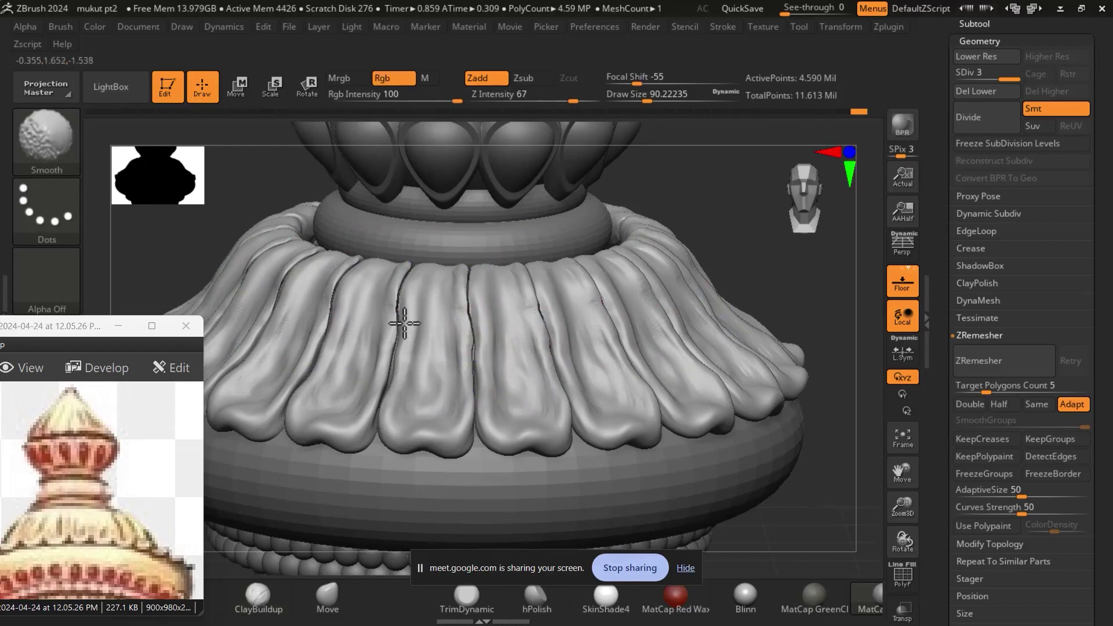
left_click(990, 335)
left_click(979, 302)
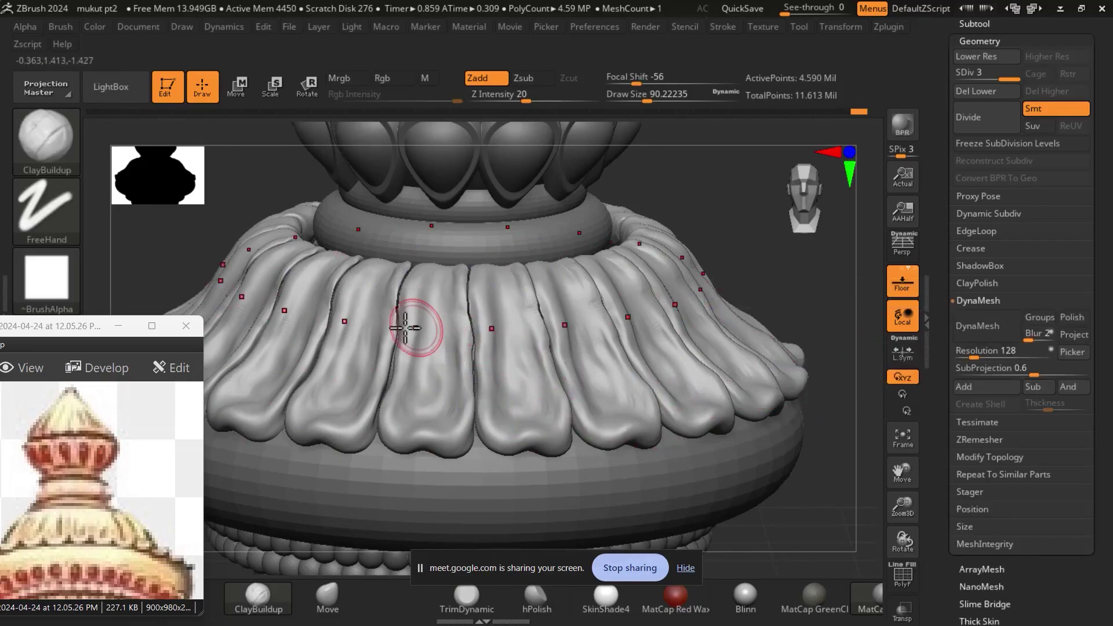
Agree to freeze the collar's subdivision levels and smooth the dark crease on the central fold.
left_click(982, 325)
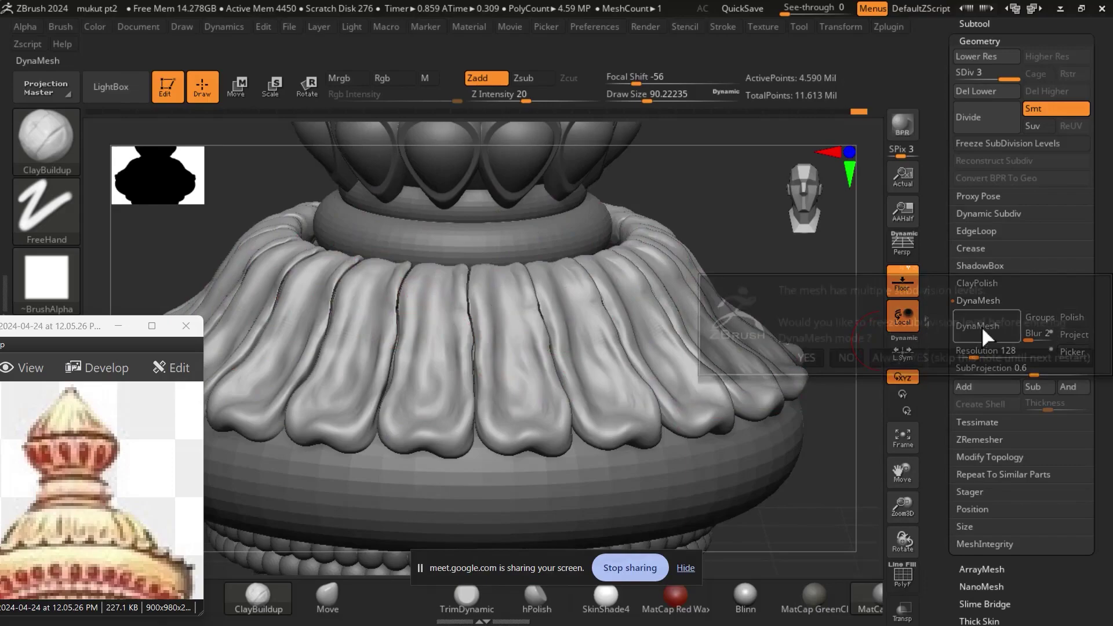
left_click(809, 357)
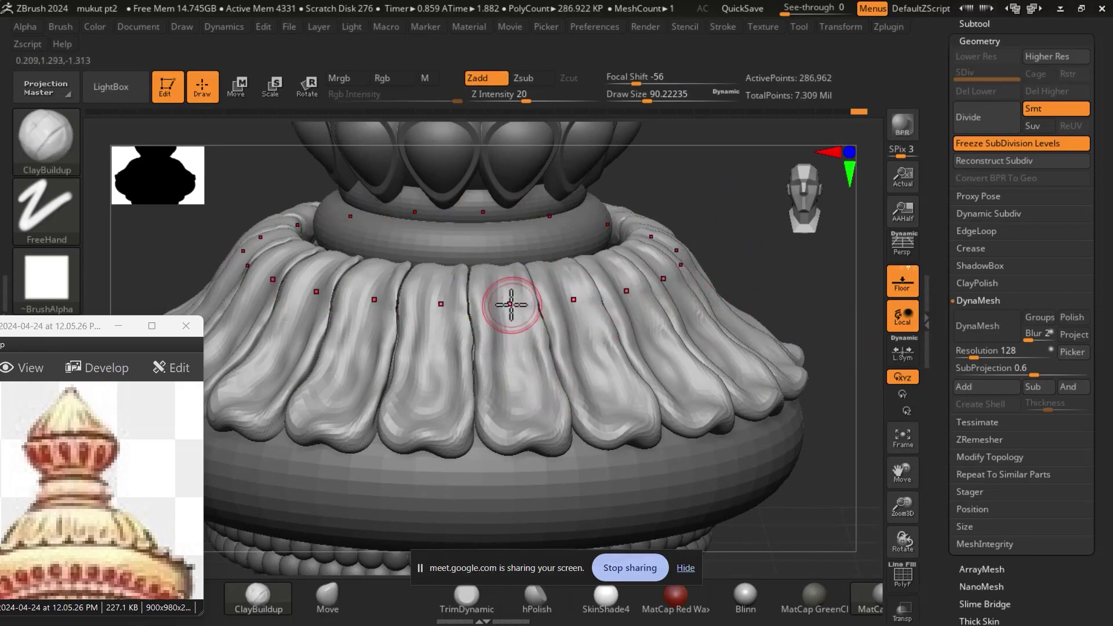
key("shift")
left_click_drag(480, 326, 475, 371, "shift")
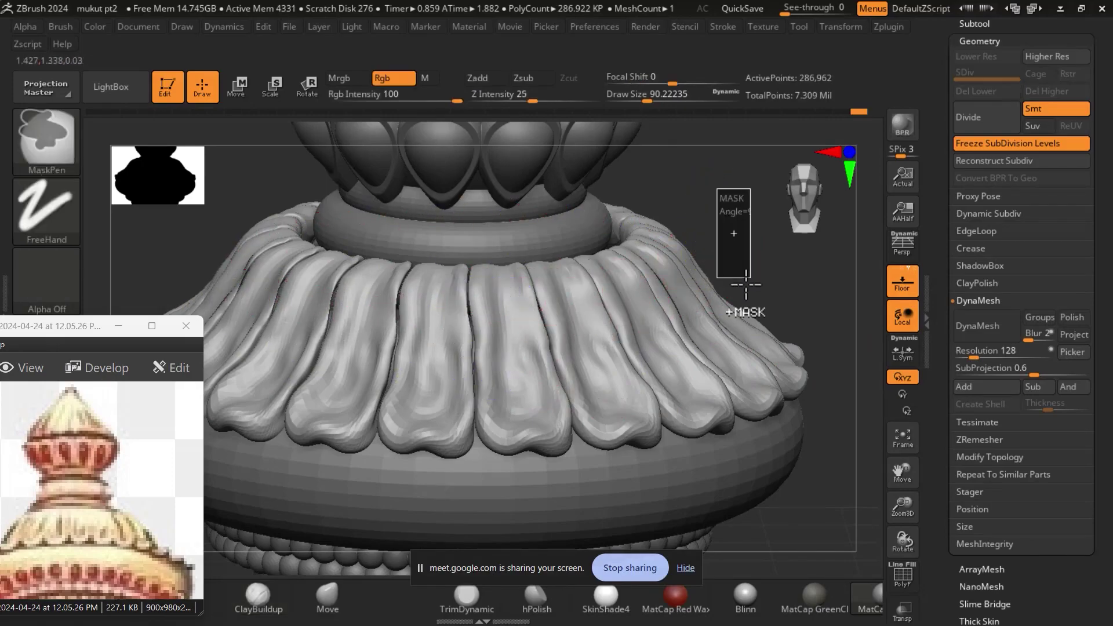
Undo the pitted low-resolution DynaMesh and enter a higher resolution value of 784.
left_click(983, 325)
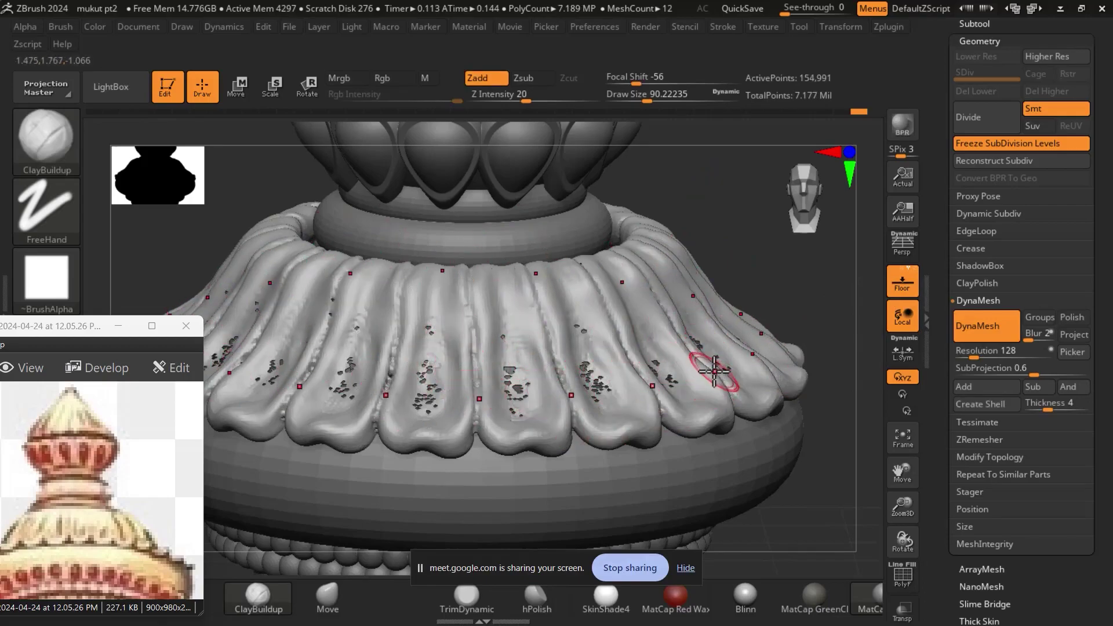
key("ctrl+z")
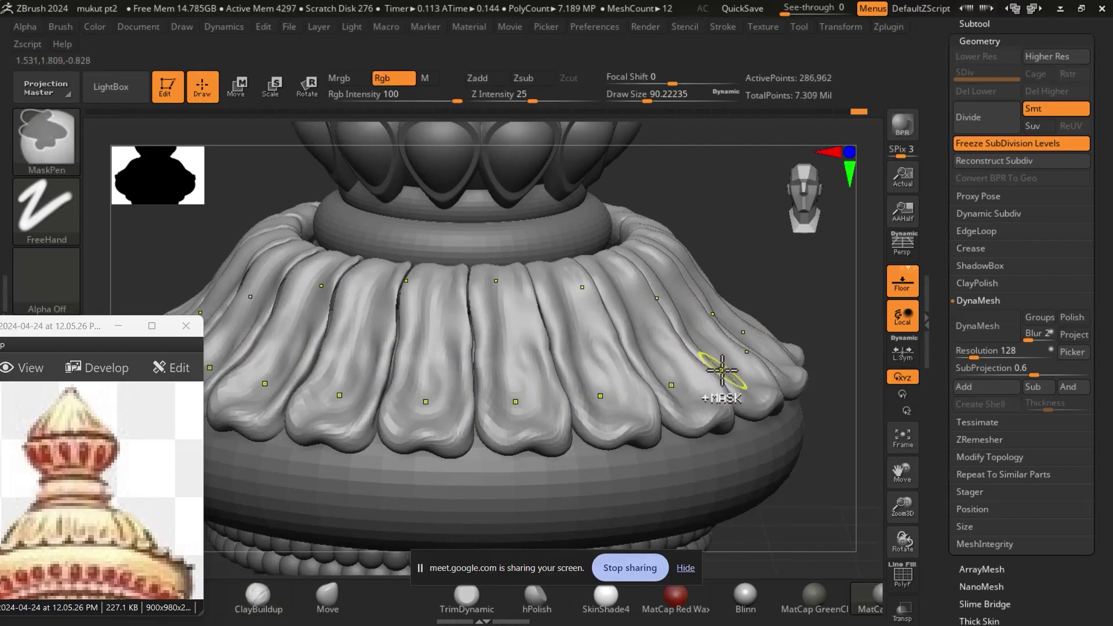
left_click(982, 359)
type("784")
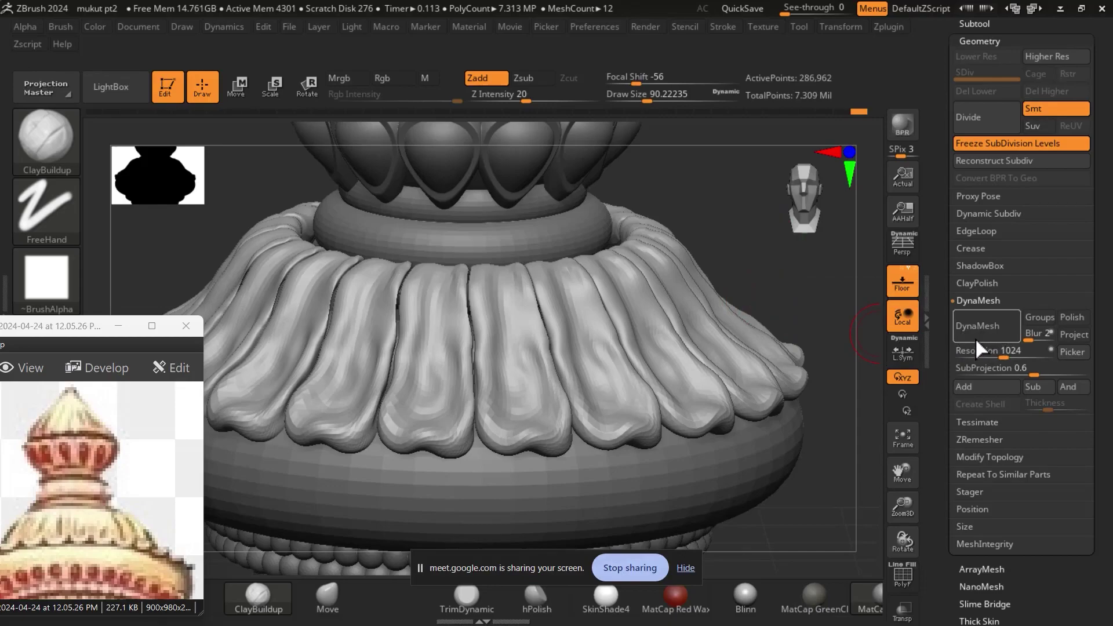
Remesh the collar with DynaMesh at the higher resolution and inspect the result.
left_click(762, 246, "ctrl")
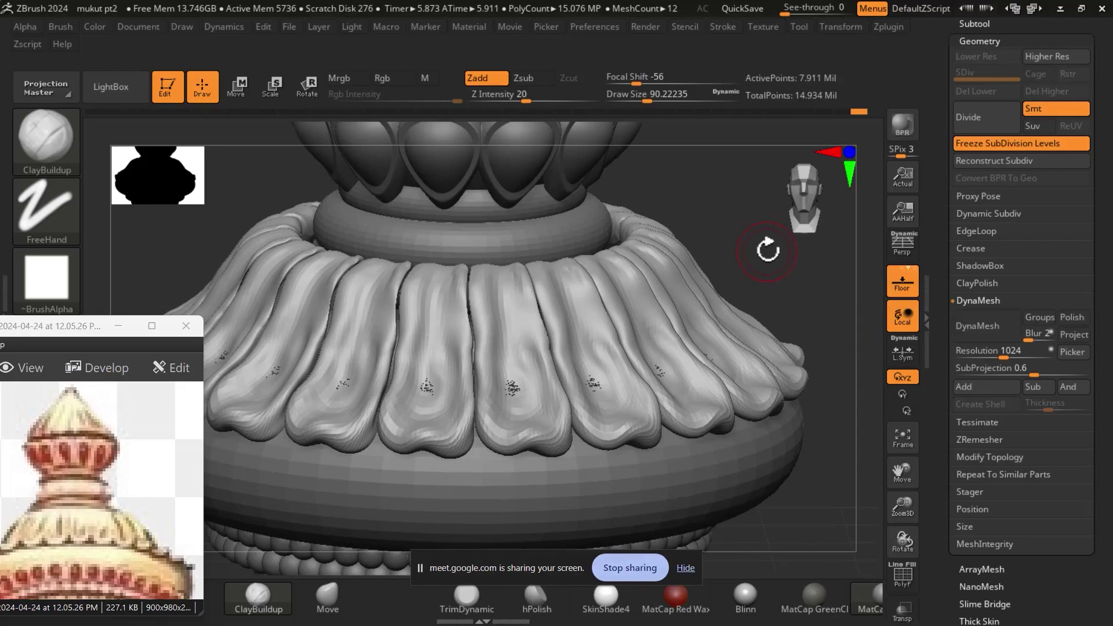
left_click_drag(745, 266, 761, 263)
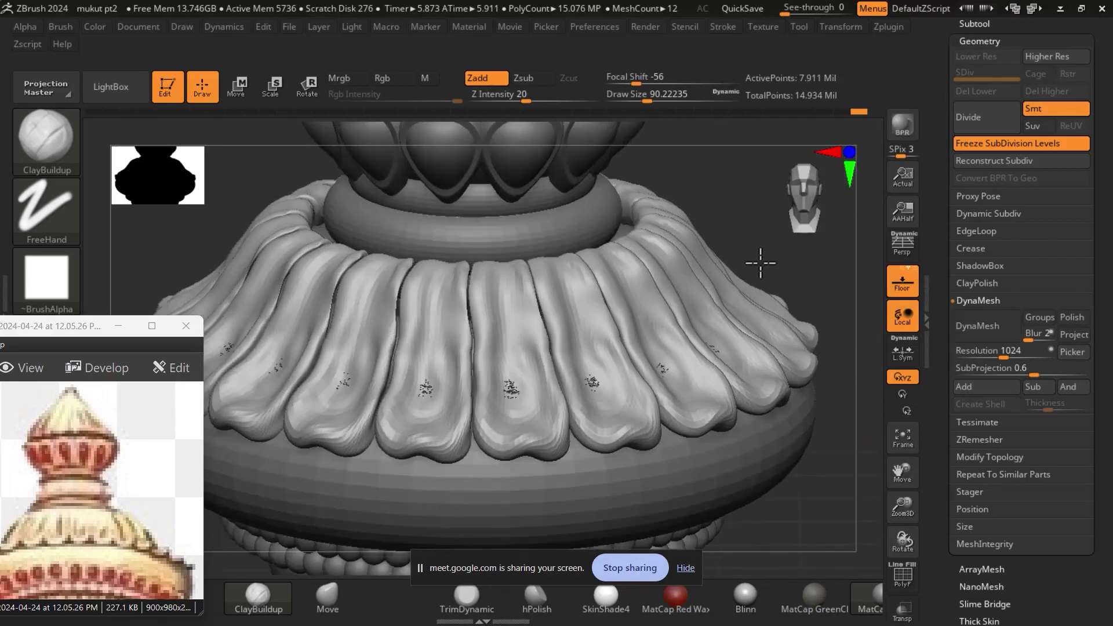
left_click(986, 329)
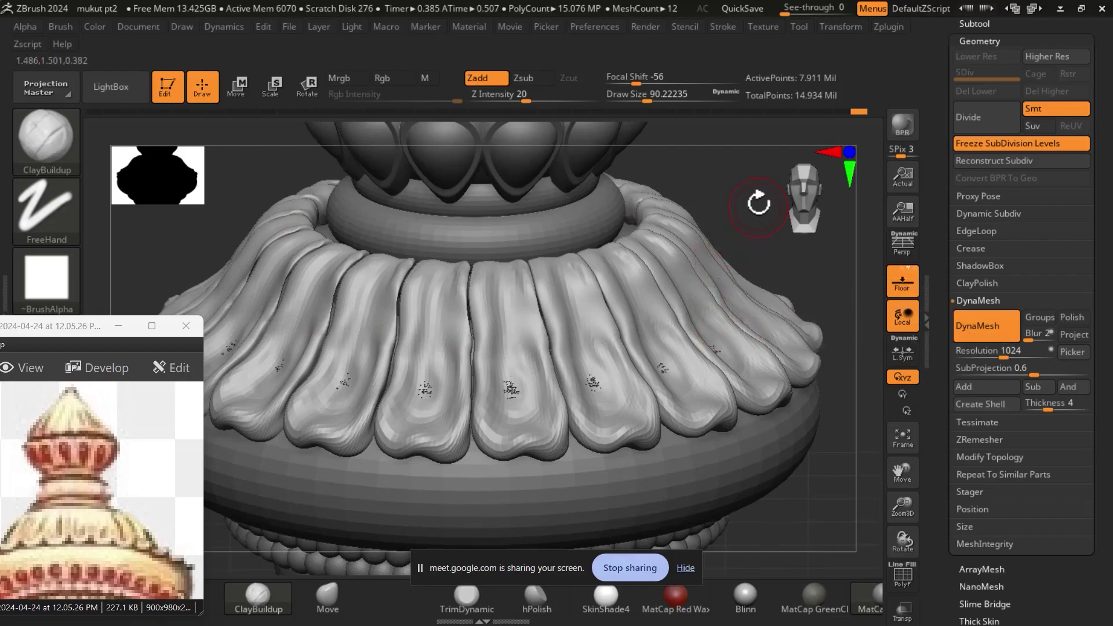
Try masking the petals, then jump back in Undo History to the earlier subdivided collar.
key("ctrl")
key("shift")
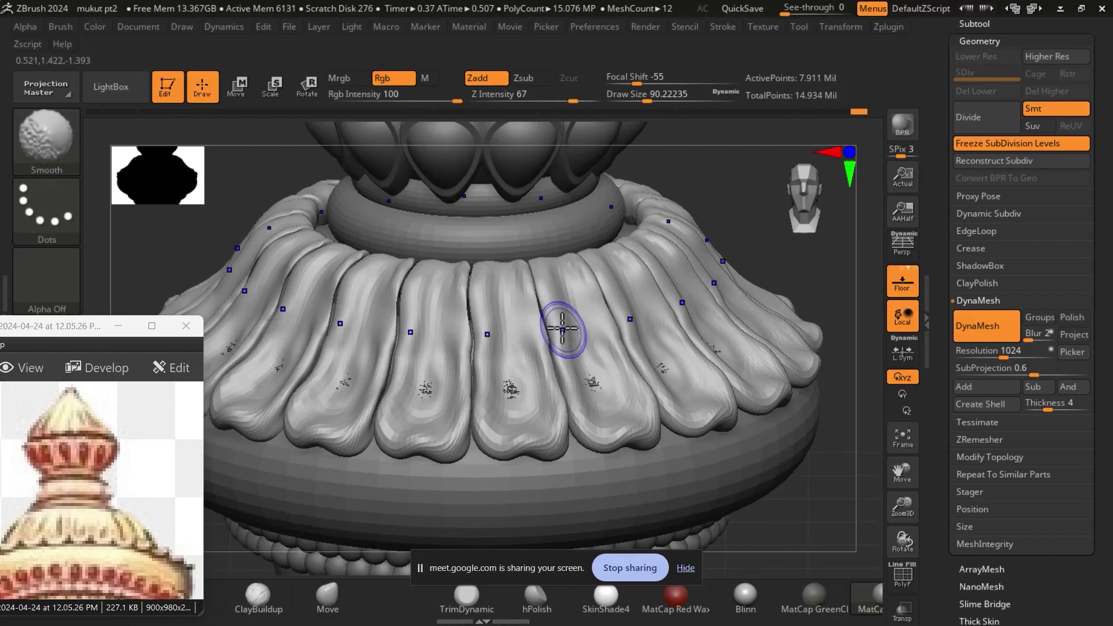
key("ctrl")
left_click_drag(745, 219, 716, 238, "ctrl")
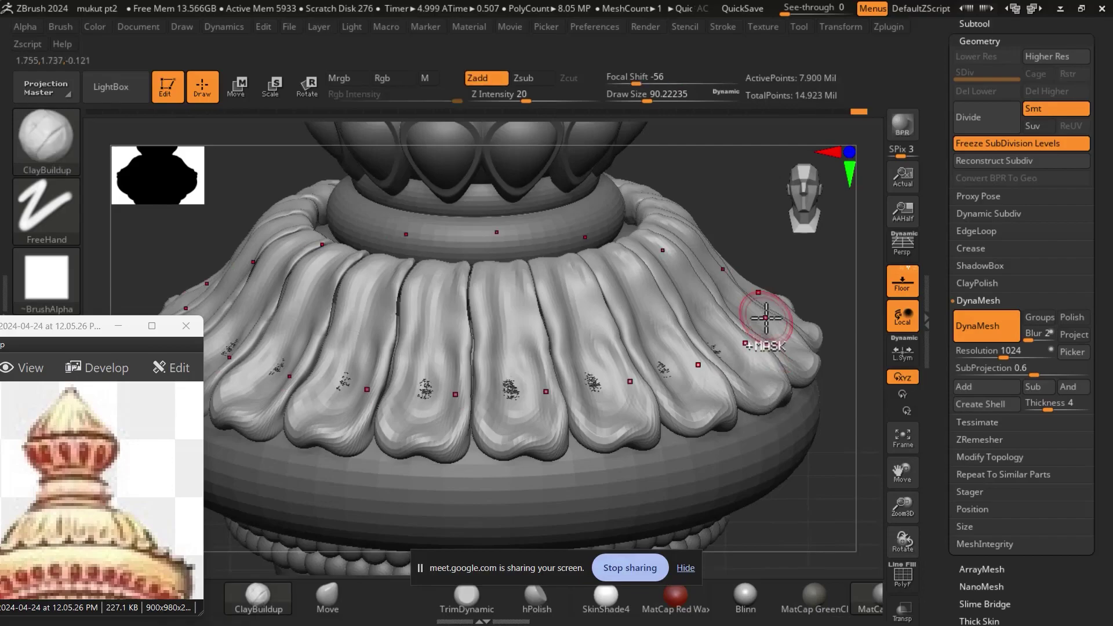
key("ctrl")
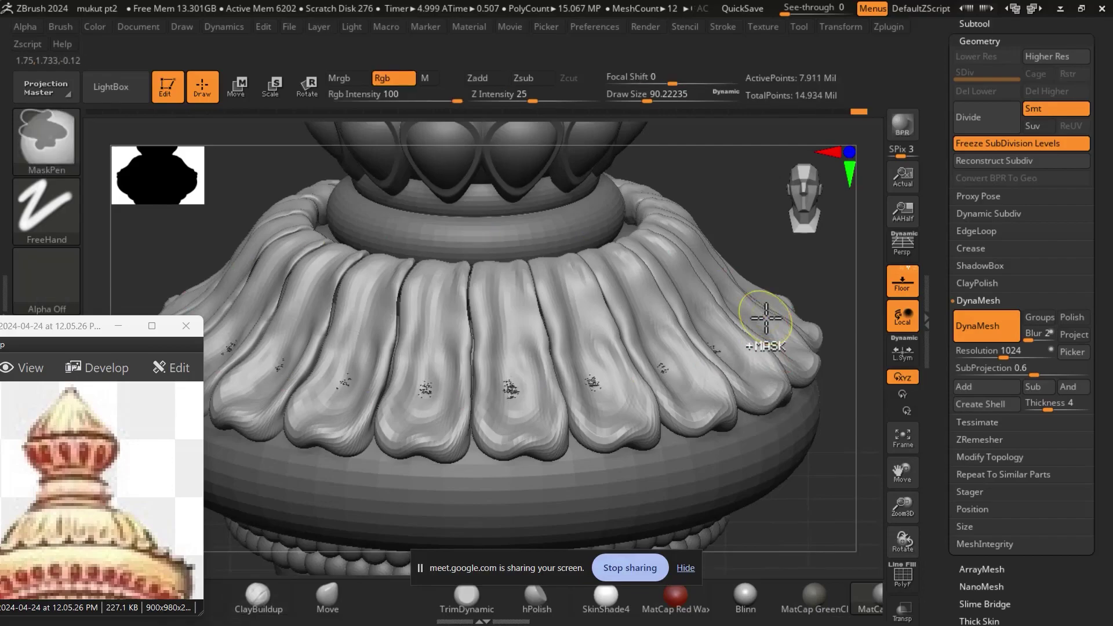
left_click(838, 111)
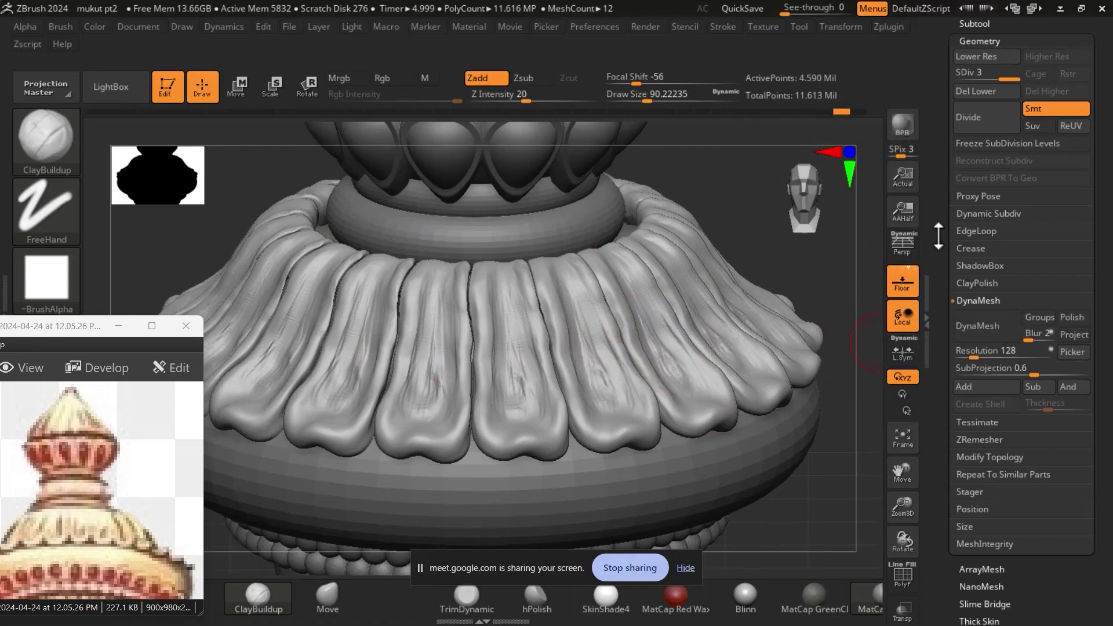
Solo the Extract1 petal ring, orbit to inspect it from above and below, then show all subtools.
scroll(938, 236, "up", 1)
scroll(945, 255, "up", 4)
left_click(970, 207)
mouse_move(979, 255)
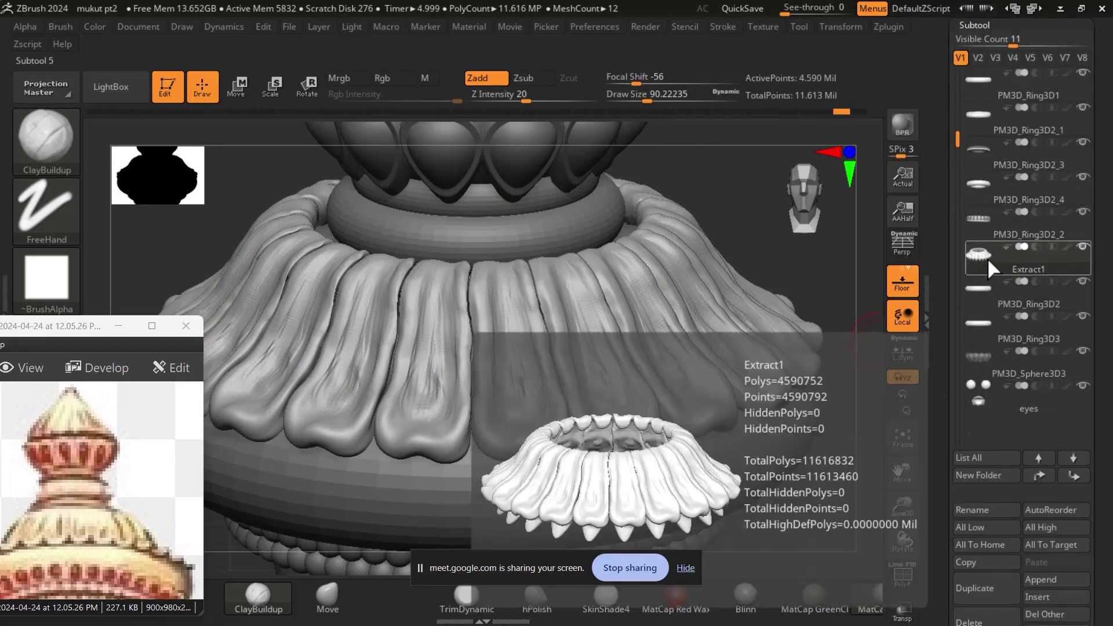
key("shift")
left_click(984, 255, "shift")
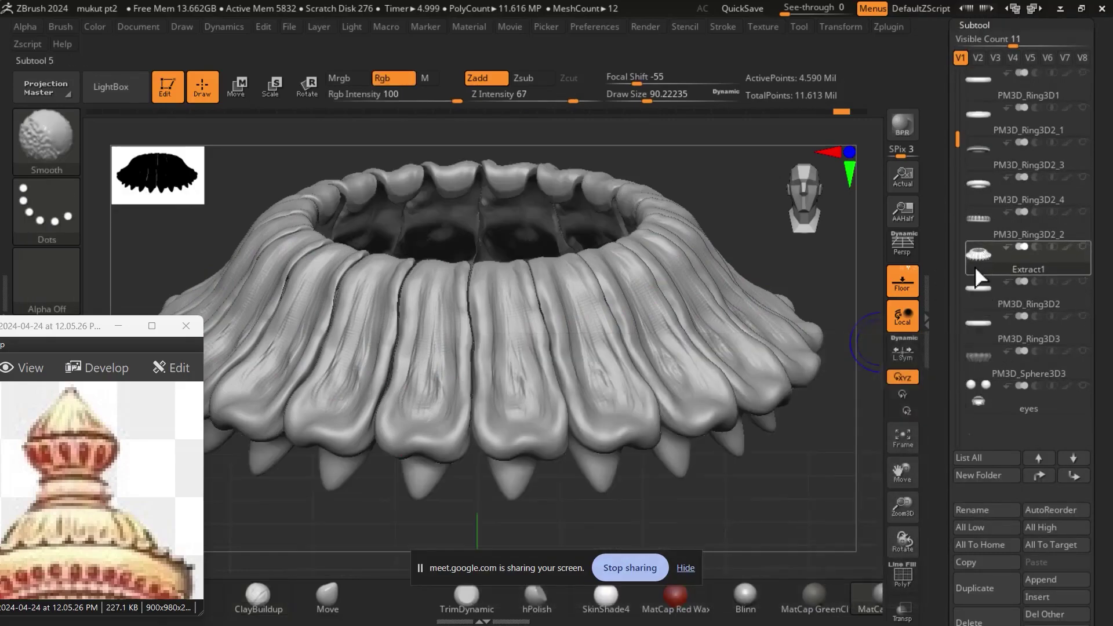
mouse_move(858, 447)
left_mouse_down()
mouse_move(832, 293)
mouse_move(840, 225)
left_mouse_up()
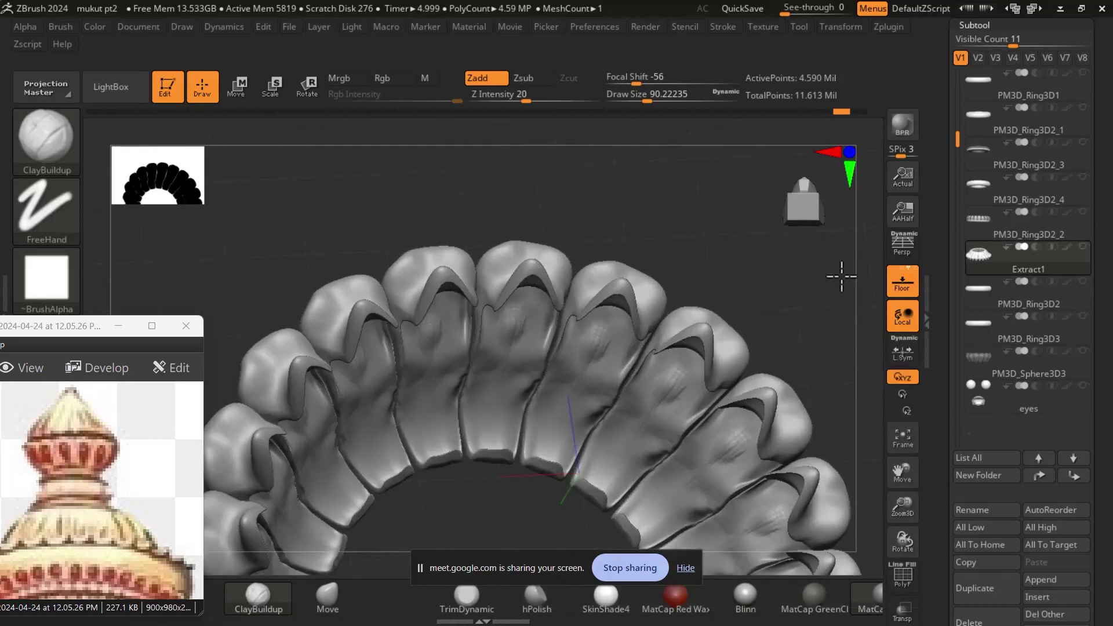
key("shift")
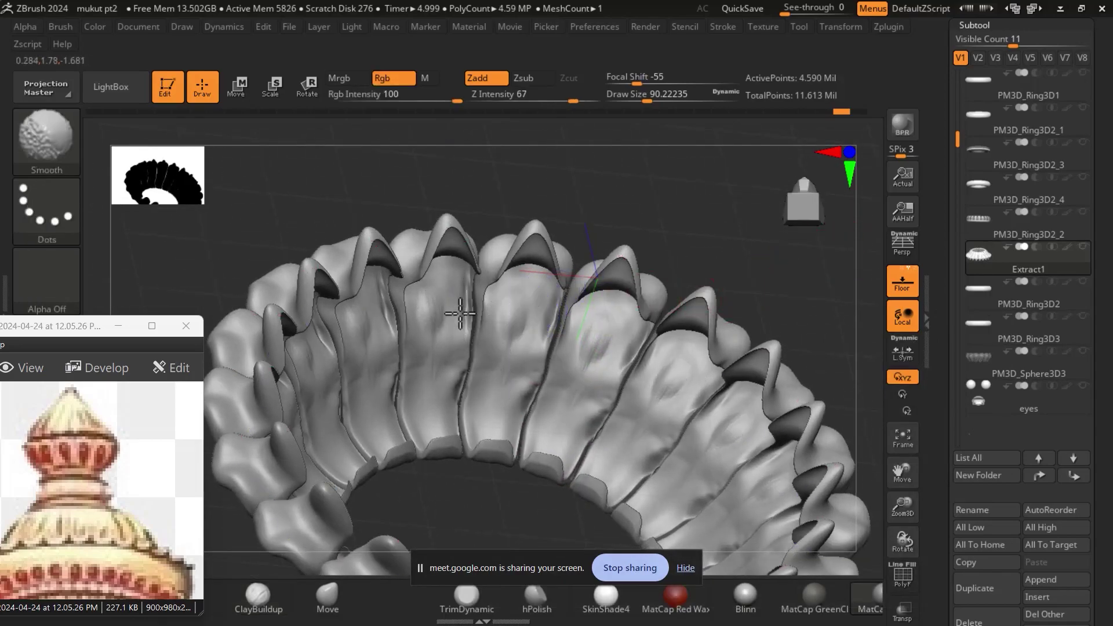
mouse_move(641, 181)
left_mouse_down()
mouse_move(642, 455)
mouse_move(710, 484)
mouse_move(729, 454)
left_mouse_up()
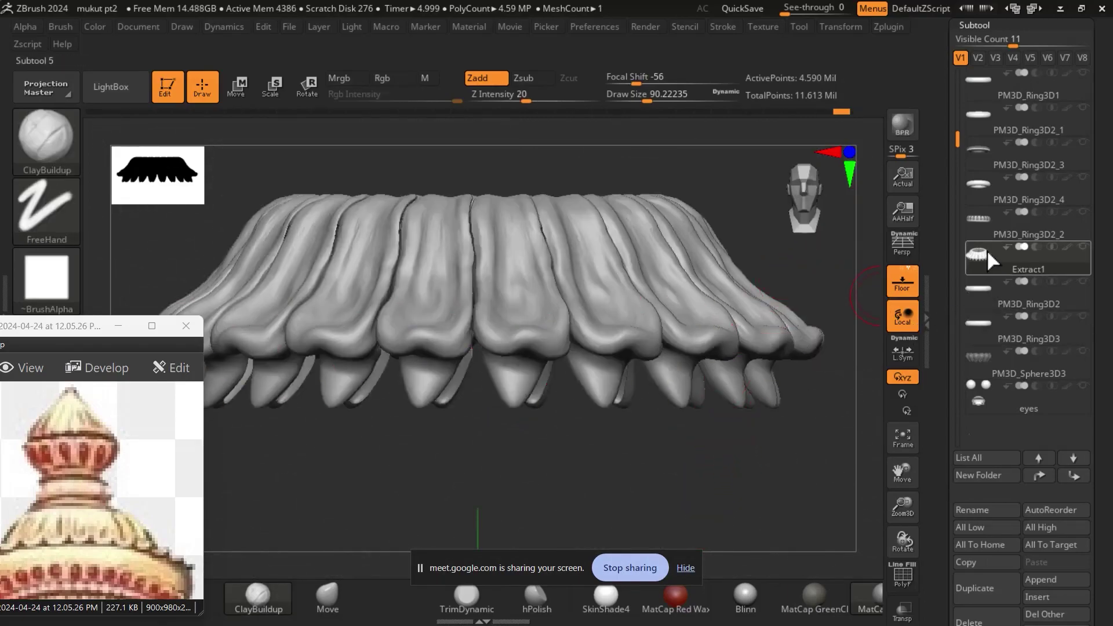
key("ctrl+shift+s")
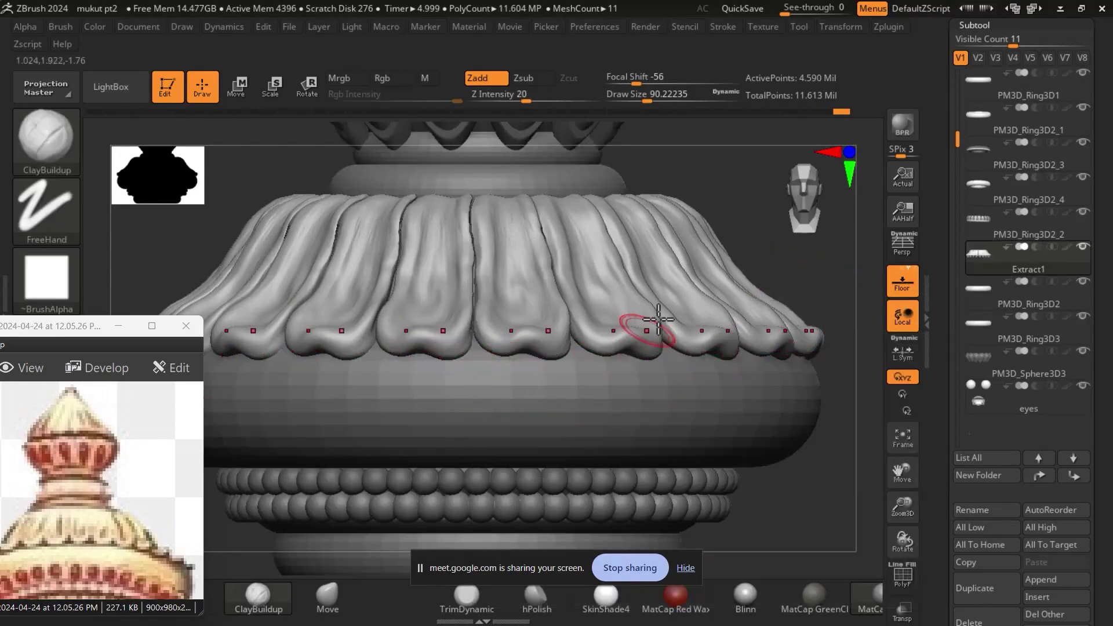
View the petal collar from above and expand Tool > Geometry, showing DynaMesh resolution 128.
key("shift")
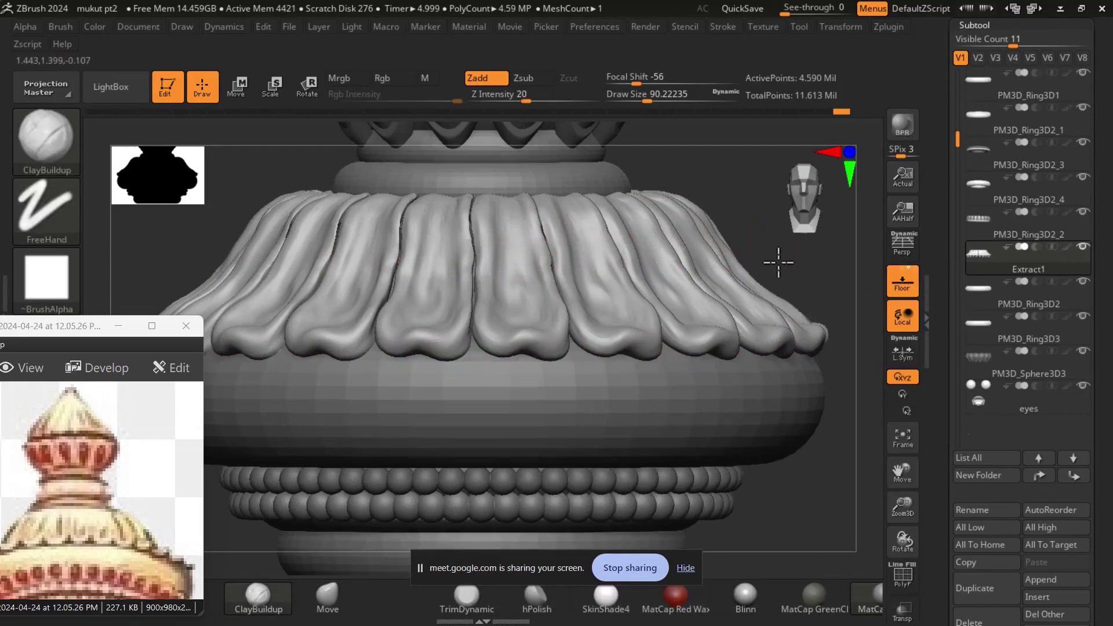
left_click_drag(777, 259, 777, 266)
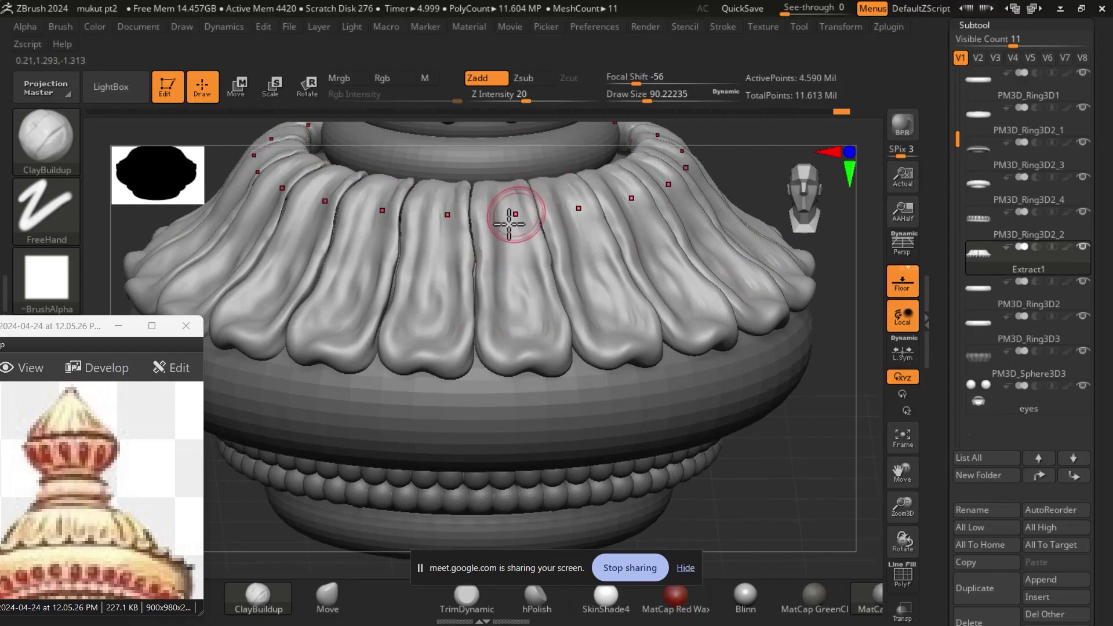
key("shift")
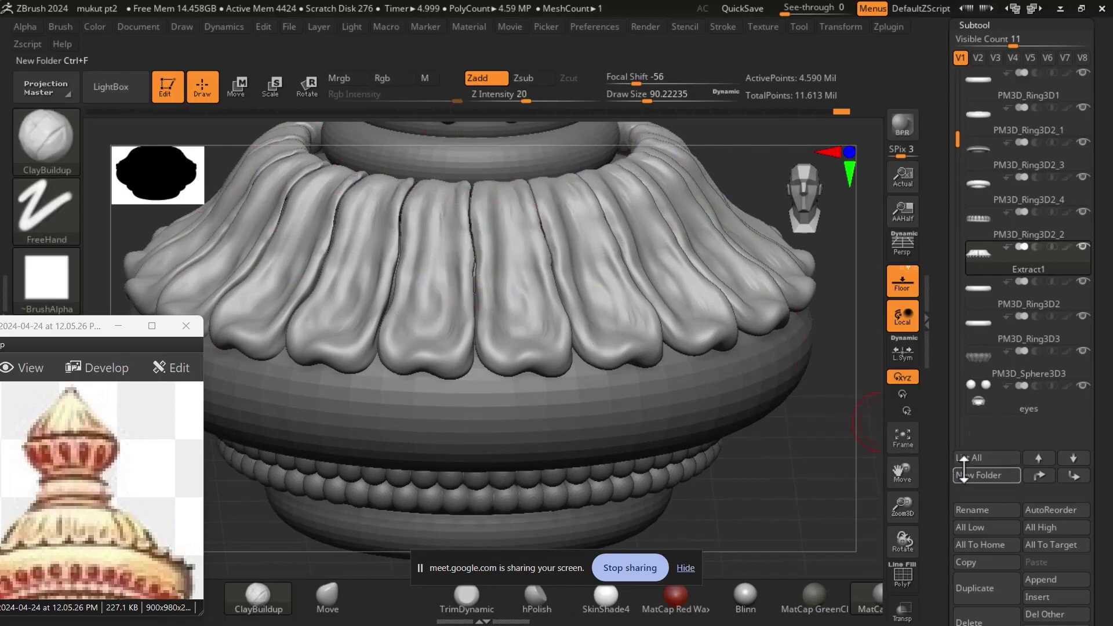
scroll(940, 467, "down", 10)
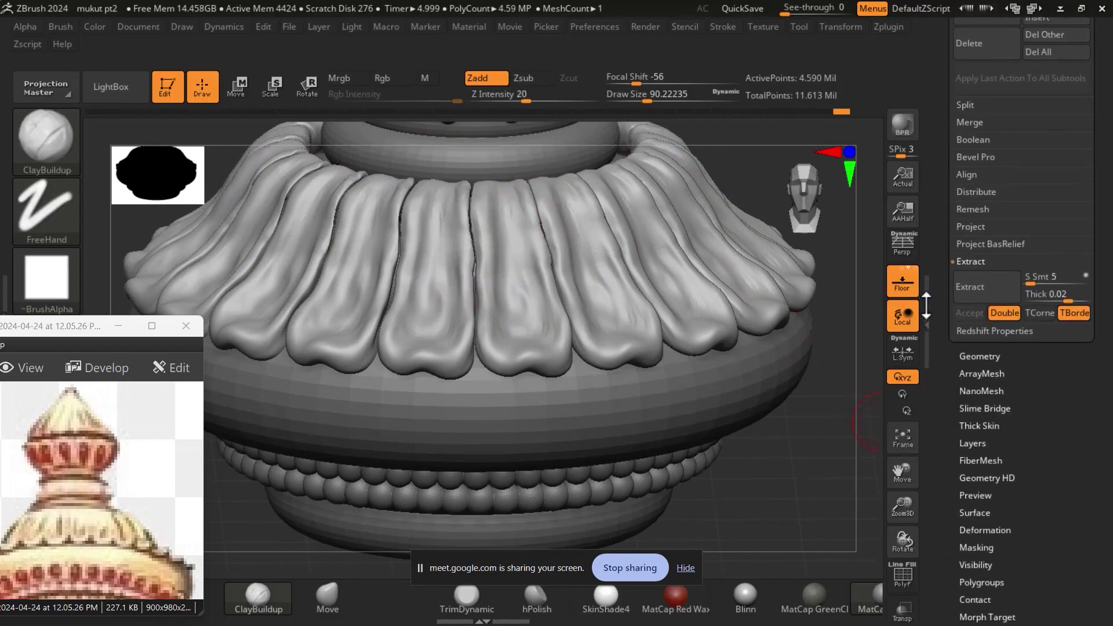
scroll(927, 313, "up", 5)
scroll(928, 290, "down", 5)
scroll(931, 264, "down", 8)
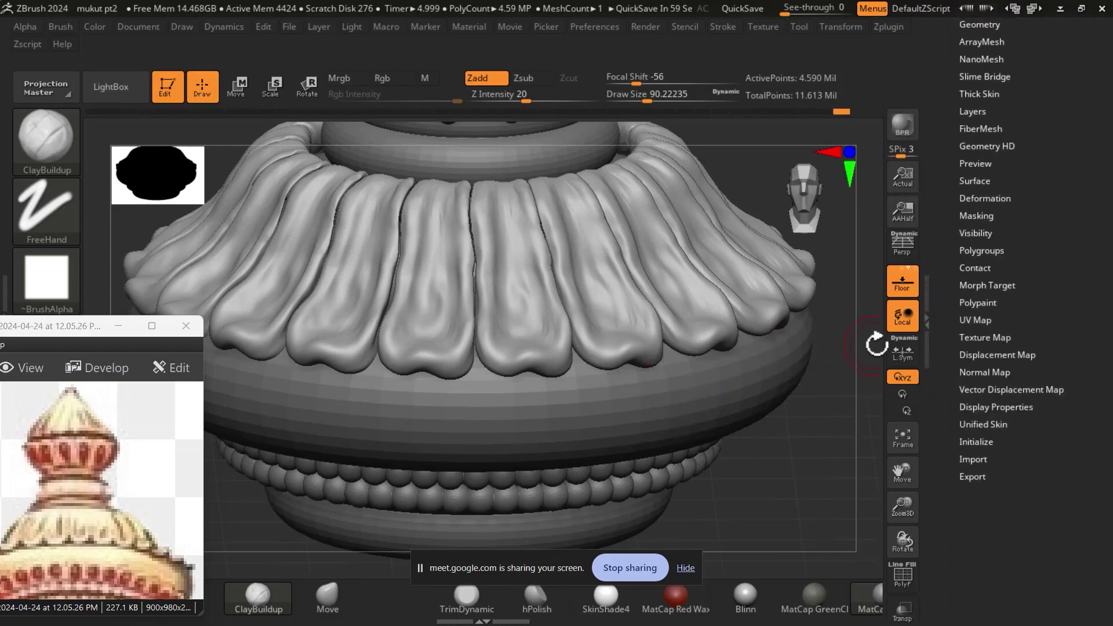
scroll(977, 186, "up", 5)
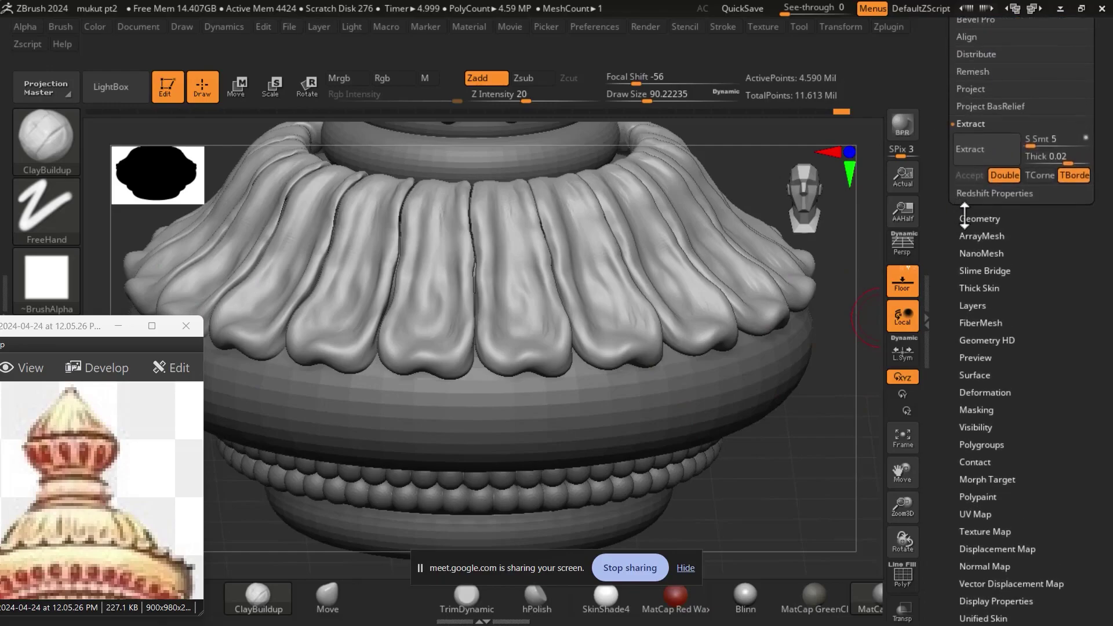
left_click(975, 218)
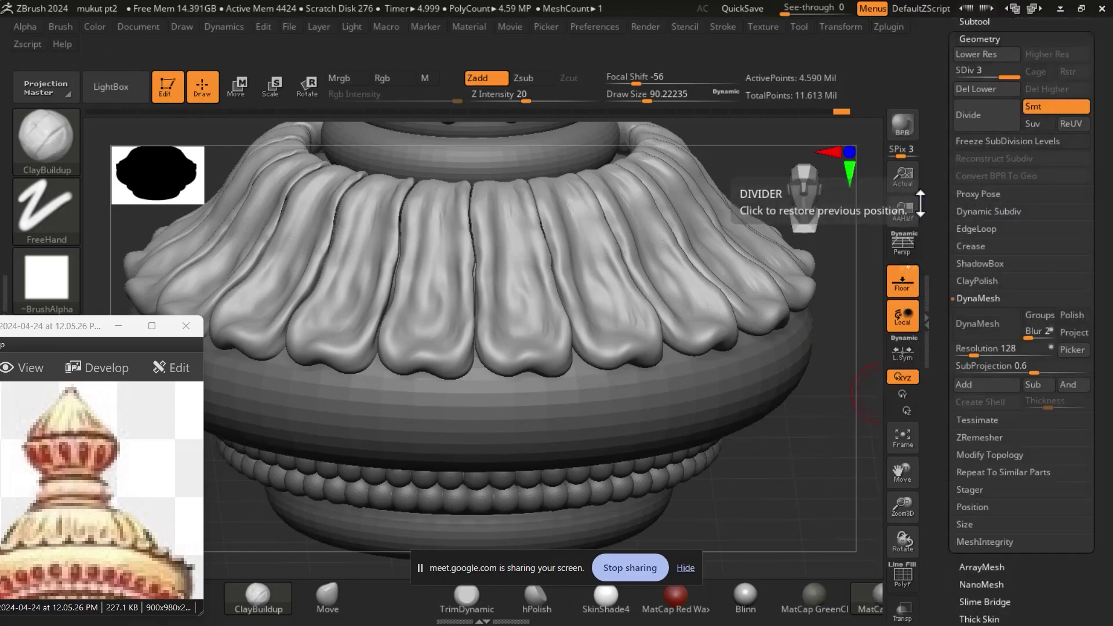
Drop the collar to subdivision level 2 and smooth the middle petal's surface.
key("shift+d")
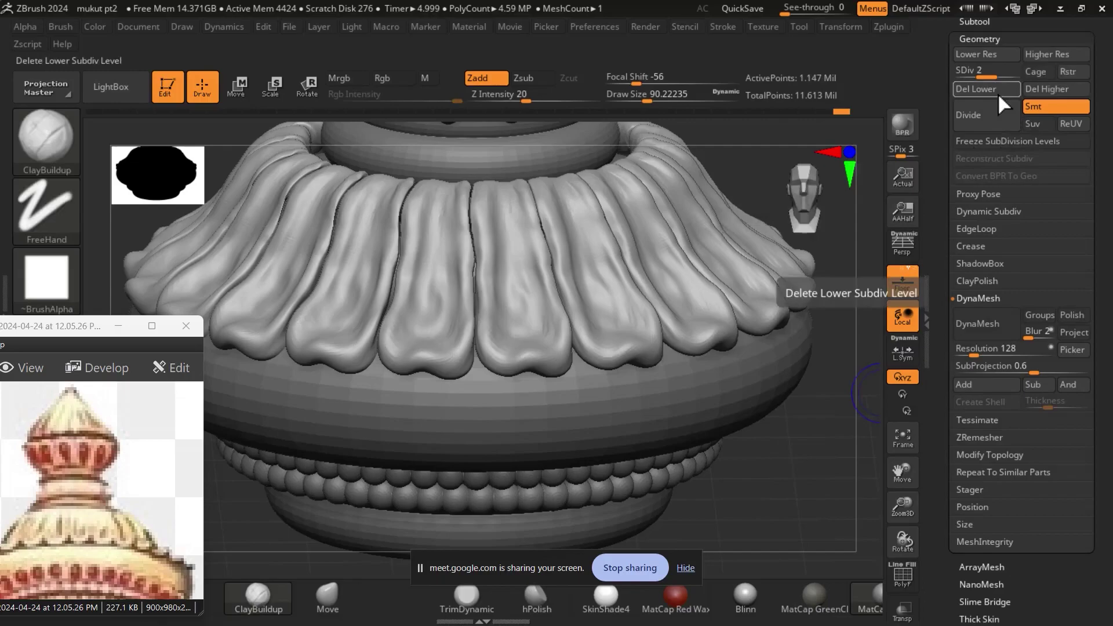
key("shift")
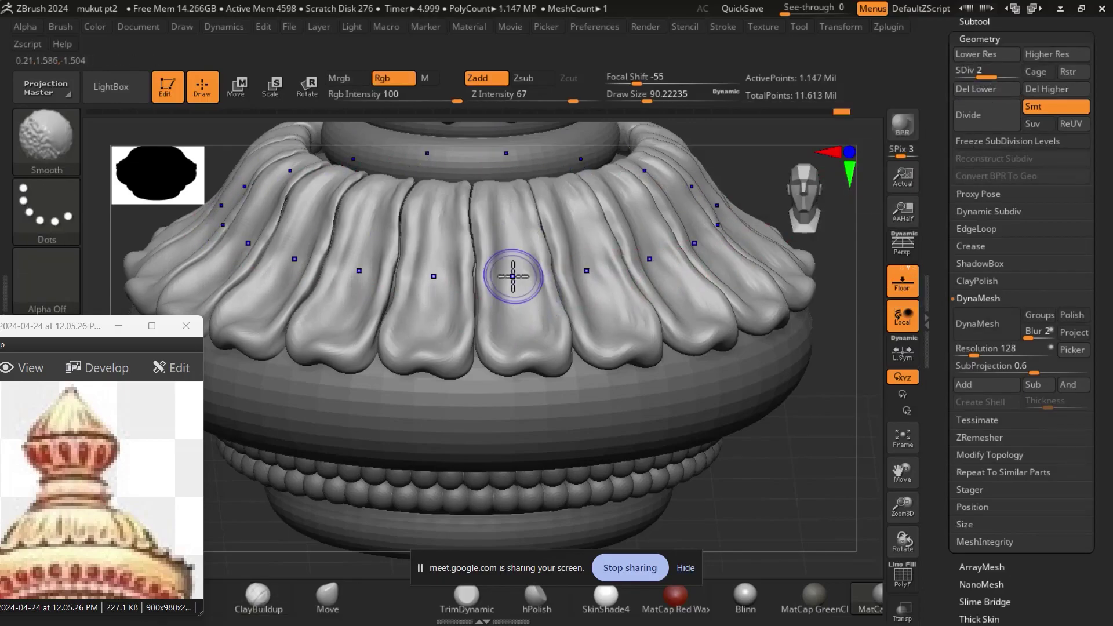
left_click_drag(513, 273, 488, 221)
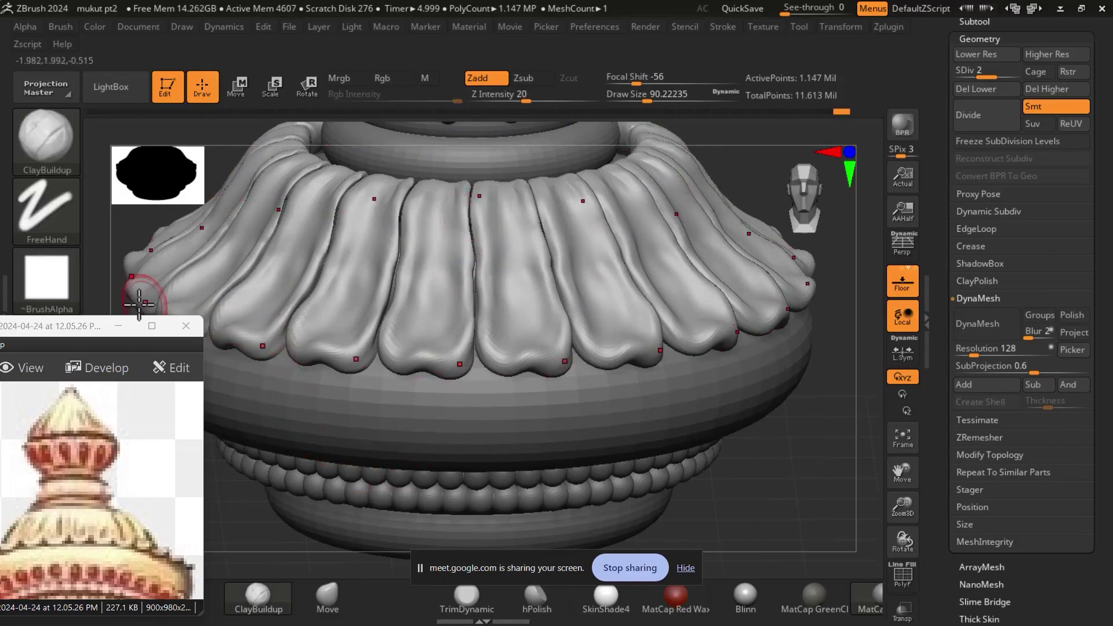
left_click_drag(87, 326, 144, 178)
Carve a groove between two petals with the Standard brush at about size 54.
left_click(135, 595)
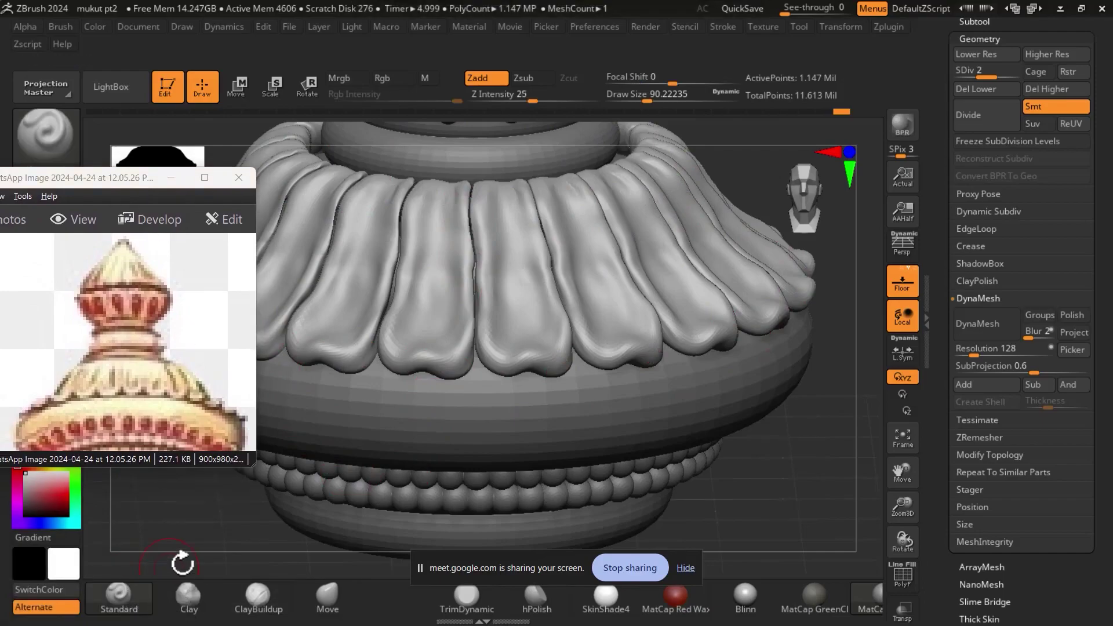
key("bracketleft")
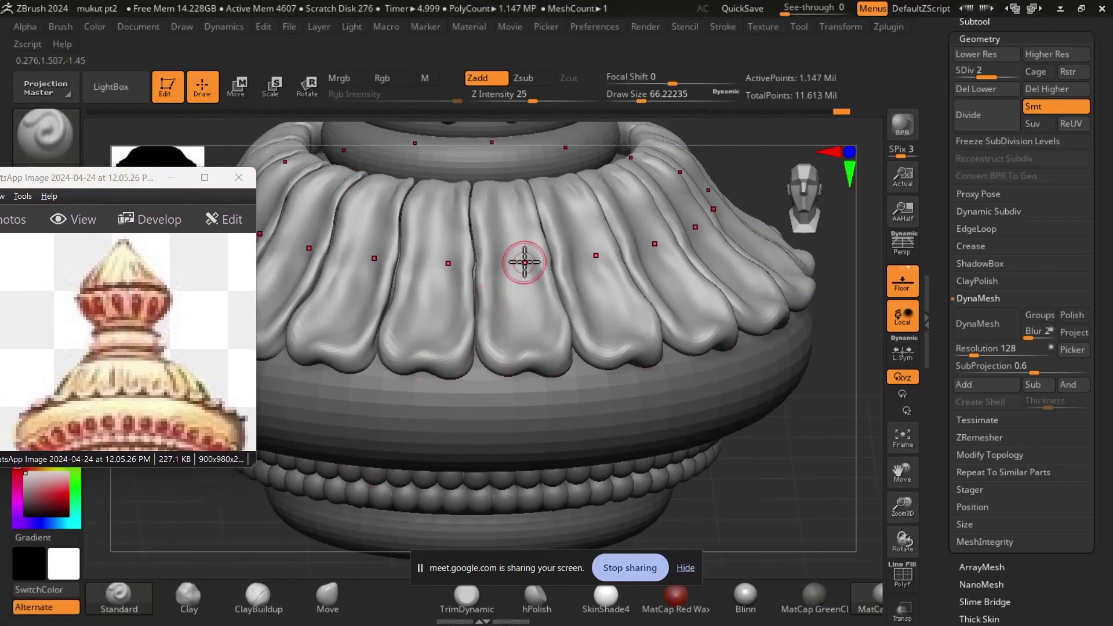
key("bracketleft")
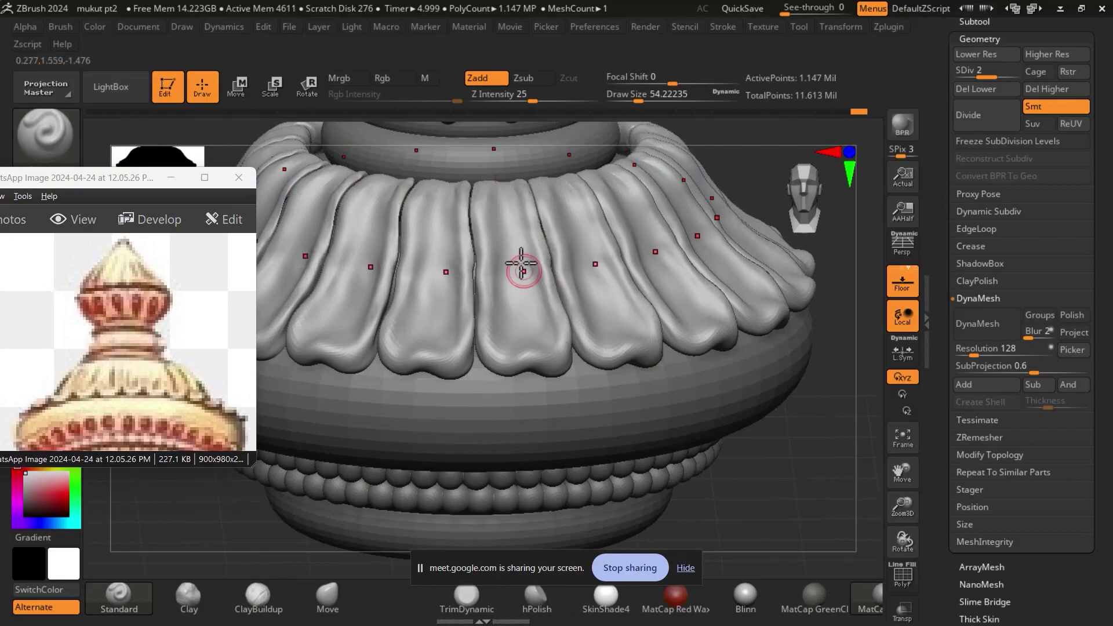
left_click_drag(472, 186, 483, 300)
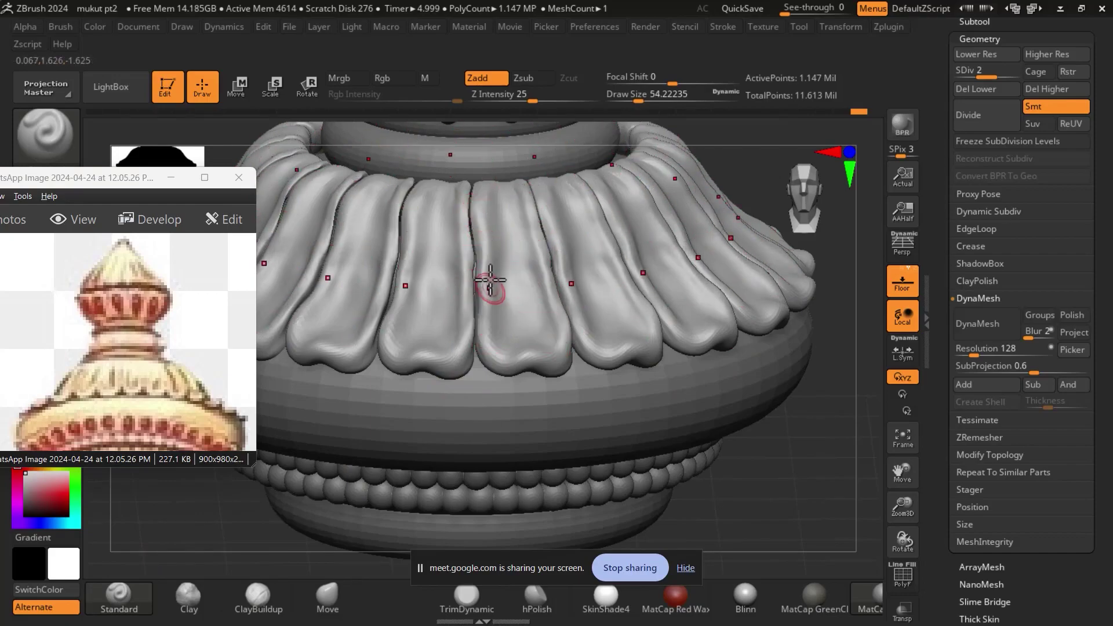
left_click_drag(521, 194, 545, 283)
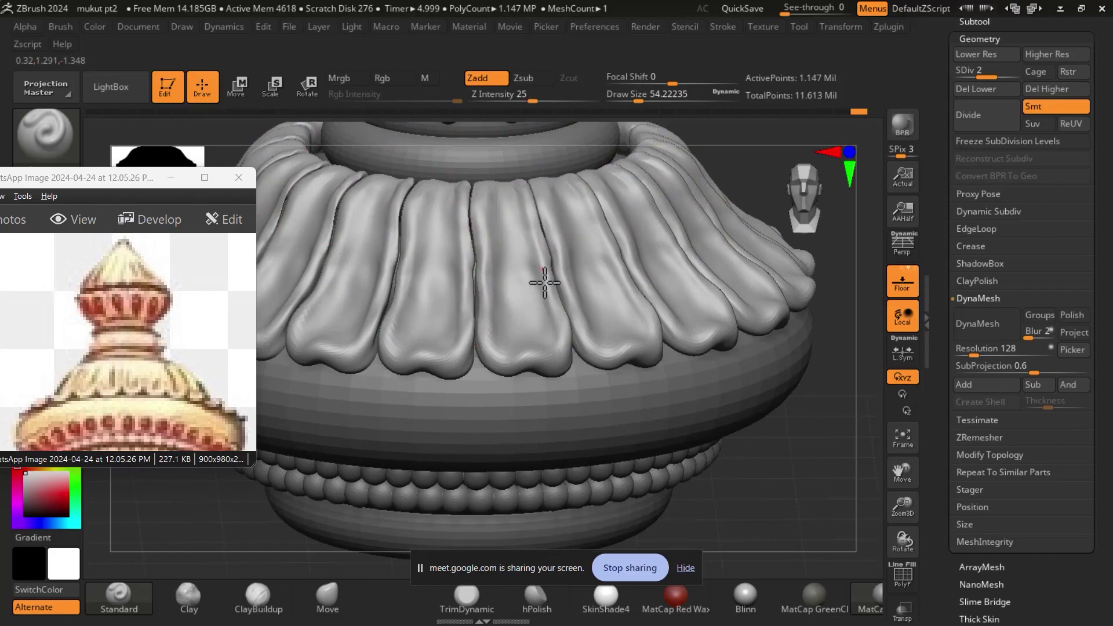
Deepen the creases between neighbouring petals from several view angles with the Standard brush.
key("shift")
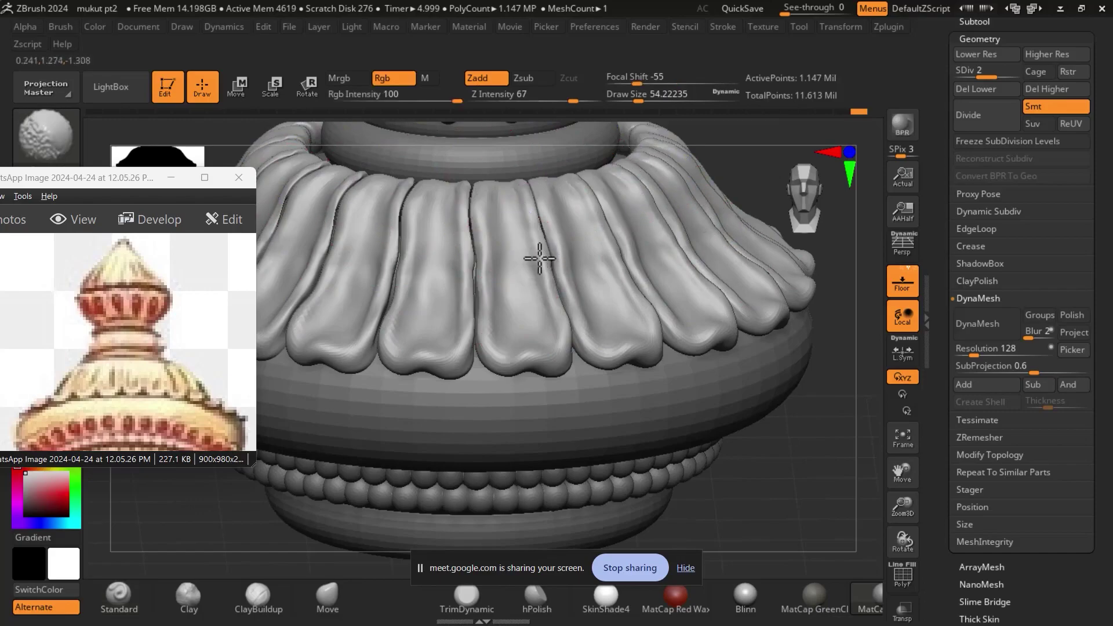
key("b")
key("s")
key("t")
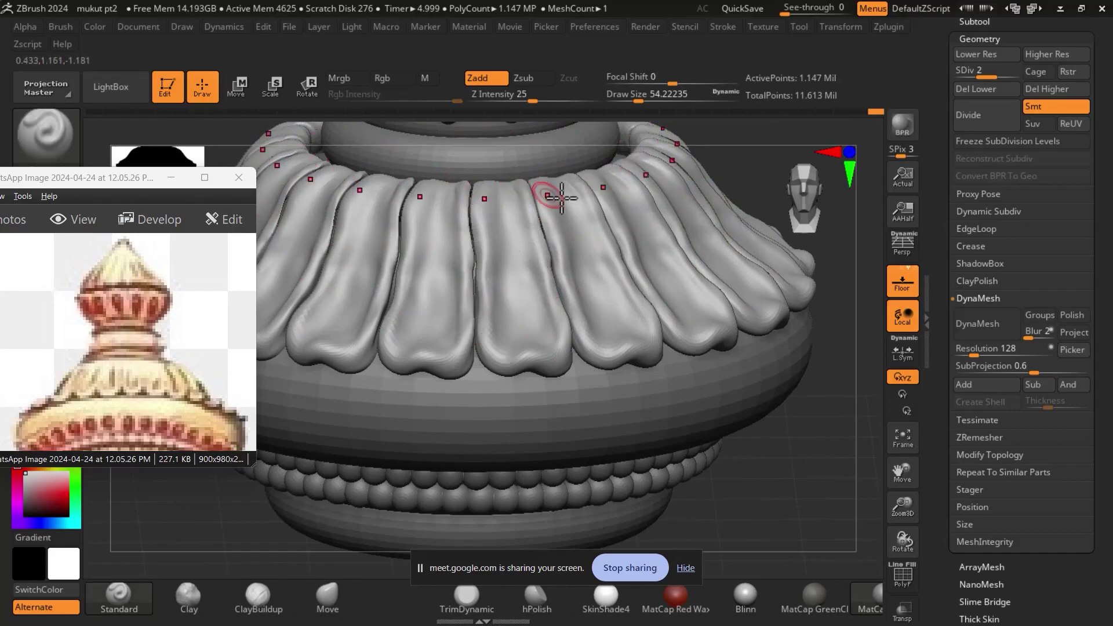
left_click_drag(820, 351, 633, 347)
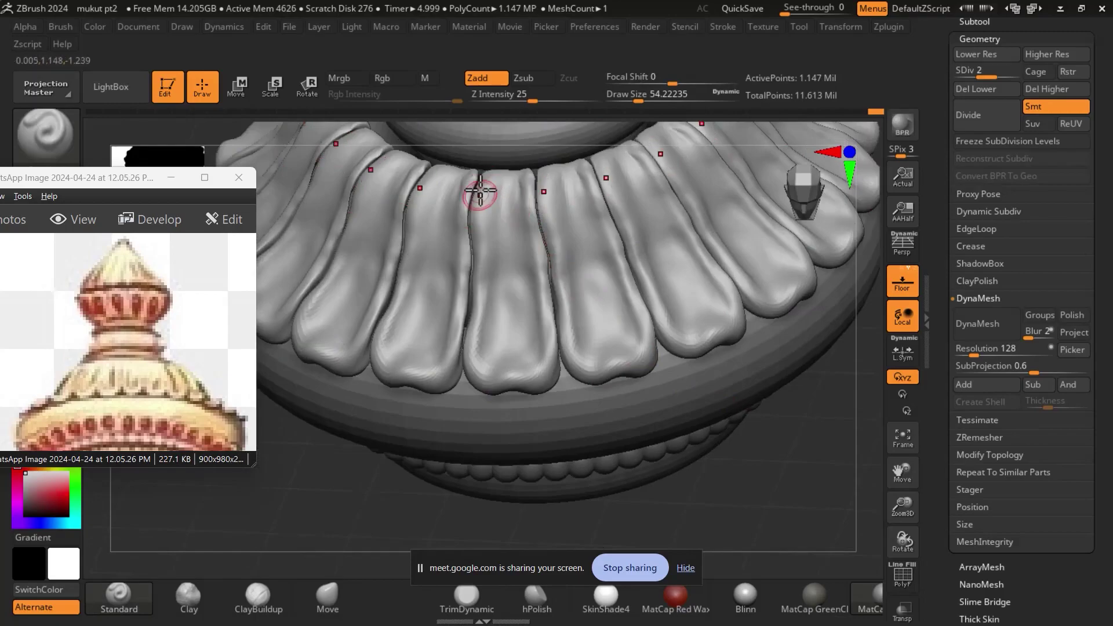
left_click_drag(478, 188, 475, 301)
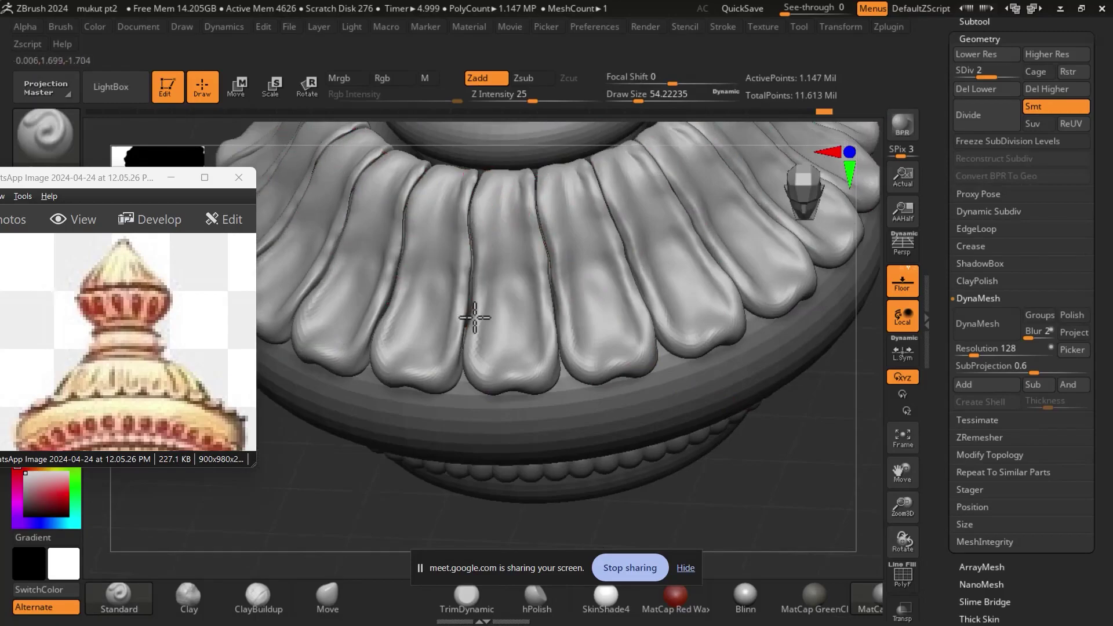
left_click_drag(806, 471, 596, 373)
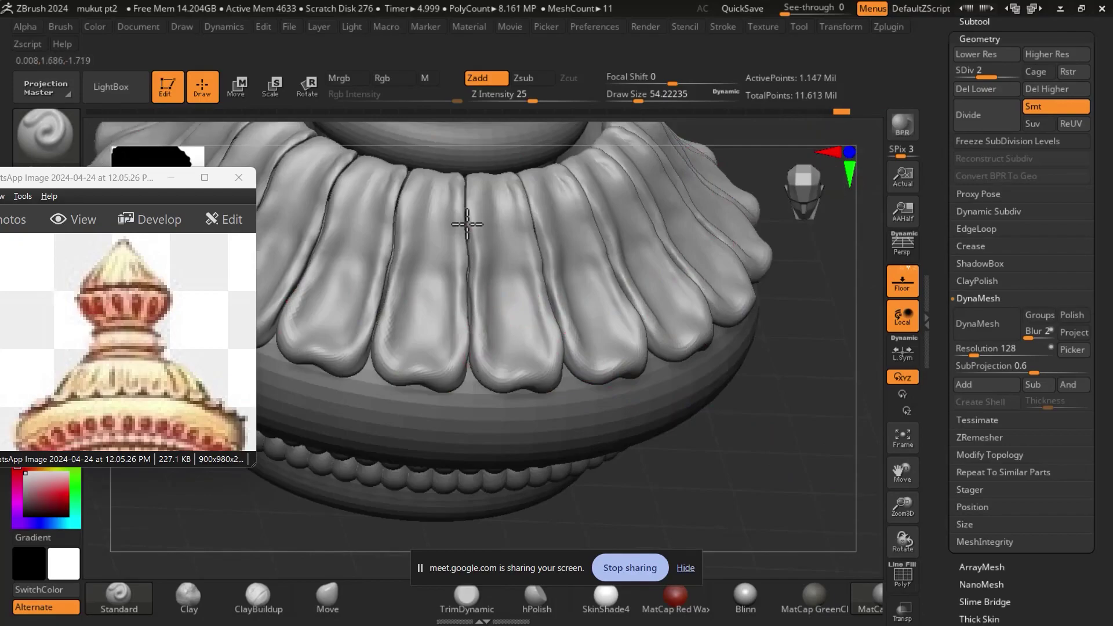
left_click_drag(450, 221, 474, 304)
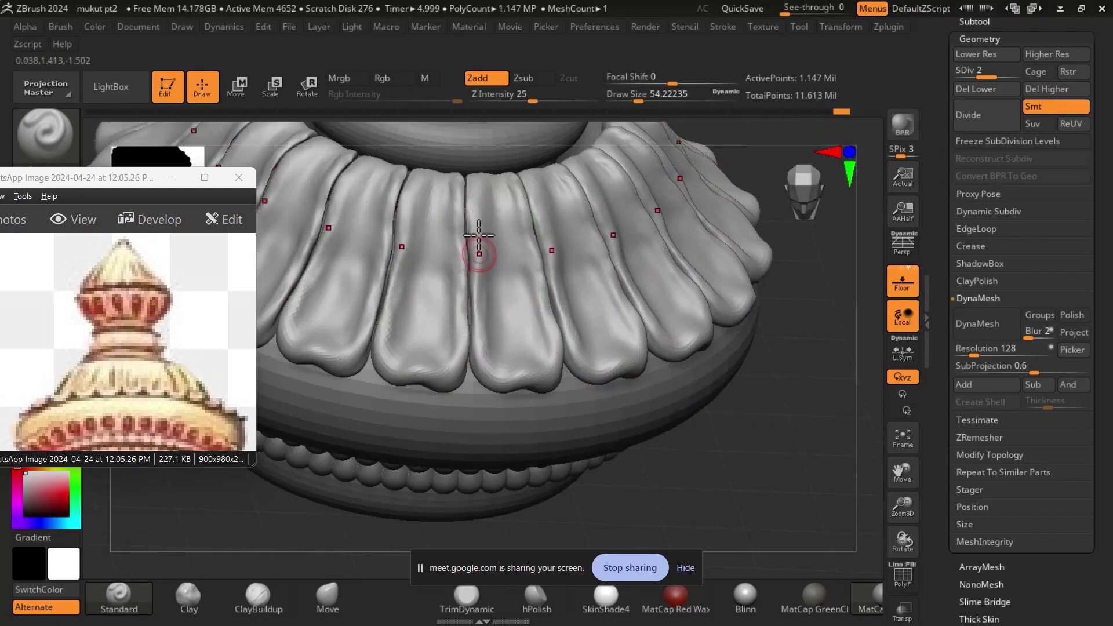
left_click_drag(475, 253, 479, 252)
mouse_move(480, 192)
left_mouse_down()
mouse_move(458, 259)
mouse_move(457, 329)
left_mouse_up()
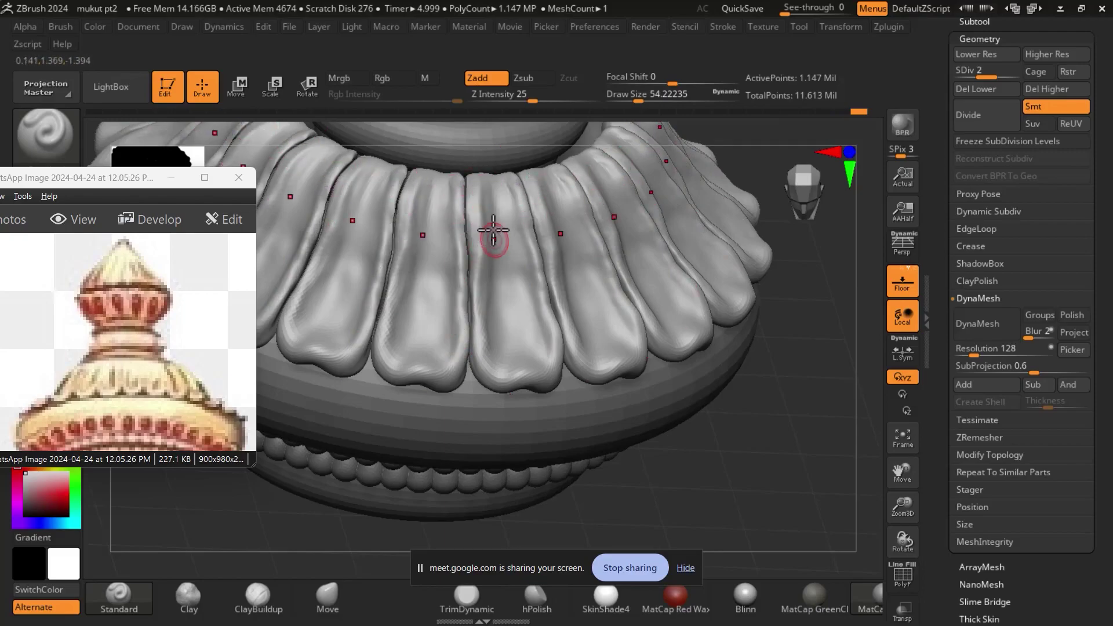
Try a textured brush stroke across a petal, then return to the Standard brush.
left_click_drag(740, 405, 719, 428)
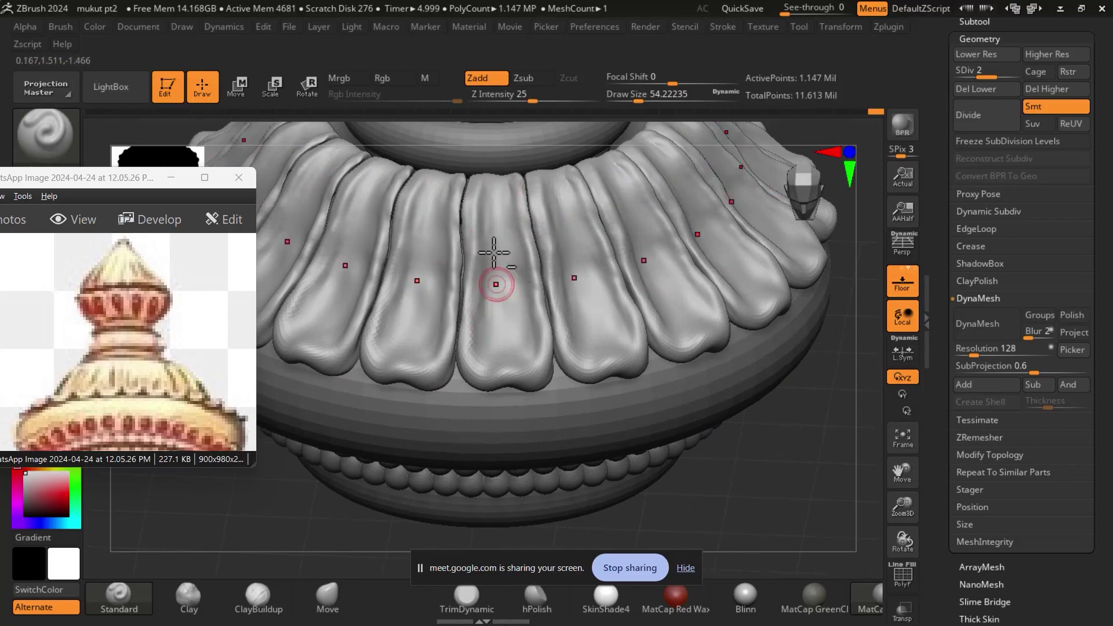
key("b")
key("c")
key("t")
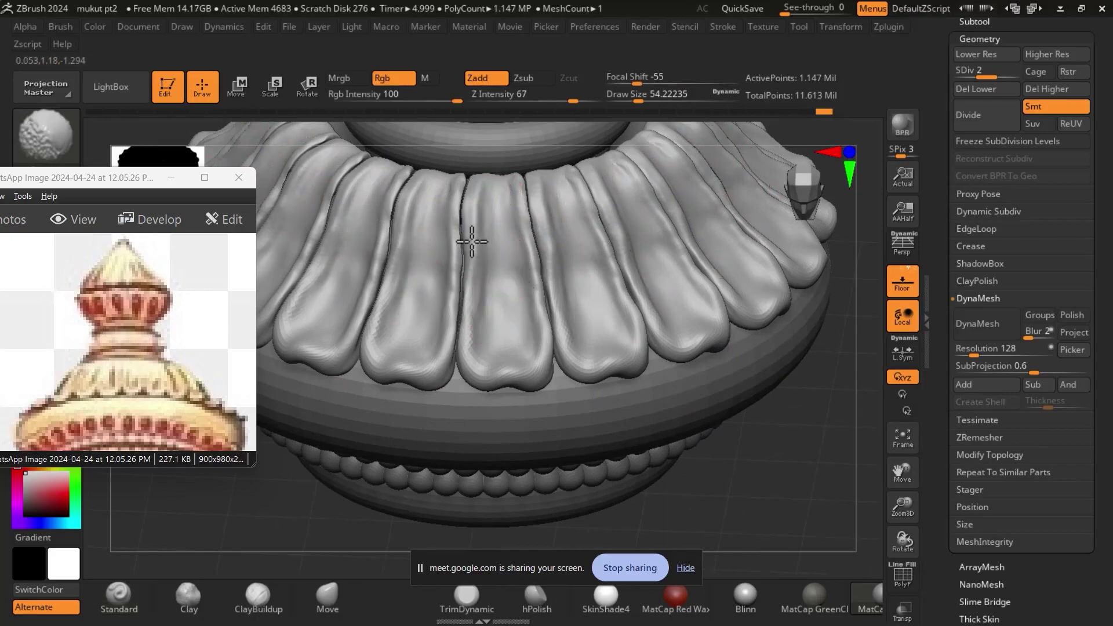
left_click_drag(478, 281, 528, 230)
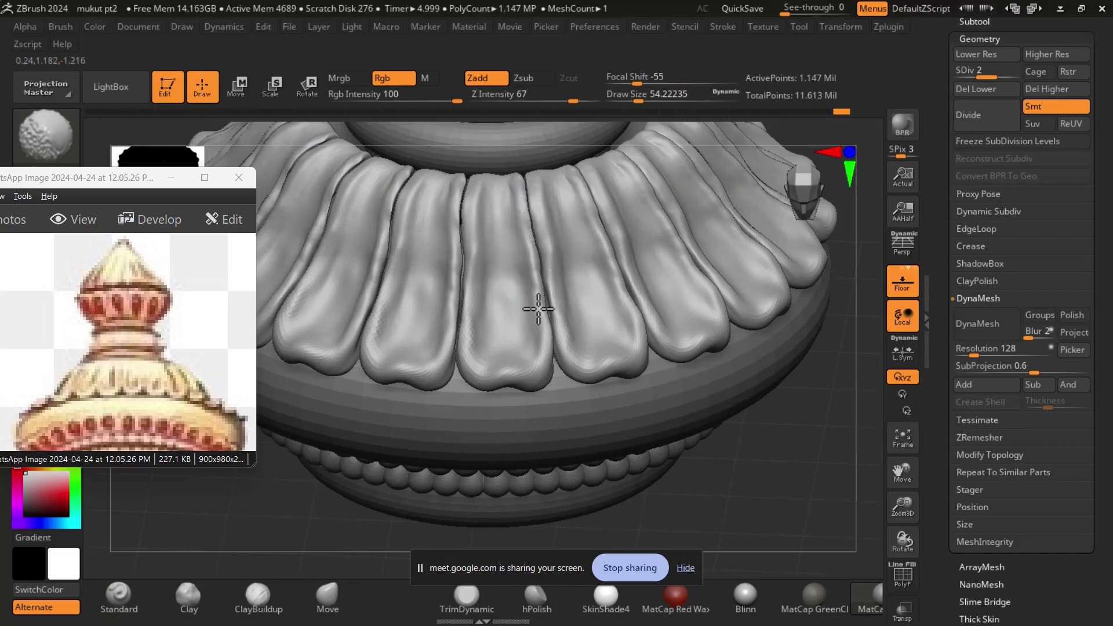
key("b")
key("s")
key("t")
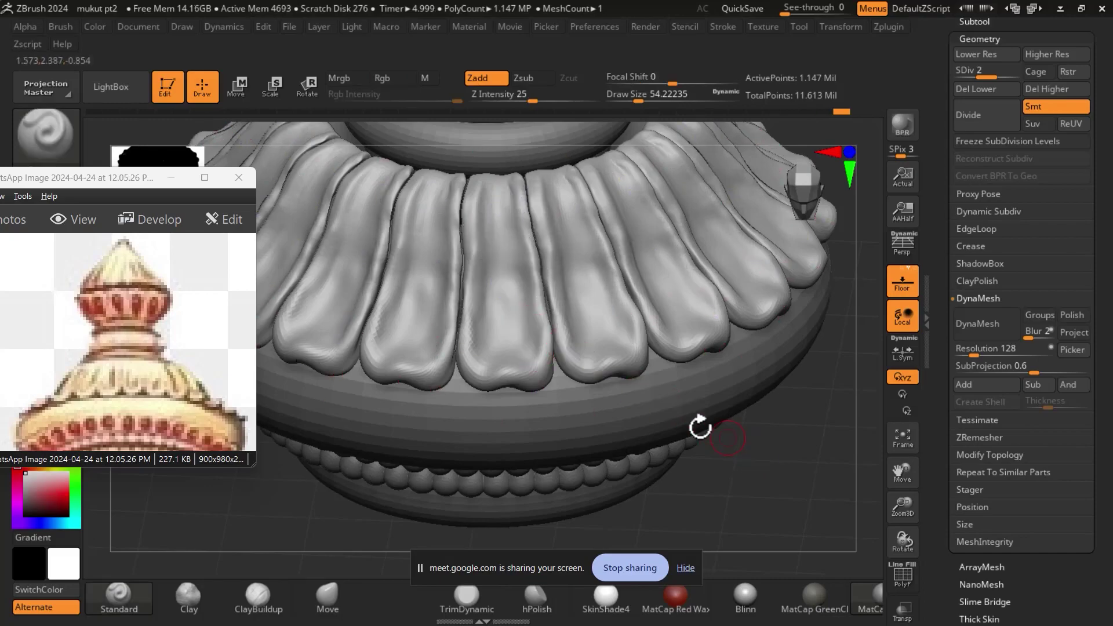
Briefly retry the textured brush, then re-carve two petal creases with Standard.
left_click_drag(821, 470, 821, 445, "shift")
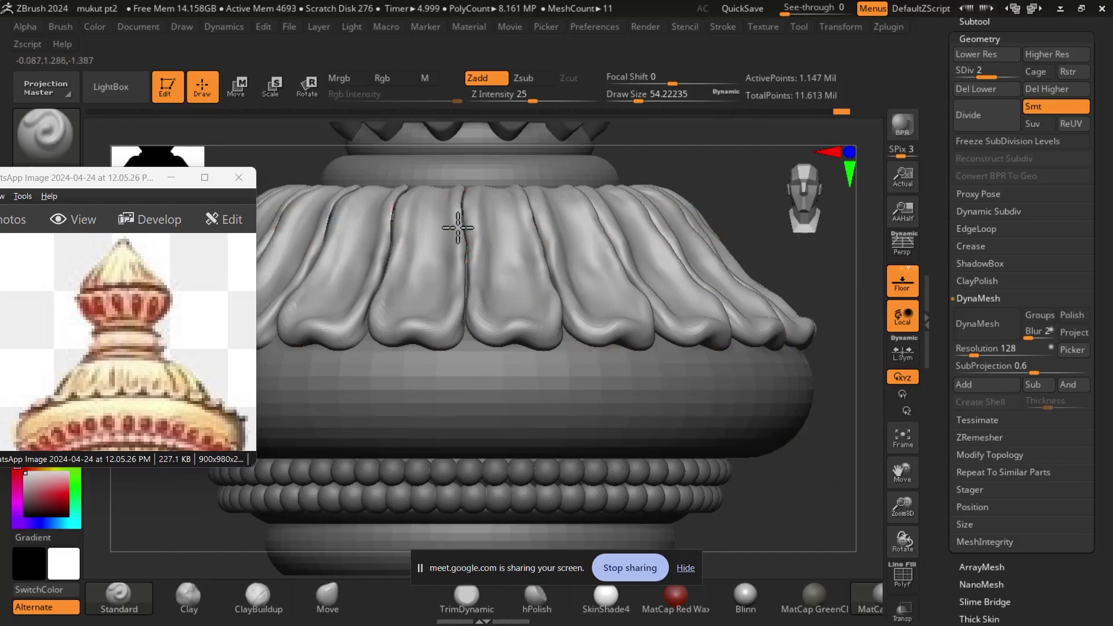
key("b")
key("c")
key("t")
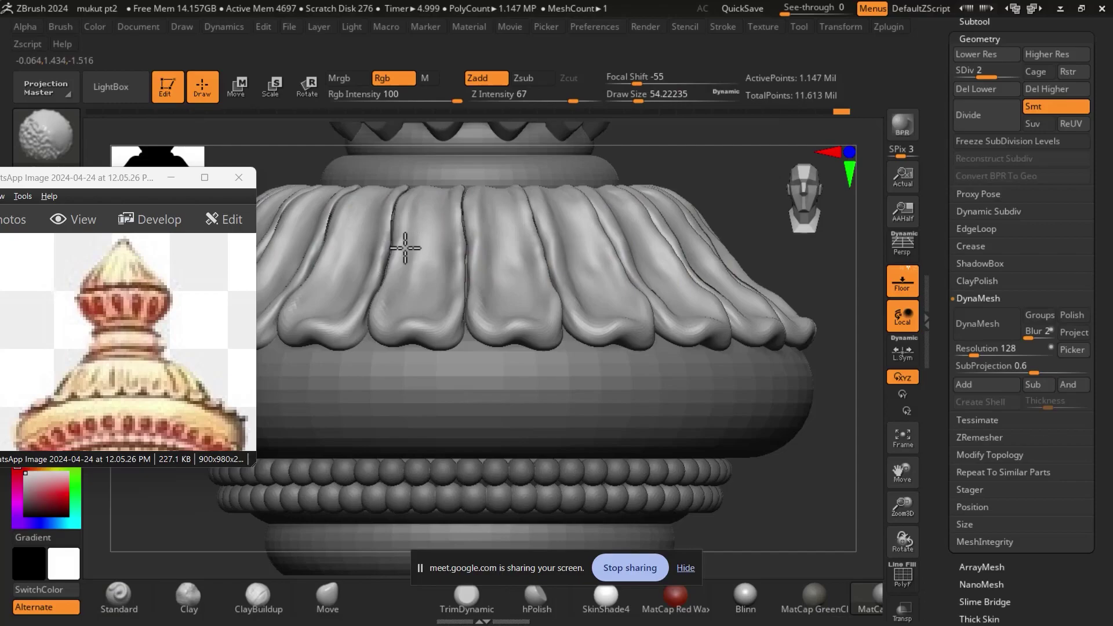
key("b")
key("s")
key("t")
left_click_drag(790, 435, 791, 469)
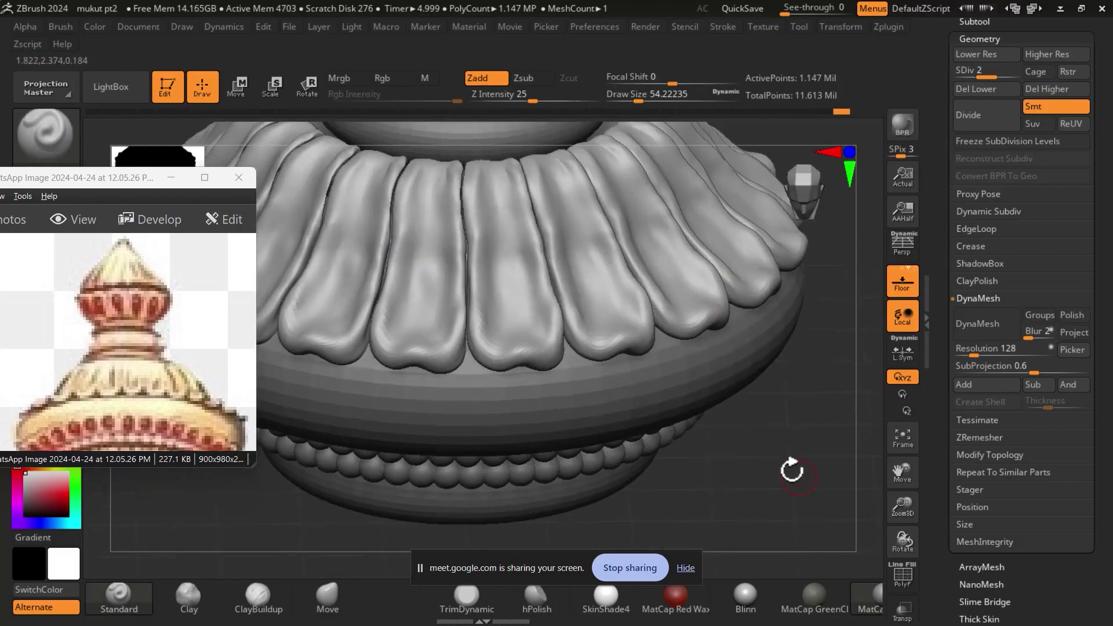
left_click_drag(418, 179, 385, 297)
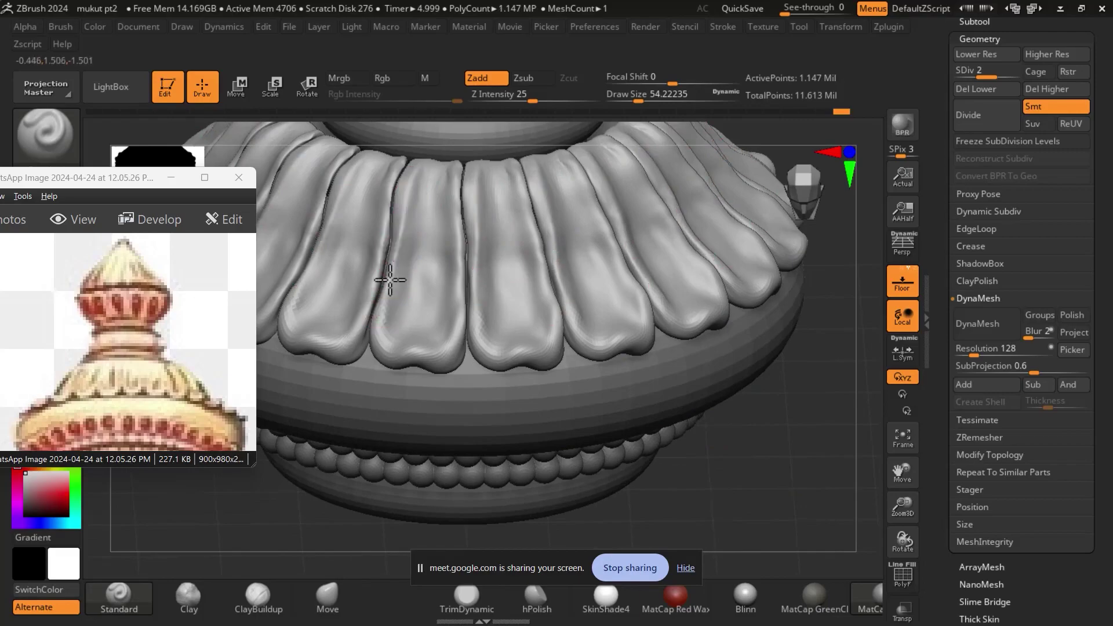
left_click_drag(443, 182, 449, 333)
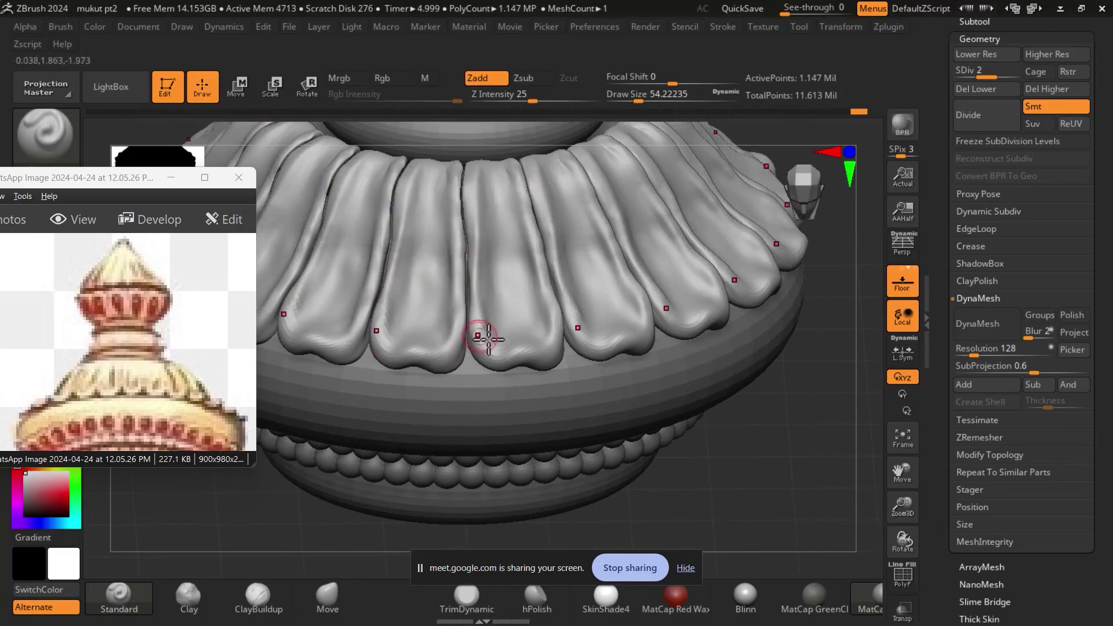
mouse_move(801, 431)
left_mouse_down()
mouse_move(856, 477)
mouse_move(791, 371)
left_mouse_up()
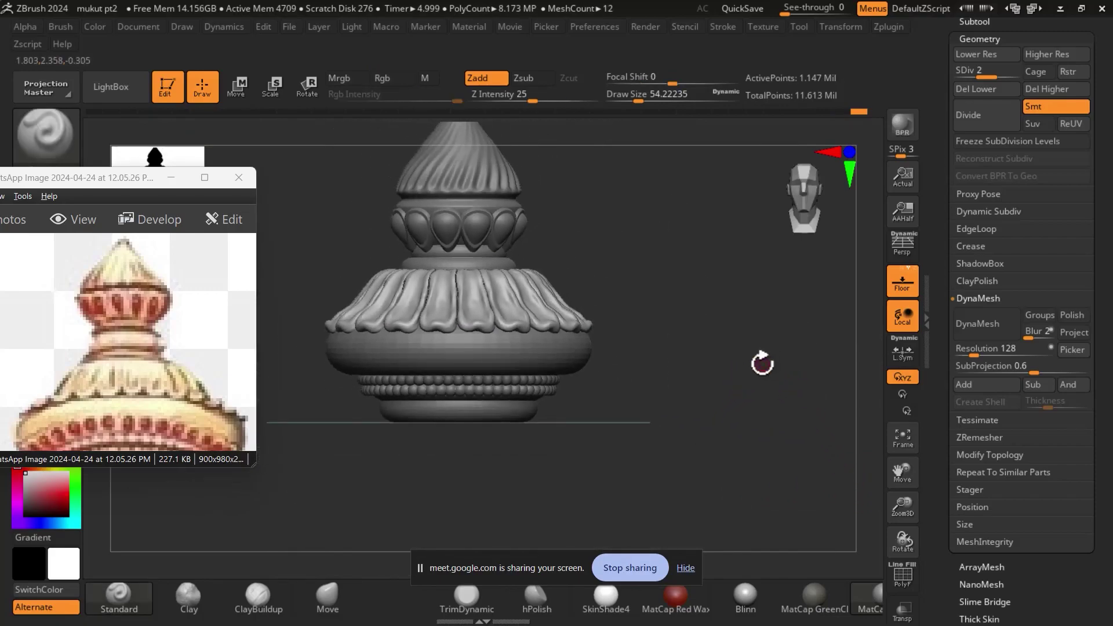
Divide the petal collar once, then select ring band PM3D_Ring3D2_1 and divide it, reaching about 11.62 MP.
mouse_move(749, 379)
left_mouse_down()
mouse_move(775, 405)
mouse_move(771, 373)
left_mouse_up()
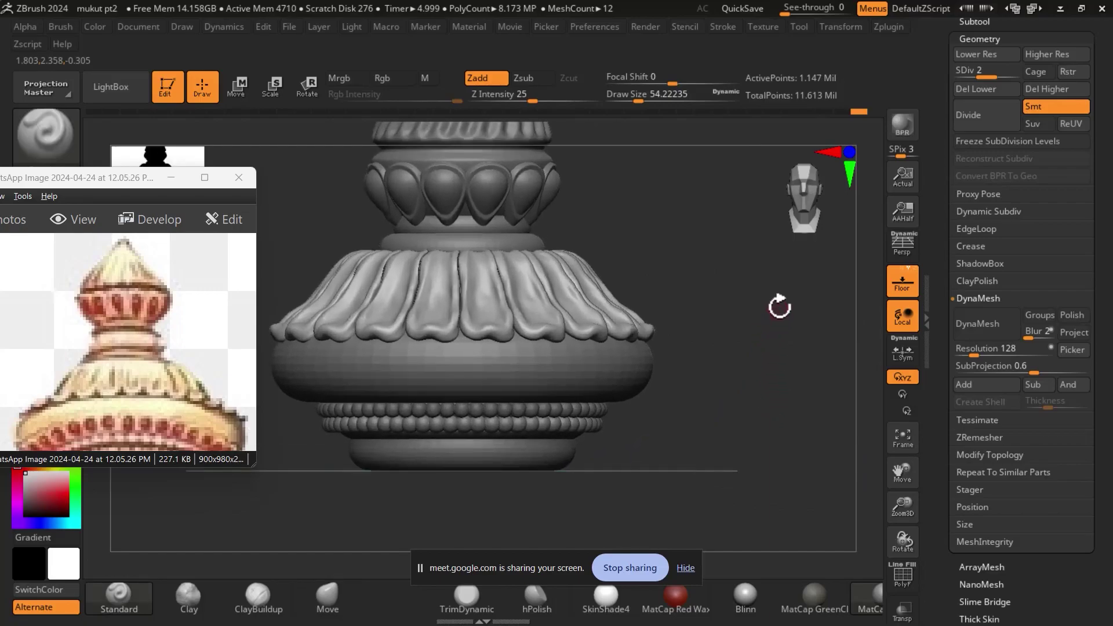
key("d")
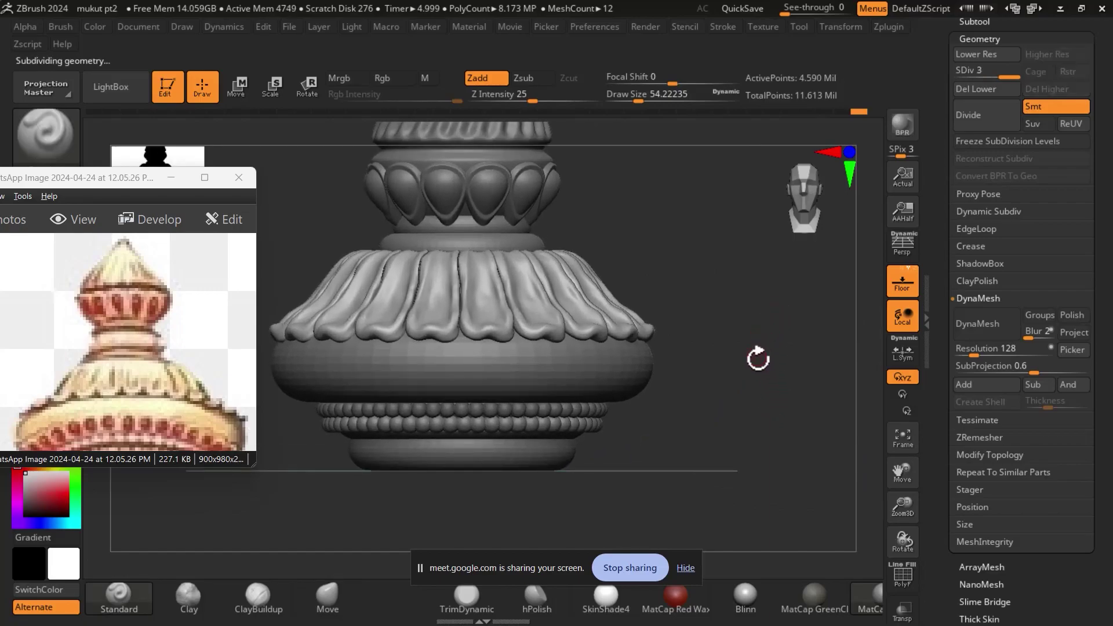
left_click_drag(184, 360, 179, 304)
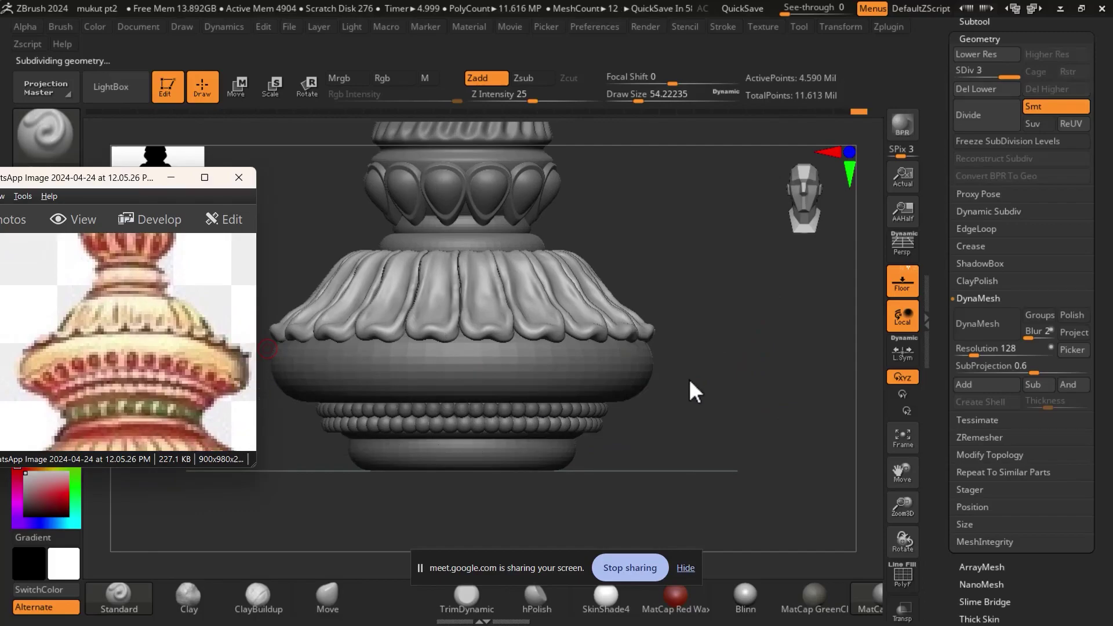
mouse_move(807, 404)
left_mouse_down()
mouse_move(785, 368)
mouse_move(788, 406)
mouse_move(771, 372)
mouse_move(785, 390)
mouse_move(688, 392)
left_mouse_up()
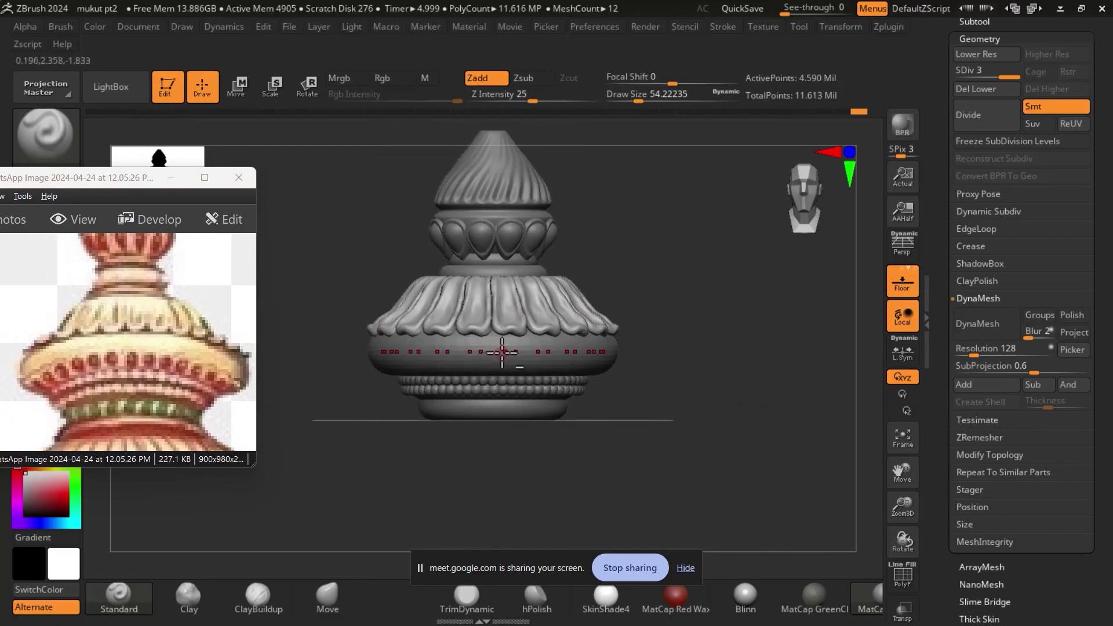
left_click(502, 354, "alt")
key("d")
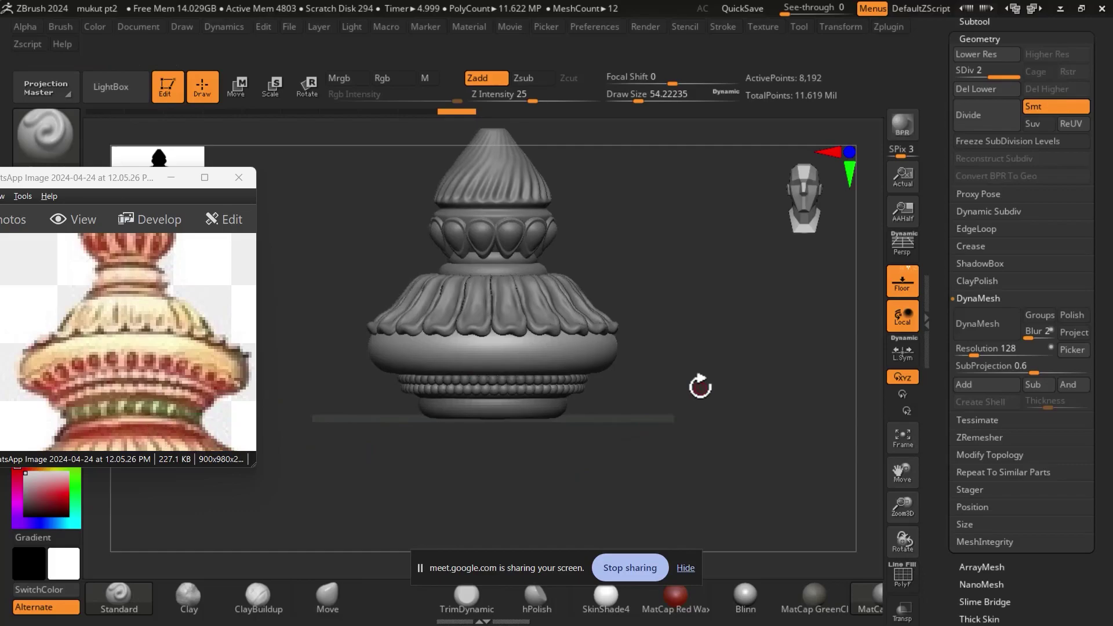
left_click_drag(701, 385, 702, 374, "alt")
Select the bottom ring and enable >Y< radial symmetry with RadialCount 20.
left_click(533, 369, "alt")
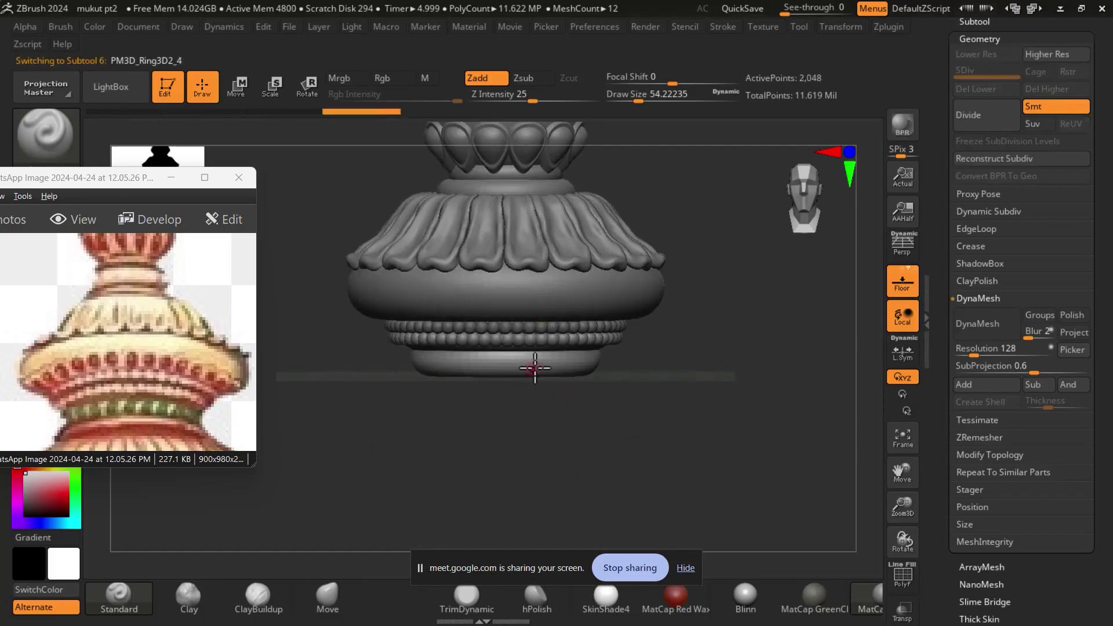
left_click(839, 28)
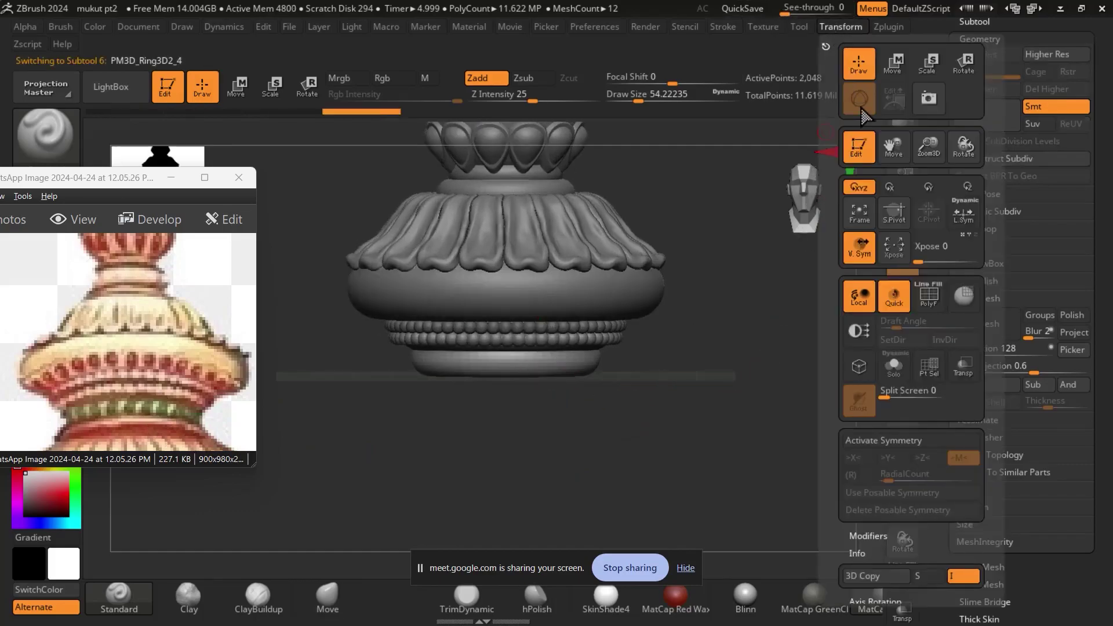
left_click(910, 440)
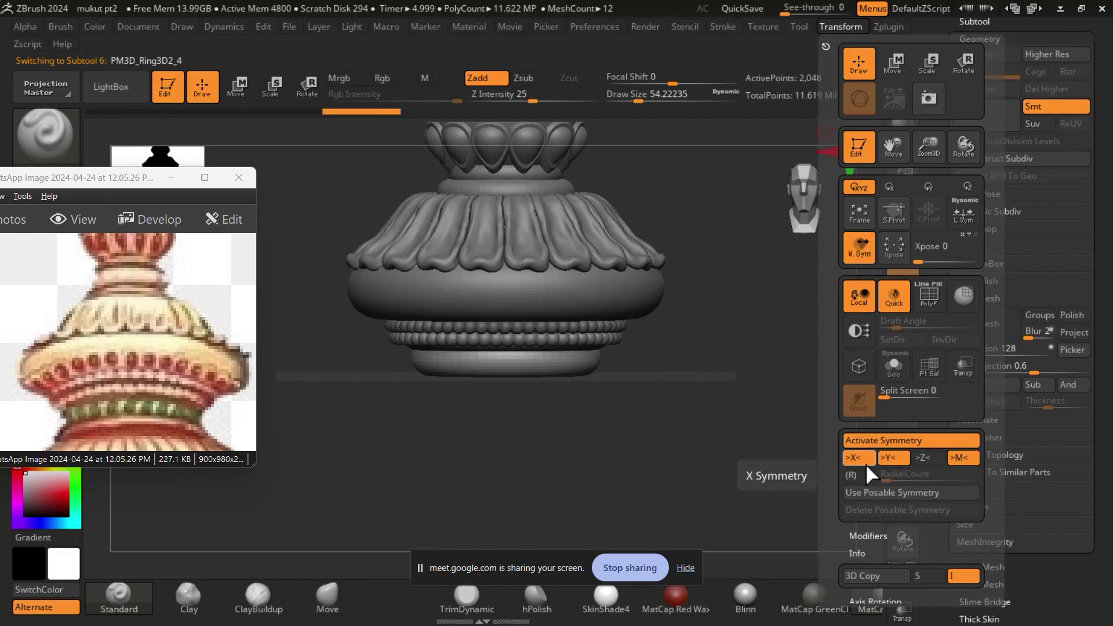
left_click(851, 475)
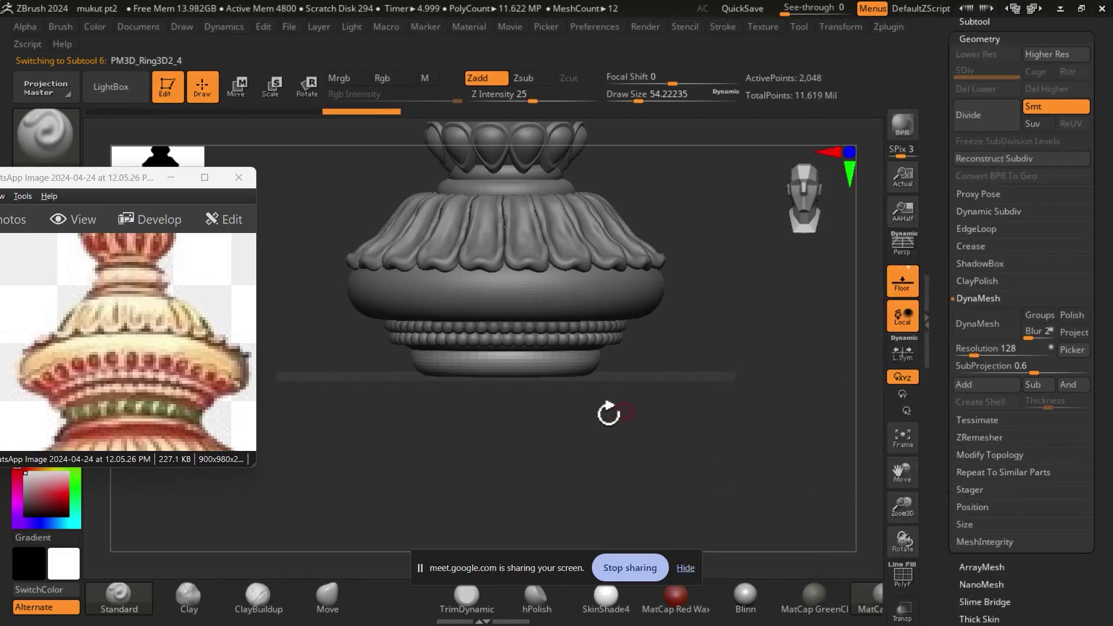
left_click(845, 29)
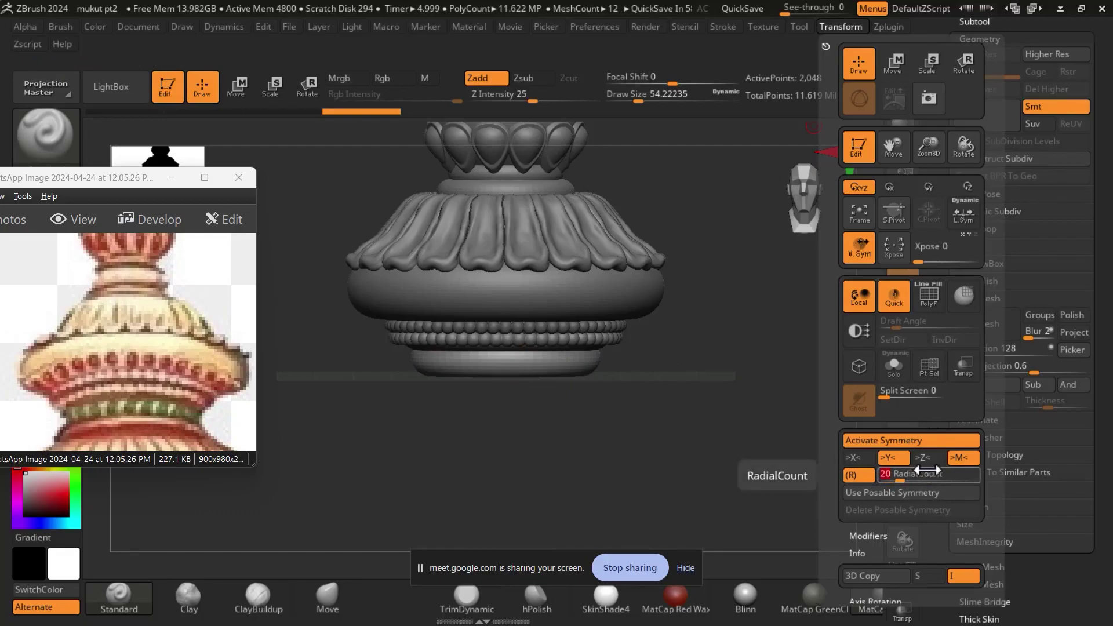
Tilt to the crown's underside and bring up the Subtool list.
left_click_drag(678, 456, 696, 398)
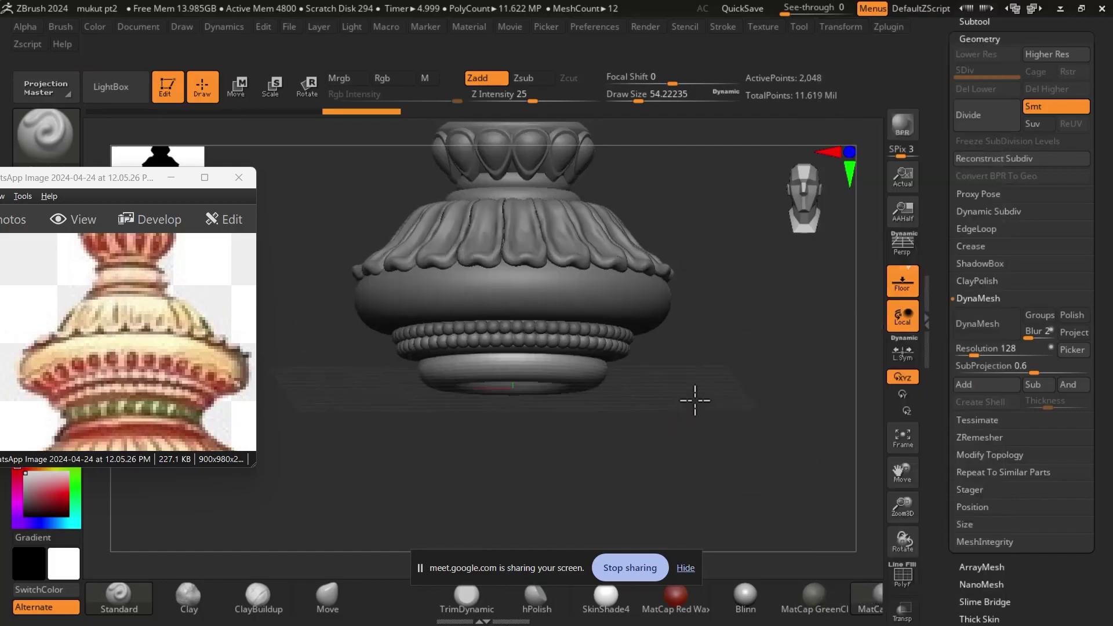
scroll(942, 116, "up", 3)
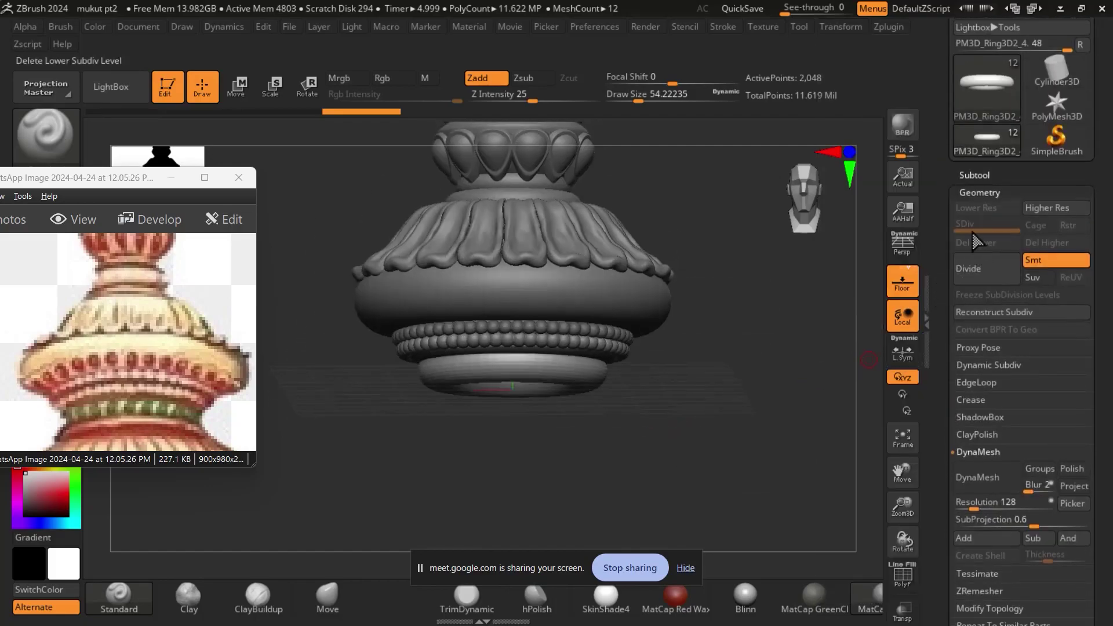
left_click(971, 174)
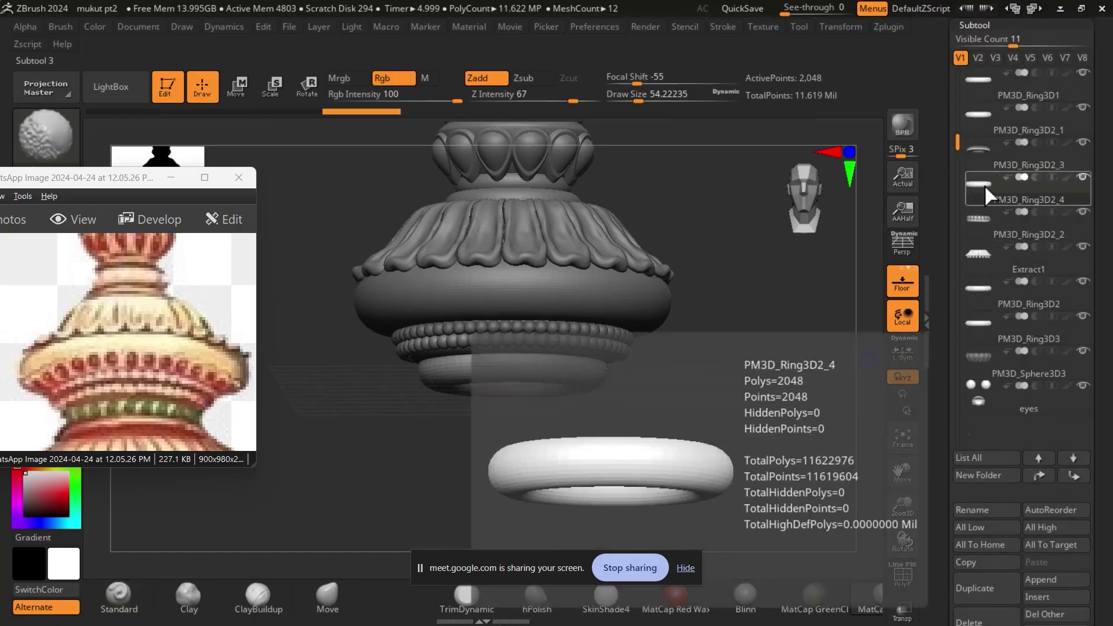
Solo ring band PM3D_Ring3D2_4 and test a radial stripe mask on it.
left_click(984, 185)
left_click_drag(830, 342, 753, 458, "shift")
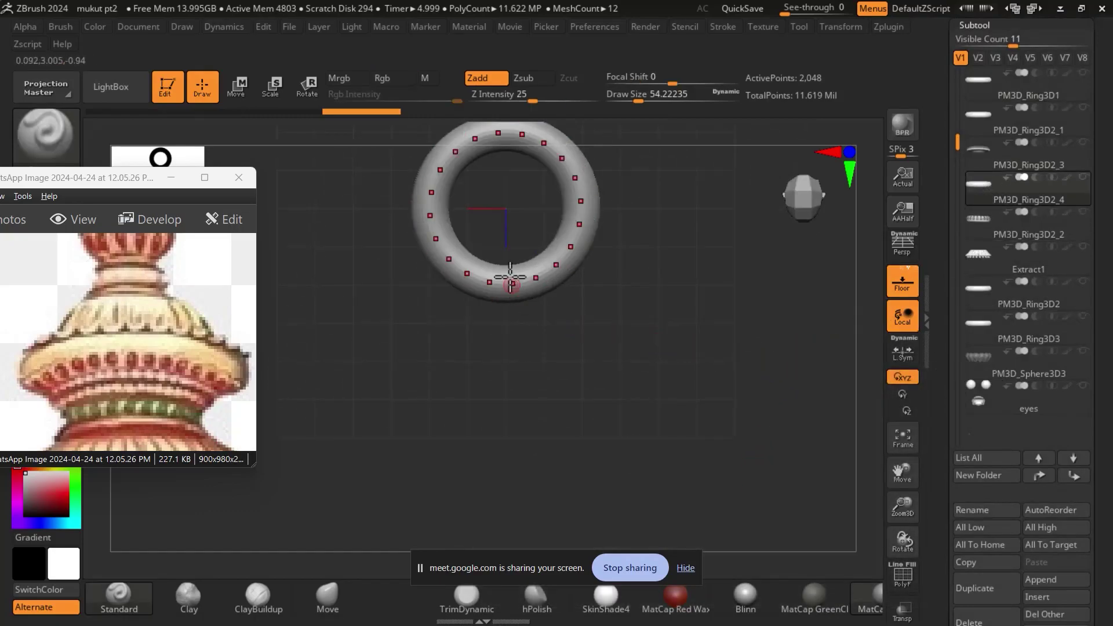
left_click(505, 263, "ctrl")
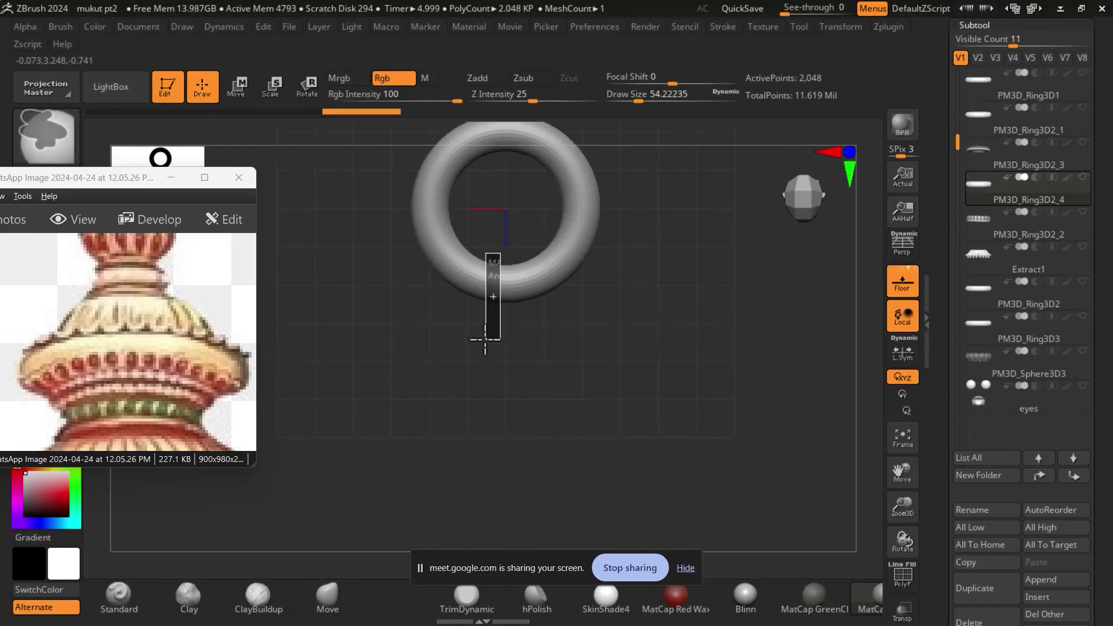
left_click_drag(496, 328, 497, 346, "ctrl")
left_click_drag(673, 373, 701, 301, "ctrl")
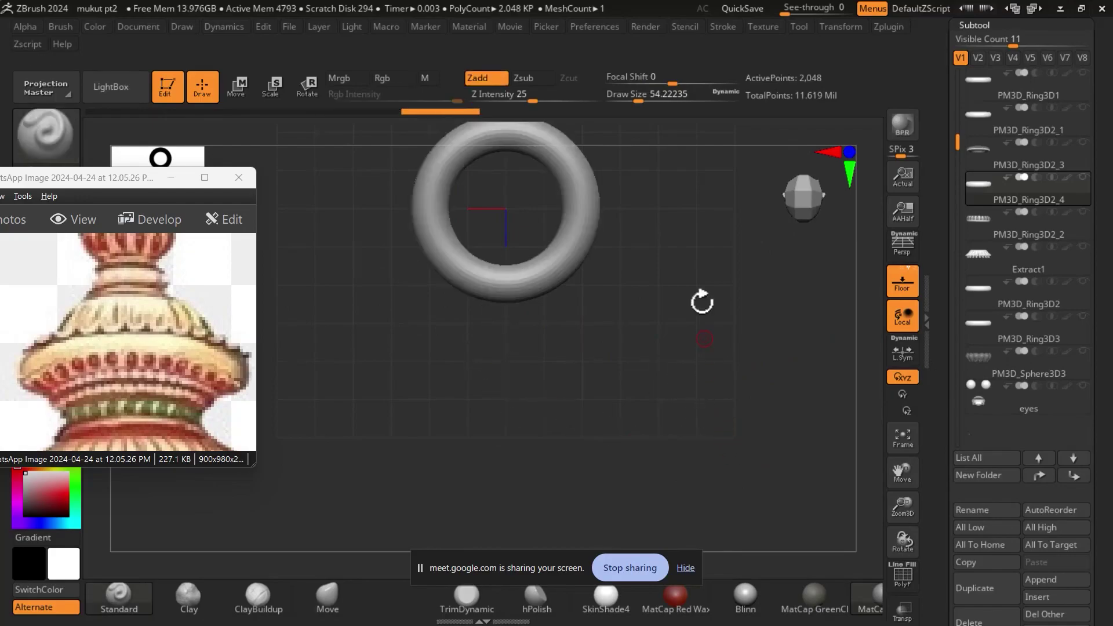
key("ctrl+z")
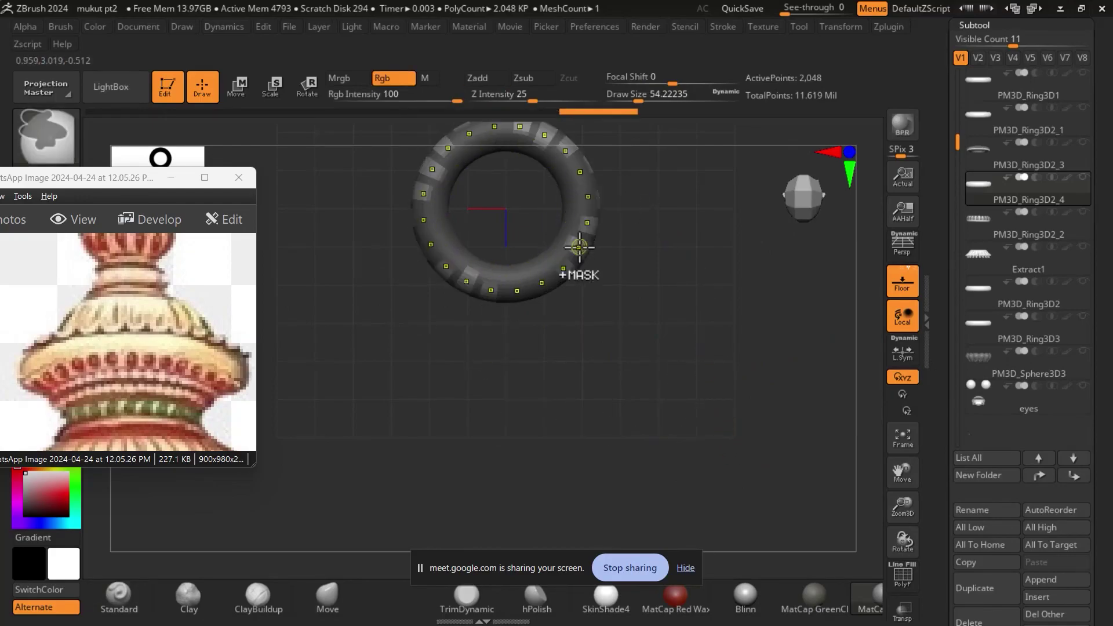
Subdivide the ring twice to 32,768 points and mask repeated stripes around the torus.
mouse_move(688, 363)
left_mouse_down()
mouse_move(707, 335)
mouse_move(708, 427)
mouse_move(711, 410)
left_mouse_up()
key("ctrl+d")
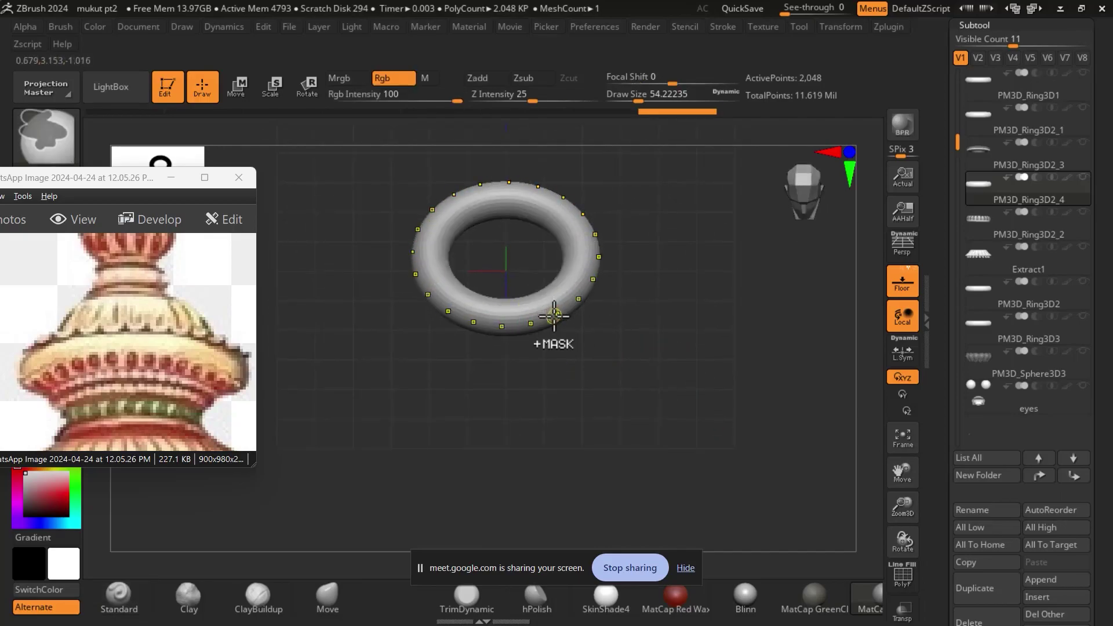
key("ctrl+d")
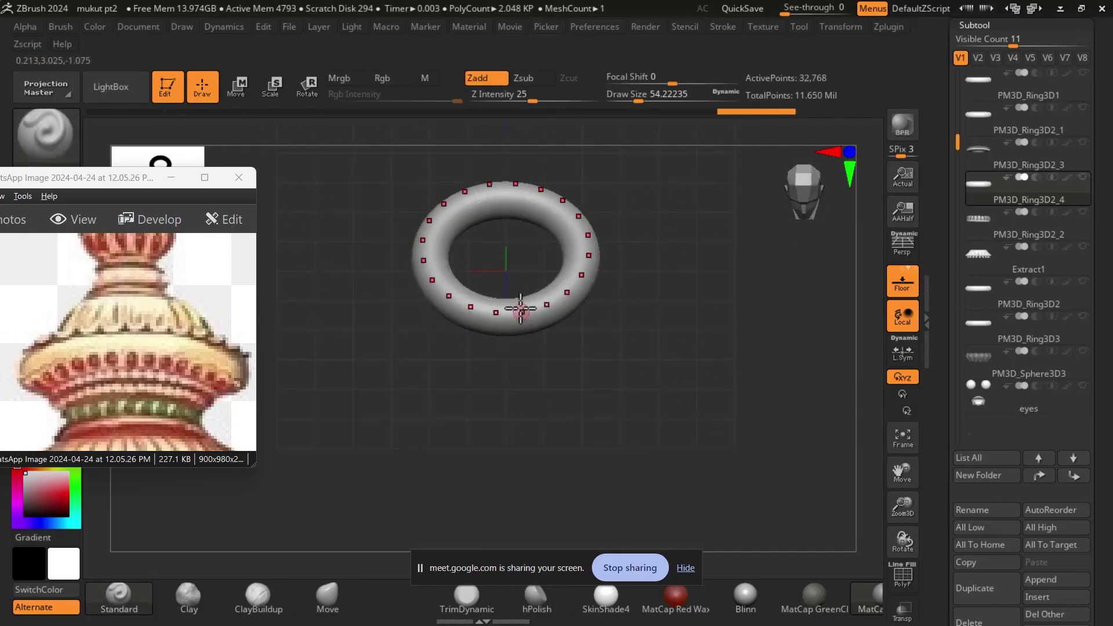
mouse_move(646, 266)
left_mouse_down()
mouse_move(695, 322)
mouse_move(671, 255)
left_mouse_up()
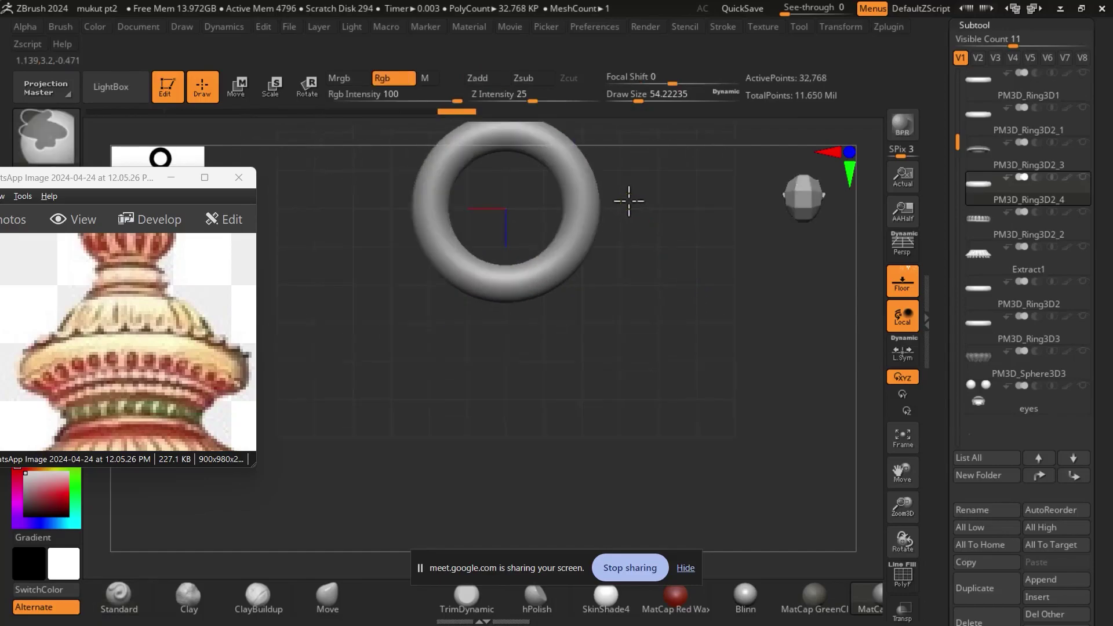
left_click(575, 237, "ctrl")
mouse_move(683, 348)
left_mouse_down()
mouse_move(670, 251)
mouse_move(684, 311)
left_mouse_up()
mouse_move(671, 379)
left_mouse_down("ctrl")
mouse_move(676, 295)
mouse_move(703, 360)
mouse_move(719, 329)
mouse_move(628, 377)
mouse_move(738, 361)
mouse_move(747, 329)
left_mouse_up("ctrl")
key("ctrl+z")
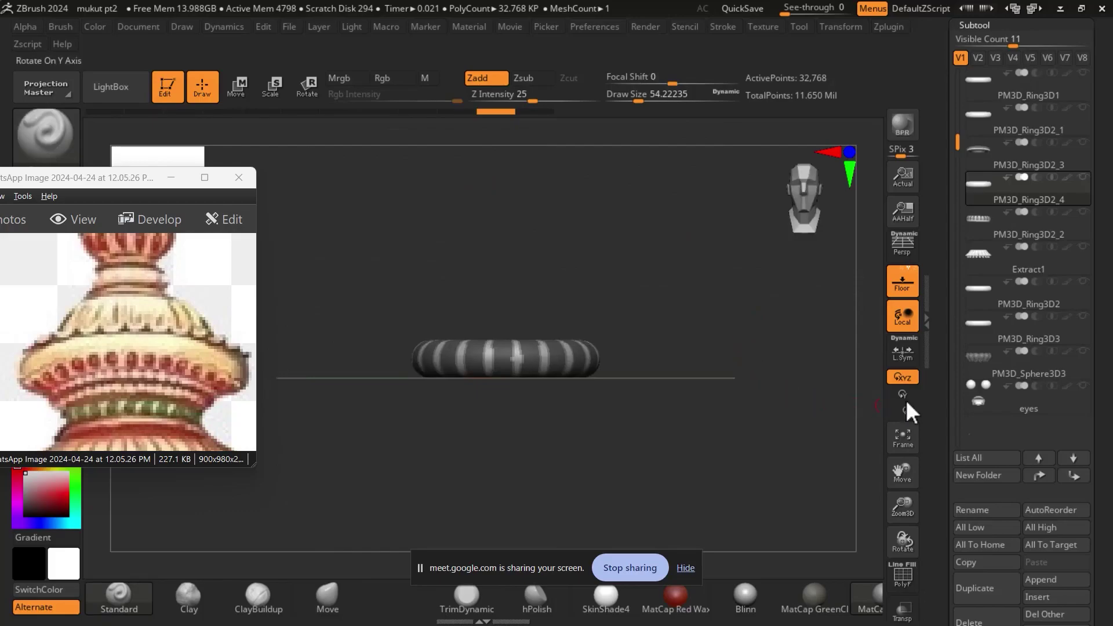
Test a slight Inflate from Tool > Deformation on the striped torus.
scroll(951, 347, "down", 5)
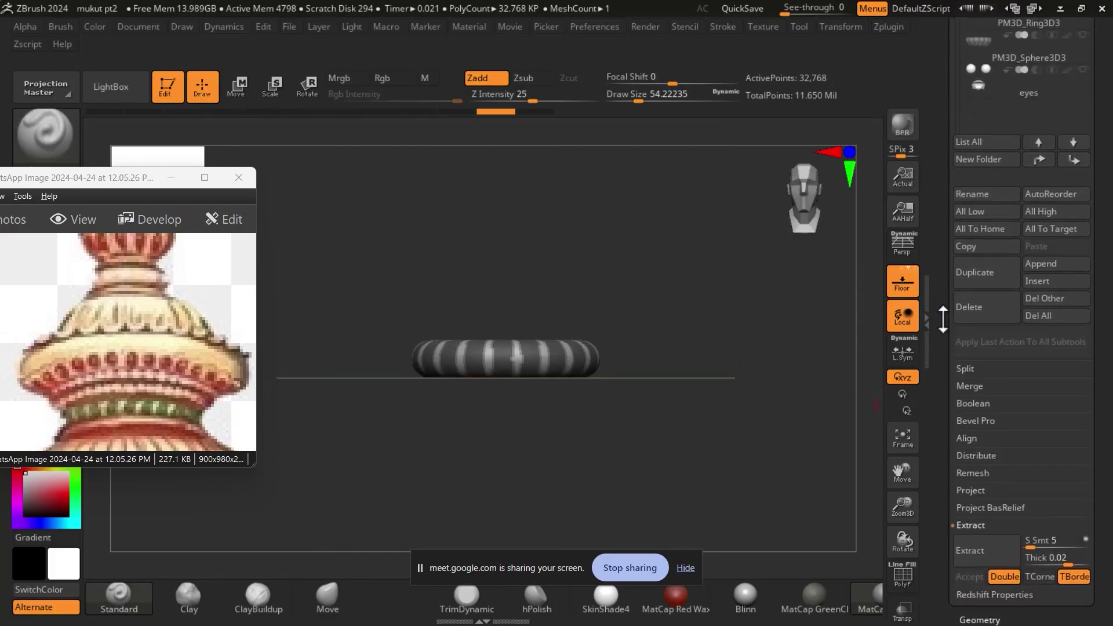
scroll(944, 485, "down", 5)
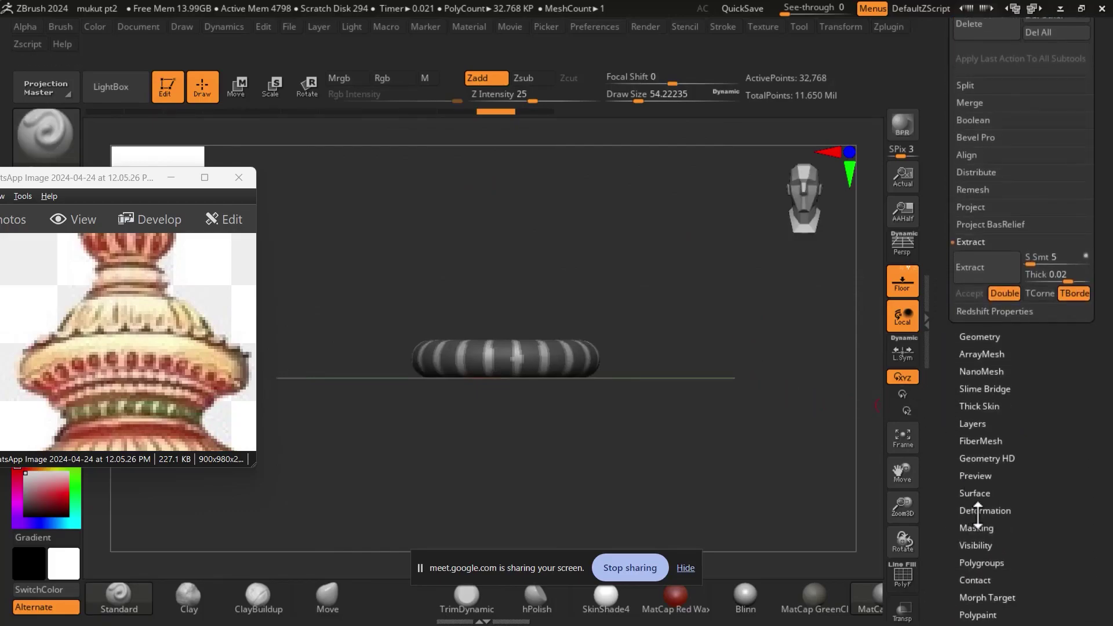
left_click(972, 514)
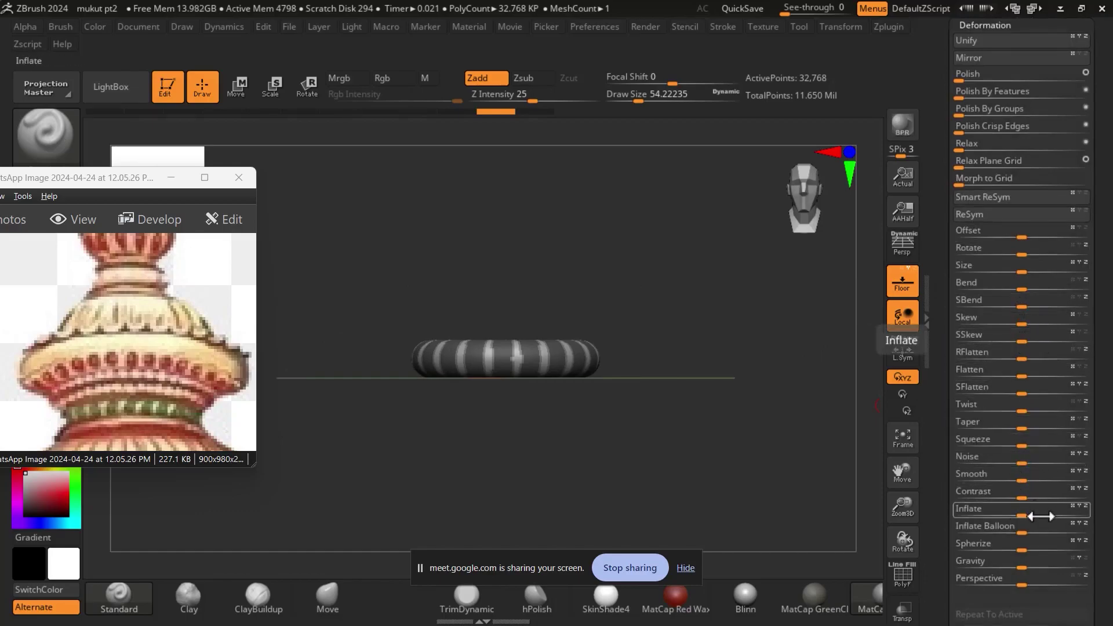
mouse_move(1027, 517)
left_mouse_down()
mouse_move(1037, 515)
mouse_move(999, 526)
left_mouse_up()
mouse_move(710, 390)
right_mouse_down("ctrl")
mouse_move(721, 440)
mouse_move(728, 430)
right_mouse_up("ctrl")
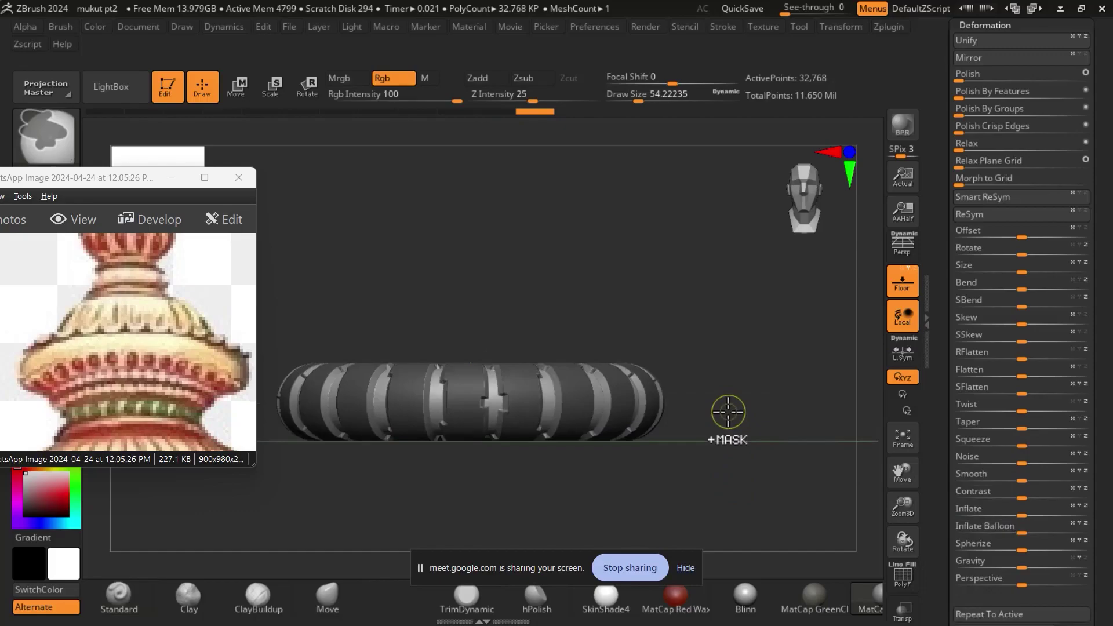
left_click_drag(740, 366, 749, 419, "ctrl")
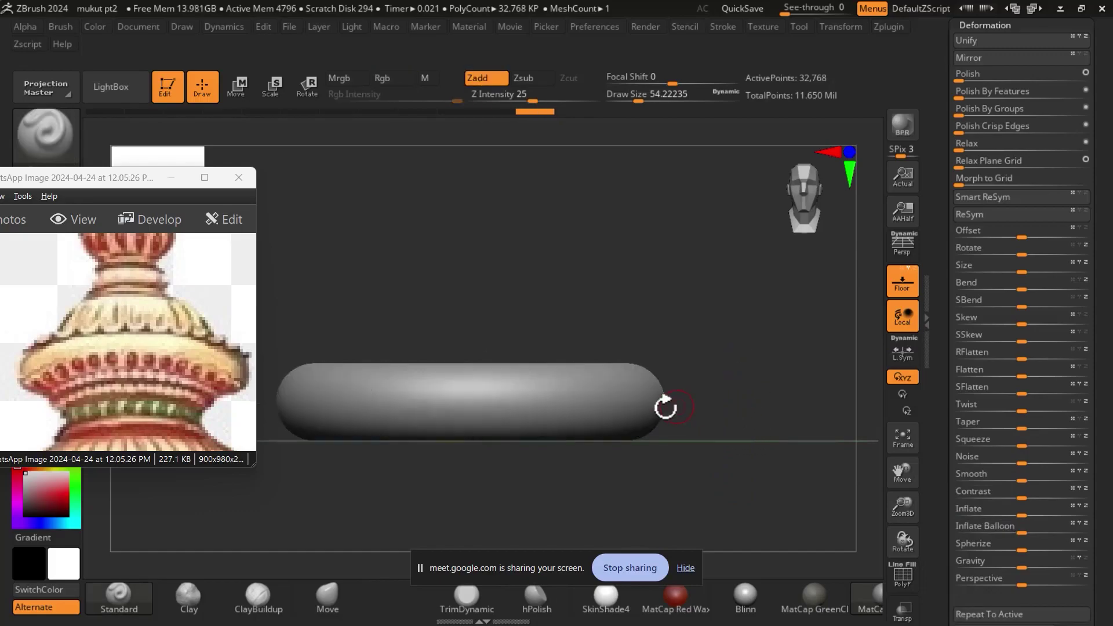
key("ctrl+z")
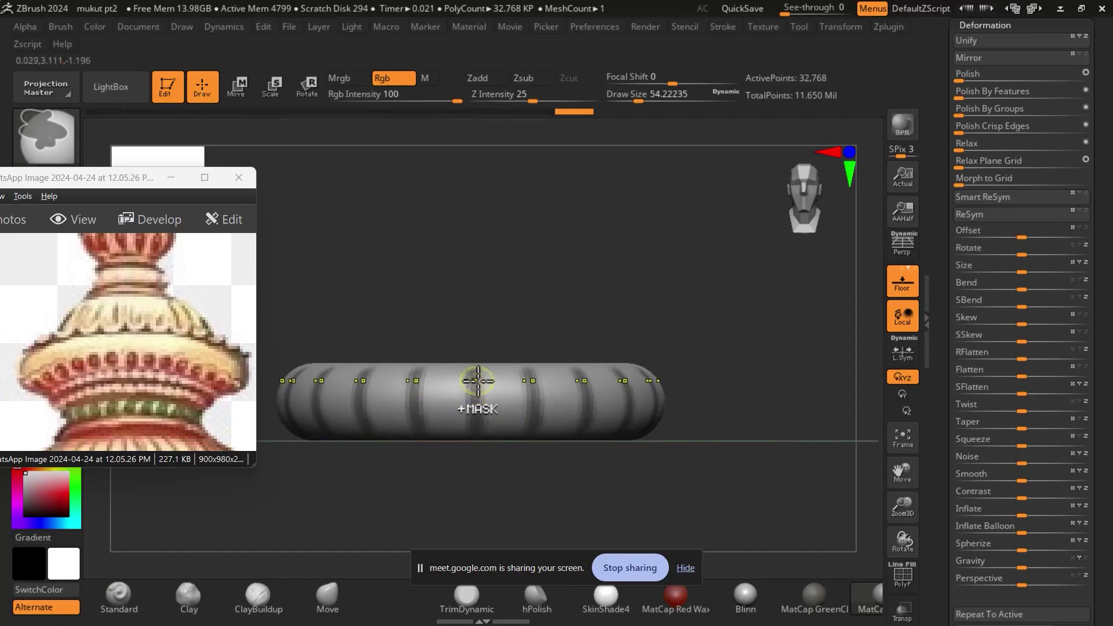
Clear the mask, subdivide the torus twice to 524,288 points, and paint radial mask stripes.
left_click_drag(671, 241, 676, 279, "ctrl")
key("ctrl+d")
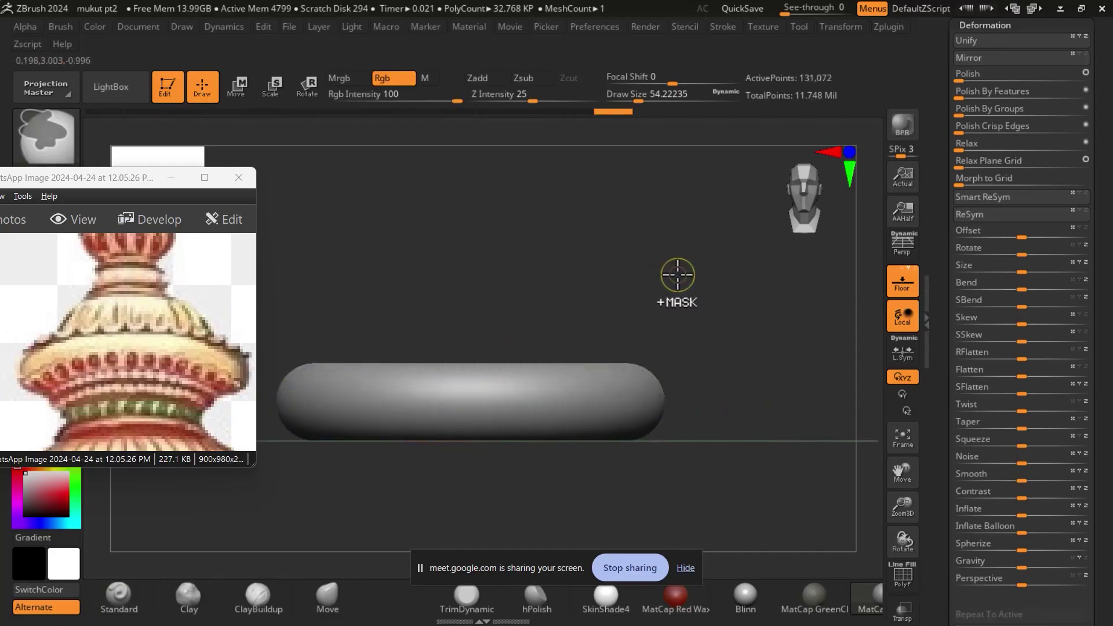
key("ctrl+d")
left_click_drag(471, 371, 468, 423, "ctrl")
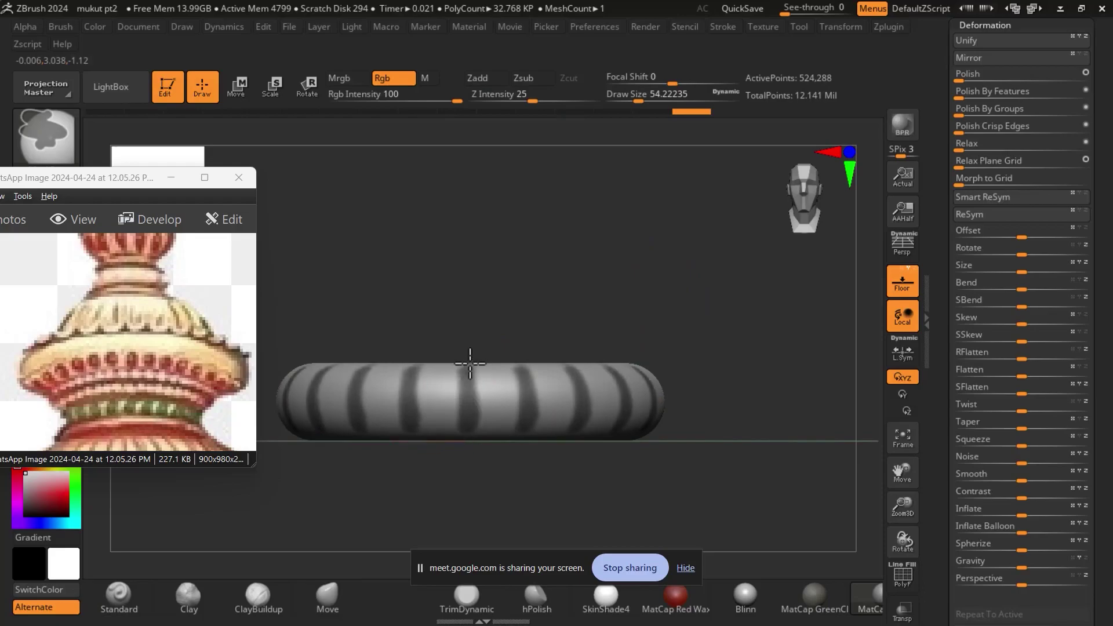
mouse_move(601, 288)
left_mouse_down()
mouse_move(539, 409)
mouse_move(502, 372)
mouse_move(469, 377)
mouse_move(738, 290)
left_mouse_up()
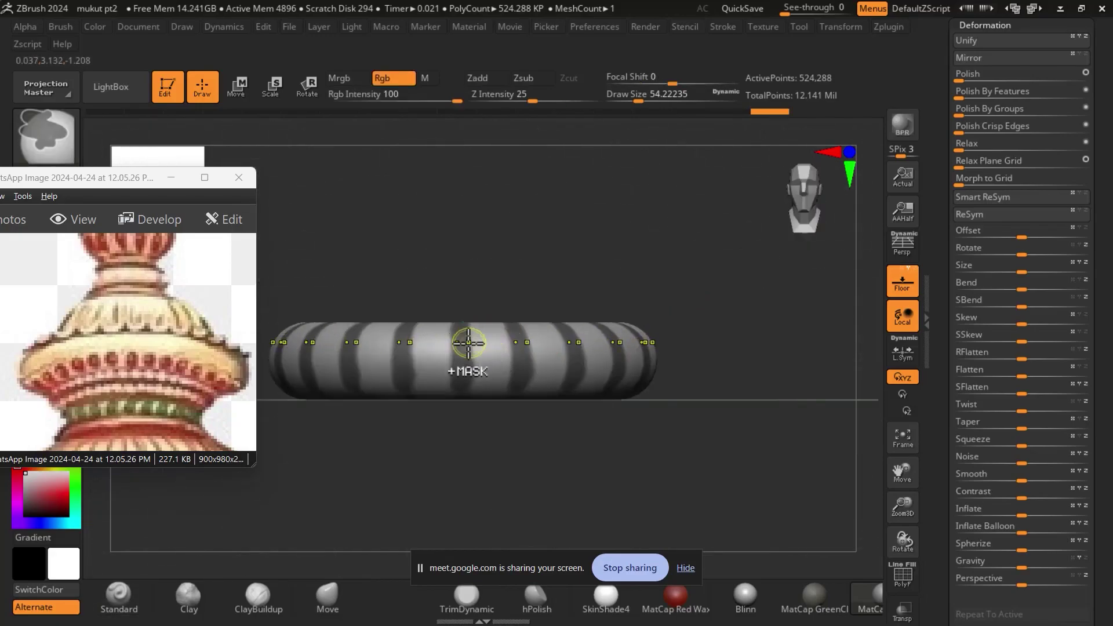
left_click_drag(468, 342, 458, 348, "ctrl")
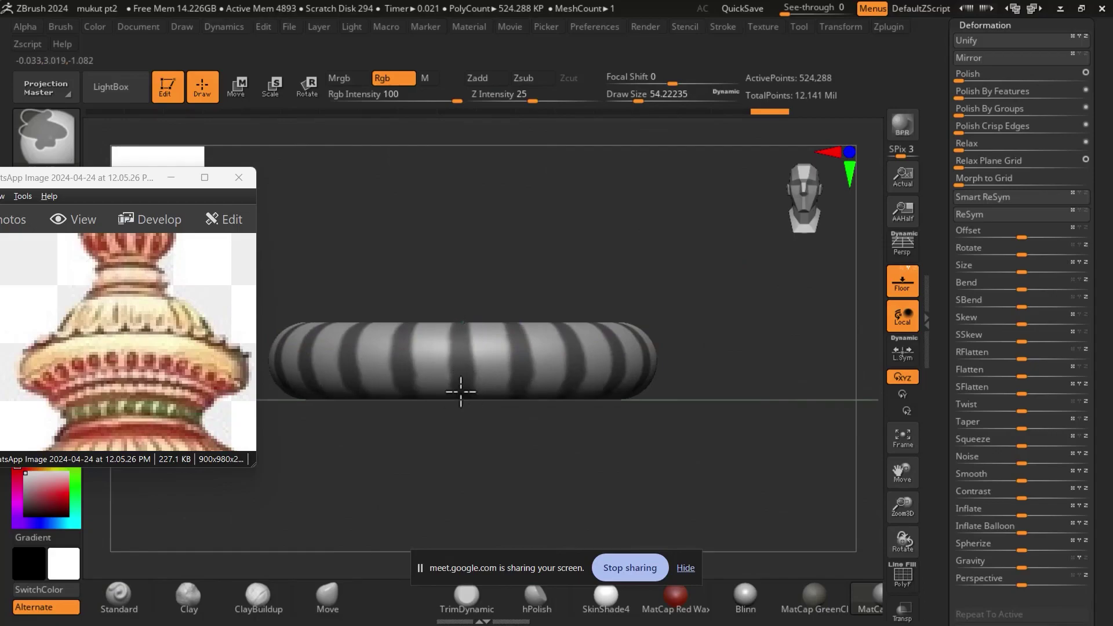
left_click_drag(481, 423, 496, 380)
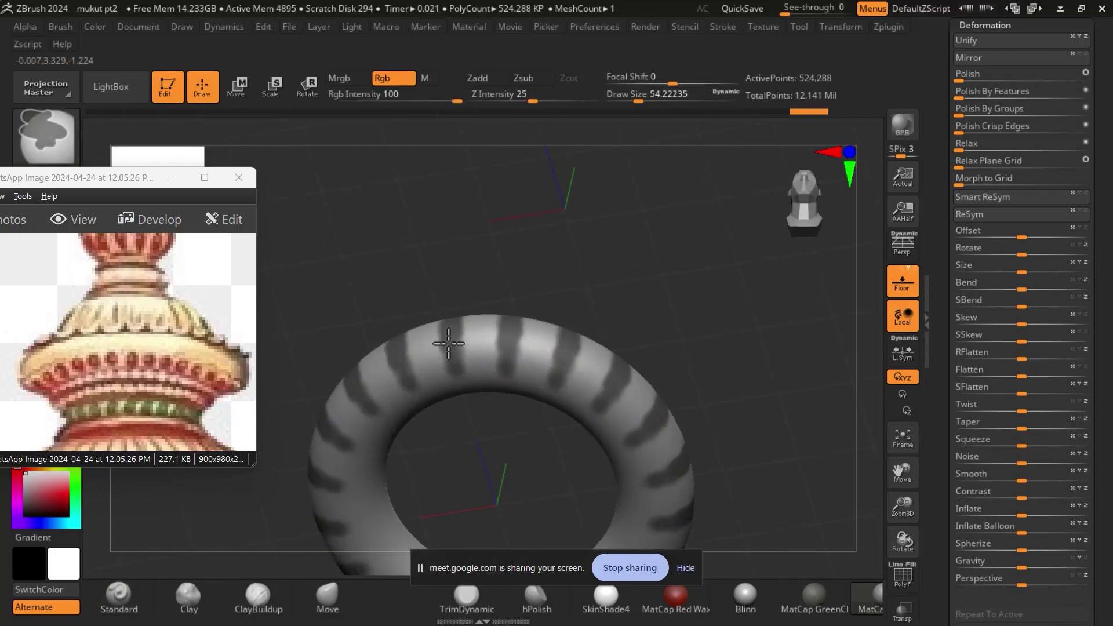
left_click_drag(447, 348, 786, 420)
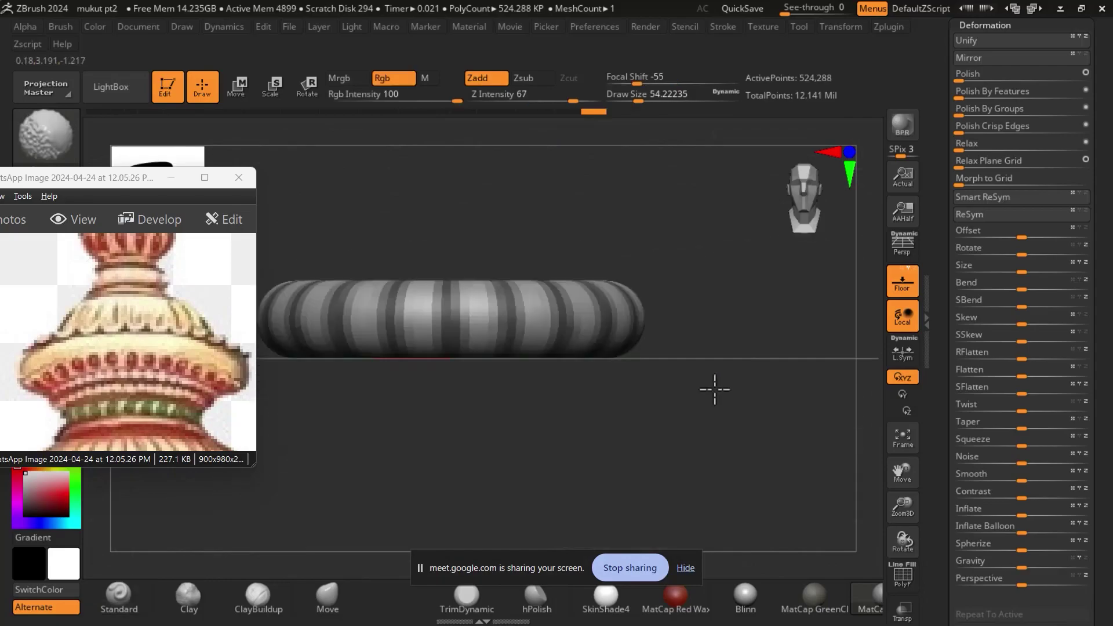
Check the stripes from above, reselect the Standard brush, and return to a side view.
key("ctrl")
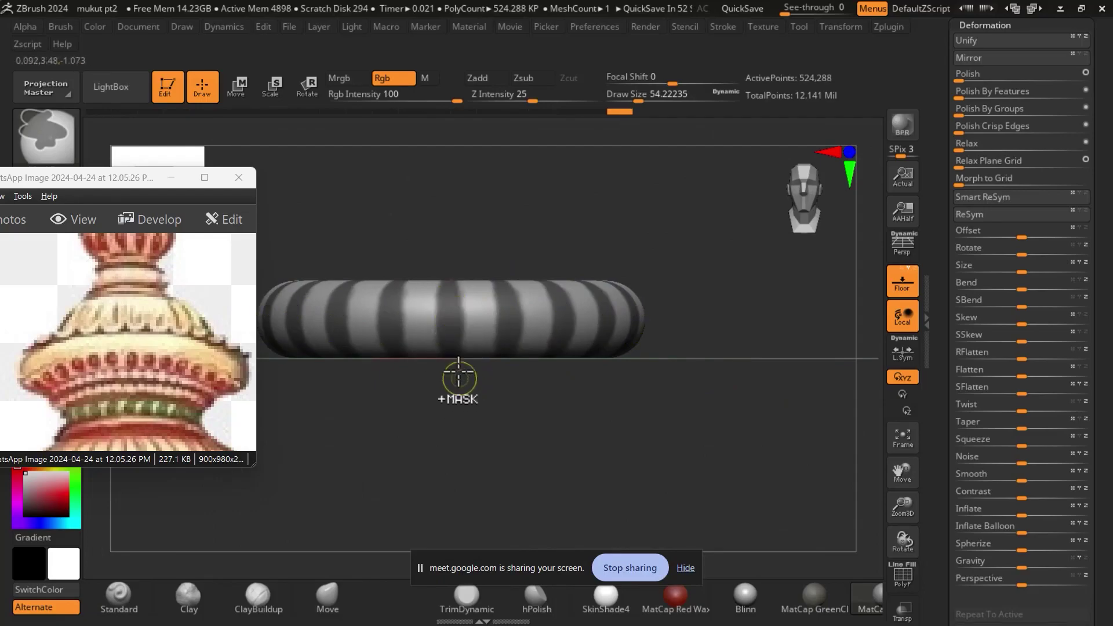
left_click_drag(509, 182, 487, 288)
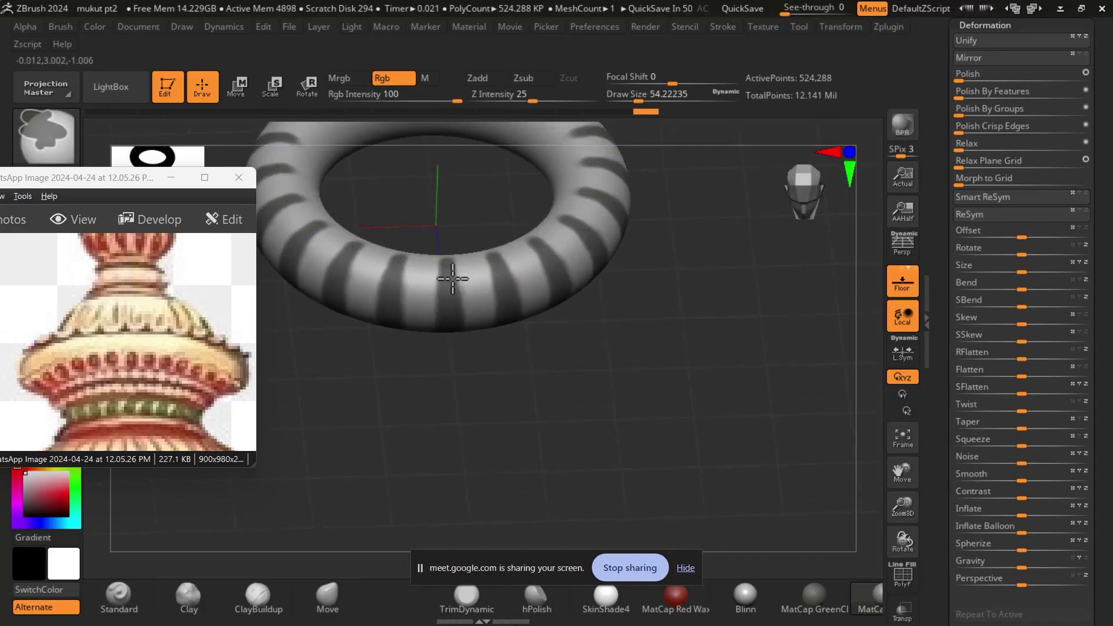
key("b")
key("s")
key("t")
mouse_move(679, 405)
left_mouse_down()
mouse_move(699, 365)
mouse_move(799, 378)
left_mouse_up()
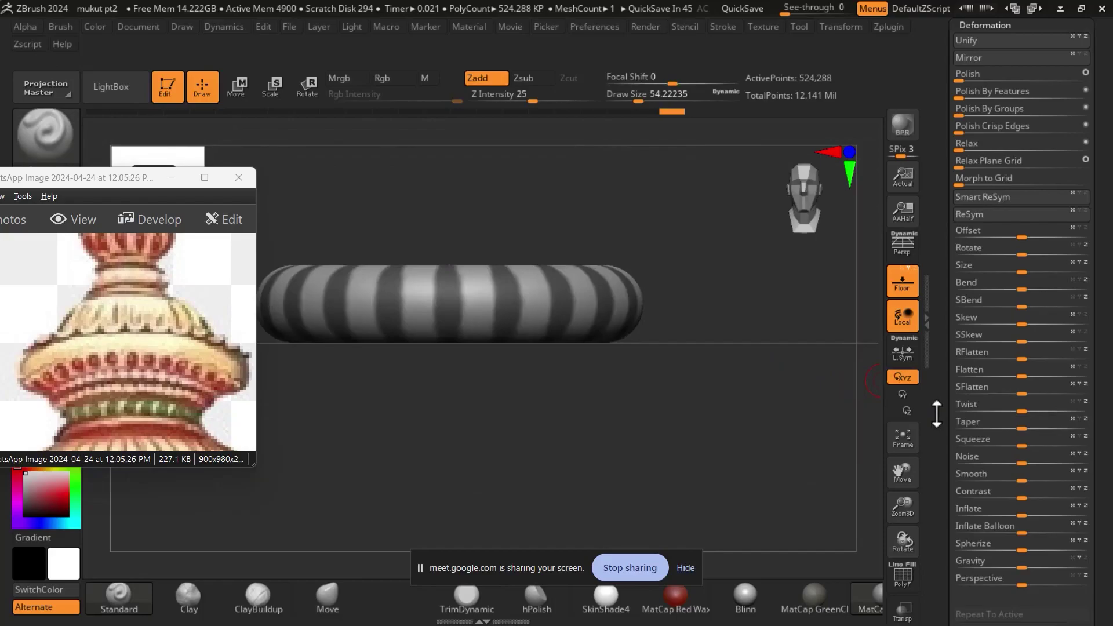
left_click_drag(939, 418, 937, 277)
Soften the stripe mask using GrowMask, SharpenMask, BlurMask and GrowMask in Tool > Masking.
left_click(977, 253)
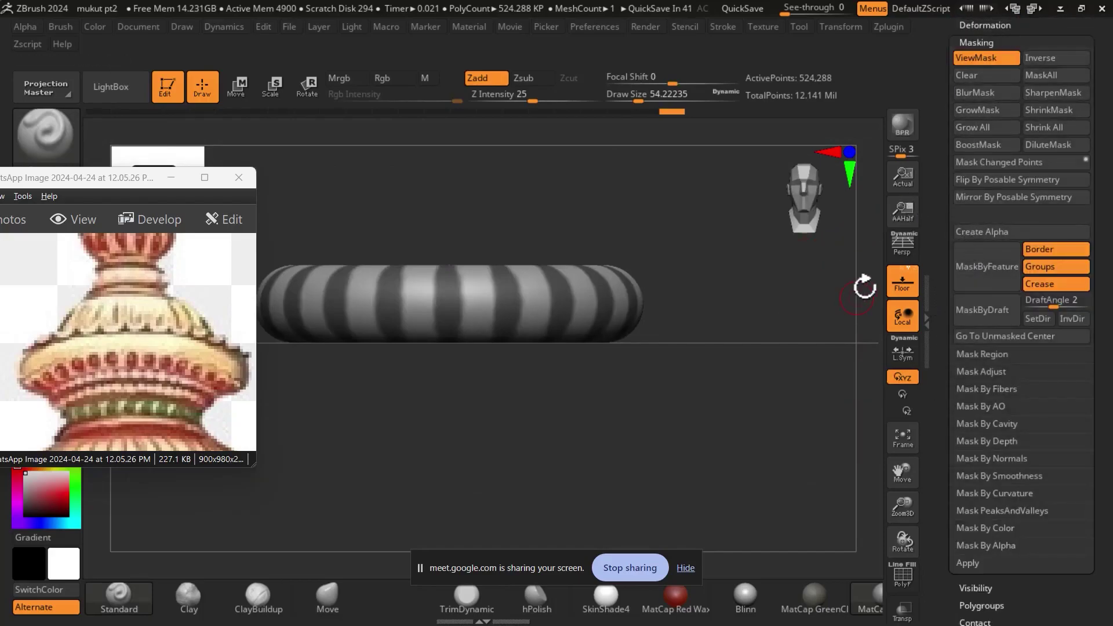
left_click(998, 106)
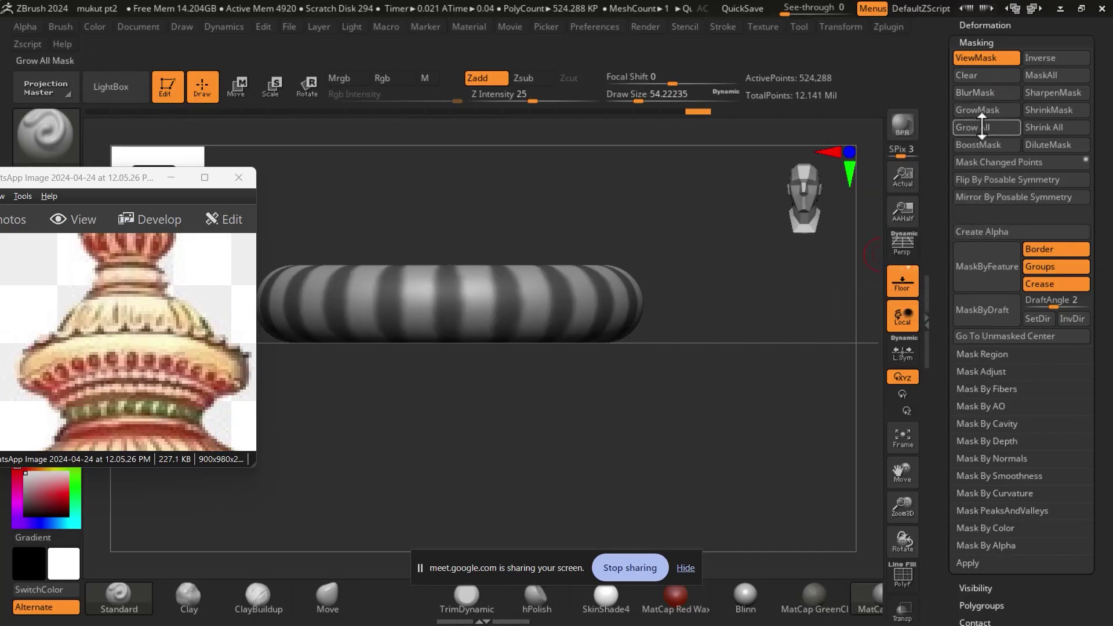
left_click(1058, 93)
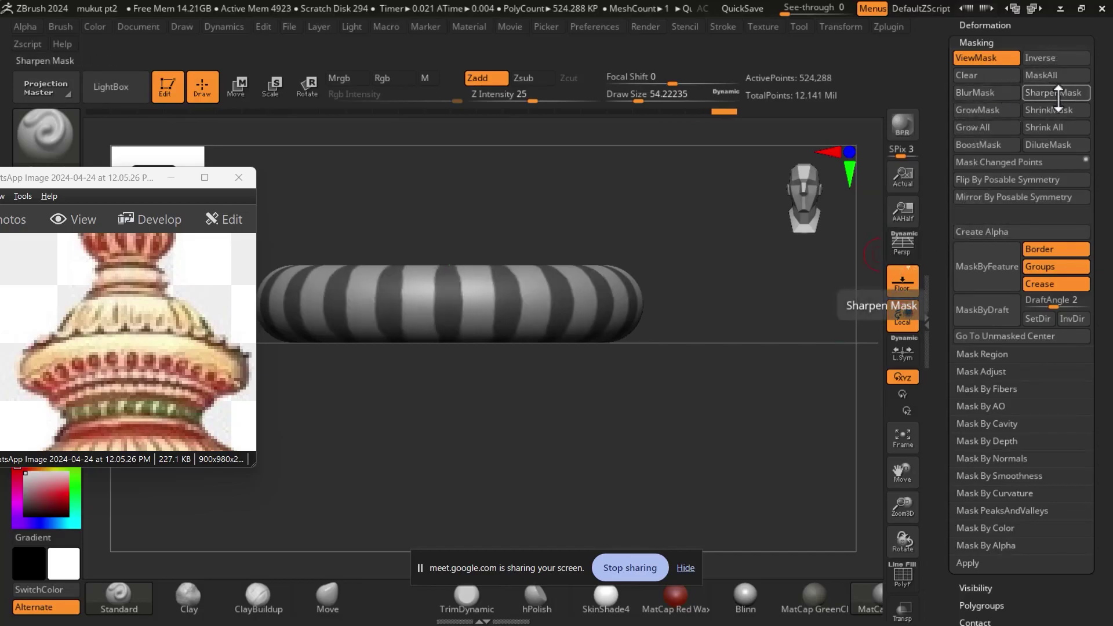
left_click(1012, 92)
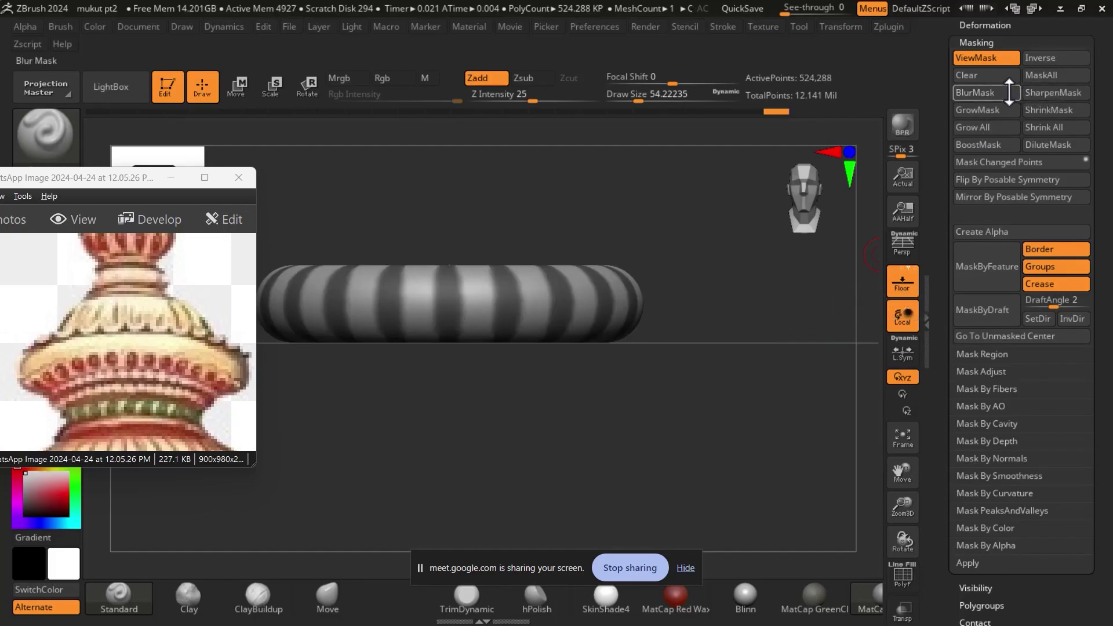
left_click(977, 110)
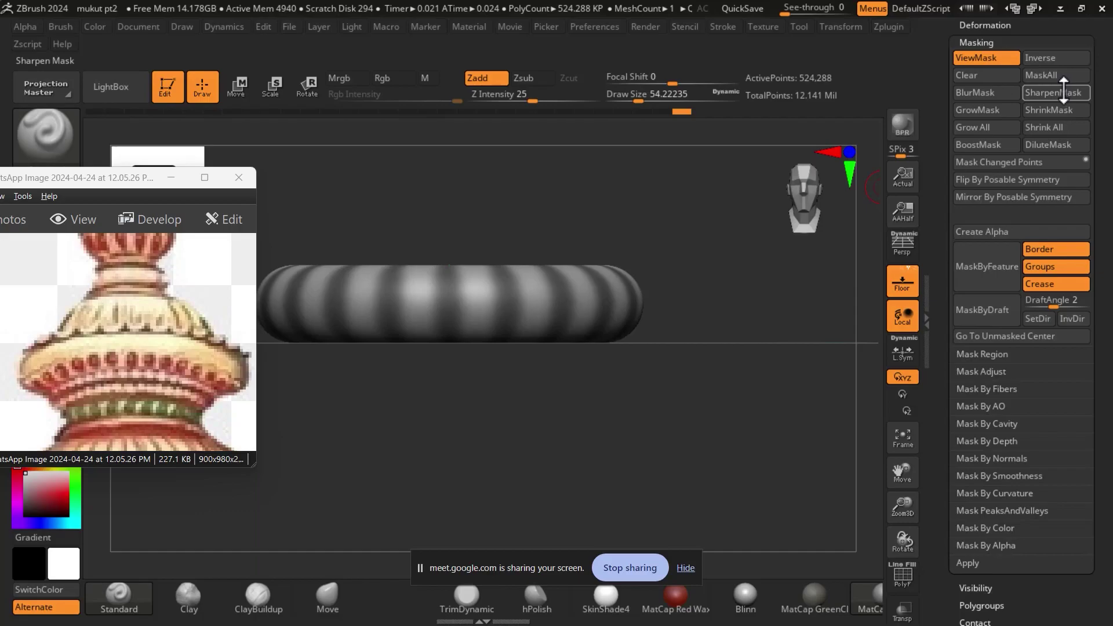
scroll(968, 313, "down", 8)
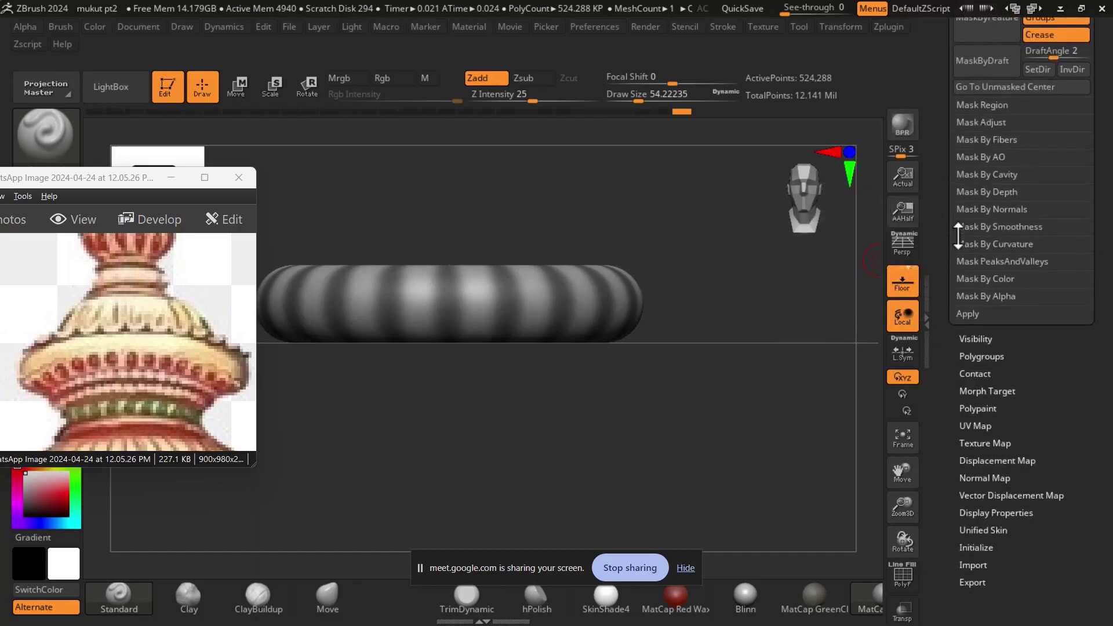
scroll(979, 293, "down", 1)
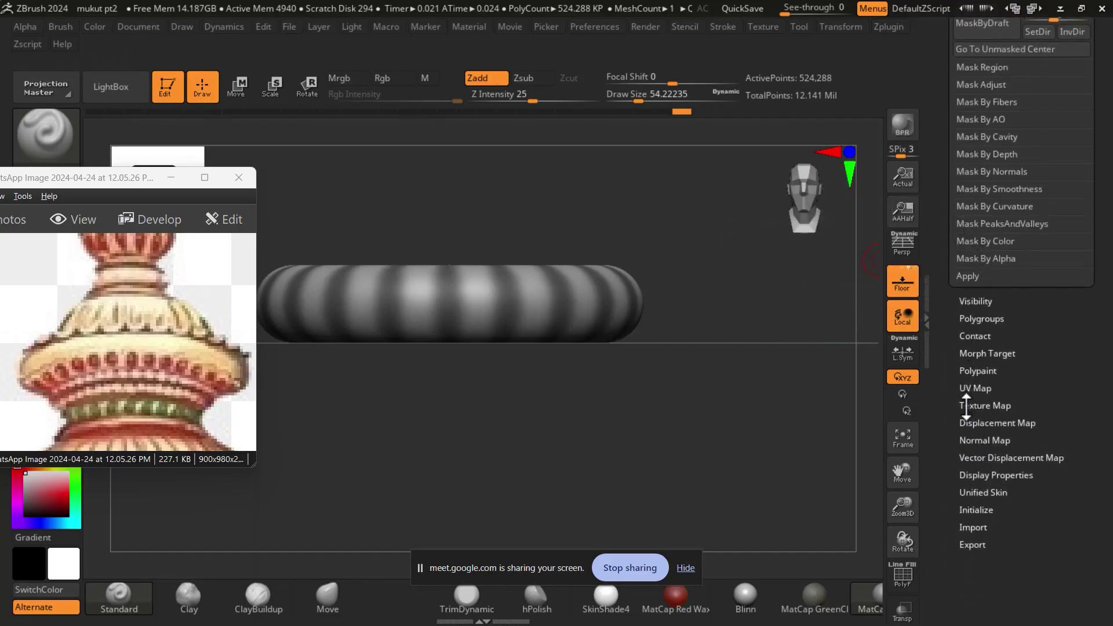
scroll(946, 437, "up", 4)
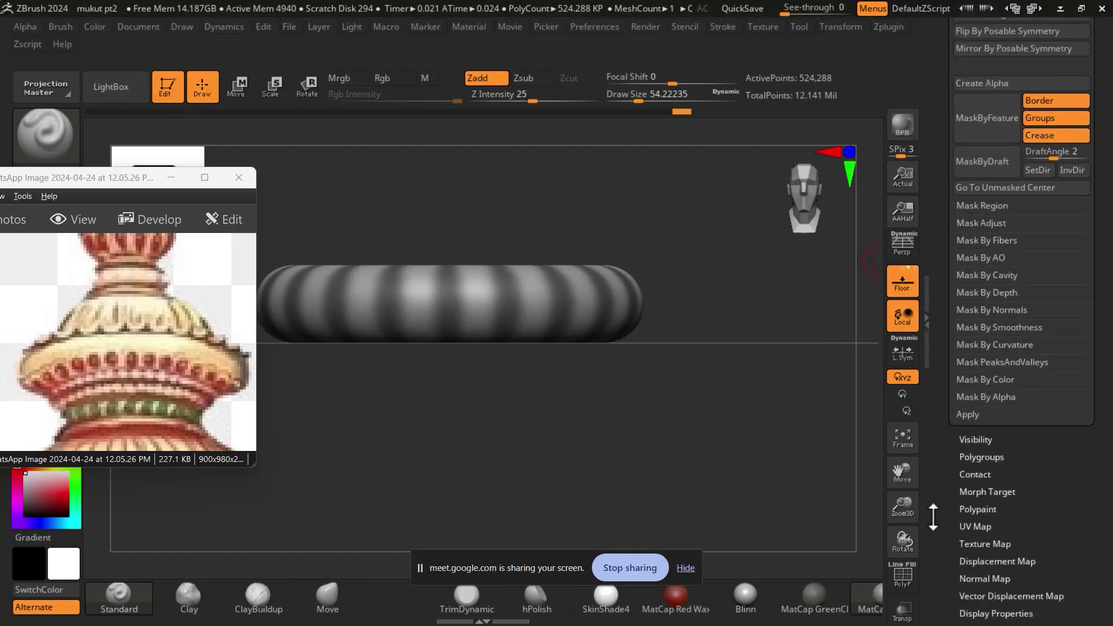
scroll(945, 175, "up", 7)
scroll(978, 204, "up", 1)
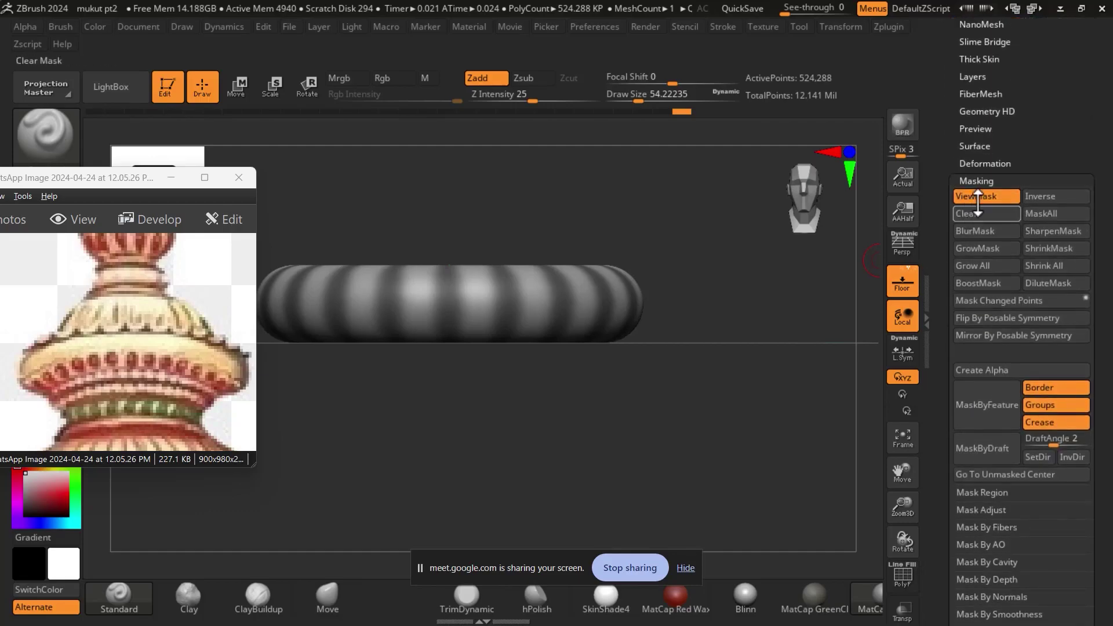
left_click(998, 163)
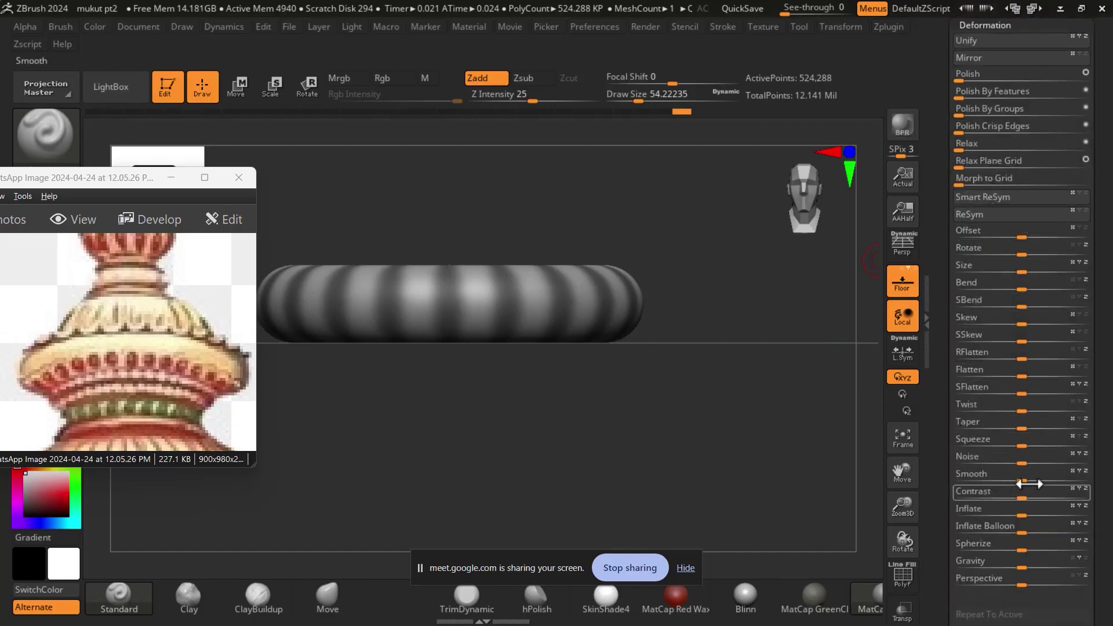
Use the Deformation sliders to deflate and pinch the unmasked bands into beads with grooves.
left_click_drag(1023, 516, 993, 515)
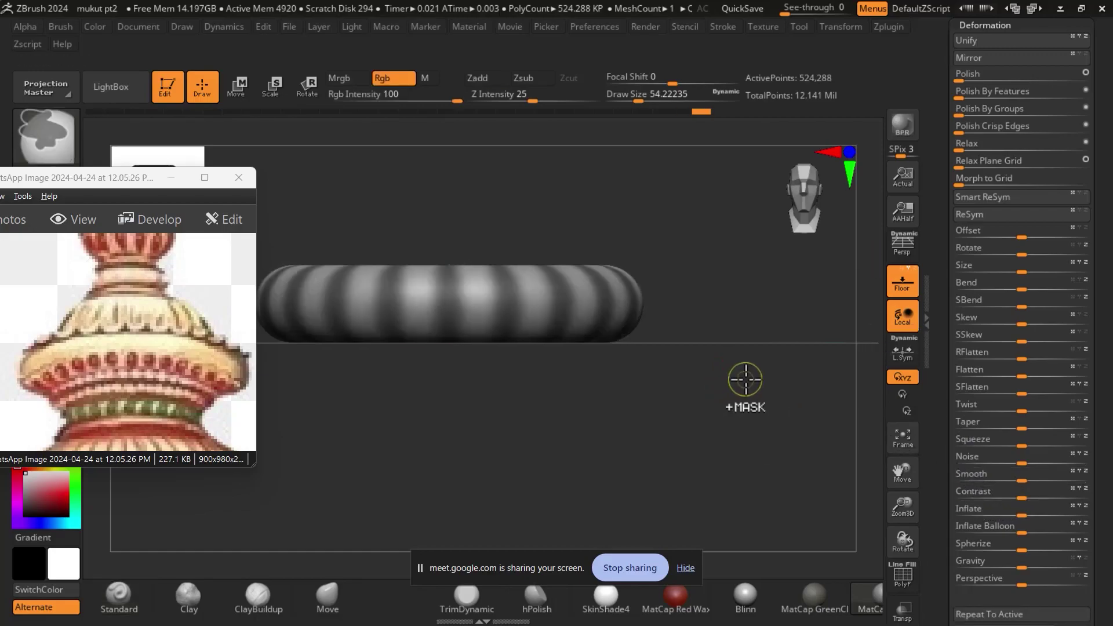
left_click_drag(1026, 515, 1007, 514)
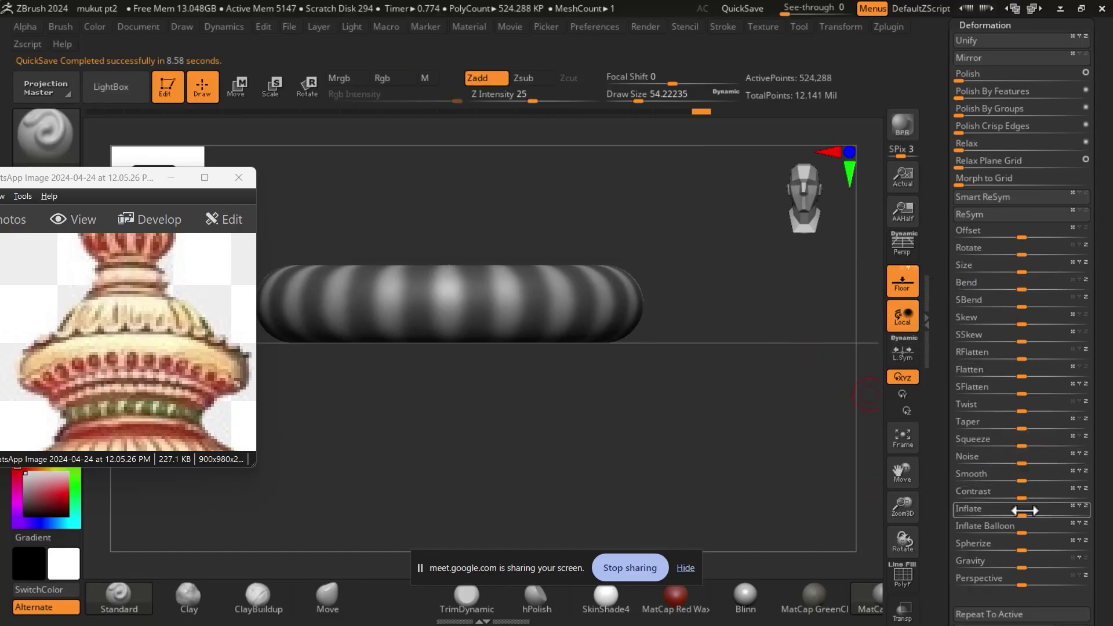
key("ctrl")
left_click_drag(1023, 516, 1004, 516)
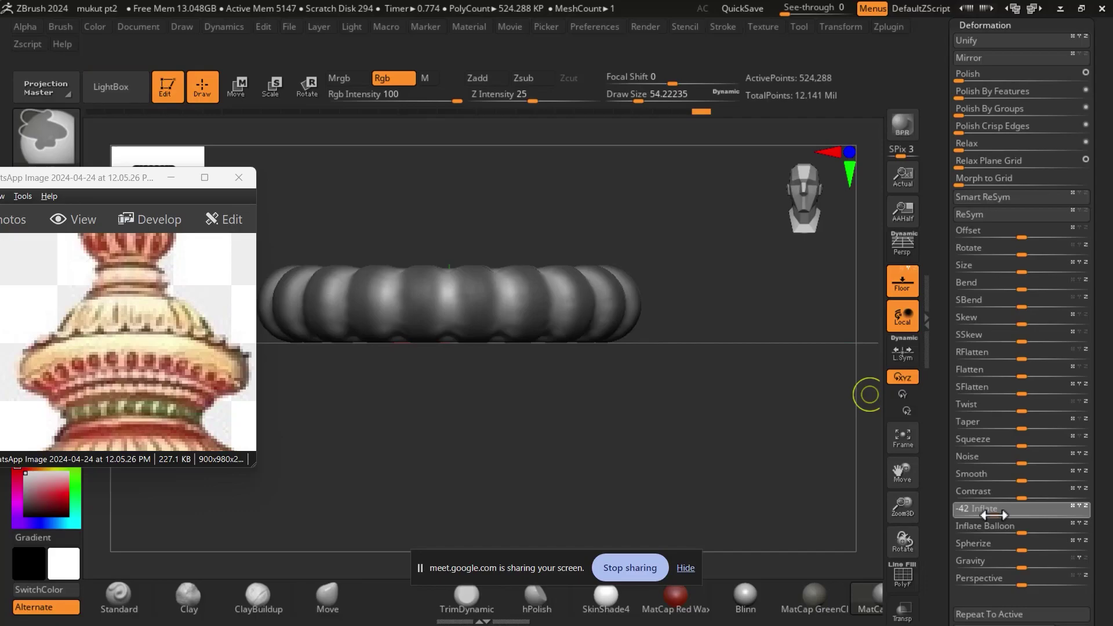
left_click_drag(994, 515, 998, 515)
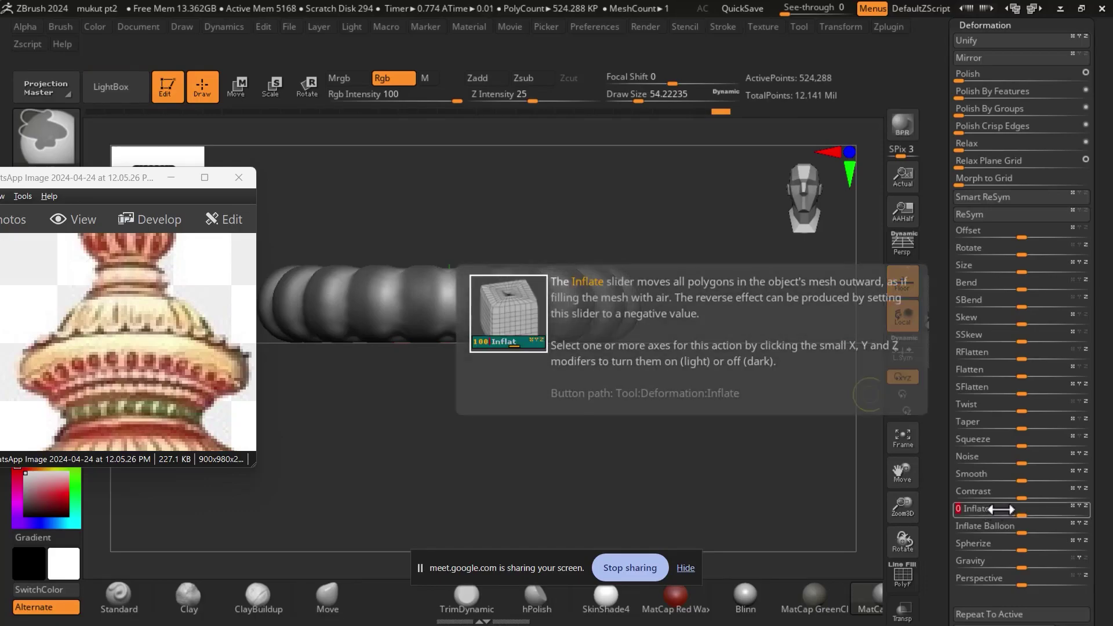
Reselect the Standard brush, clear the torus mask, and orbit toward a top view.
key("b")
key("s")
key("t")
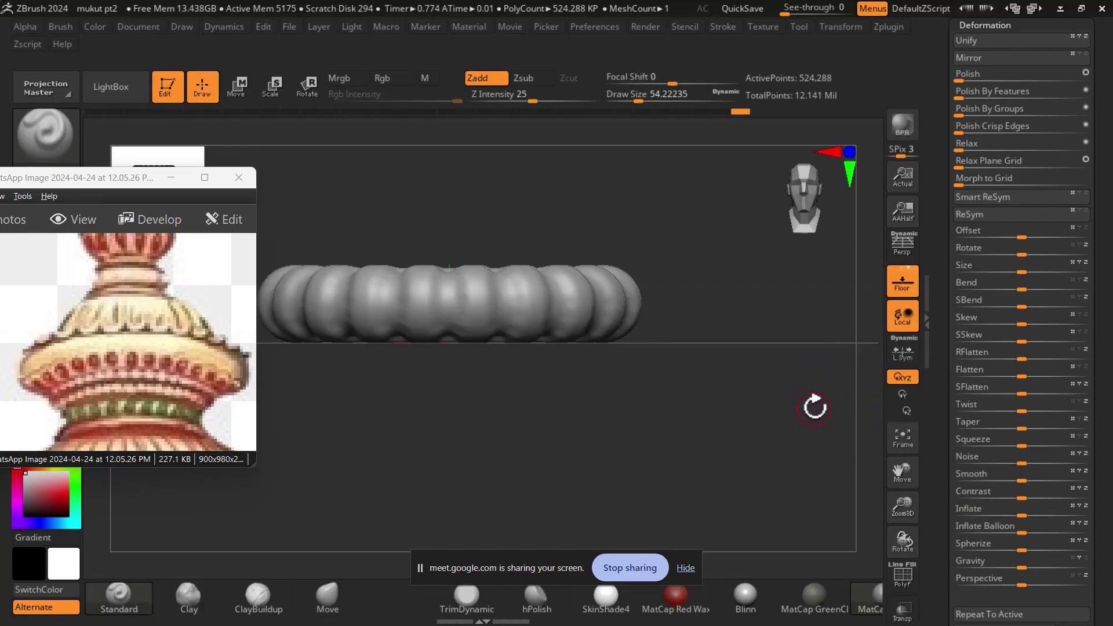
left_click(815, 404, "ctrl")
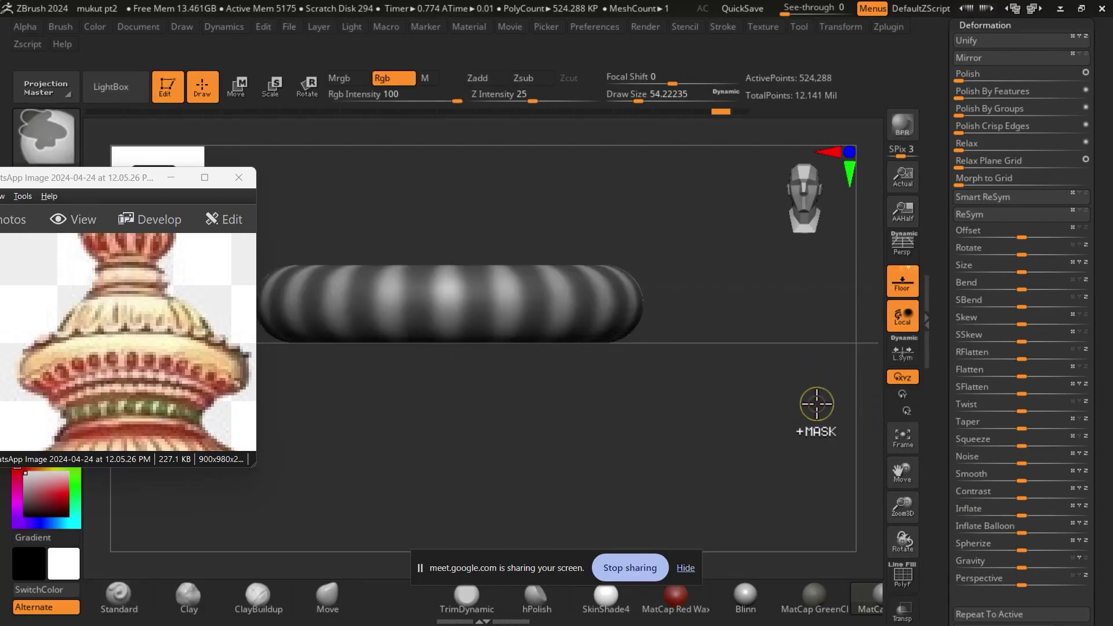
left_click(794, 397, "ctrl")
mouse_move(761, 372)
left_mouse_down()
mouse_move(734, 346)
mouse_move(746, 360)
mouse_move(747, 324)
mouse_move(745, 343)
left_mouse_up()
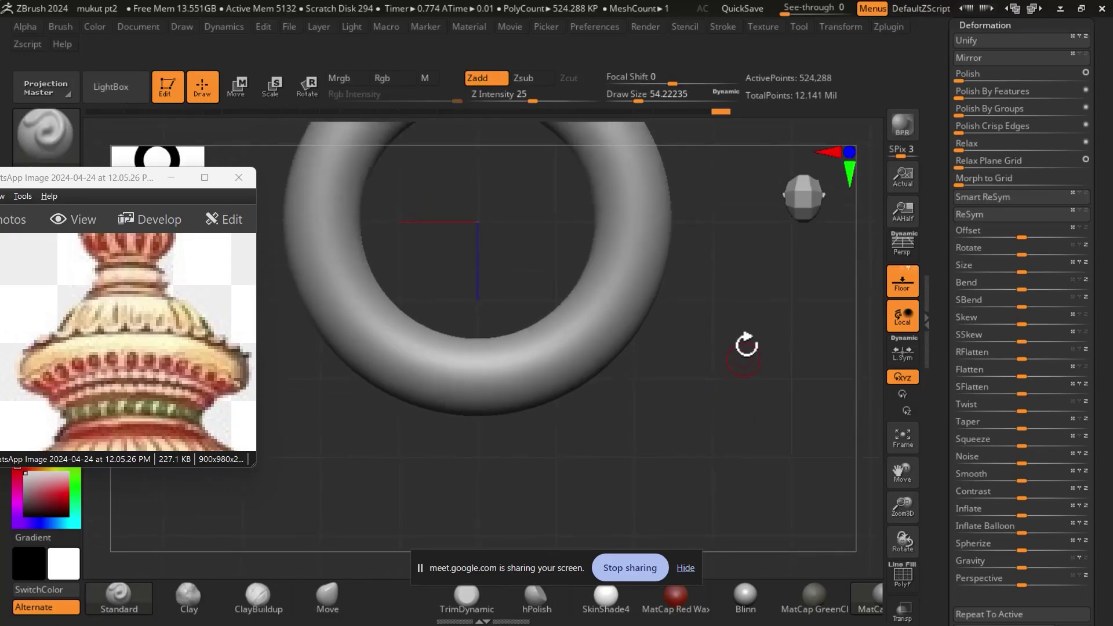
From a top view, Ctrl-paint MaskPen strokes with radial symmetry to restripe the whole torus.
key("ctrl")
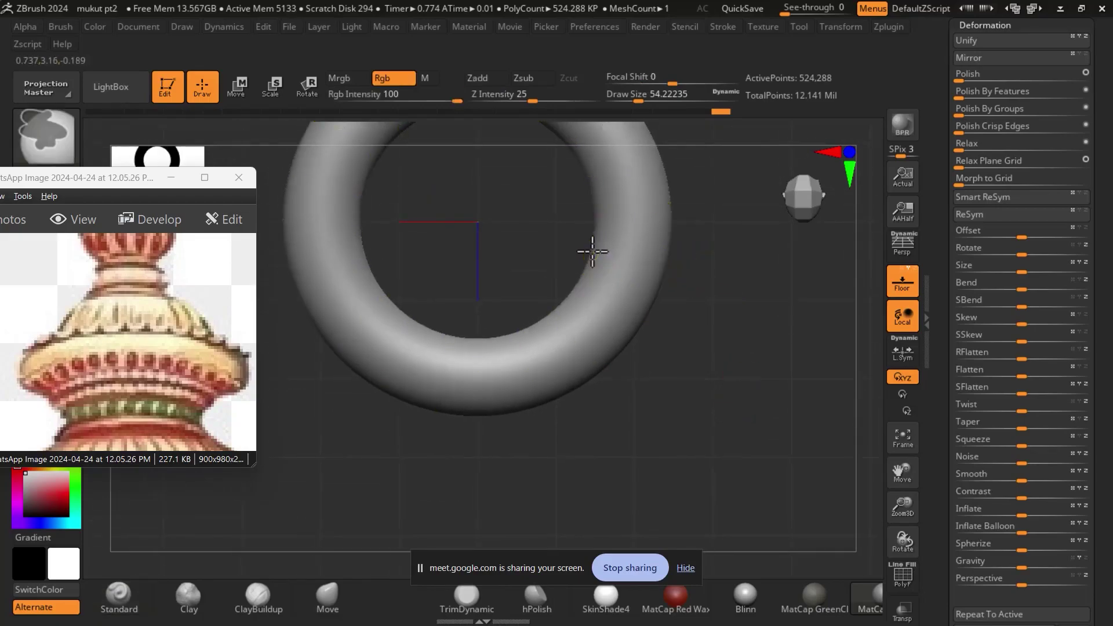
mouse_move(598, 254)
left_mouse_down("ctrl")
mouse_move(660, 270)
mouse_move(600, 248)
mouse_move(676, 291)
mouse_move(597, 241)
left_mouse_up("ctrl")
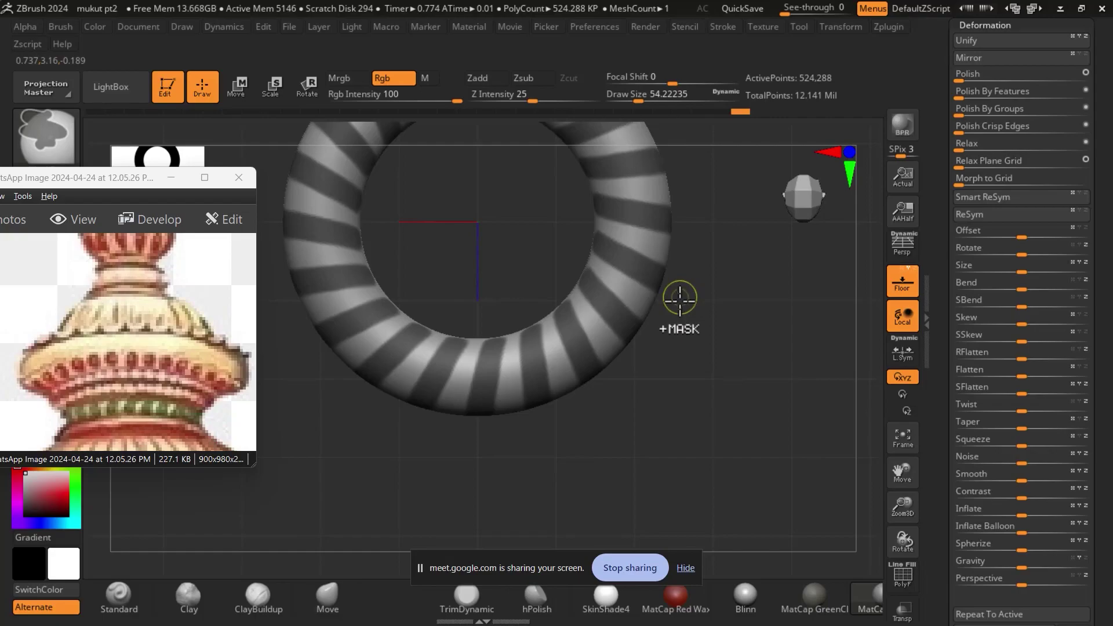
mouse_move(676, 323)
left_mouse_down()
mouse_move(760, 245)
mouse_move(755, 202)
left_mouse_up()
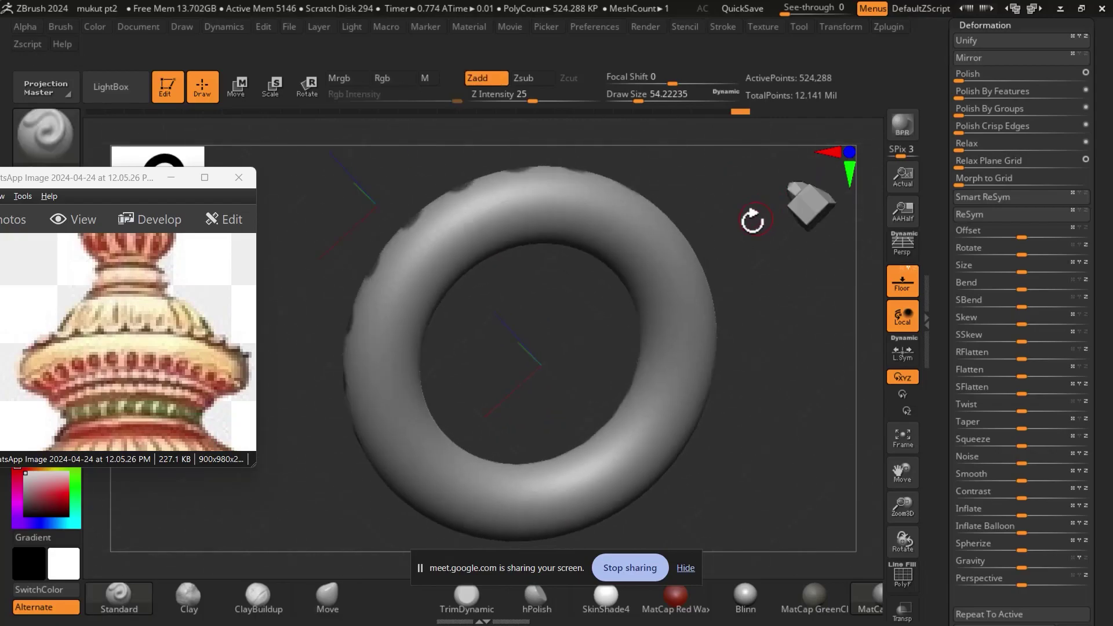
key("ctrl")
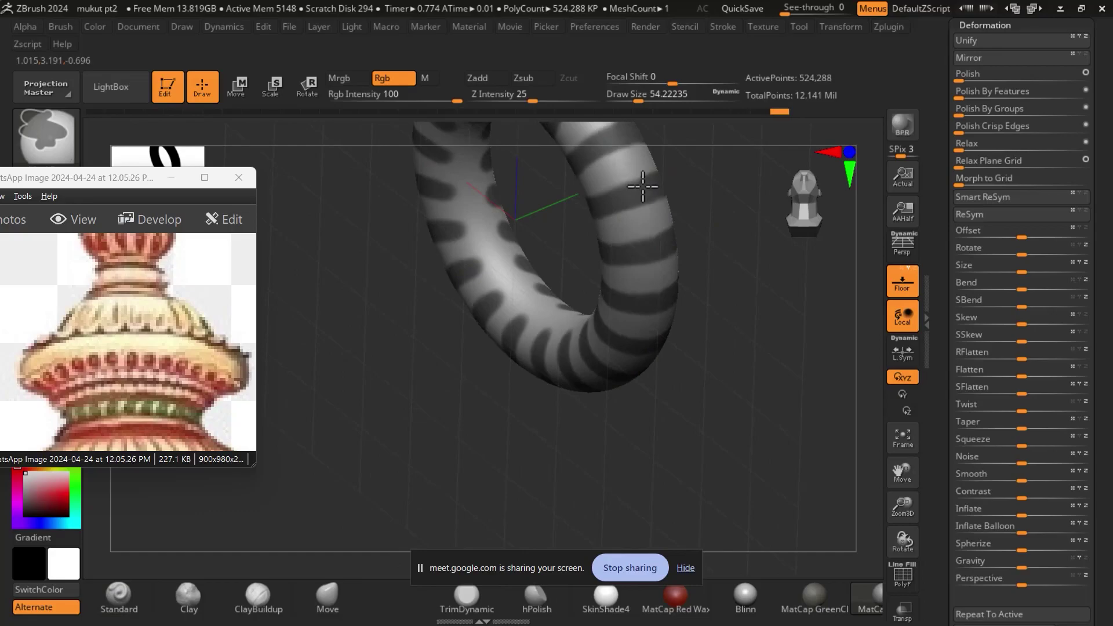
key("ctrl+shift+z")
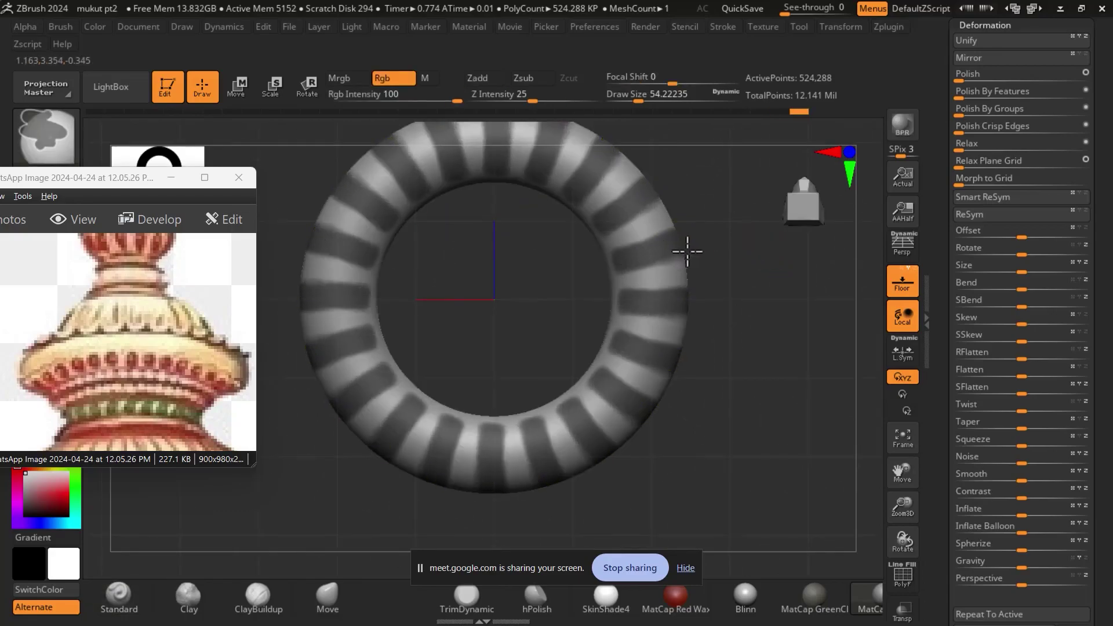
mouse_move(703, 261)
left_mouse_down()
mouse_move(790, 266)
mouse_move(785, 318)
left_mouse_up()
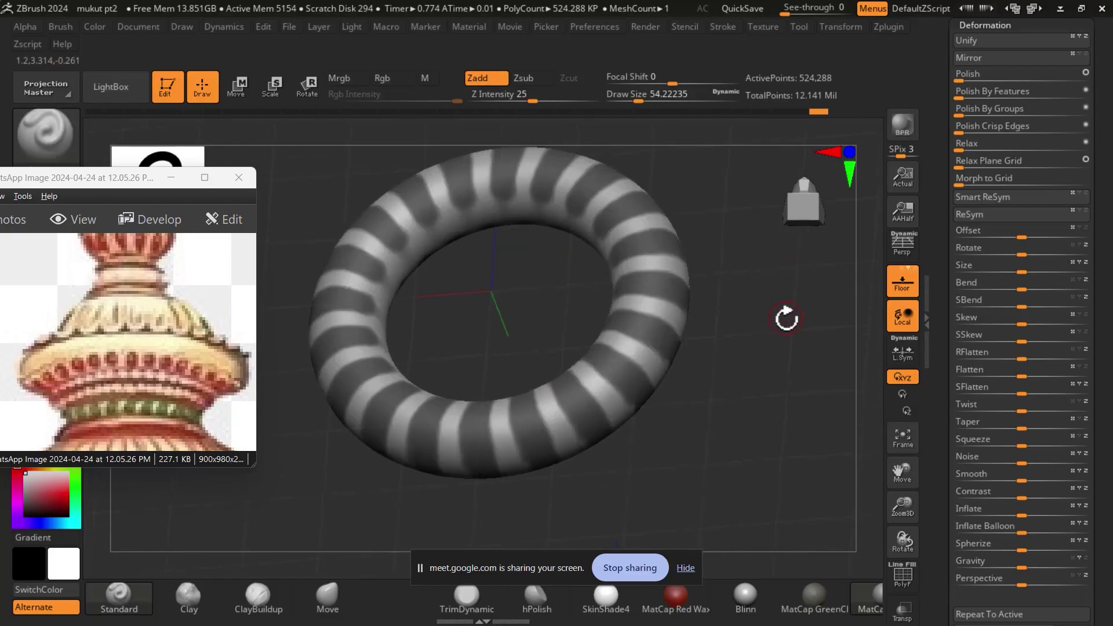
key("ctrl+z")
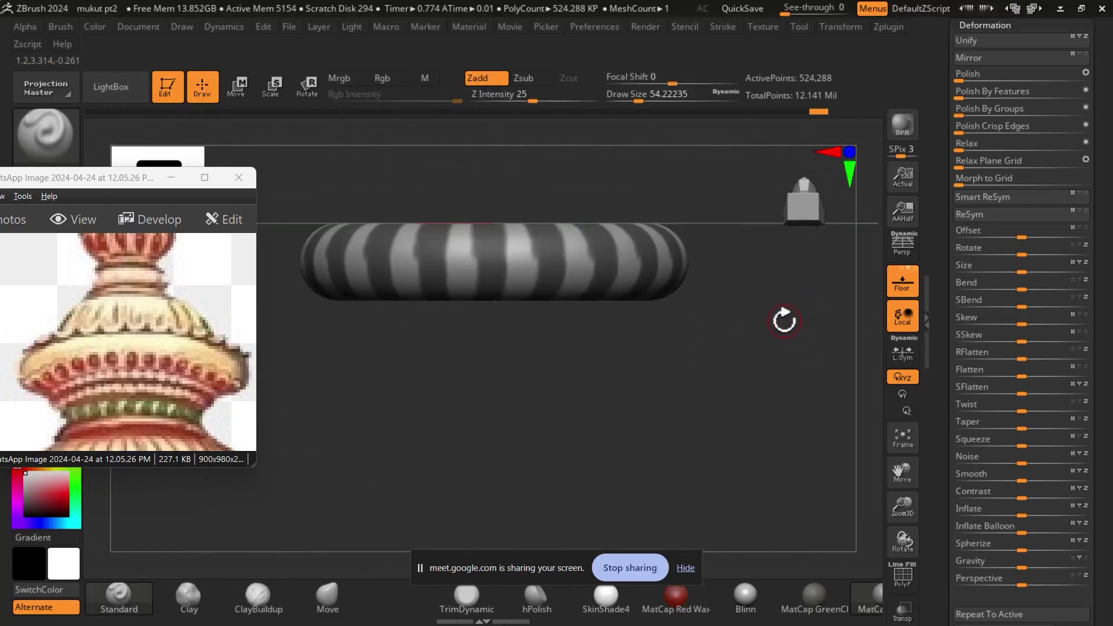
key("ctrl+z")
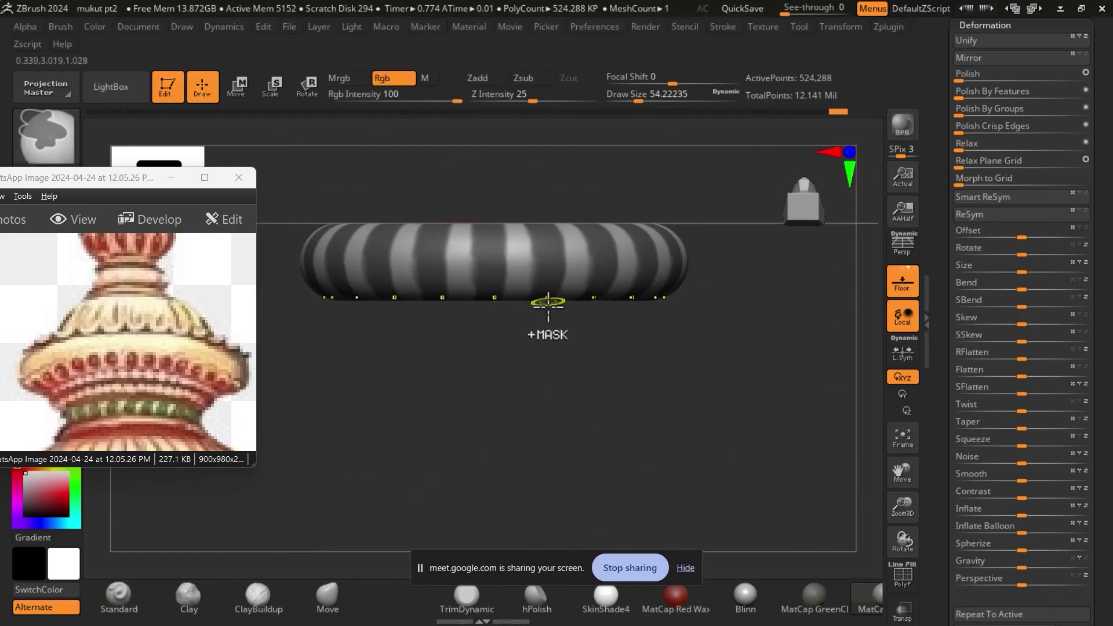
Extend the mask stripes around the torus, checking their spacing from top and side views.
key("ctrl+shift+z")
key("ctrl+z")
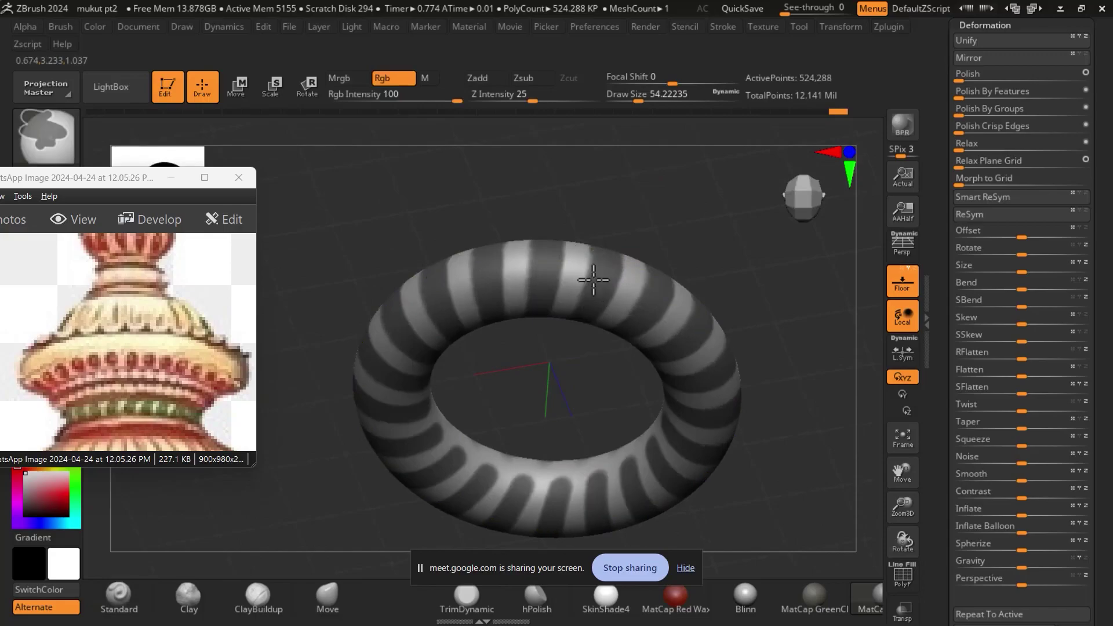
key("ctrl+shift+z")
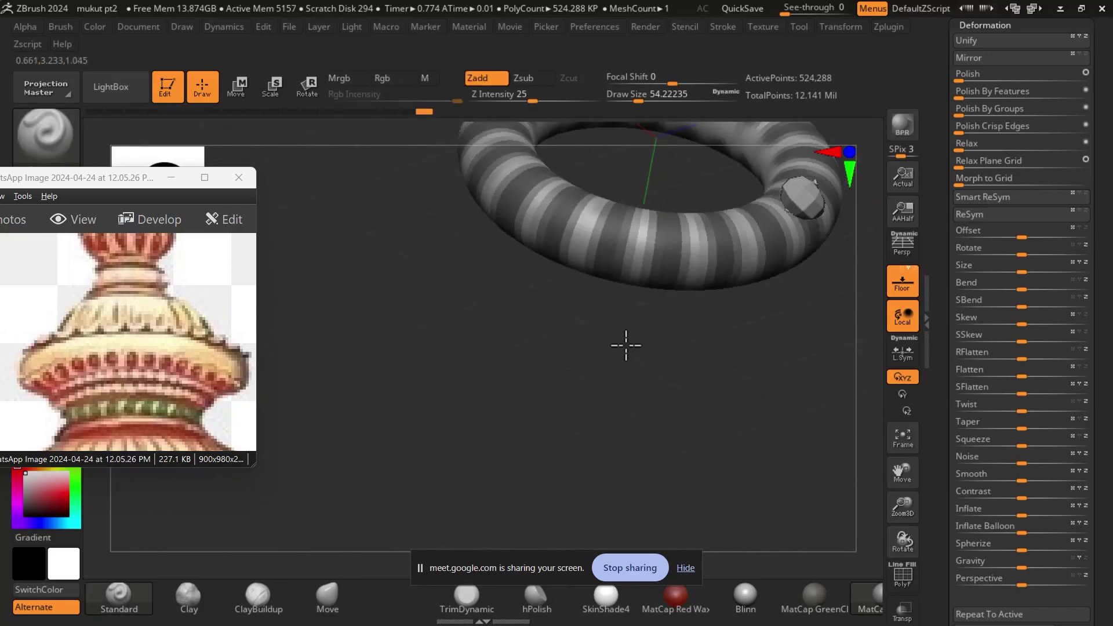
key("ctrl+z")
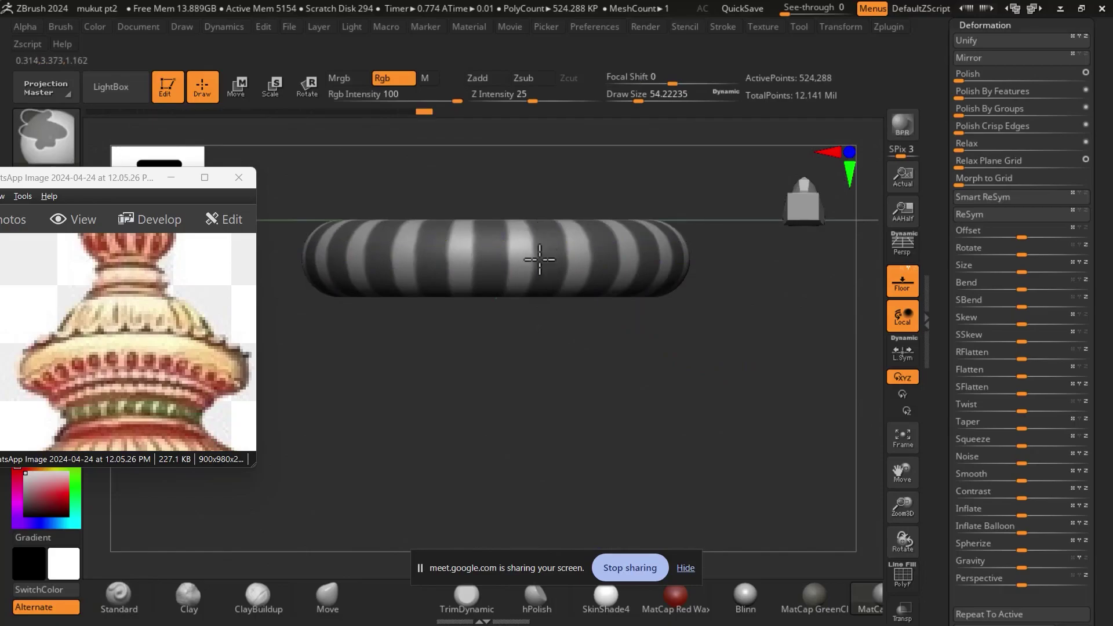
key("ctrl+shift+z")
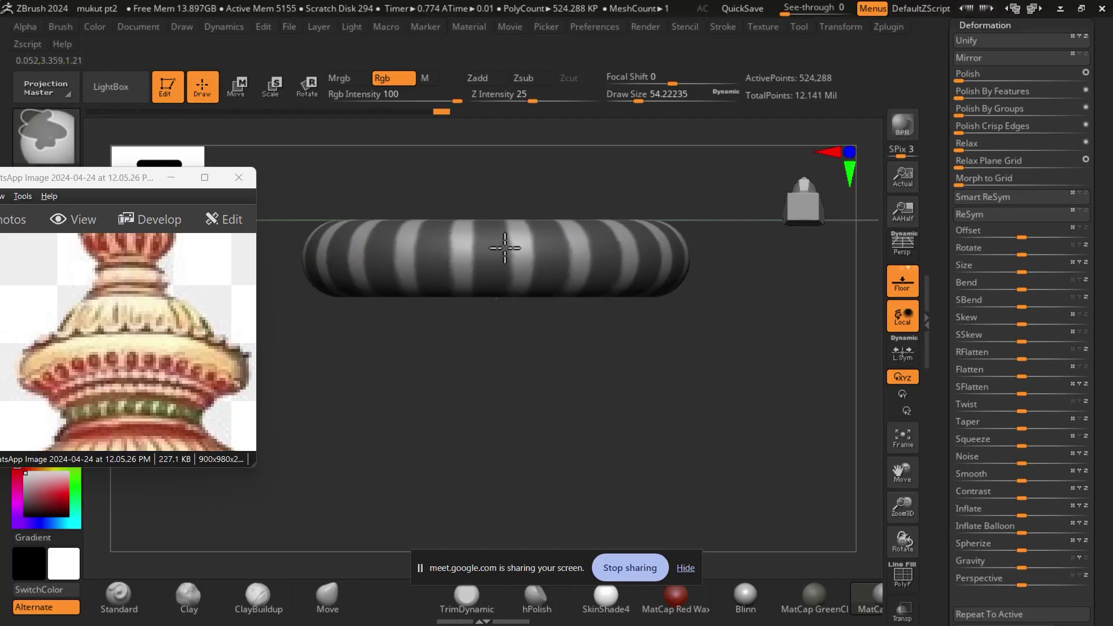
key("ctrl+z")
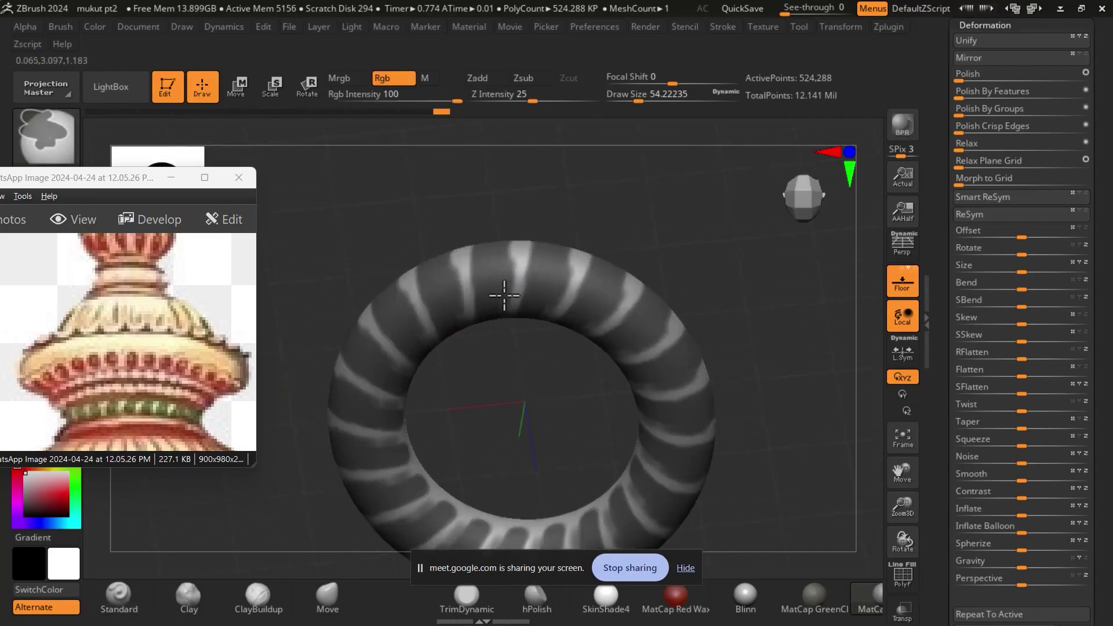
key("ctrl+shift+z")
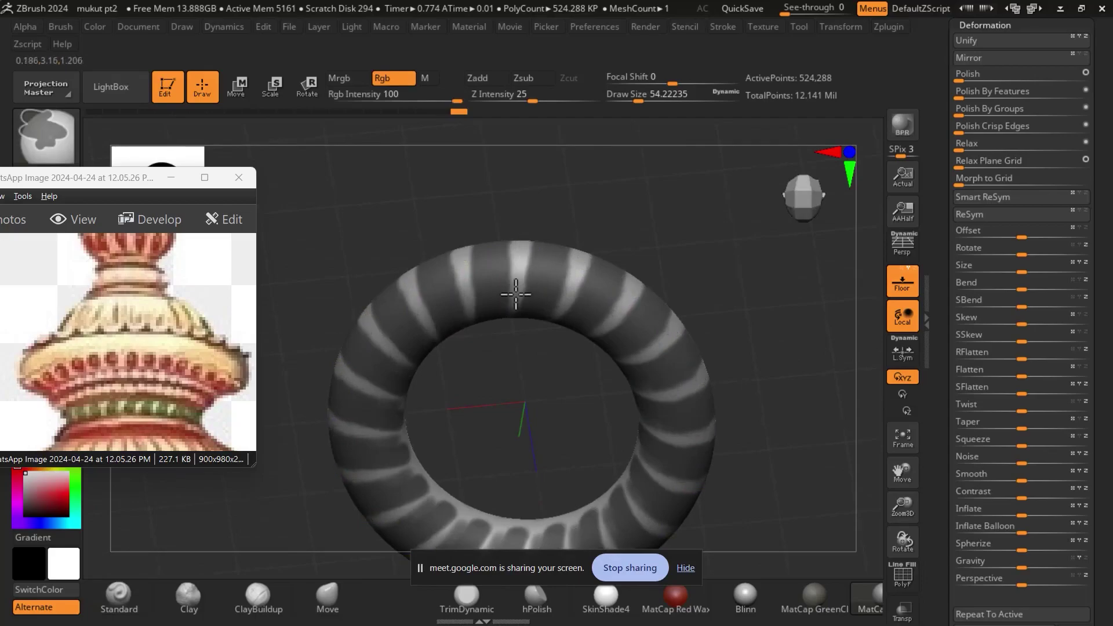
mouse_move(630, 192)
left_mouse_down()
mouse_move(707, 339)
mouse_move(703, 318)
left_mouse_up()
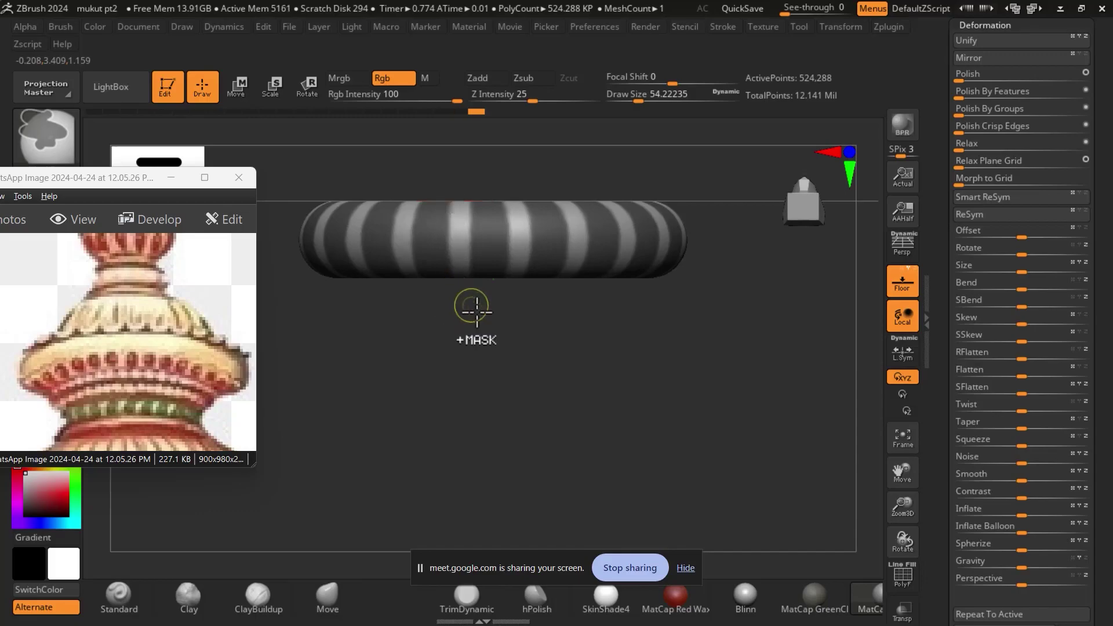
left_click_drag(472, 303, 545, 220)
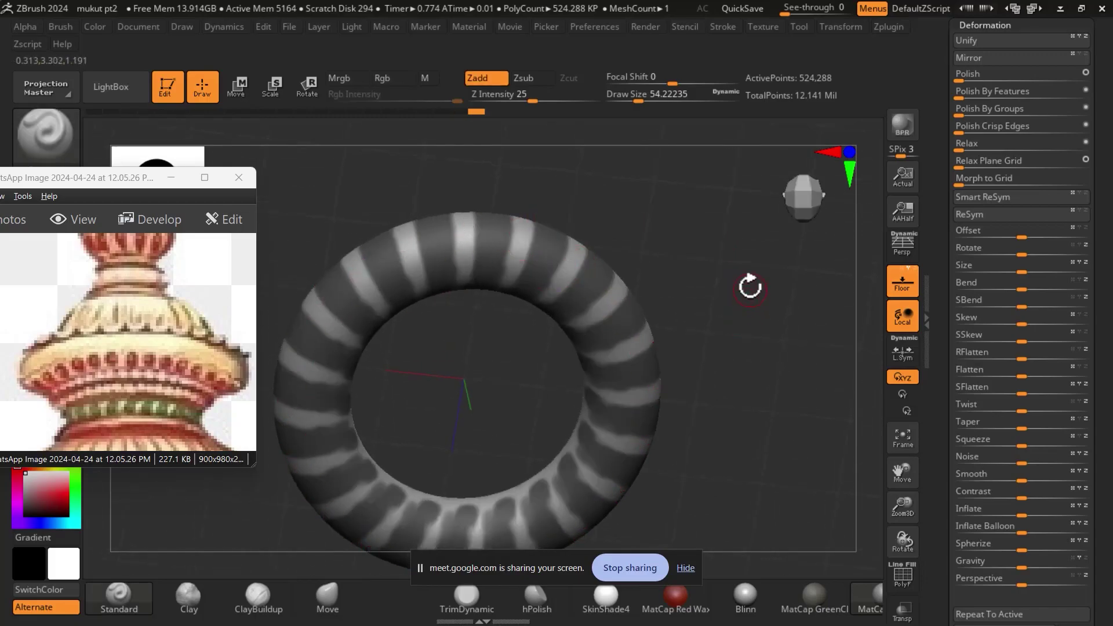
mouse_move(750, 286)
left_mouse_down()
mouse_move(742, 404)
mouse_move(800, 325)
left_mouse_up()
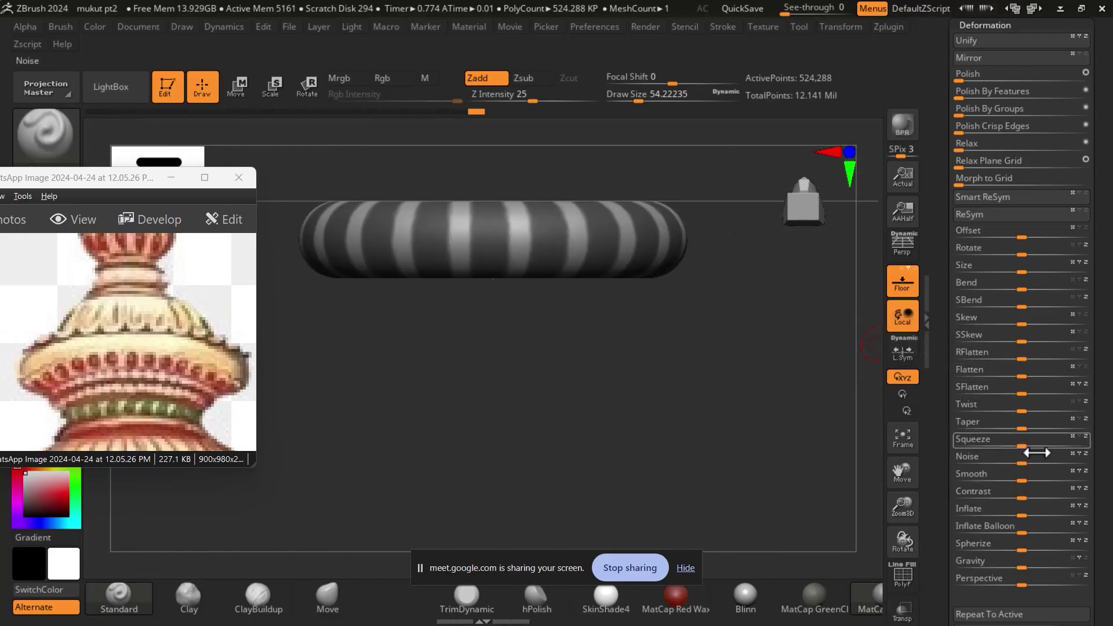
Set the Deformation Inflate slider to -3 to sink the unmasked bands into grooves.
mouse_move(1021, 516)
left_mouse_down()
mouse_move(1032, 514)
mouse_move(1010, 515)
left_mouse_up()
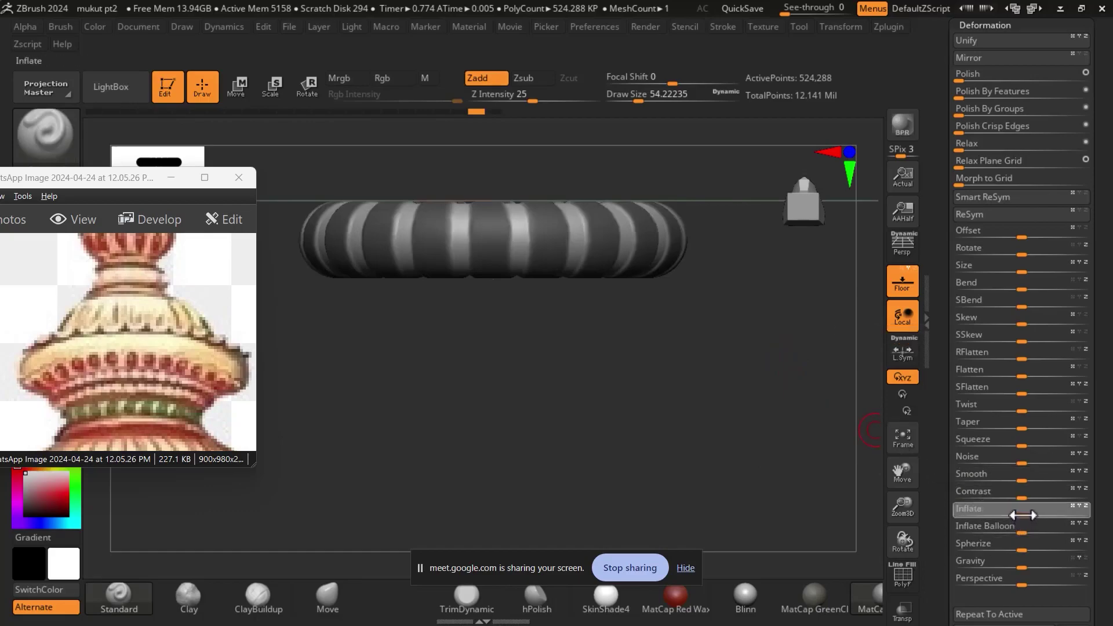
left_click_drag(1018, 516, 1018, 516)
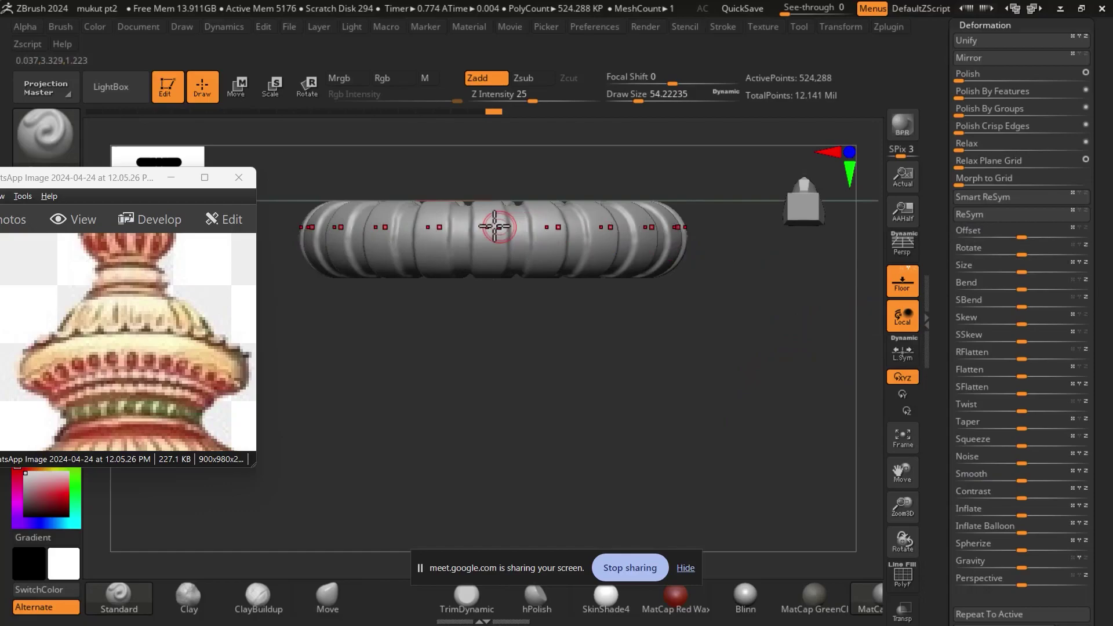
key("b")
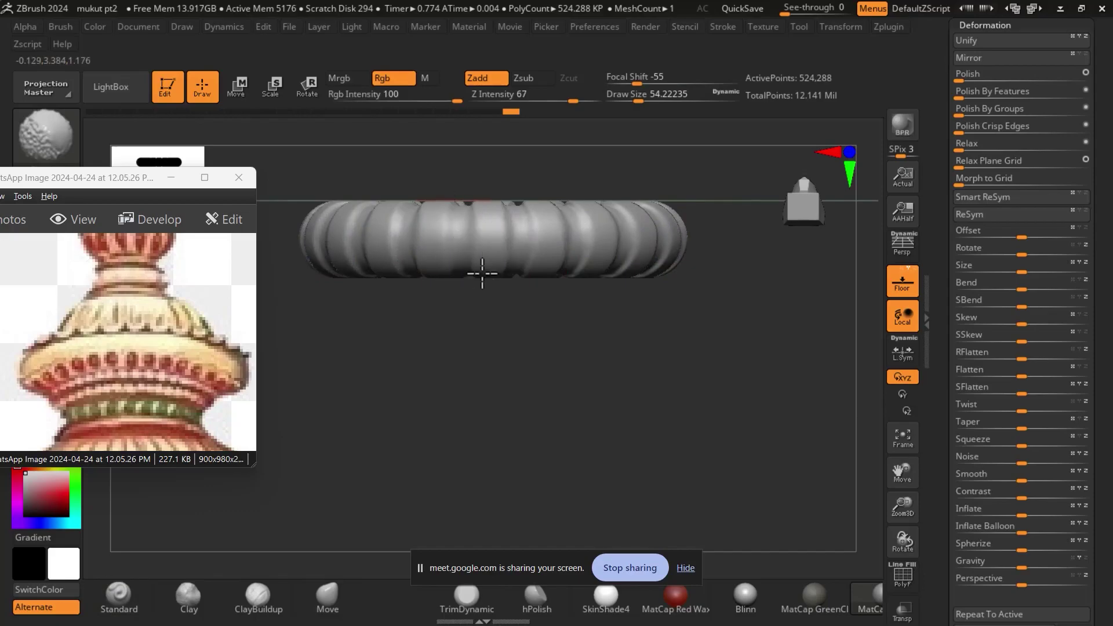
Orbit around the grooved torus to inspect its ribs from above and the side.
left_click_drag(628, 280, 629, 323)
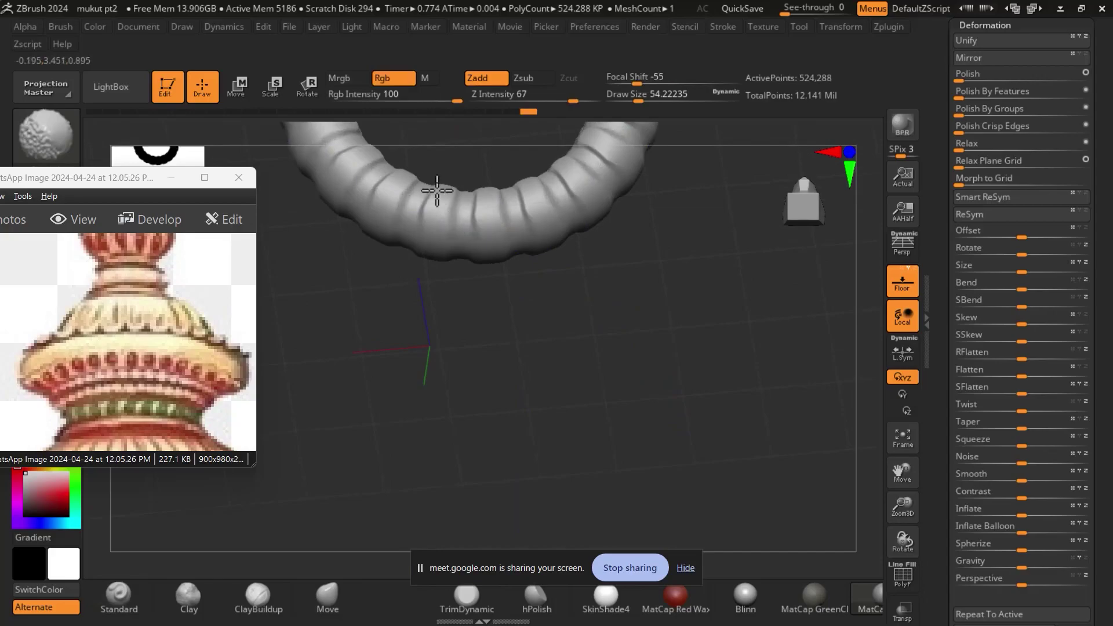
key("b")
key("s")
key("t")
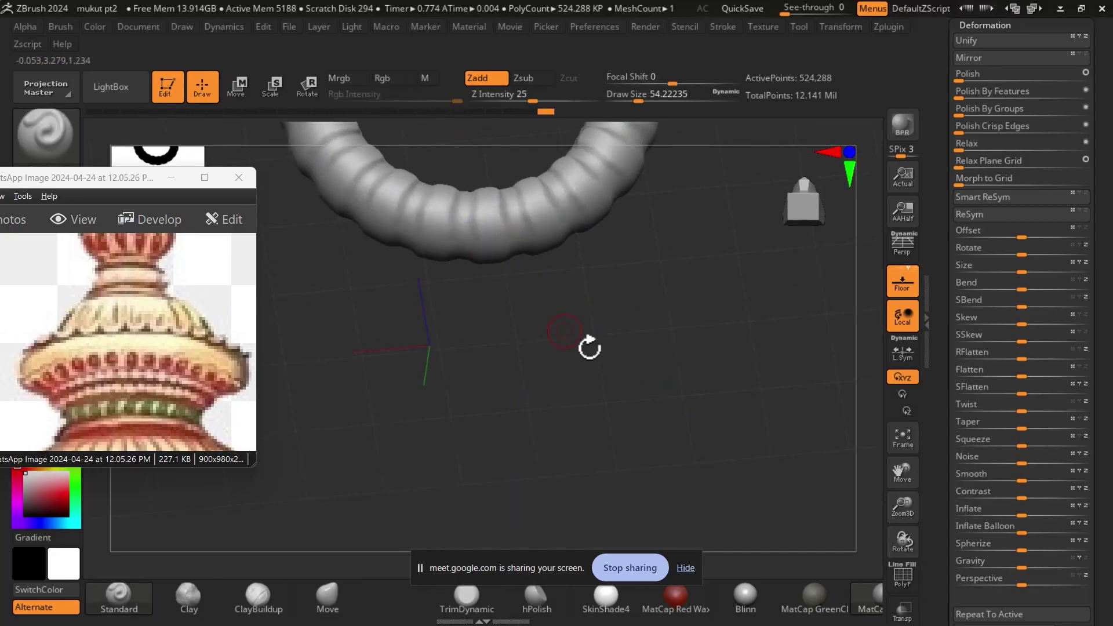
mouse_move(589, 348)
left_mouse_down()
mouse_move(684, 321)
mouse_move(591, 236)
left_mouse_up()
key("b")
key("c")
key("b")
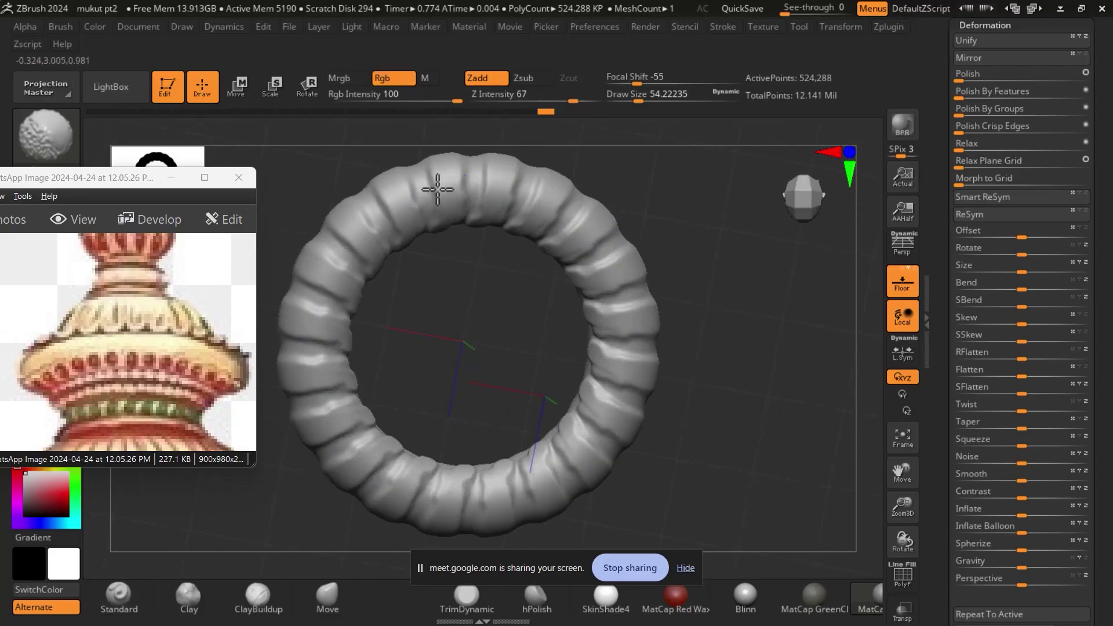
left_click_drag(800, 266, 795, 341)
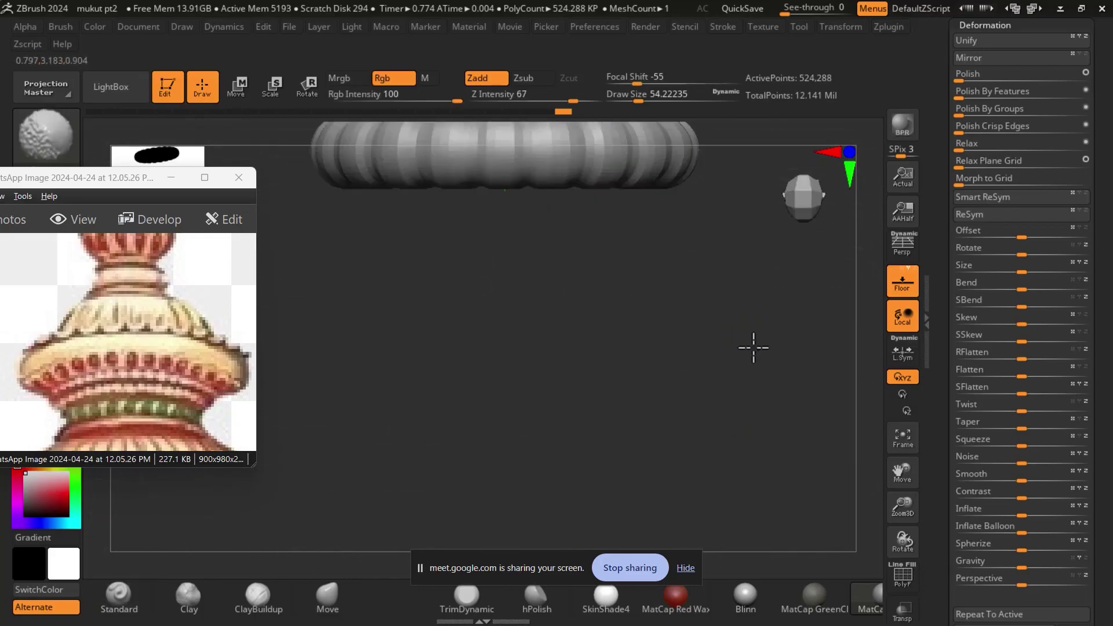
Return to the Standard brush and bring the SubTool list into view in the right tray.
key("b")
key("s")
key("t")
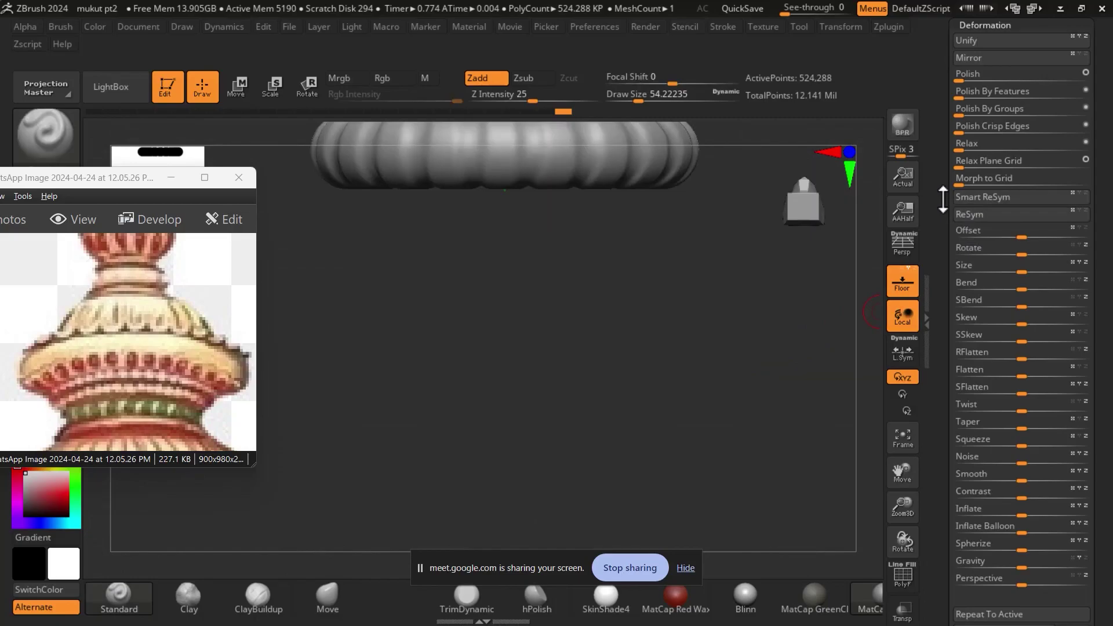
left_click_drag(957, 221, 956, 299)
Make the beaded ring PM3D_Ring3D2_3 the active subtool, shown alone in a straight side view.
left_click(982, 318)
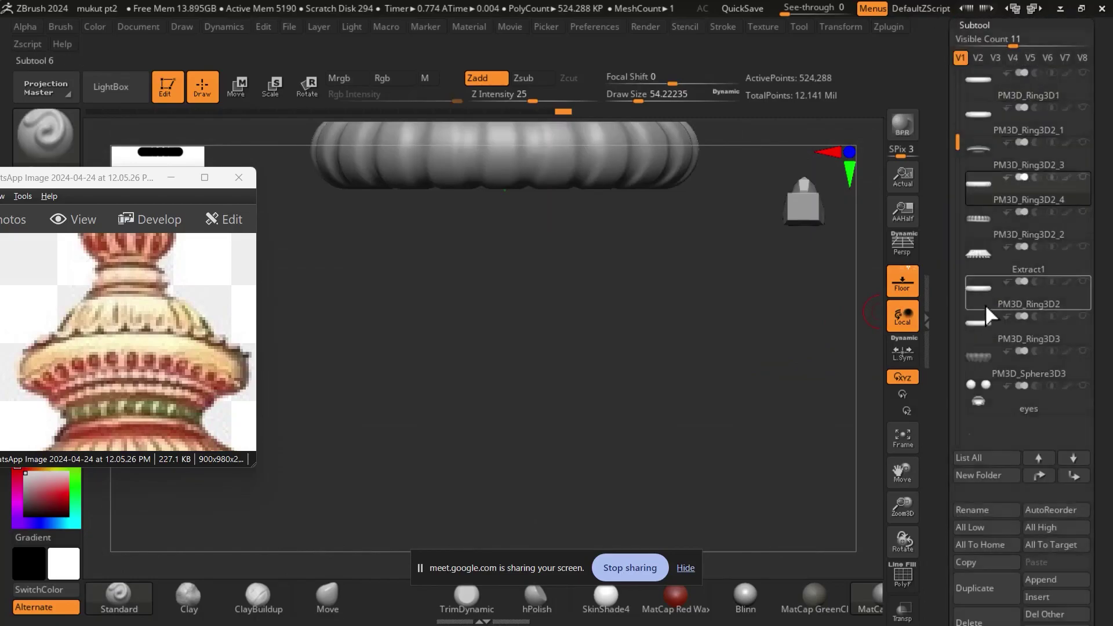
left_click(986, 360)
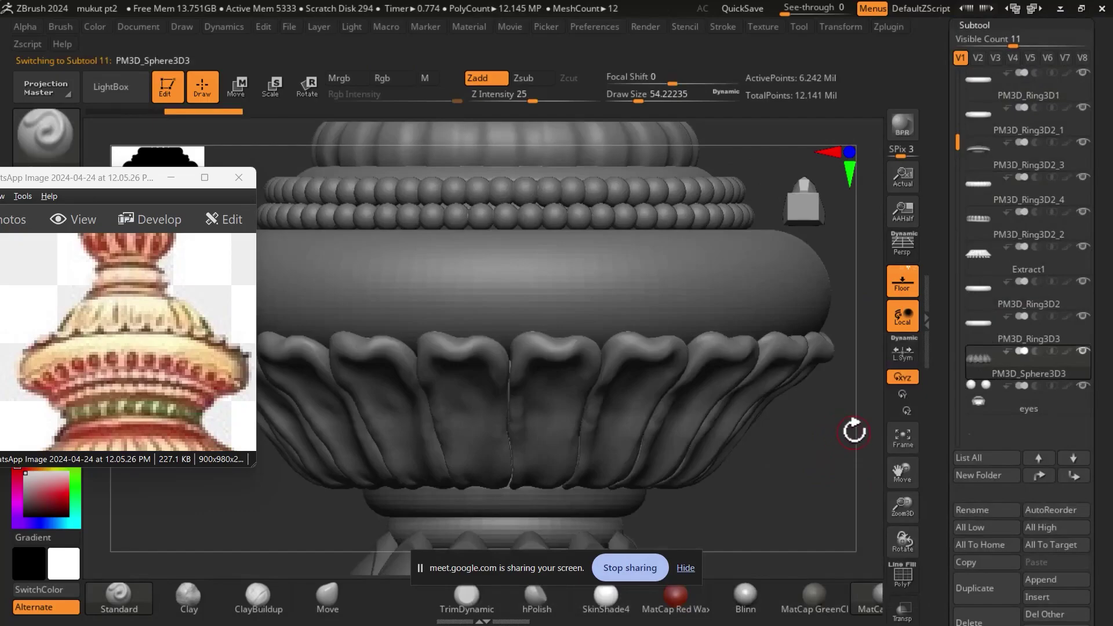
mouse_move(852, 462)
left_mouse_down()
mouse_move(764, 310)
mouse_move(785, 314)
mouse_move(770, 381)
mouse_move(742, 358)
left_mouse_up()
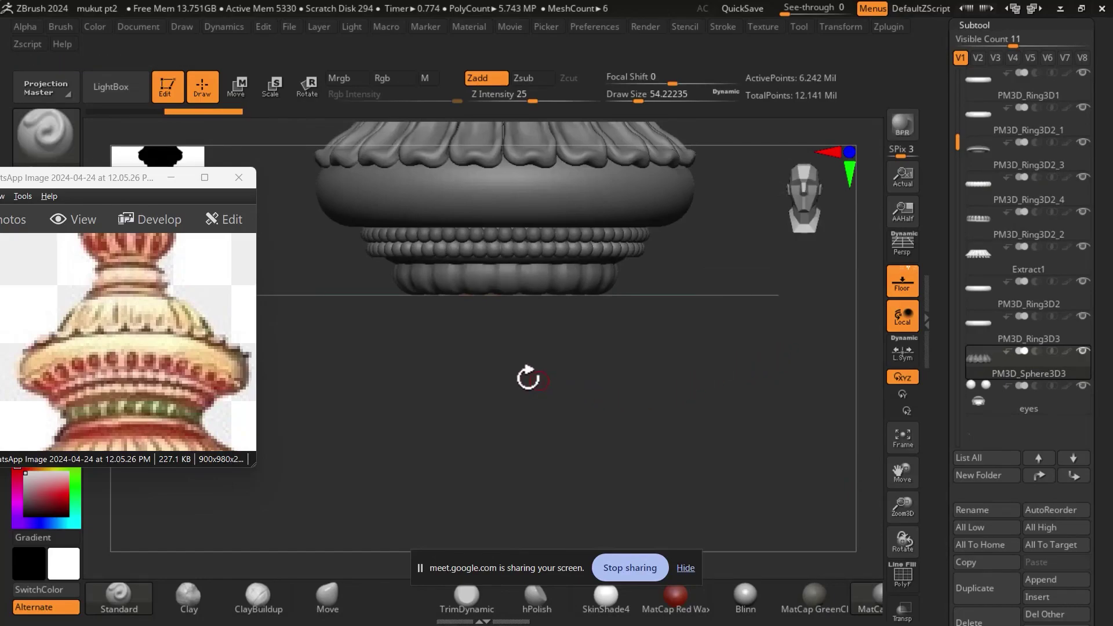
left_click_drag(208, 420, 217, 359)
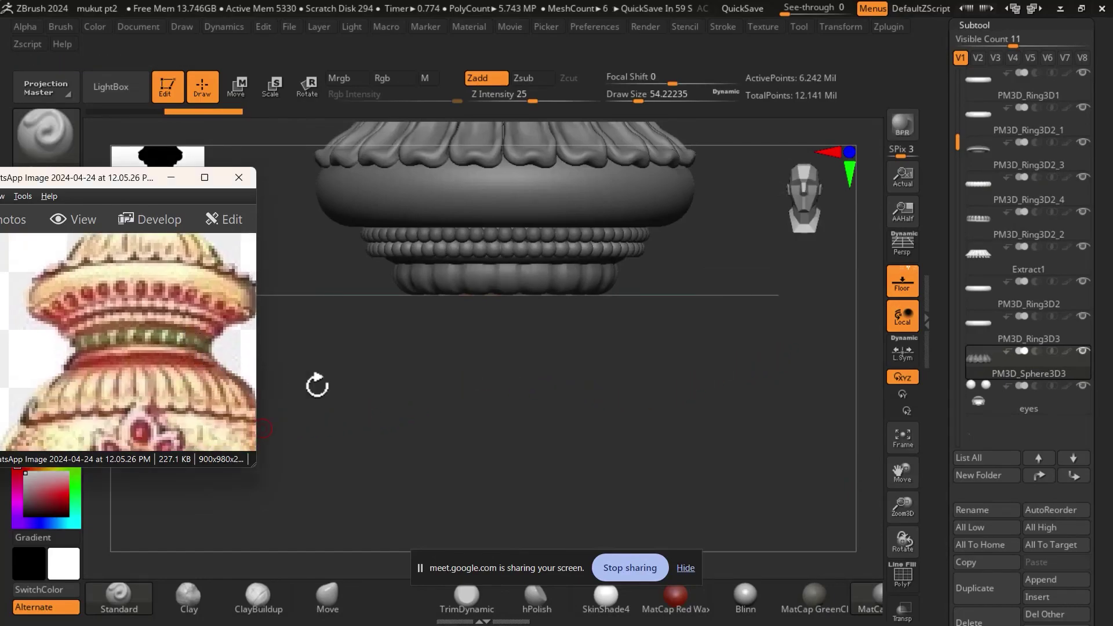
mouse_move(703, 369)
left_mouse_down()
mouse_move(731, 363)
mouse_move(733, 378)
mouse_move(733, 331)
mouse_move(663, 240)
left_mouse_up()
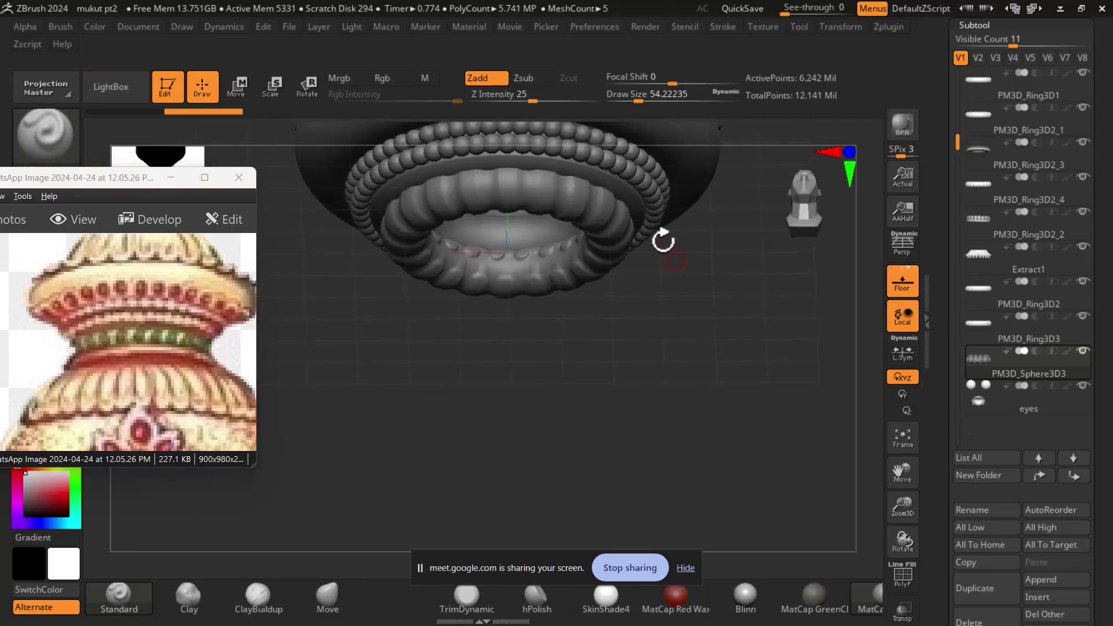
left_click(607, 174, "alt")
left_click_drag(749, 305, 770, 328)
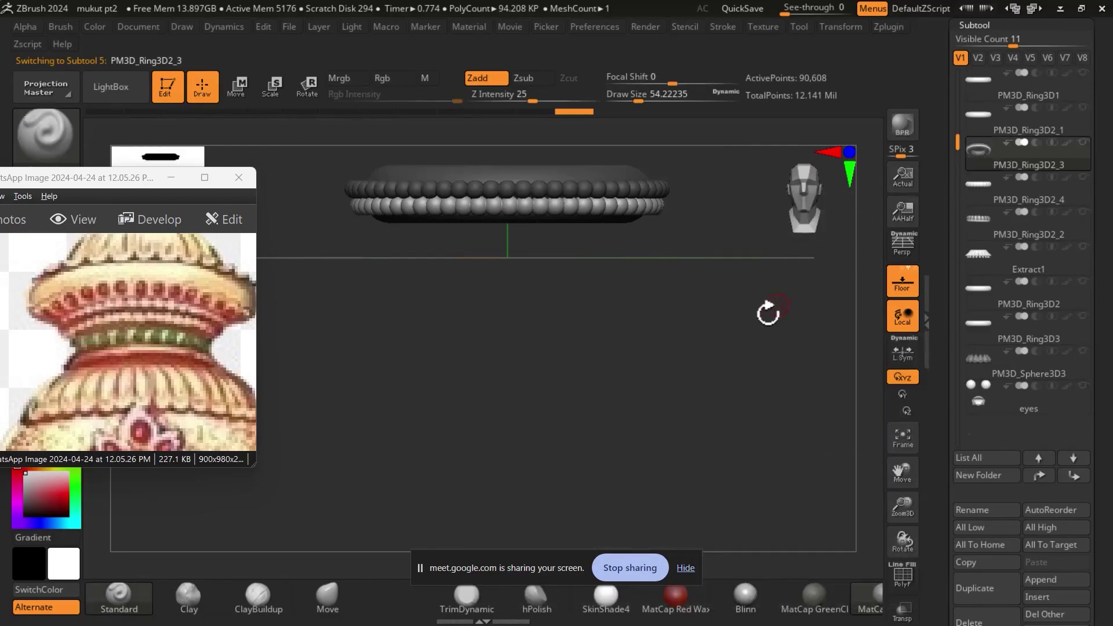
Run Groups Split on the beaded ring, leaving the bead strand as a 57,840-point subtool.
mouse_move(765, 310)
left_mouse_down()
mouse_move(760, 241)
mouse_move(757, 281)
left_mouse_up()
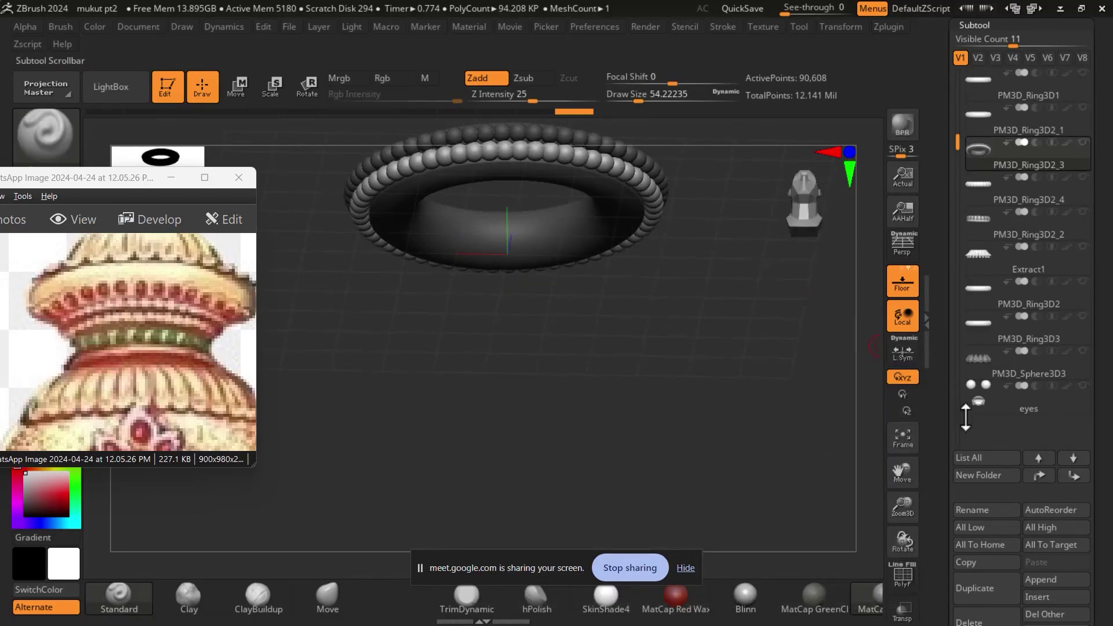
scroll(946, 433, "down", 5)
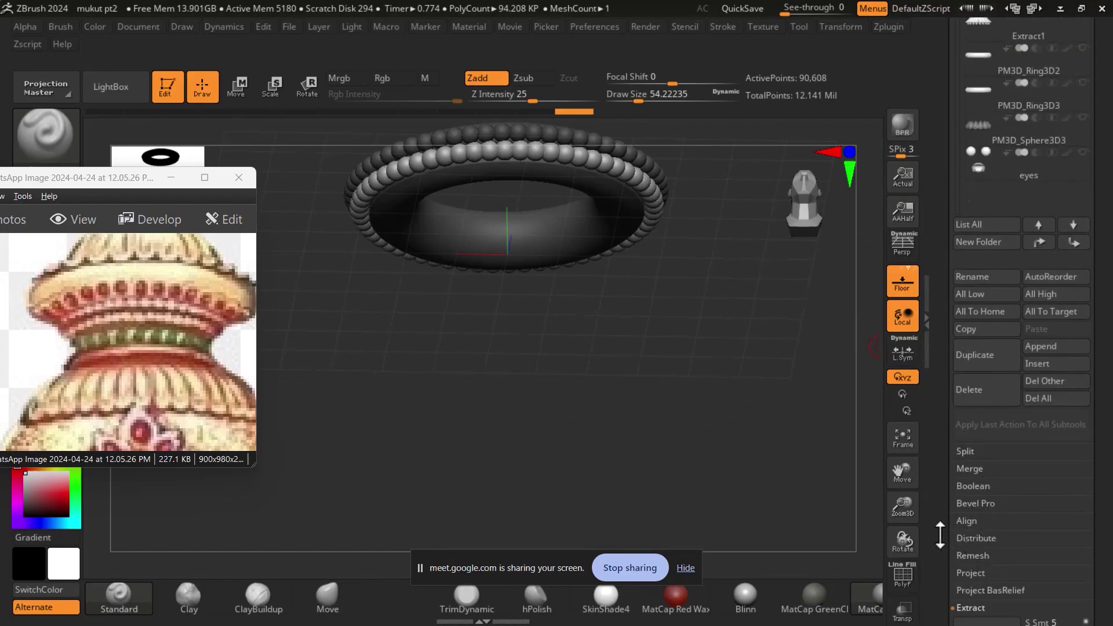
scroll(941, 522, "down", 5)
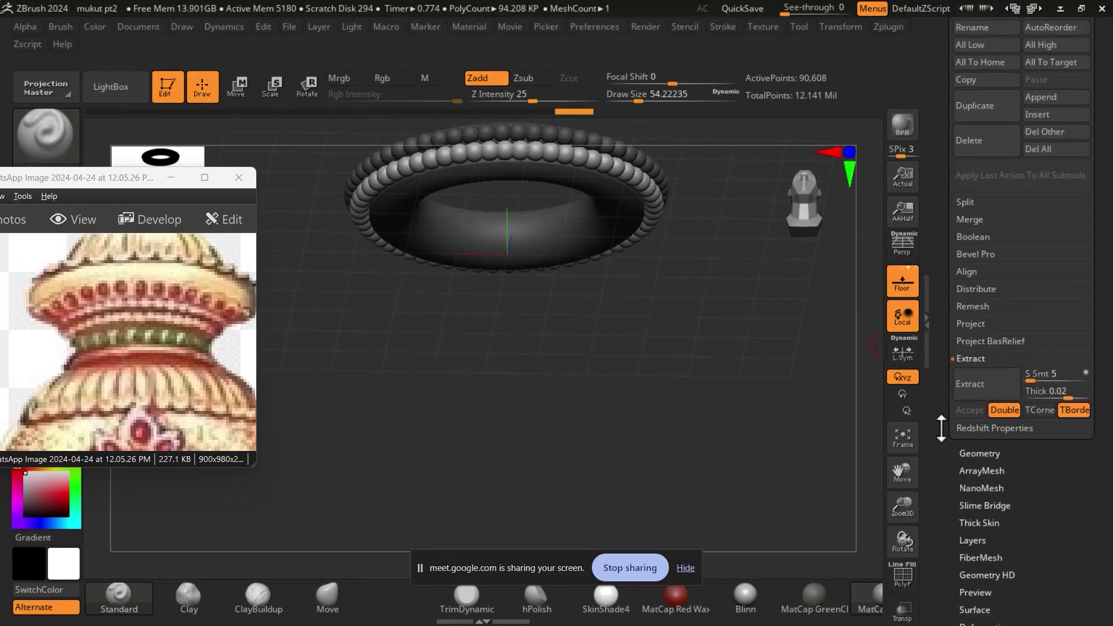
left_click(974, 203)
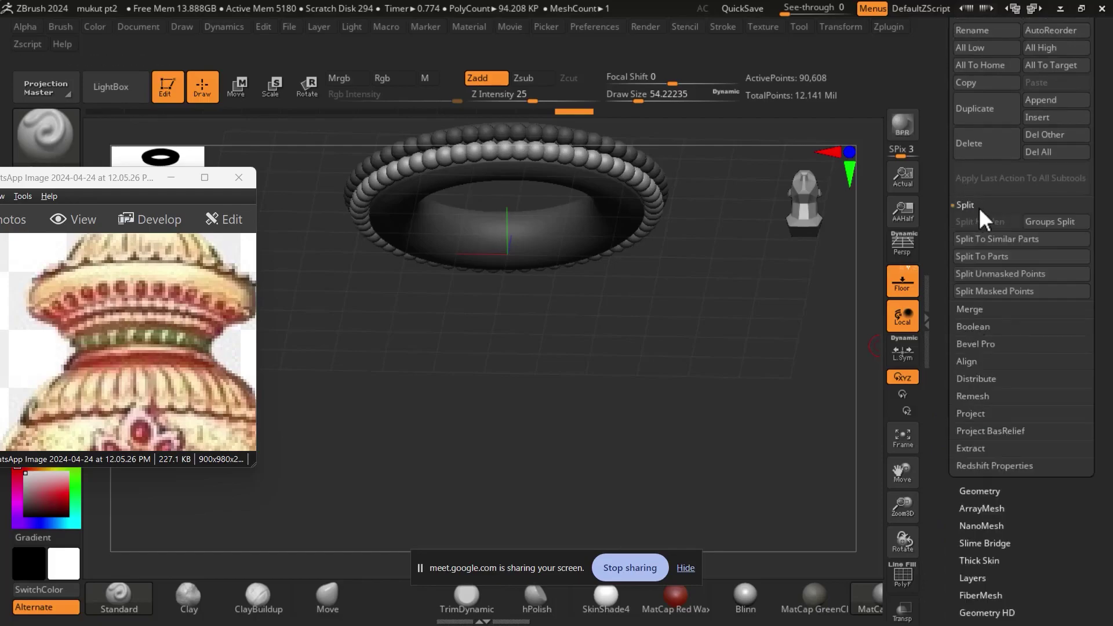
left_click(1062, 226)
left_click(853, 254)
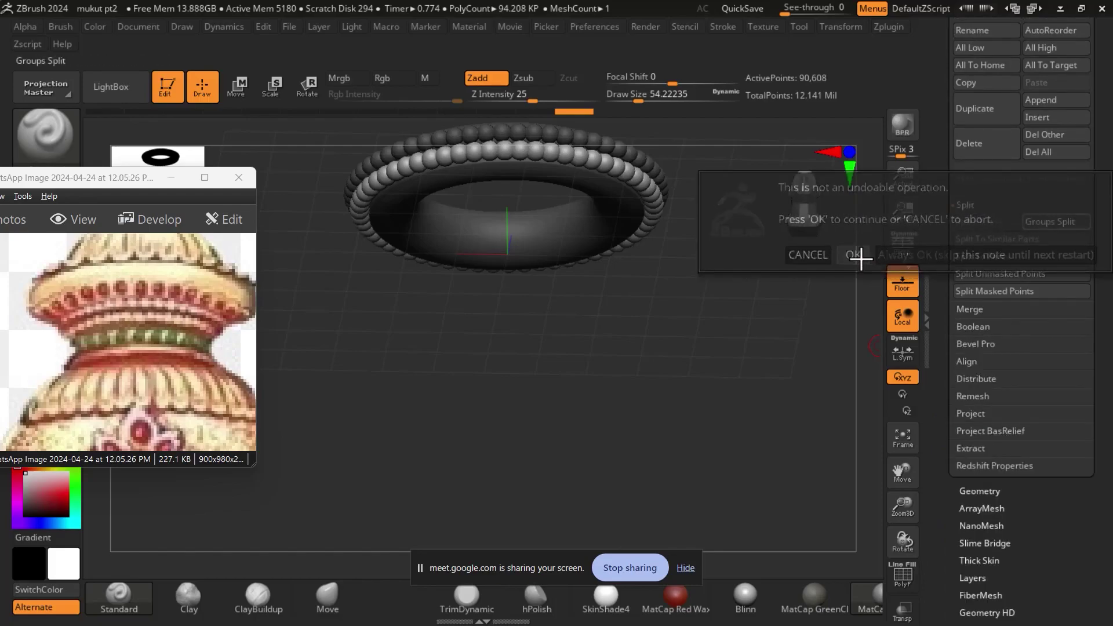
scroll(939, 122, "up", 3)
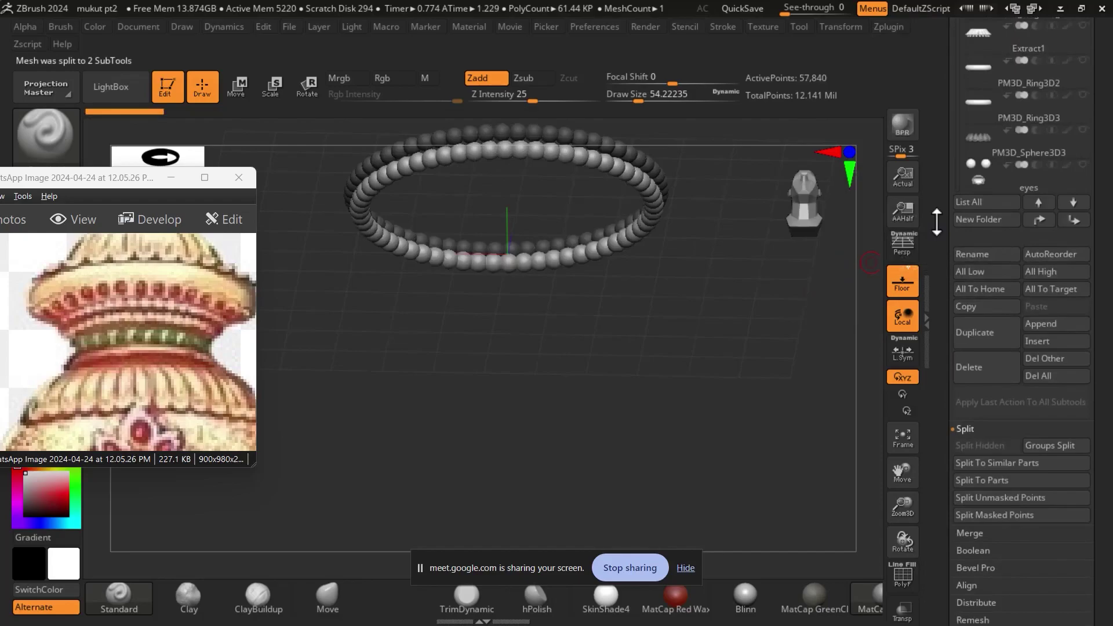
scroll(974, 173, "up", 2)
scroll(989, 206, "up", 2)
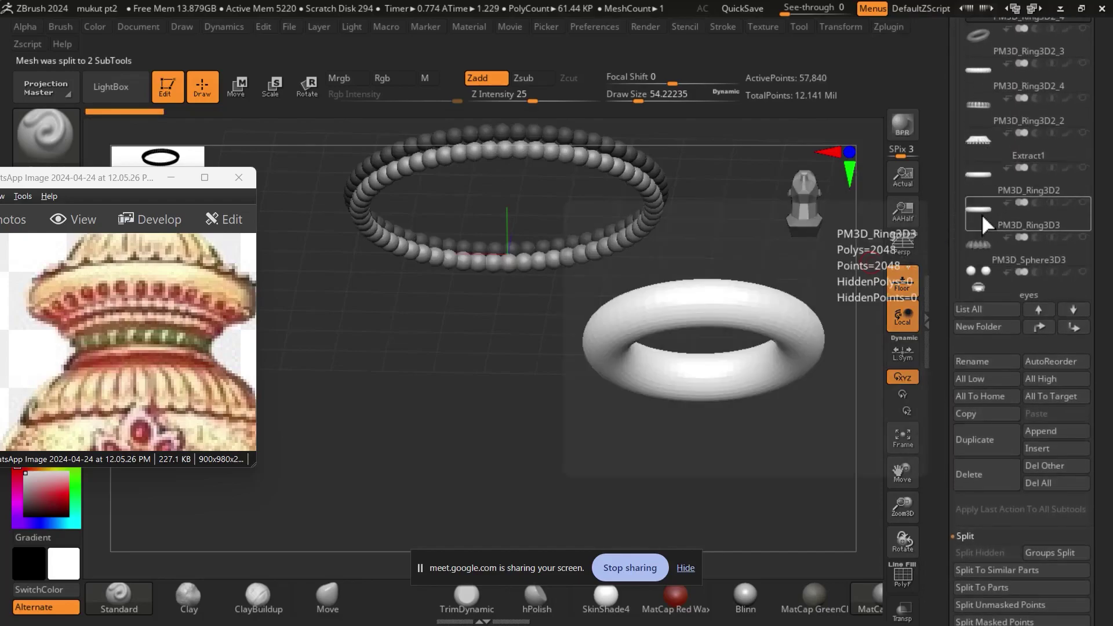
Reselect PM3D_Ring3D2_3, switch to Move, and duplicate it as PM3D_Ring3D2_5.
left_click(982, 213)
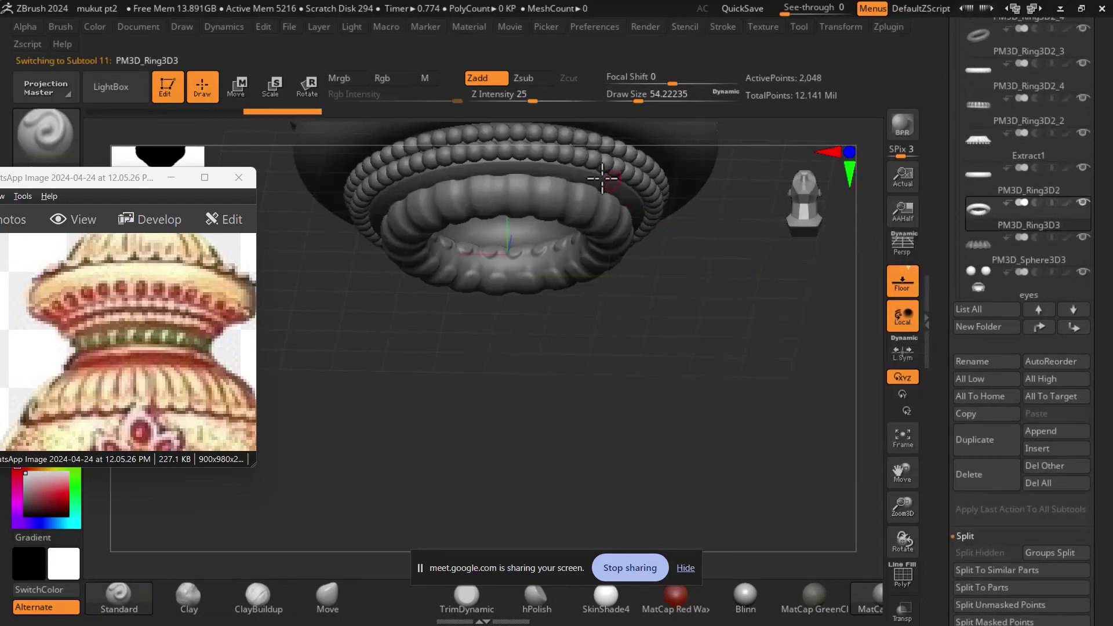
left_click(594, 177, "alt")
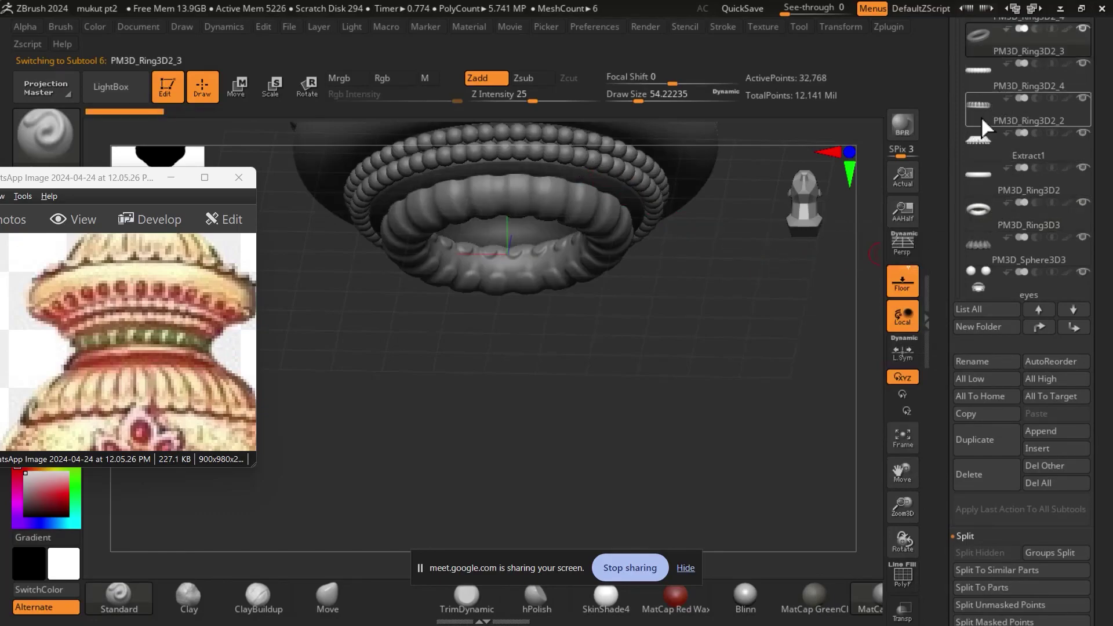
scroll(960, 207, "up", 3)
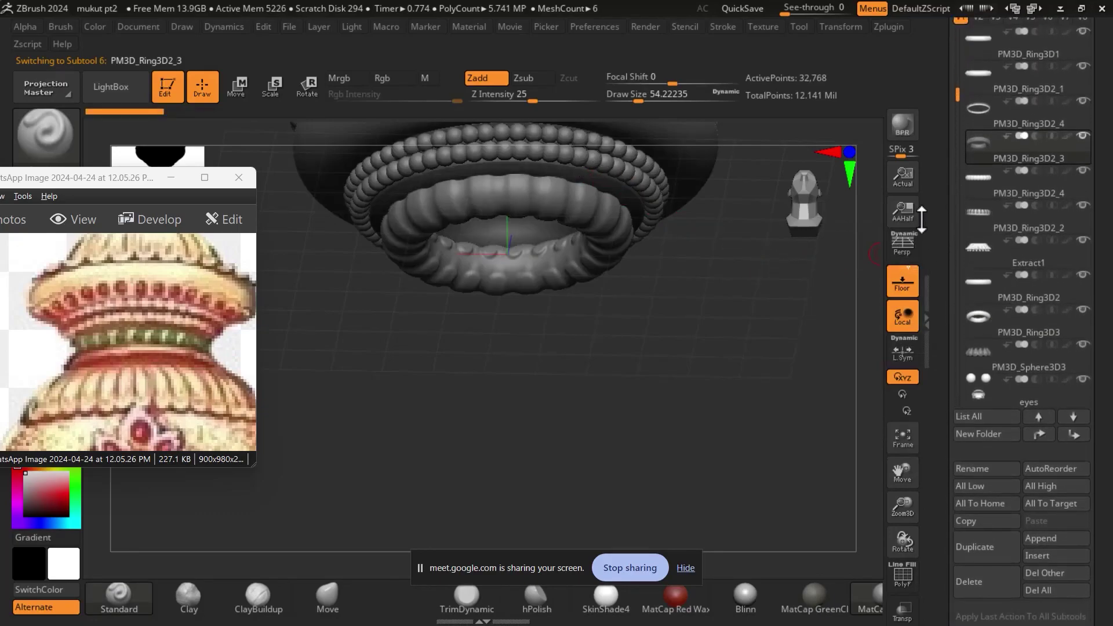
left_click(238, 87)
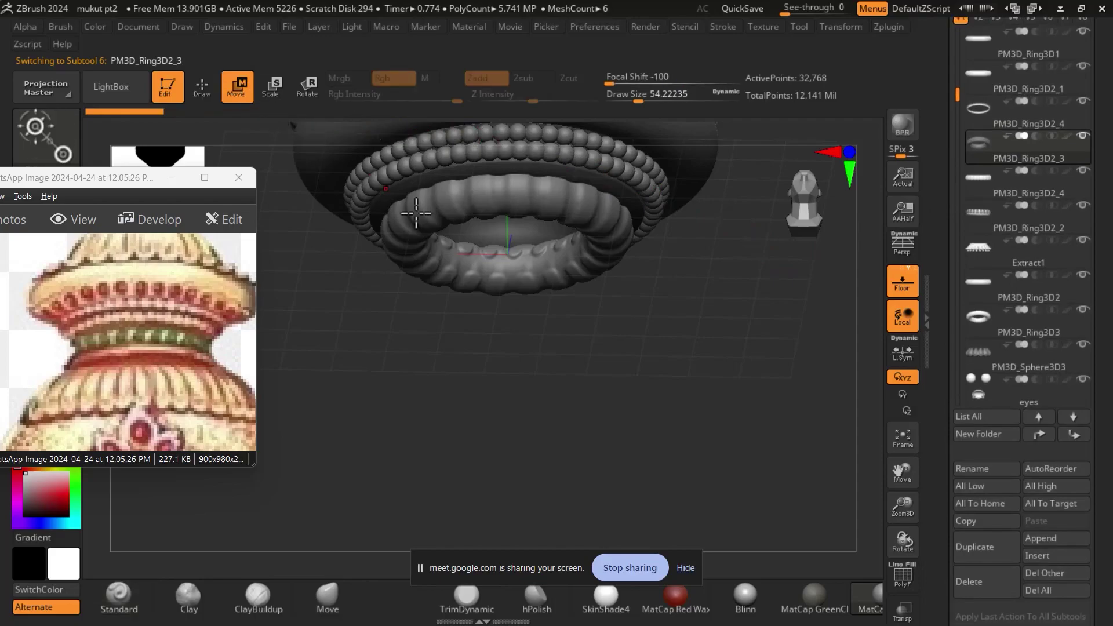
mouse_move(647, 334)
left_mouse_down("shift")
mouse_move(750, 355)
mouse_move(770, 313)
mouse_move(746, 336)
mouse_move(751, 390)
mouse_move(750, 377)
left_mouse_up("shift")
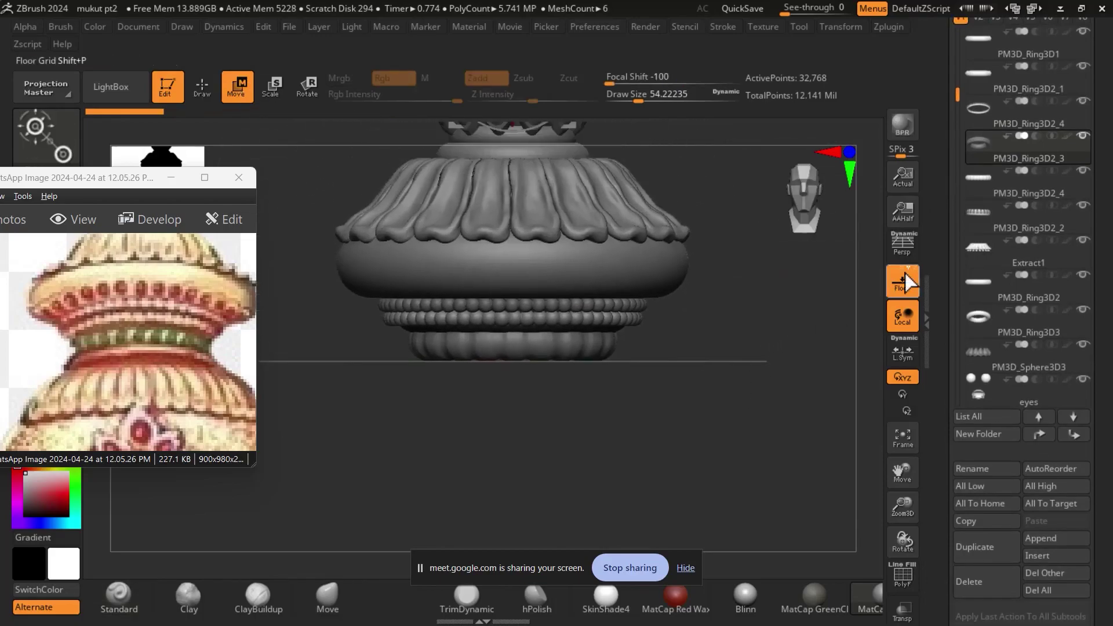
left_click(986, 547)
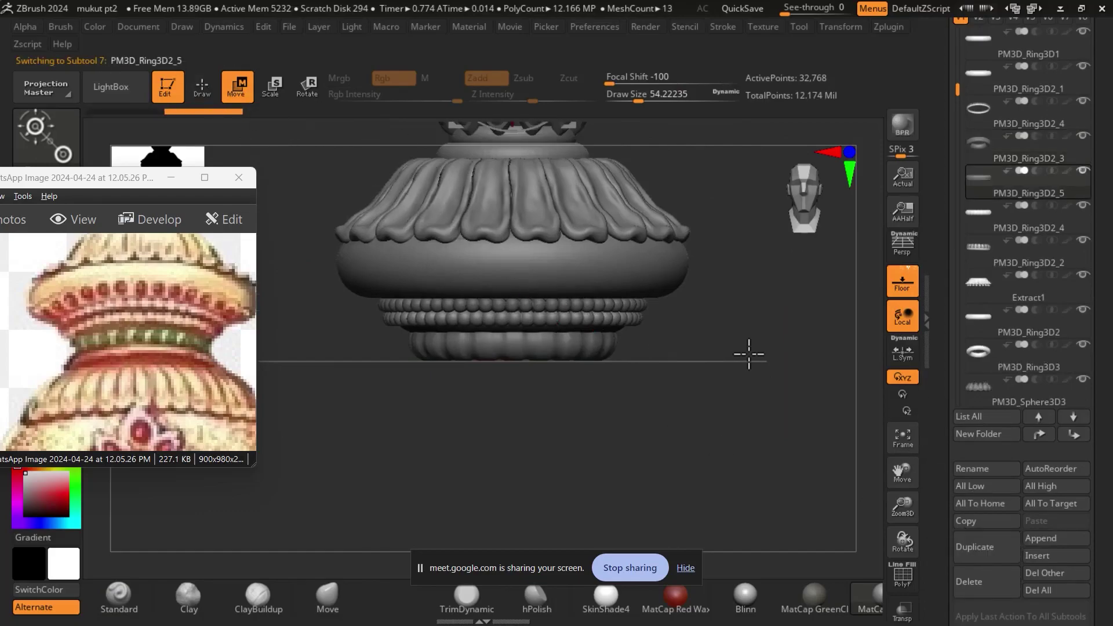
Start lowering the duplicate ring, then show it alone in an exact side view.
mouse_move(727, 352)
left_mouse_down("alt")
mouse_move(708, 305)
mouse_move(736, 353)
left_mouse_up("alt")
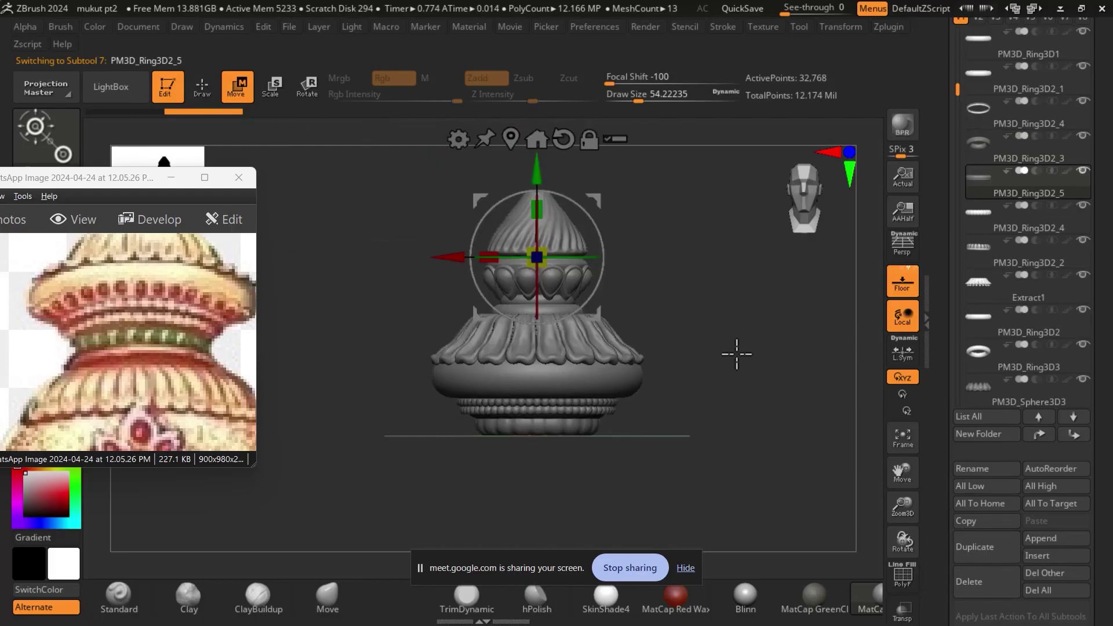
left_click(519, 161)
left_click_drag(545, 348, 551, 373, "ctrl")
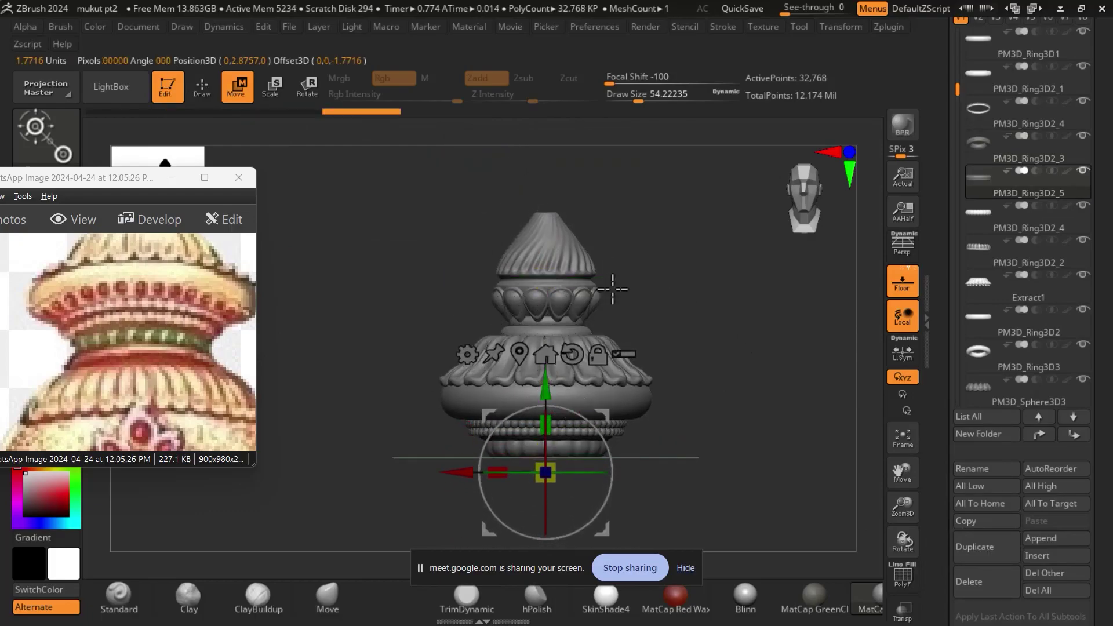
mouse_move(738, 365)
left_mouse_down()
mouse_move(738, 355)
mouse_move(763, 418)
left_mouse_up()
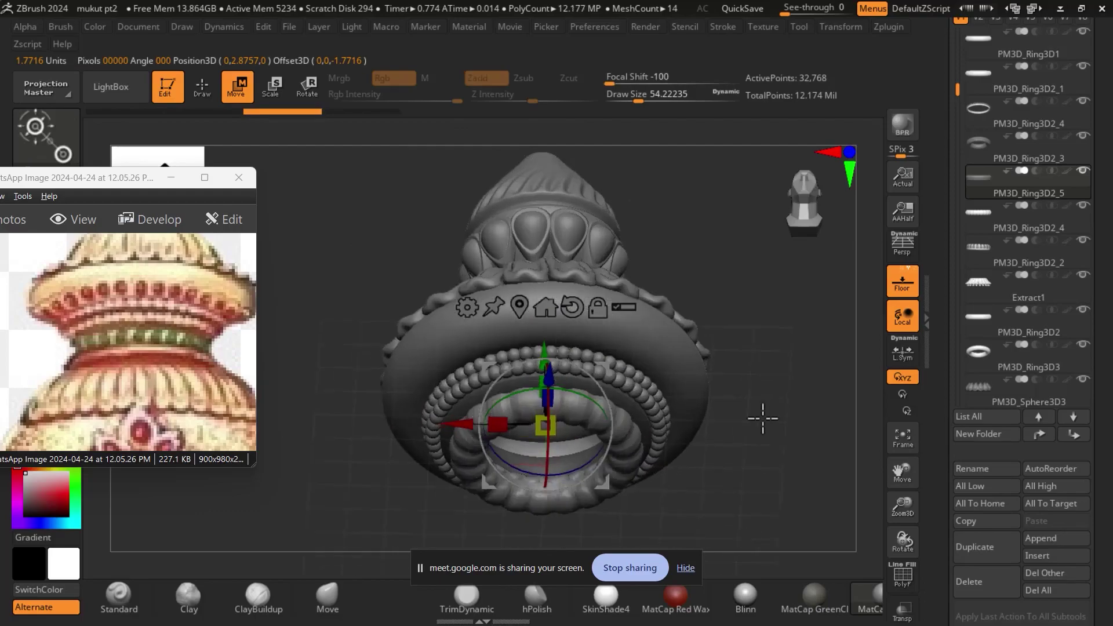
scroll(763, 418, "up", 1)
left_click(986, 186)
mouse_move(1026, 186)
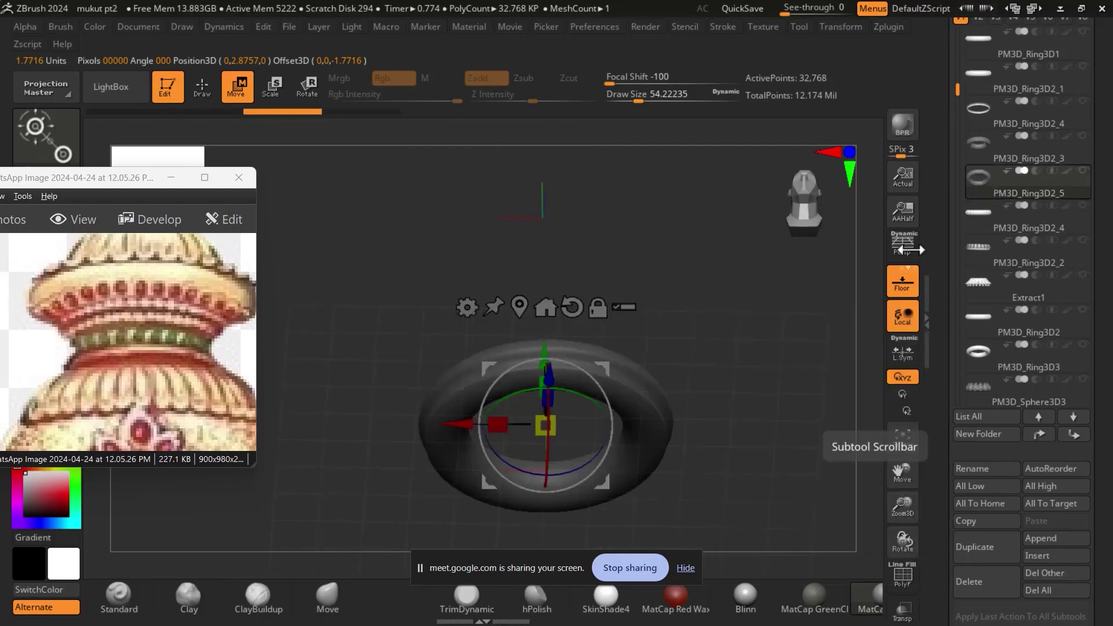
mouse_move(733, 360)
left_mouse_down("shift")
mouse_move(751, 417)
mouse_move(783, 336)
left_mouse_up("shift")
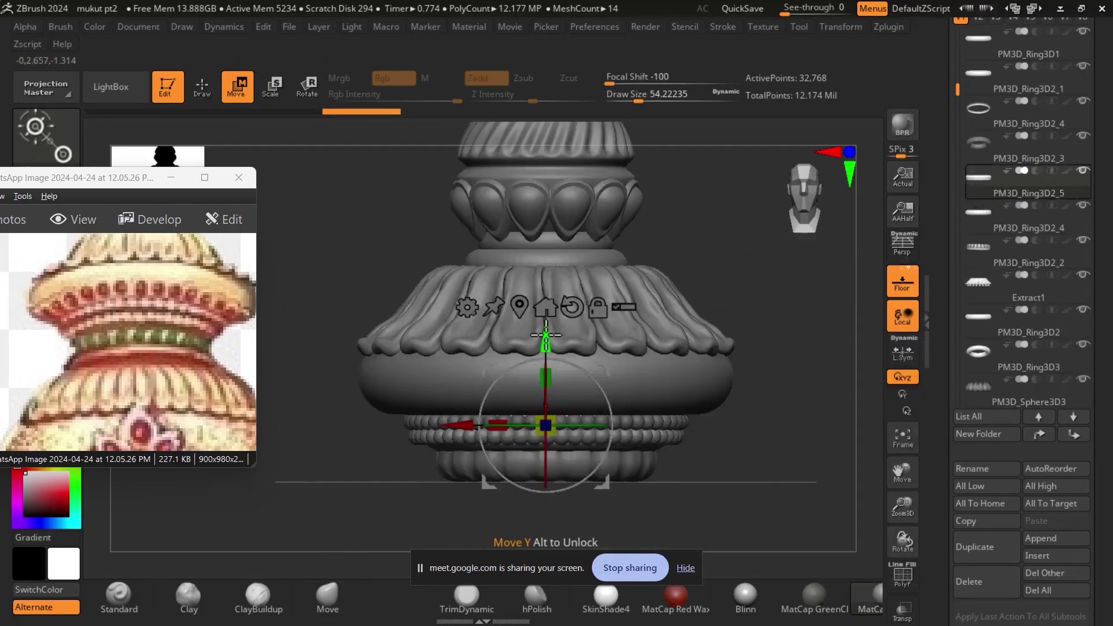
Move the duplicate ring down to the crown's base and scale it to fit.
left_click_drag(545, 334, 547, 411)
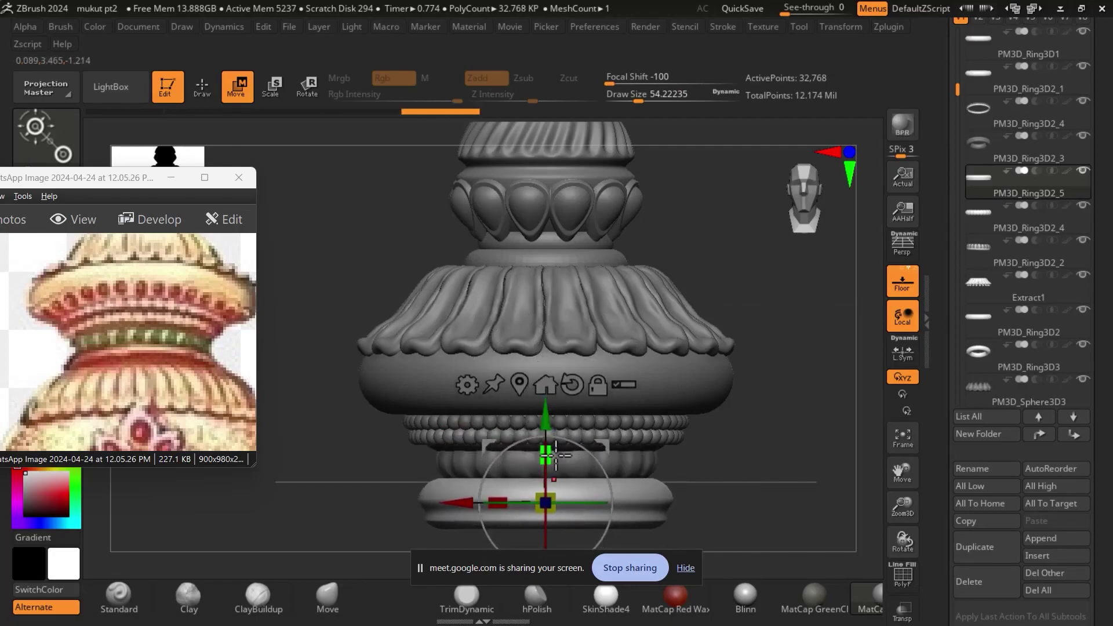
left_click_drag(554, 498, 542, 502)
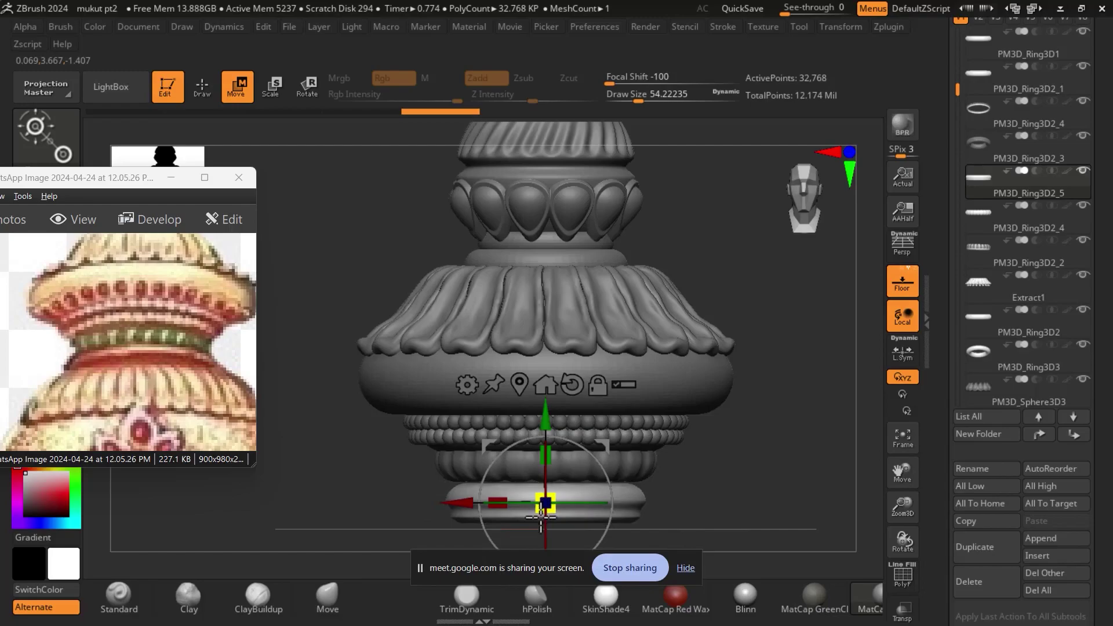
left_click_drag(547, 425, 547, 421)
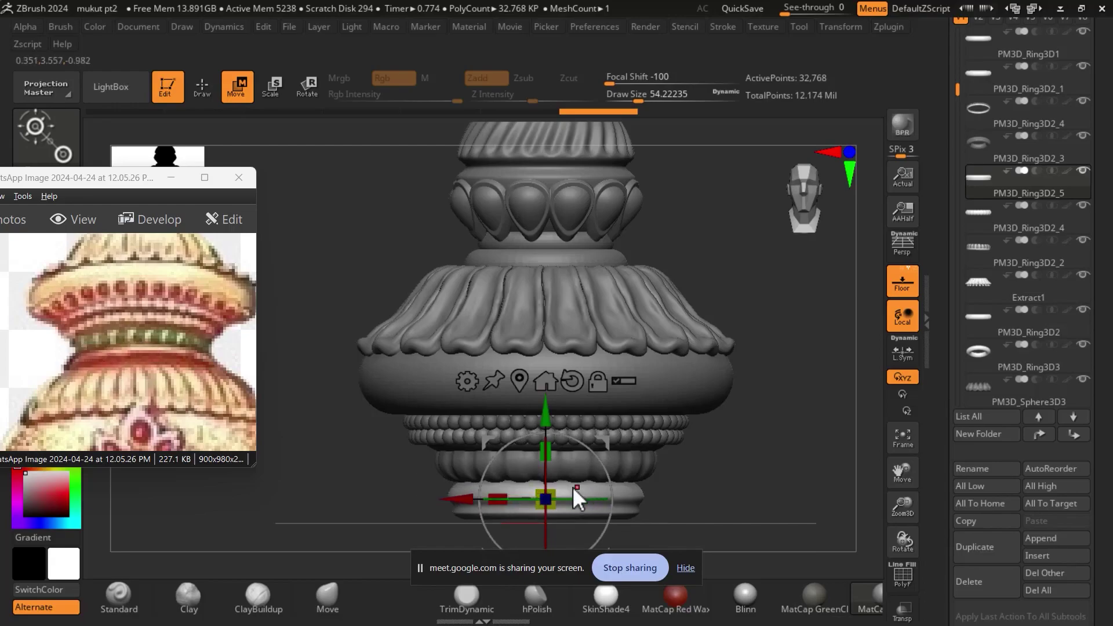
left_click_drag(554, 492, 561, 485)
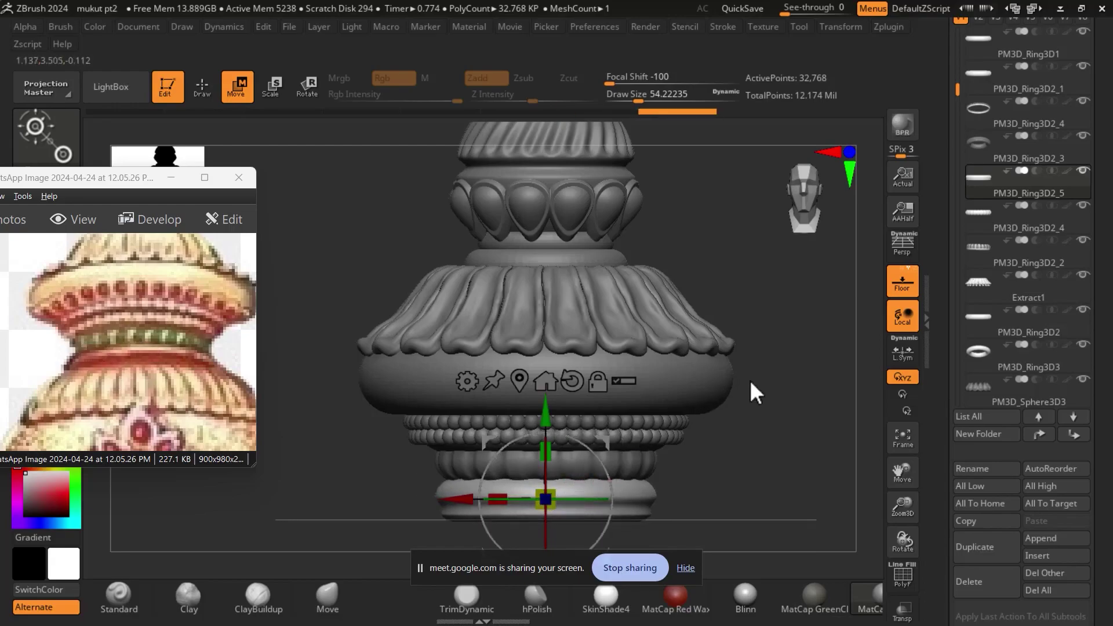
mouse_move(817, 409)
left_mouse_down("alt")
mouse_move(764, 326)
mouse_move(793, 363)
left_mouse_up("alt")
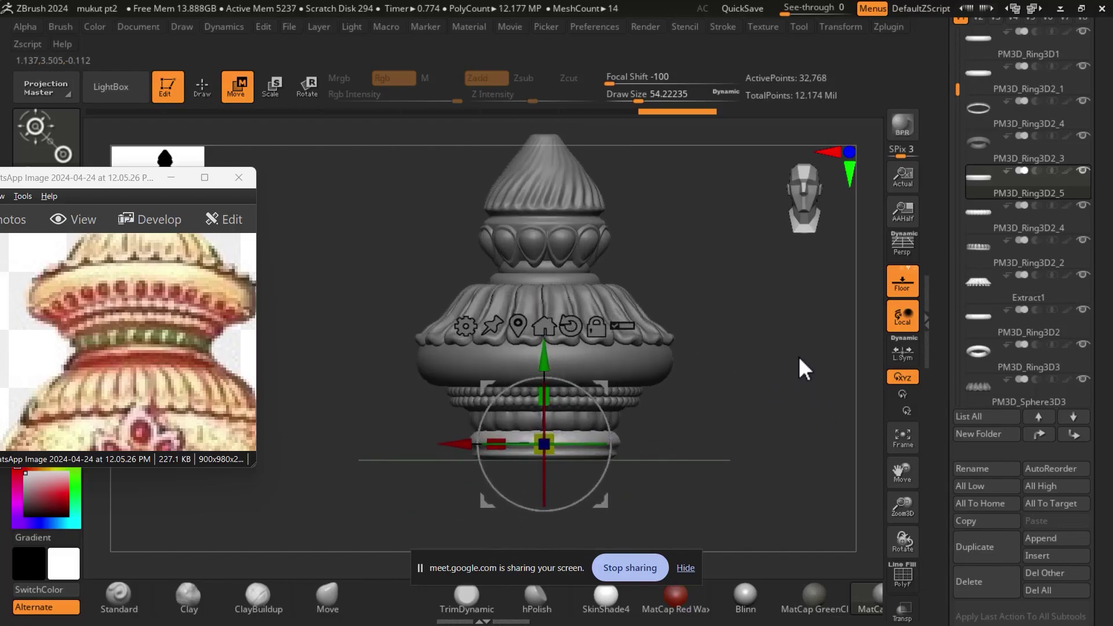
key("alt+Tab")
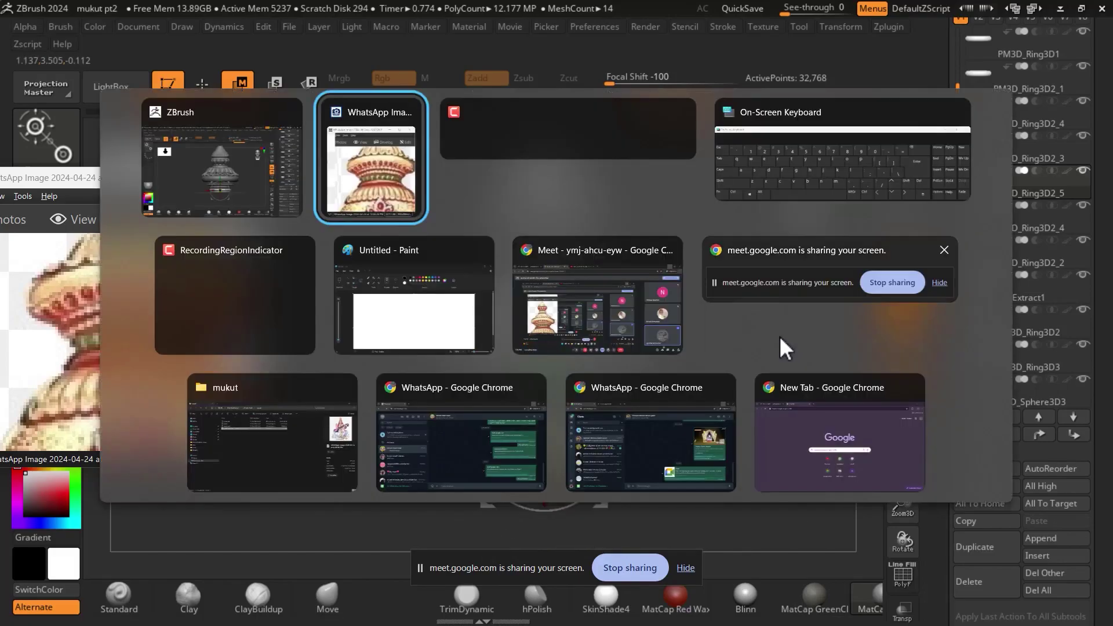